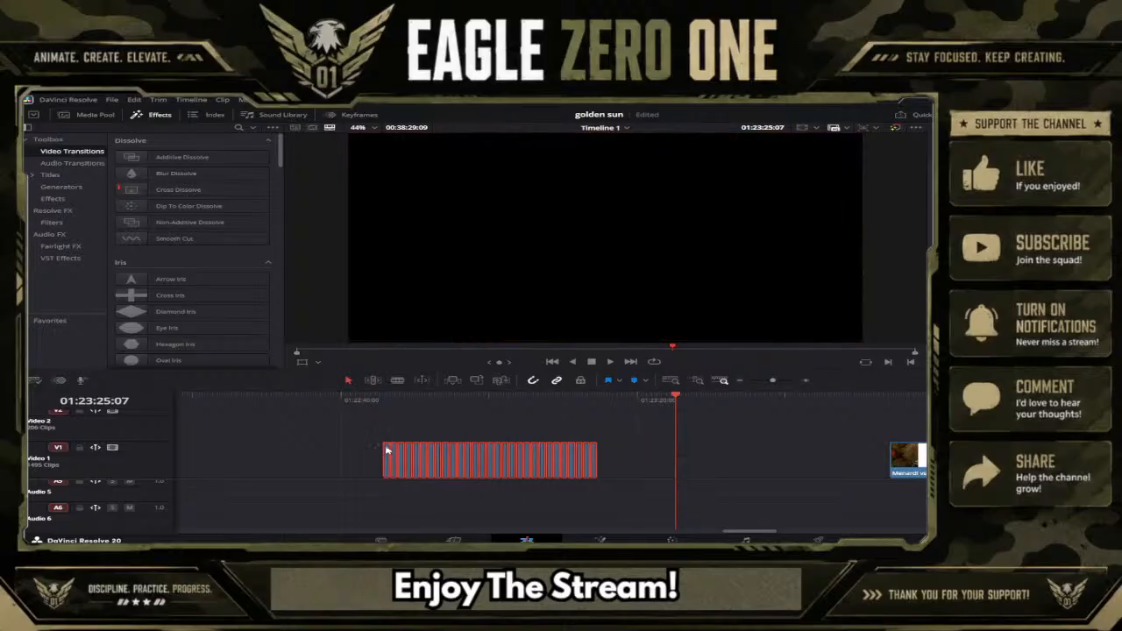
Step: Move the selected group of short clips on Video 1 back so it directly follows the last clip of the earlier sequence
left_click(404, 401)
left_click_drag(775, 383, 772, 382)
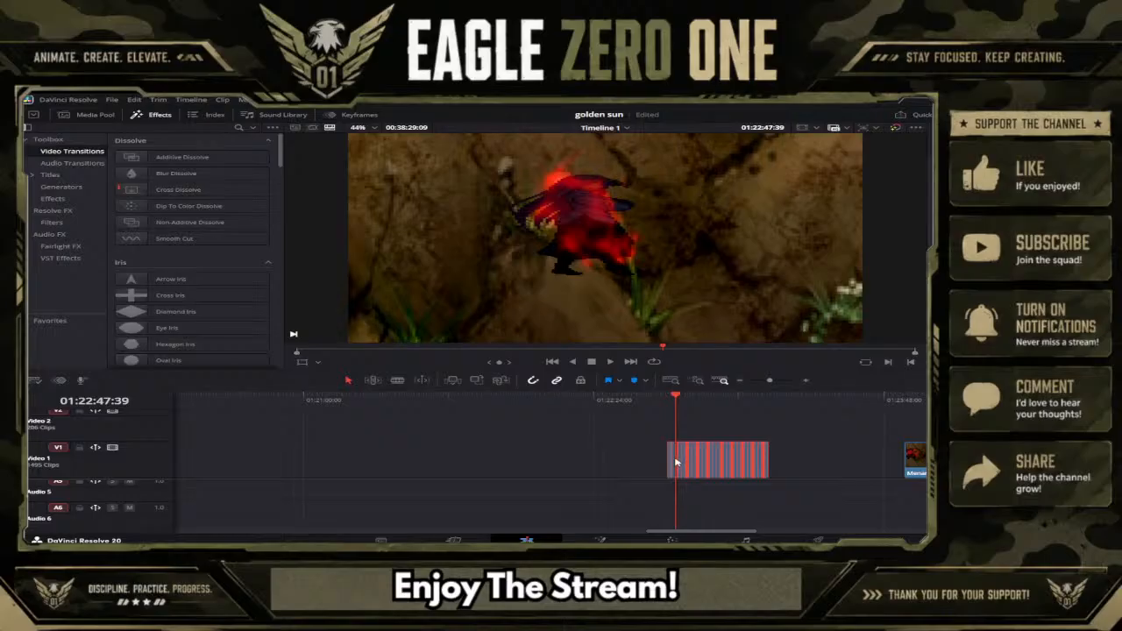
left_click_drag(678, 463, 327, 468)
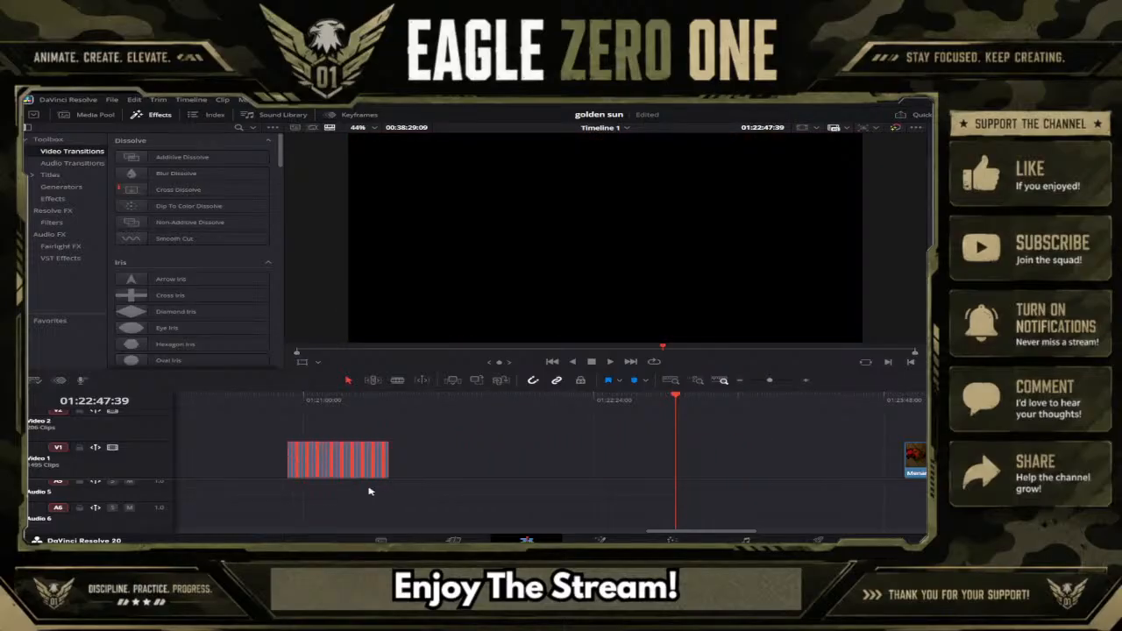
left_click_drag(713, 534, 646, 536)
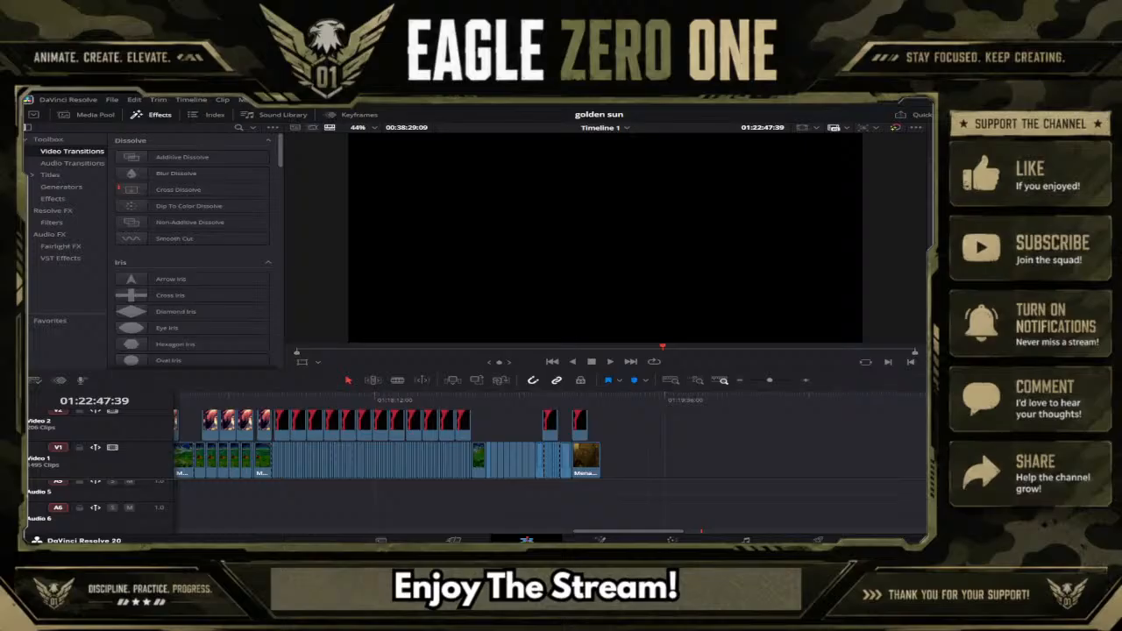
left_click_drag(927, 463, 605, 464)
Step: Copy the last dialogue's text, text box, frame and portrait clips and paste them at the start of the moved short clips
scroll(588, 422, "up", 4)
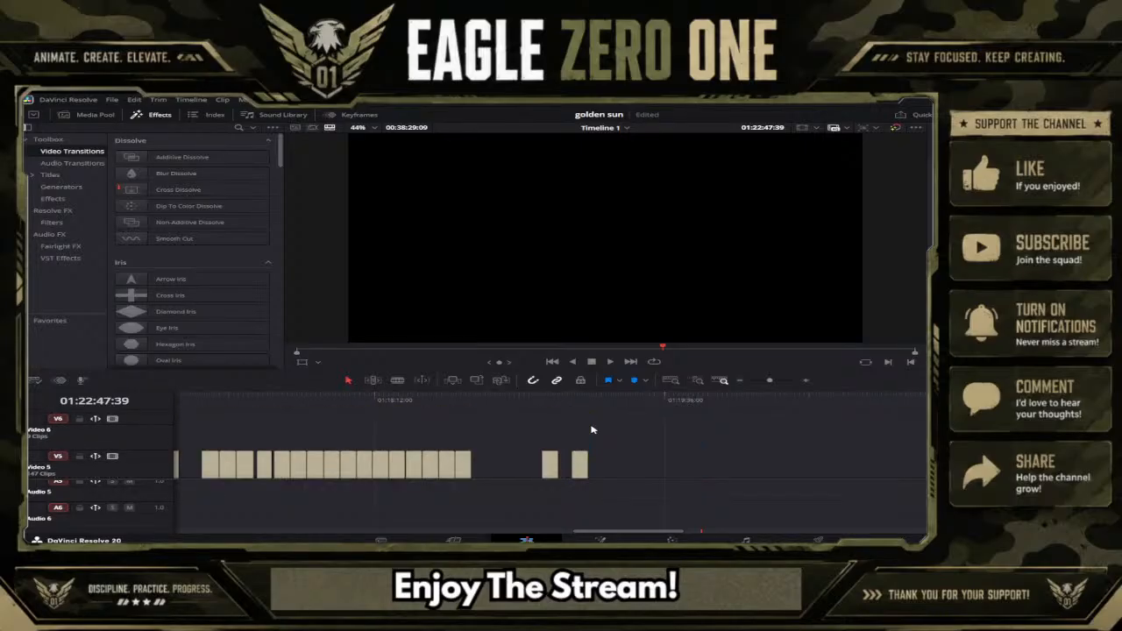
left_click_drag(583, 412, 581, 454)
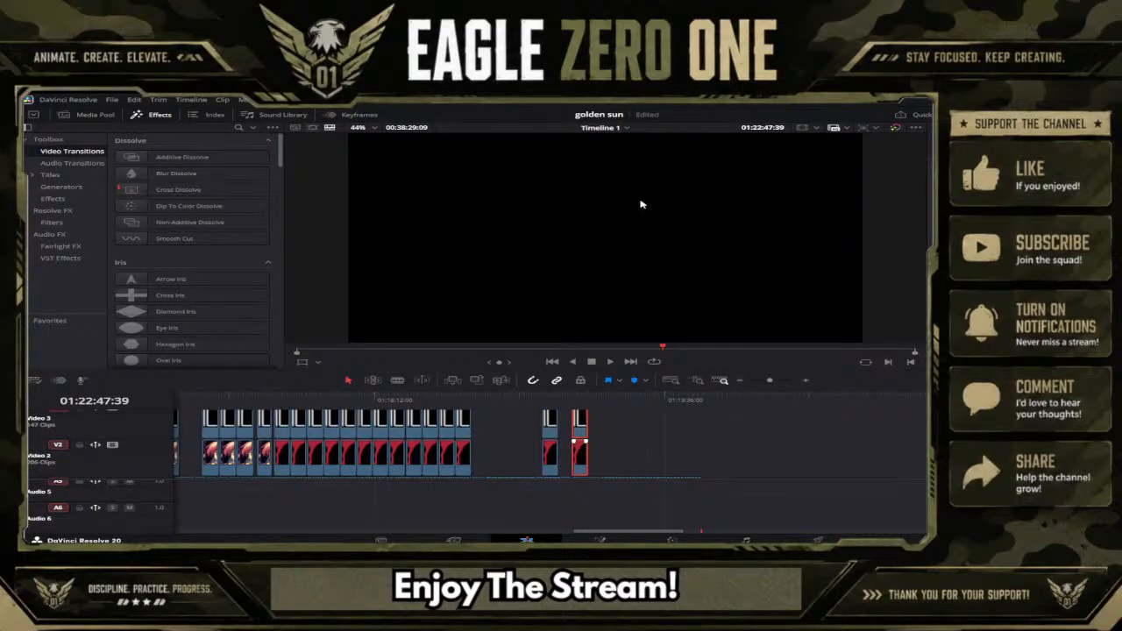
left_click_drag(575, 397, 608, 397)
left_click(780, 380)
scroll(755, 414, "down", 1)
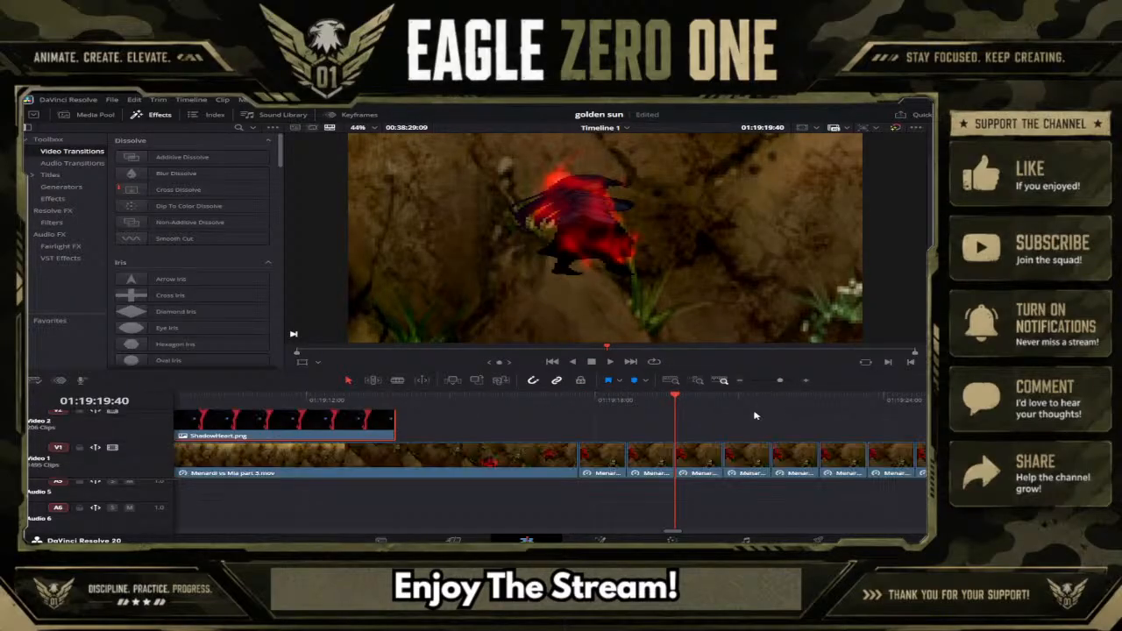
left_click(580, 398)
key("ctrl+v")
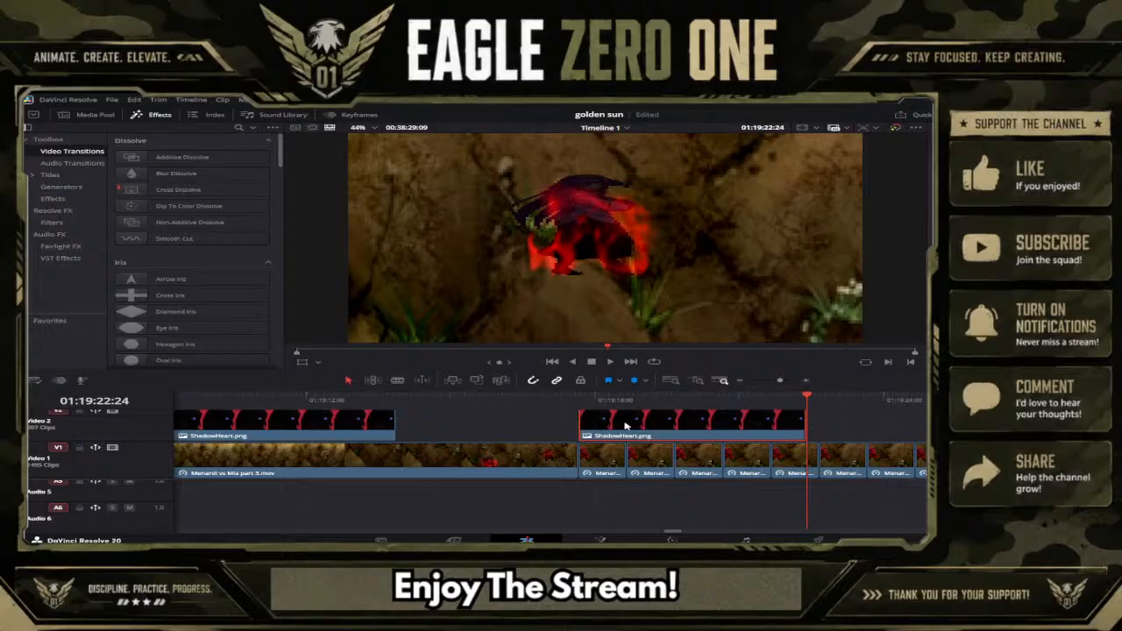
Step: Shift the pasted dialogue's blue text box and its text slightly right, toward the upper-right corner of the picture
left_click(643, 398)
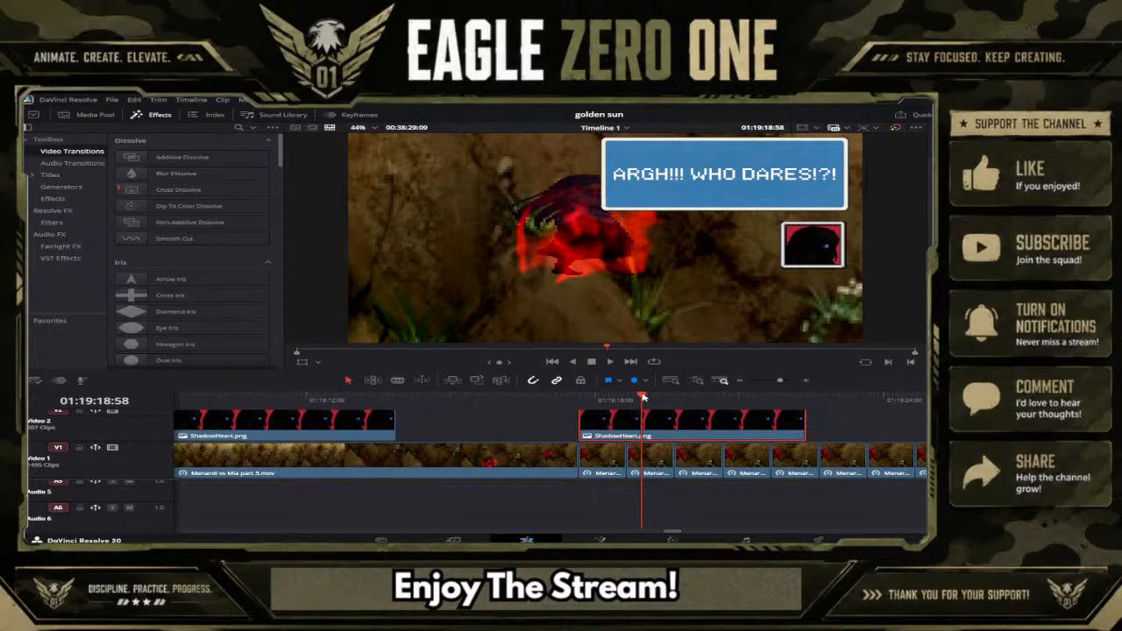
scroll(866, 429, "up", 3)
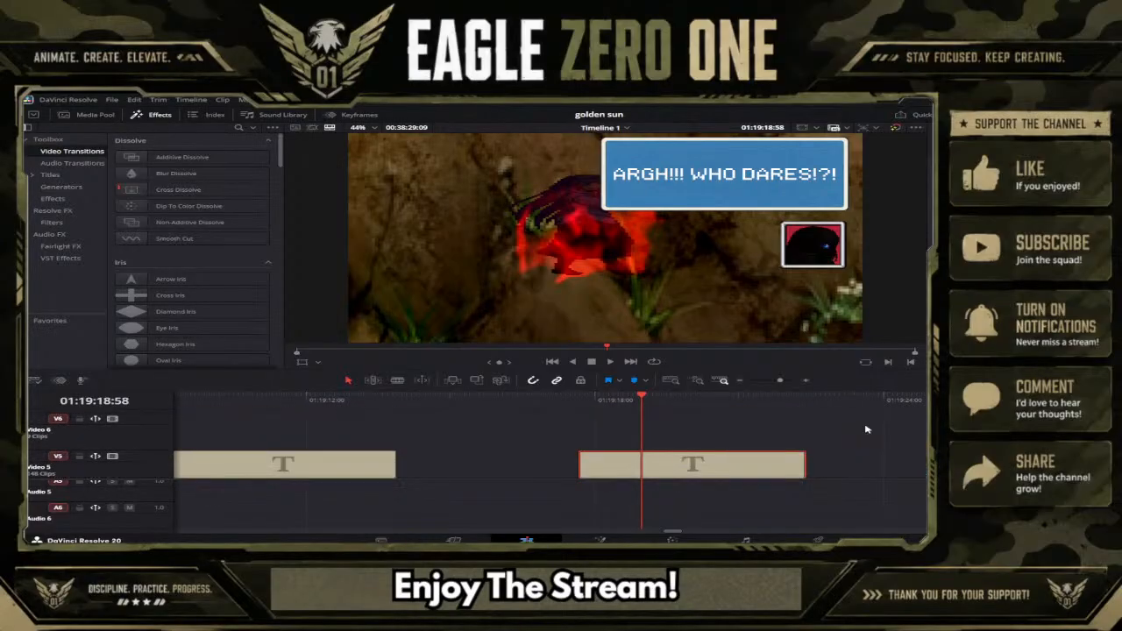
left_click(857, 440)
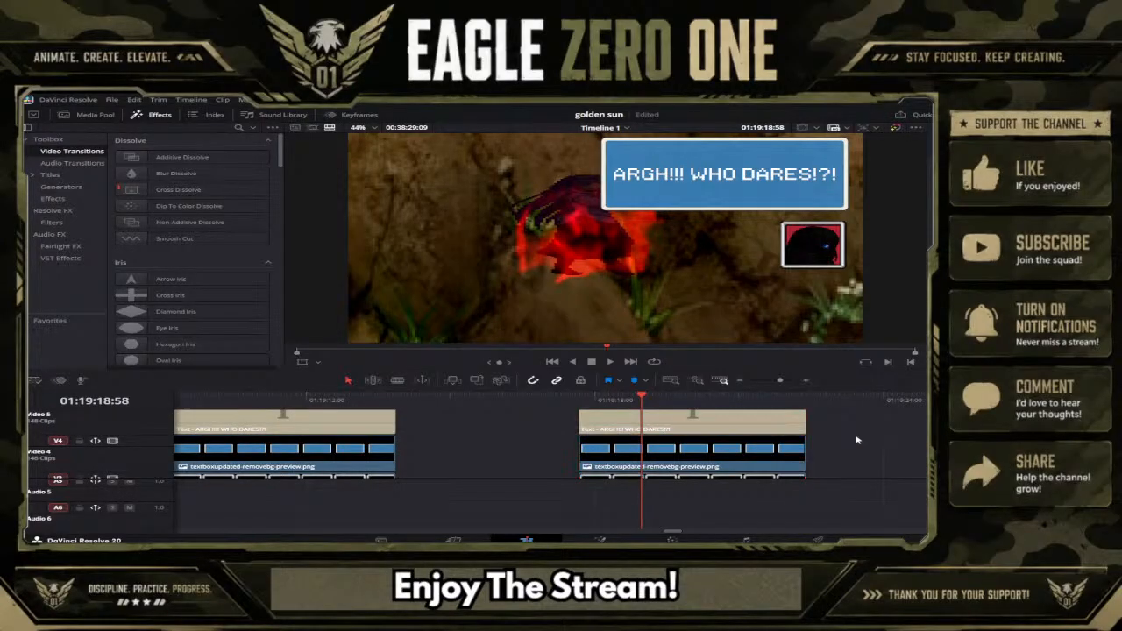
left_click_drag(851, 455, 754, 429)
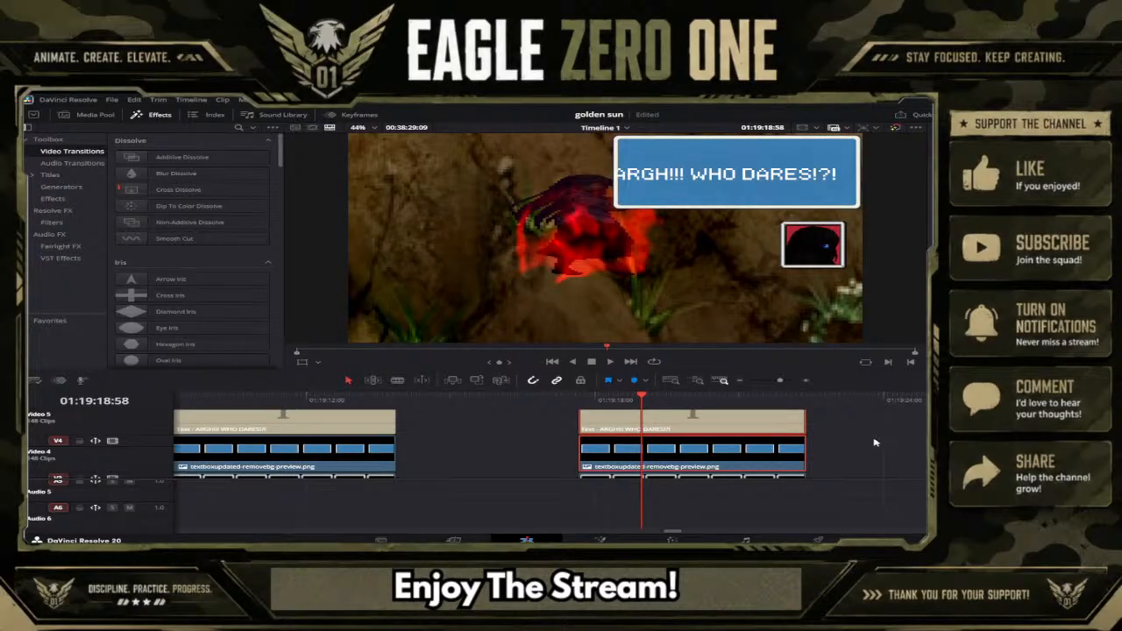
left_click(844, 455)
scroll(844, 455, "down", 2)
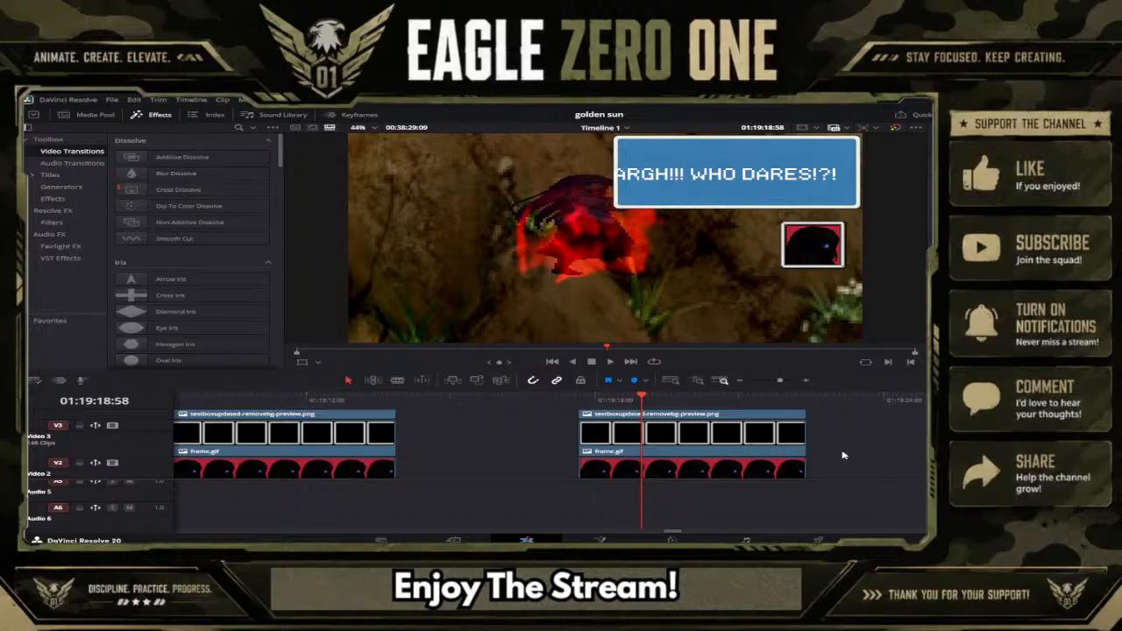
left_click(744, 182)
left_click_drag(748, 177, 757, 177)
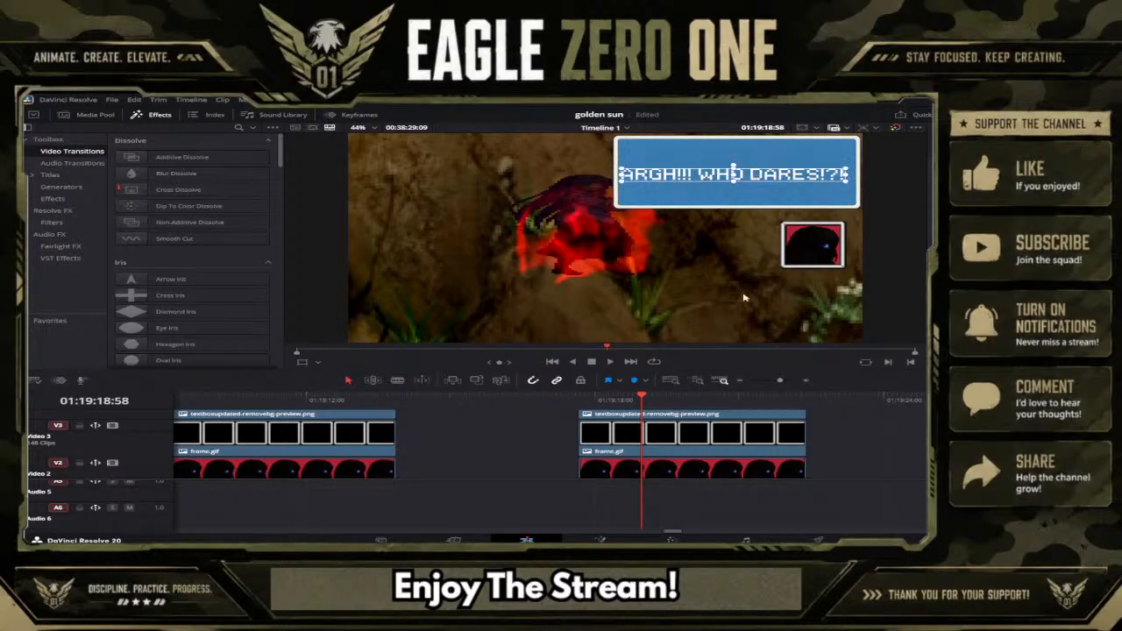
Step: Shift the pasted dialogue's portrait and its frame slightly right to line up with the blue text box
scroll(840, 456, "down", 2)
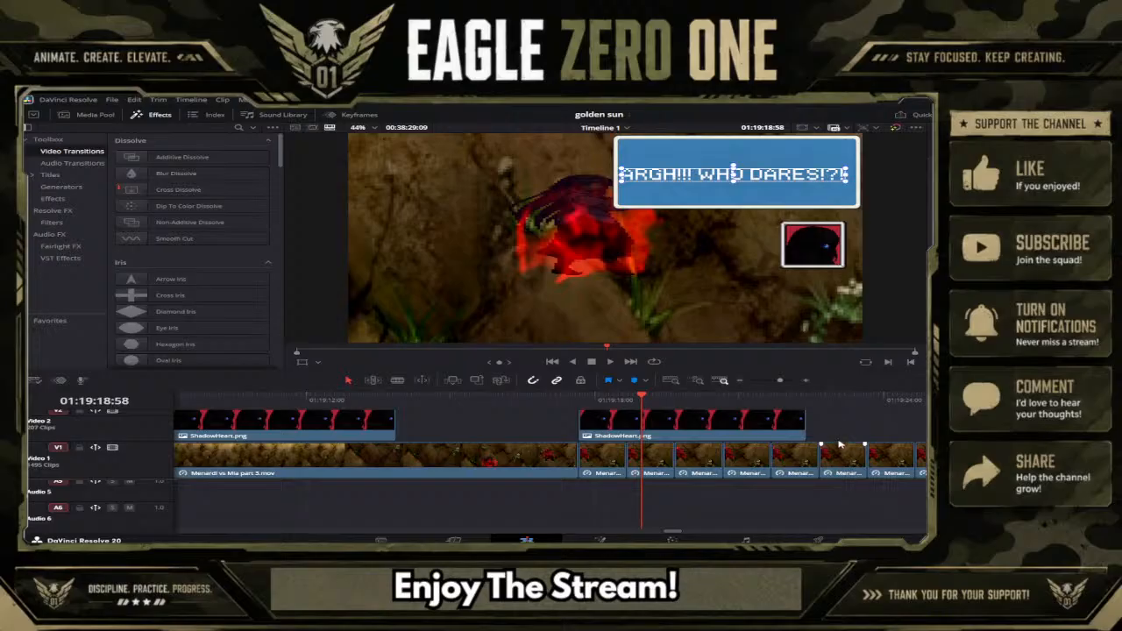
left_click_drag(831, 430, 778, 419)
scroll(789, 421, "up", 1)
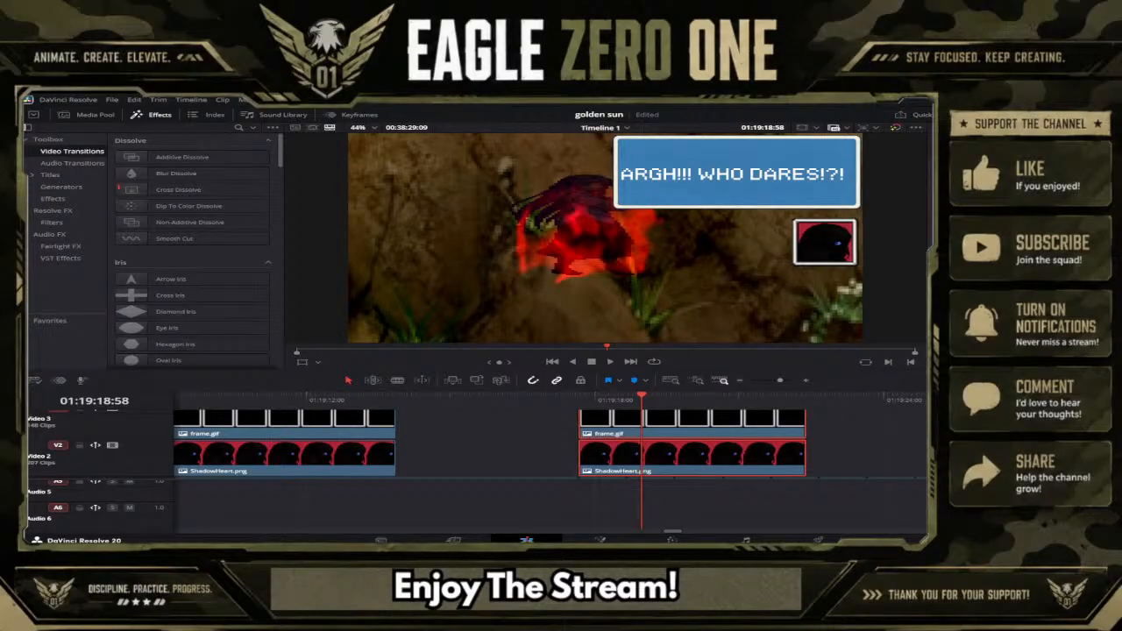
left_click(875, 467)
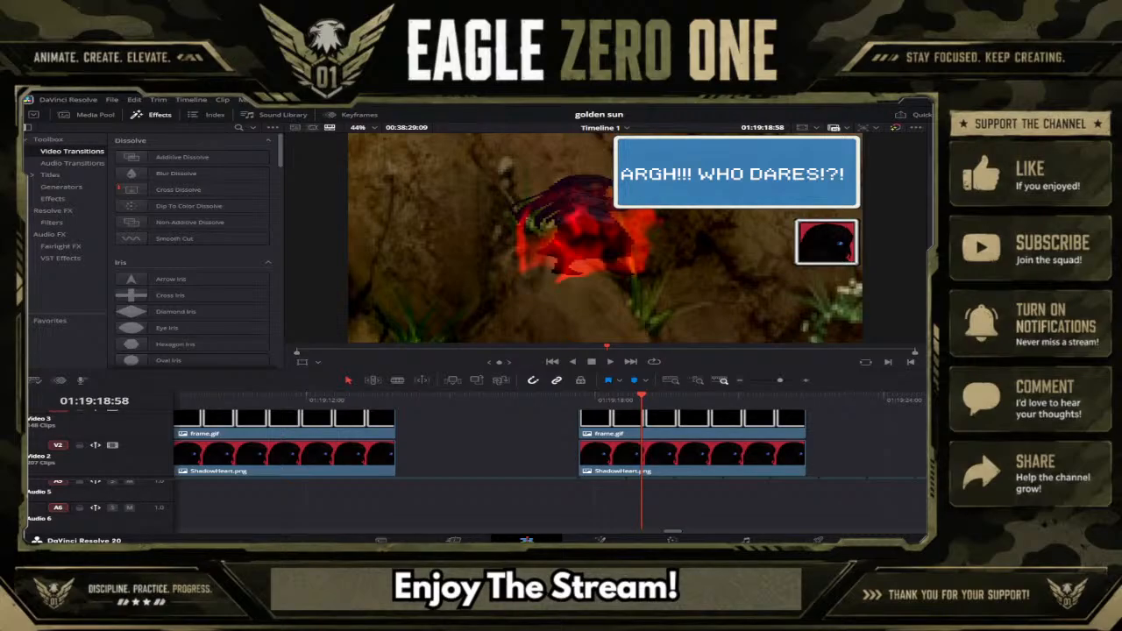
Step: Replace the text of the pasted dialogue title with "(*************)"
scroll(818, 454, "up", 3)
left_click(775, 445)
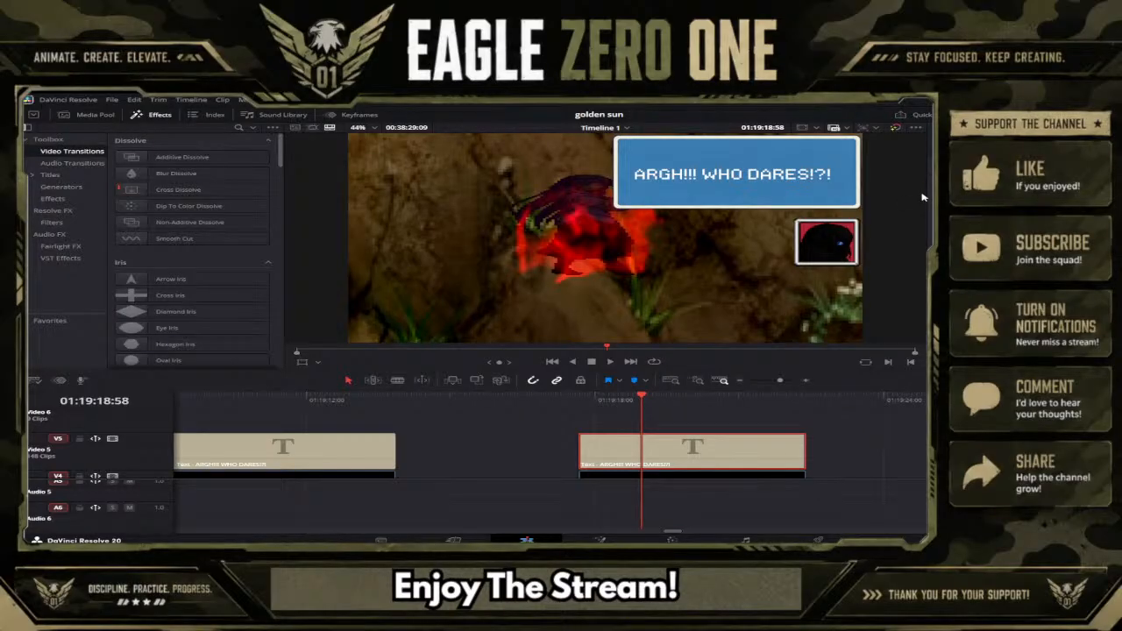
type("(")
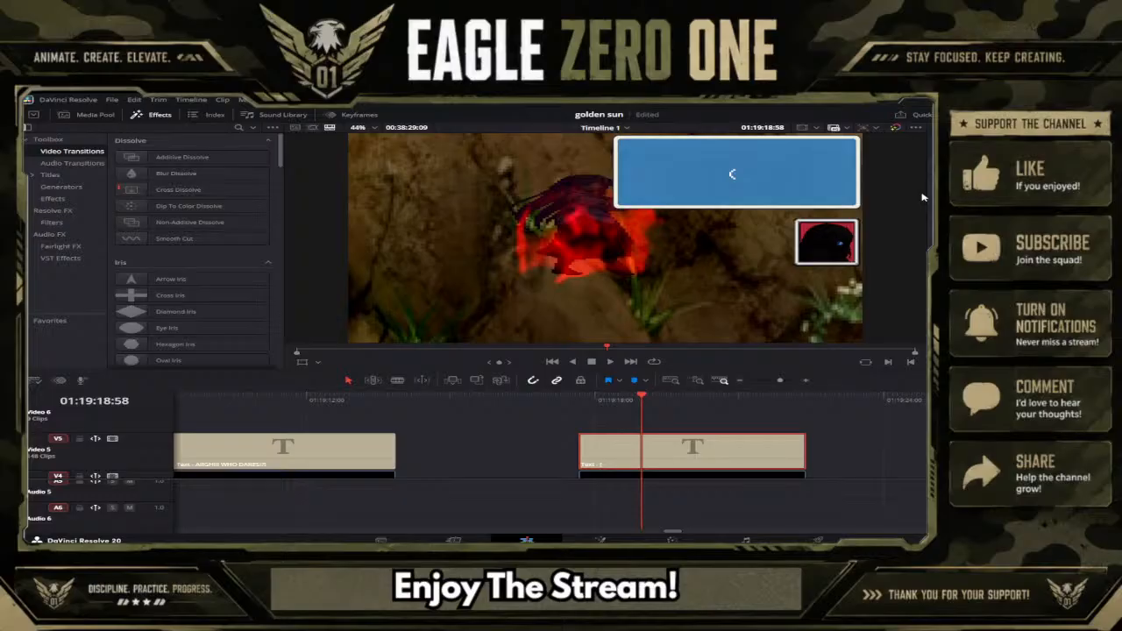
type("C")
key("BackSpace")
type("*************)")
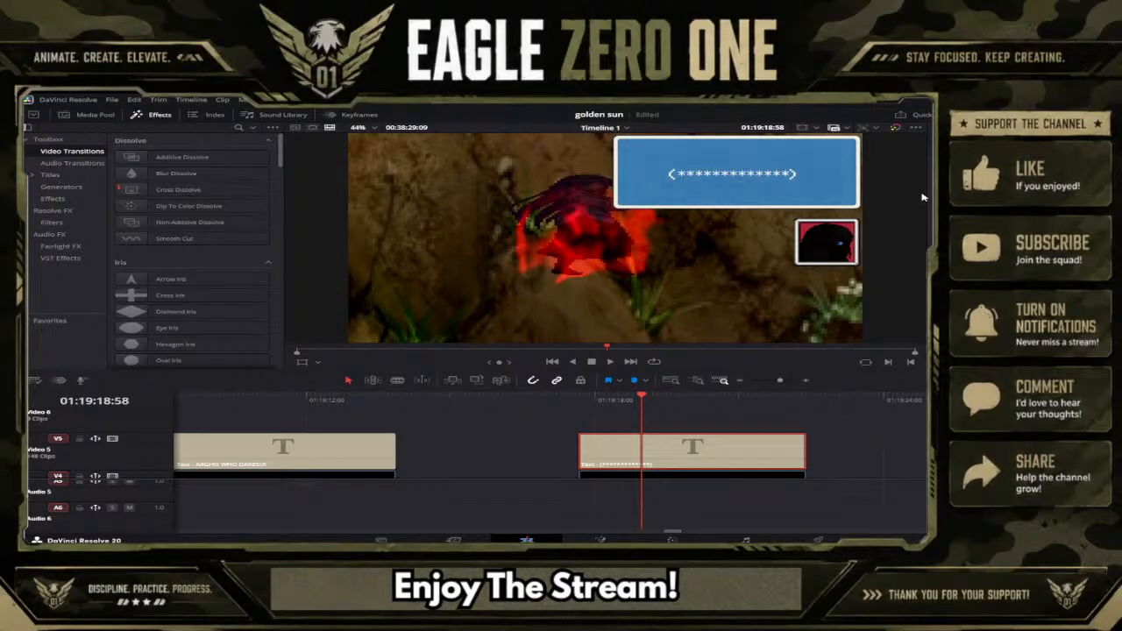
Step: Nudge the asterisk text slightly right inside the blue text box and save the project
left_click(756, 175)
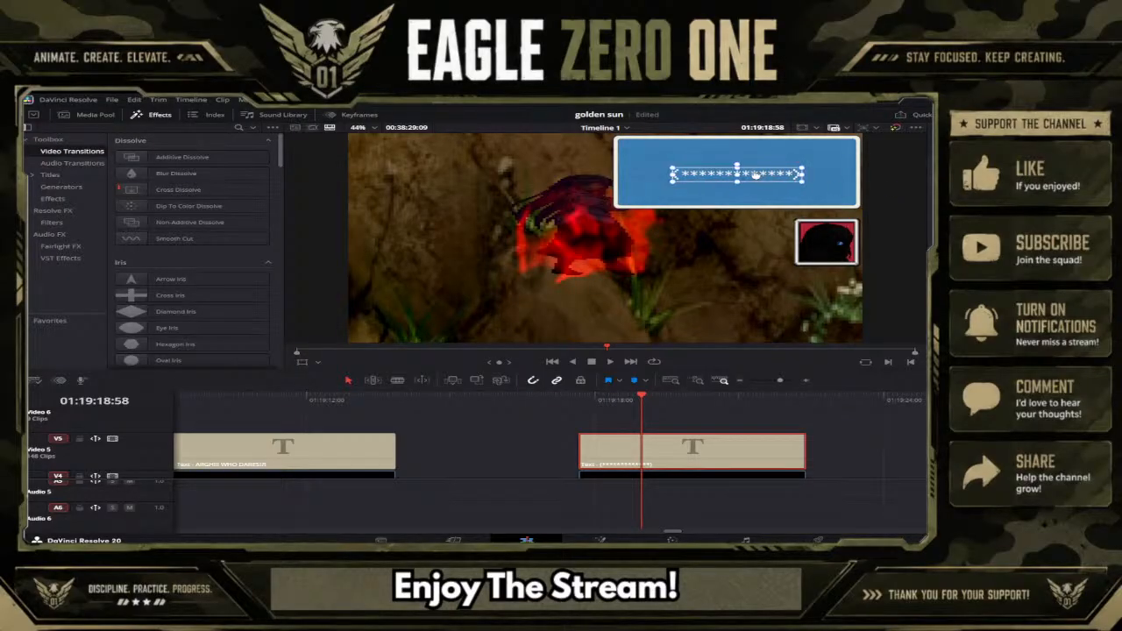
key("ctrl+s")
left_click(863, 429)
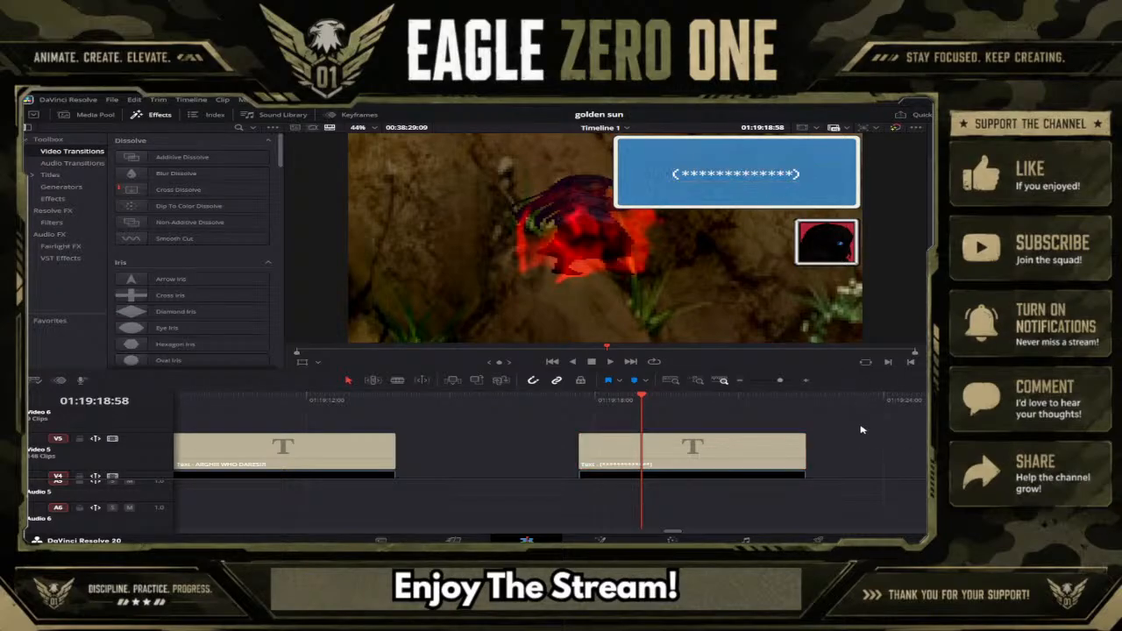
Step: Duplicate the asterisk dialogue's whole clip stack directly behind itself at 01:19:22:24 and save the project
scroll(861, 430, "down", 3)
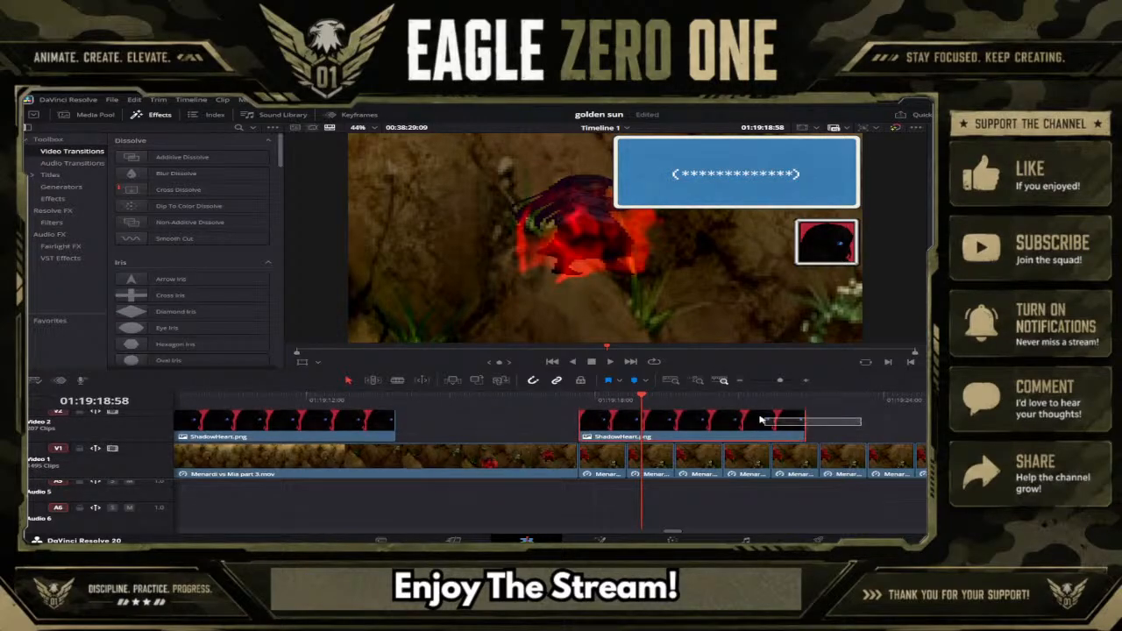
scroll(762, 420, "up", 3)
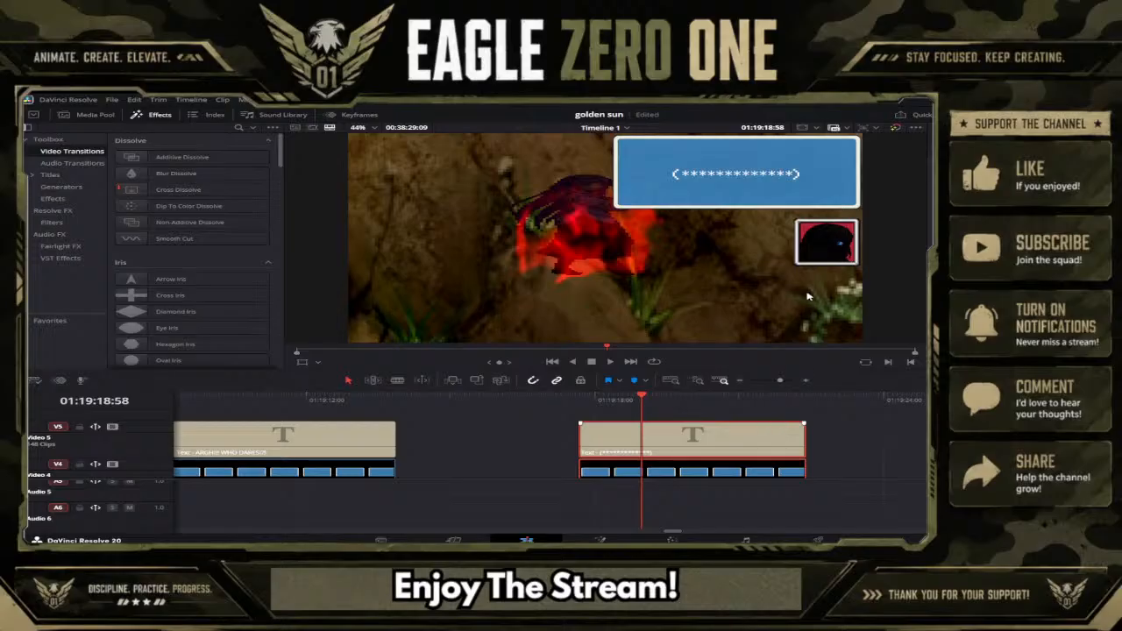
left_click(814, 403)
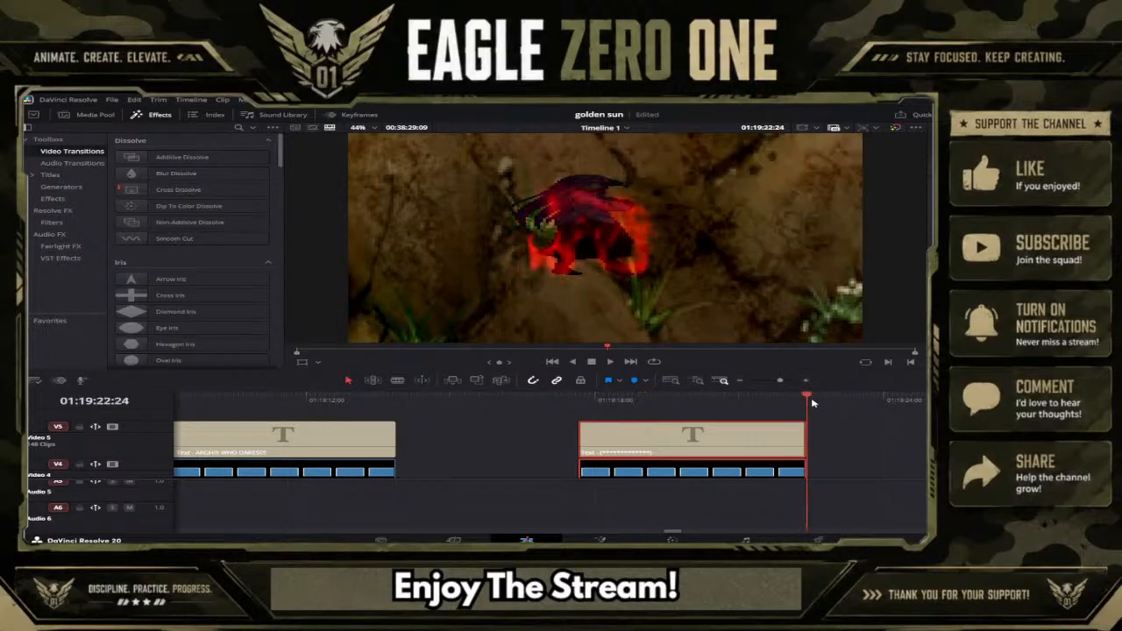
key("ctrl+v")
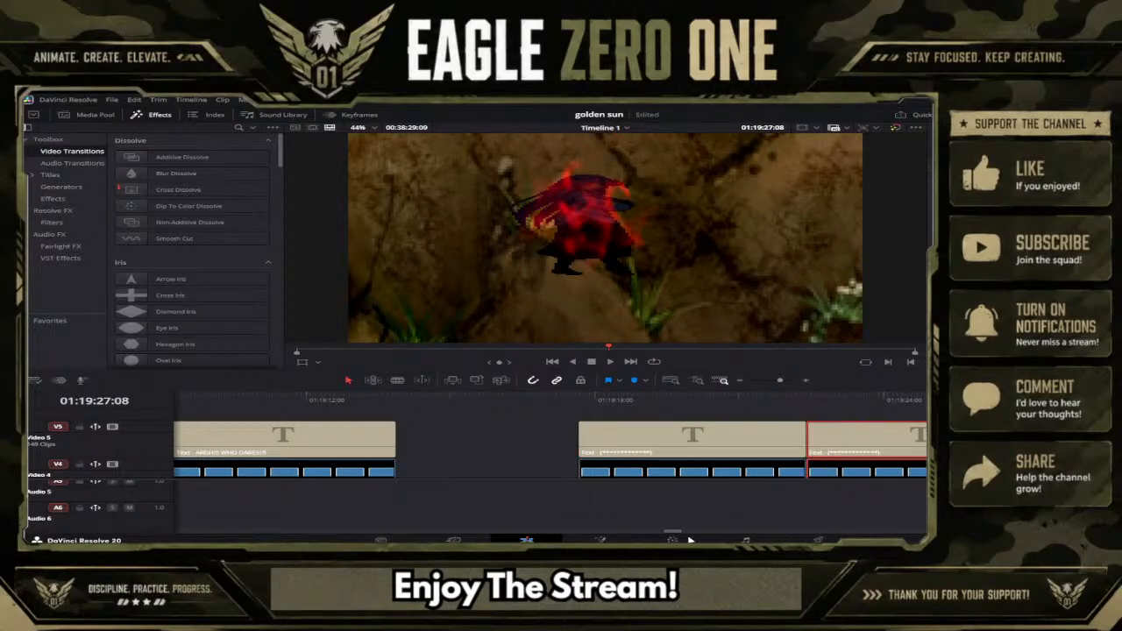
key("ctrl+s")
Step: Nudge the text of the first asterisk dialogue a little further right inside its blue box
left_click(794, 401)
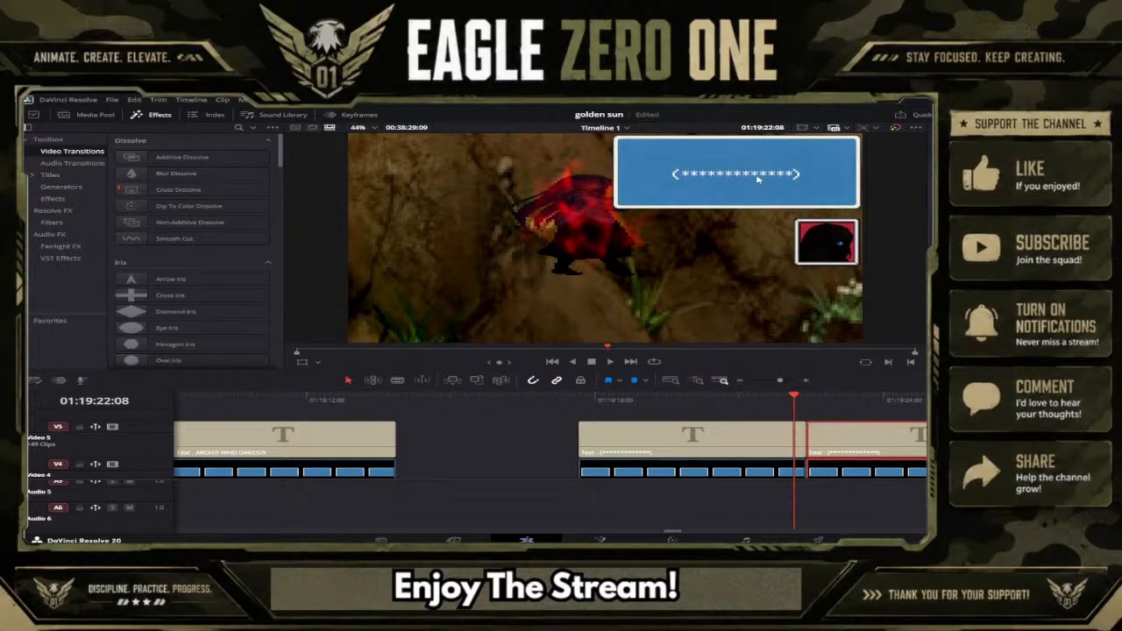
left_click(760, 443)
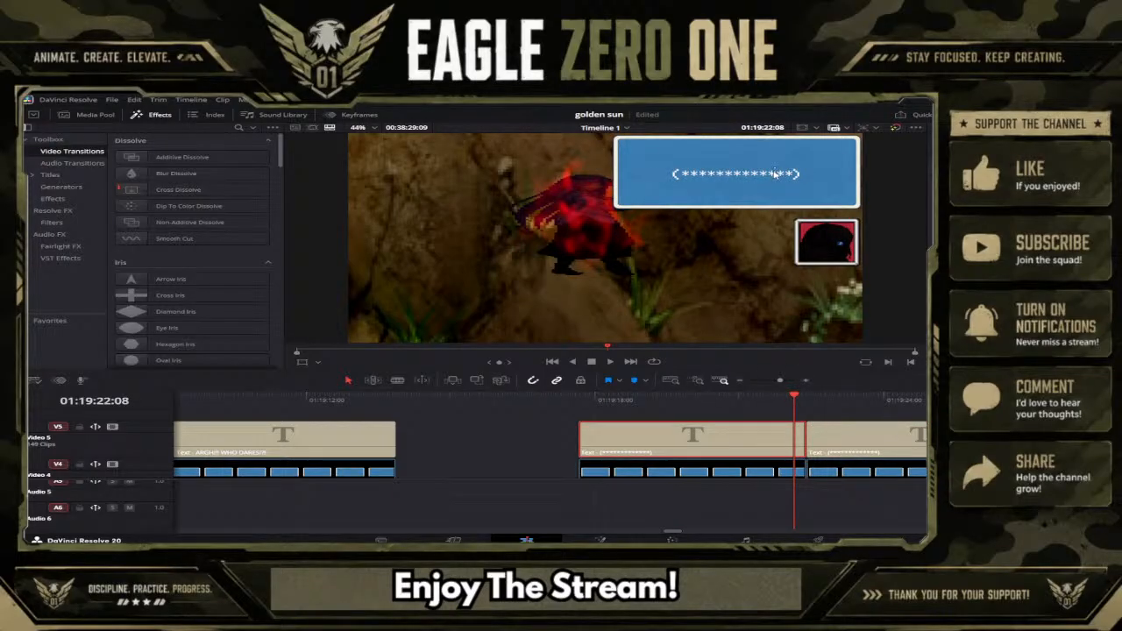
left_click_drag(775, 172, 780, 172)
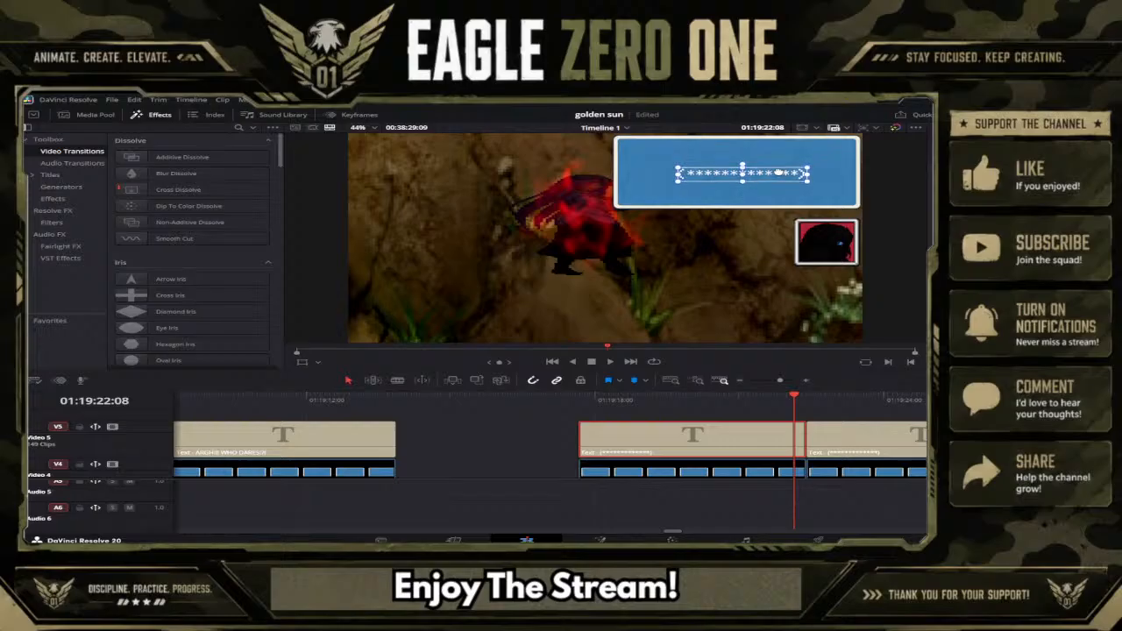
Step: Replace the duplicated dialogue title's text with "(Stay calm... What even hit me?)"
left_click(852, 431)
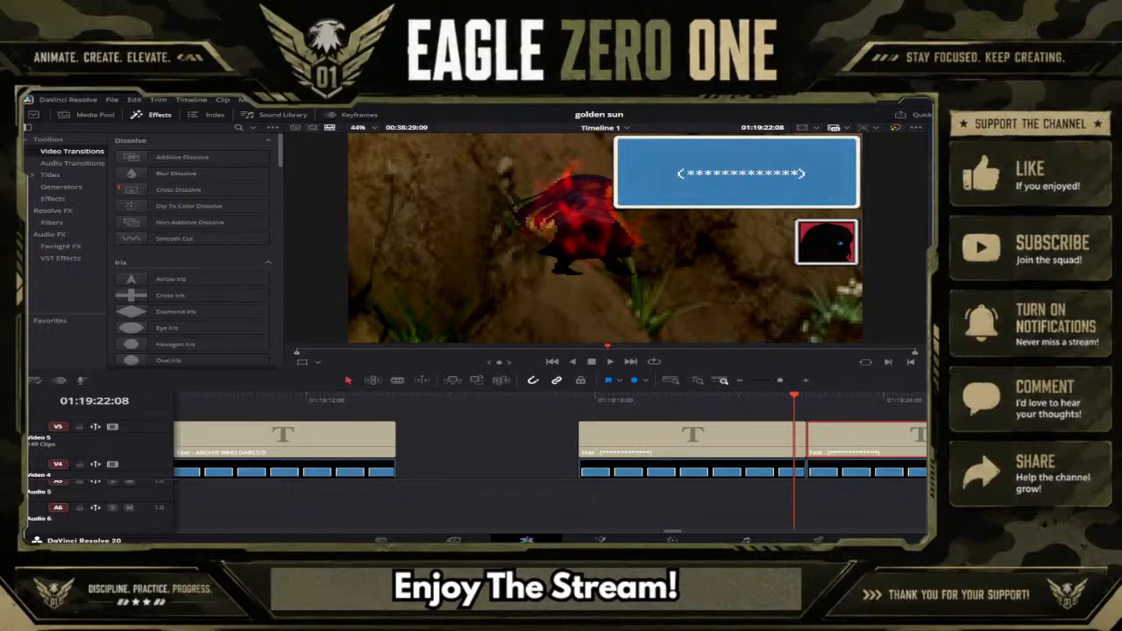
key("BackSpace")
left_click(818, 405)
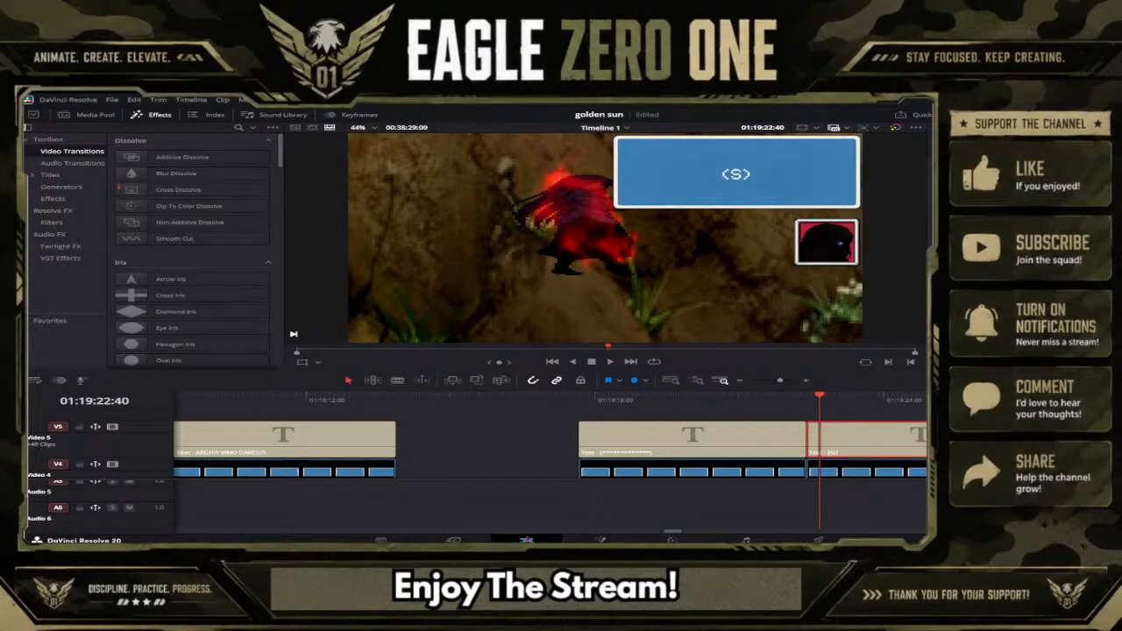
type("y Cal")
key("BackSpace")
key("BackSpace")
key("BackSpace")
type("x")
key("BackSpace")
type("calm... WHat")
key("BackSpace")
key("BackSpace")
key("BackSpace")
type("hat ")
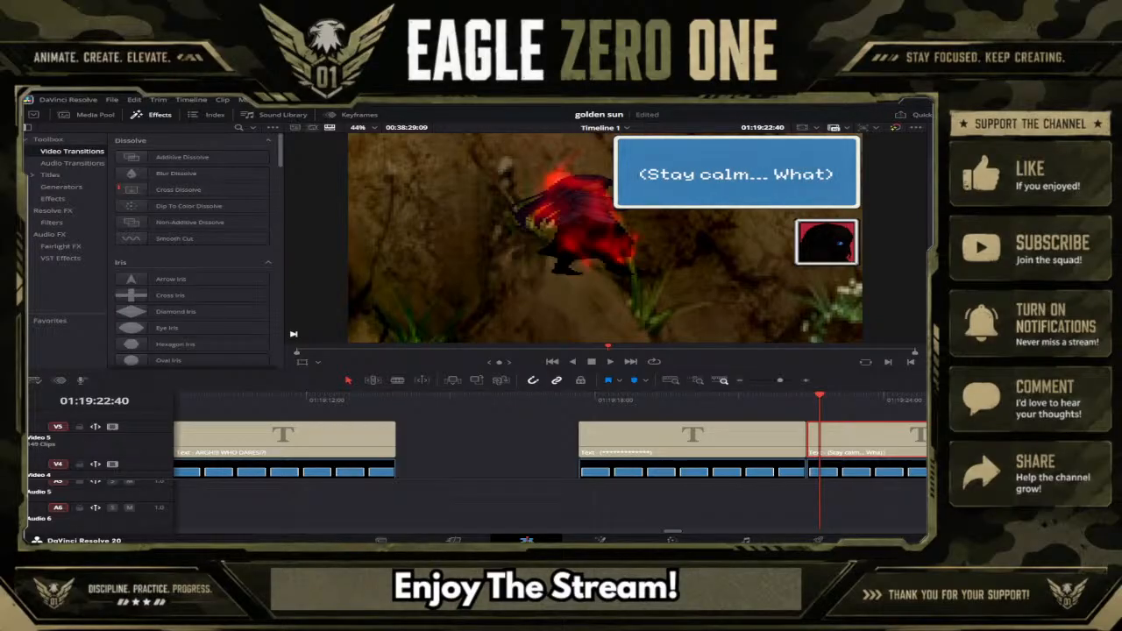
type("e")
type("ven hit")
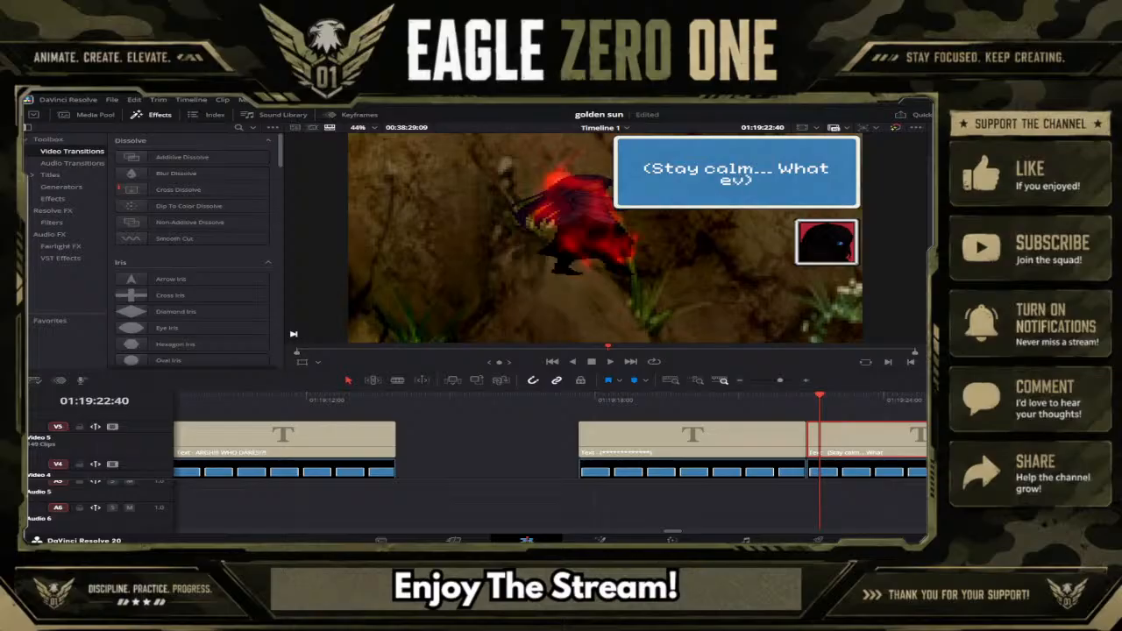
type(" me")
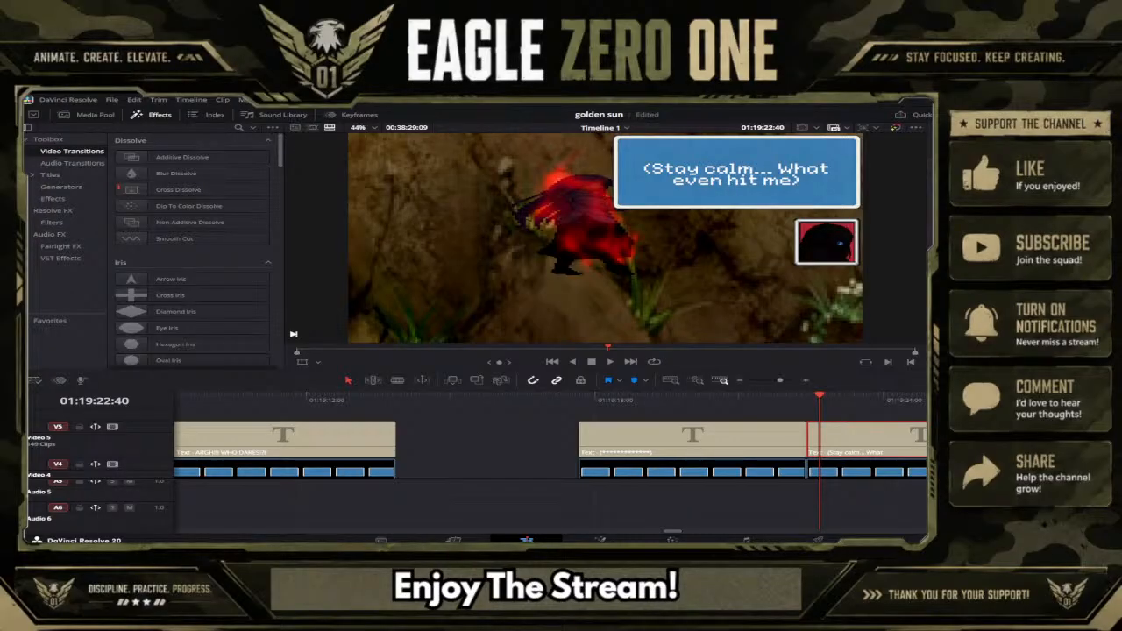
type("?")
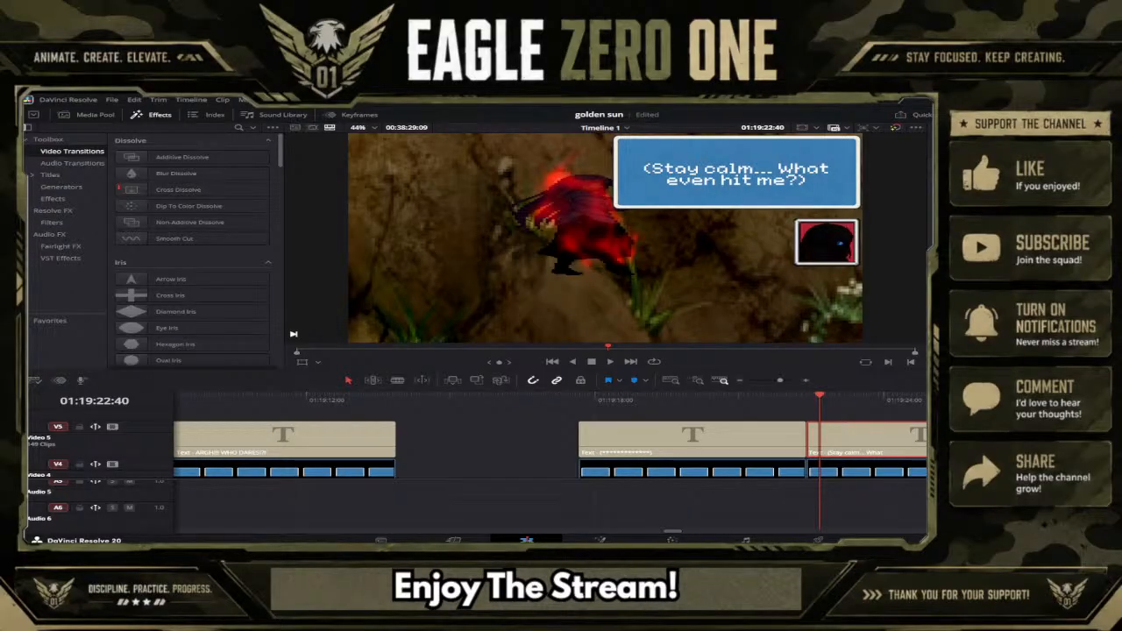
Step: Duplicate the "(Stay calm... What even hit me?)" dialogue's whole clip stack directly behind itself at 01:19:27:08
left_click_drag(780, 379, 777, 381)
scroll(824, 441, "down", 3)
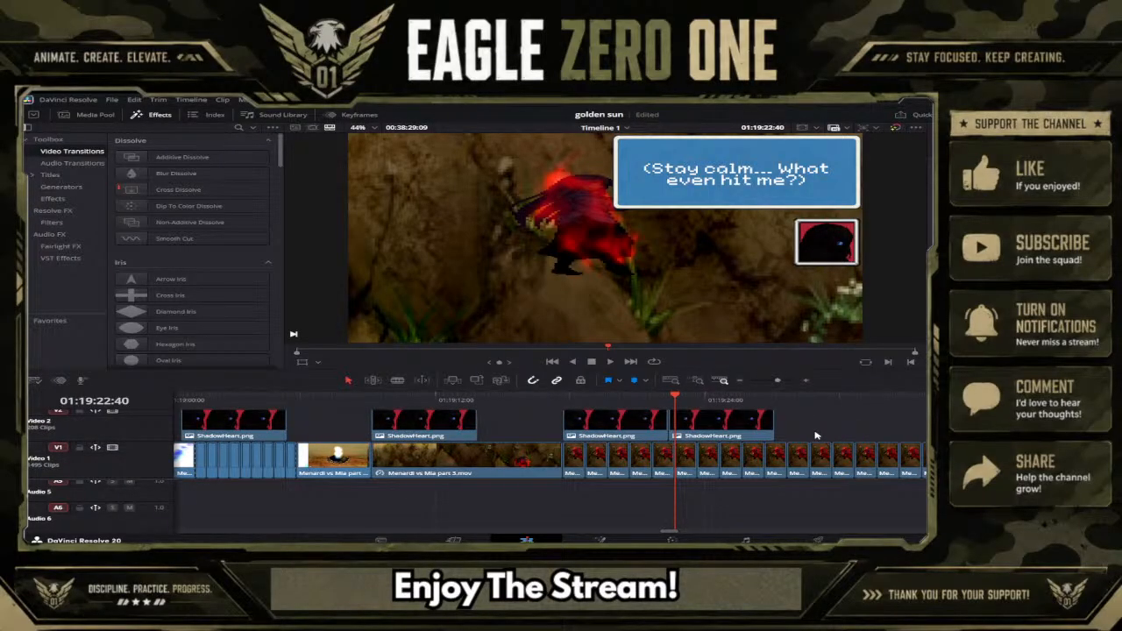
left_click_drag(815, 436, 734, 411)
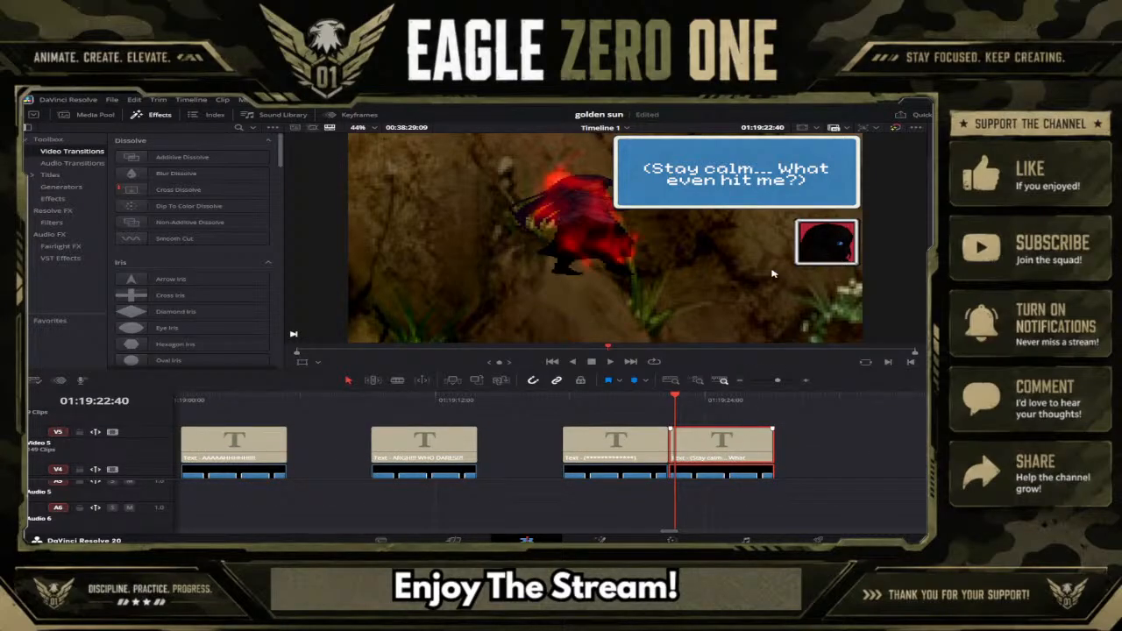
left_click(774, 402)
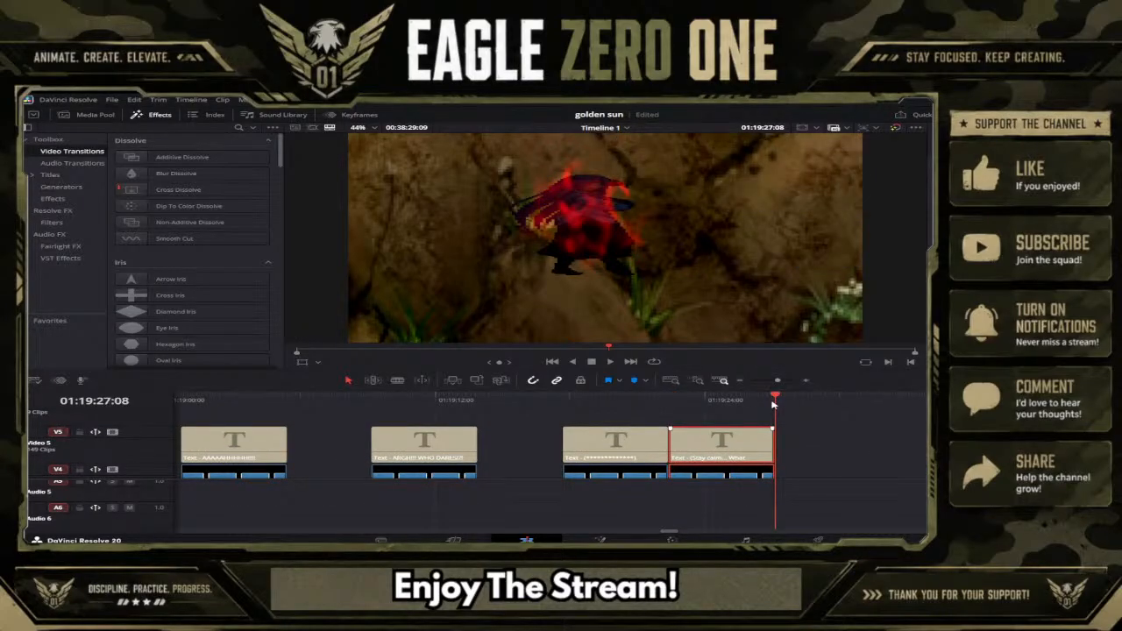
left_click(806, 464)
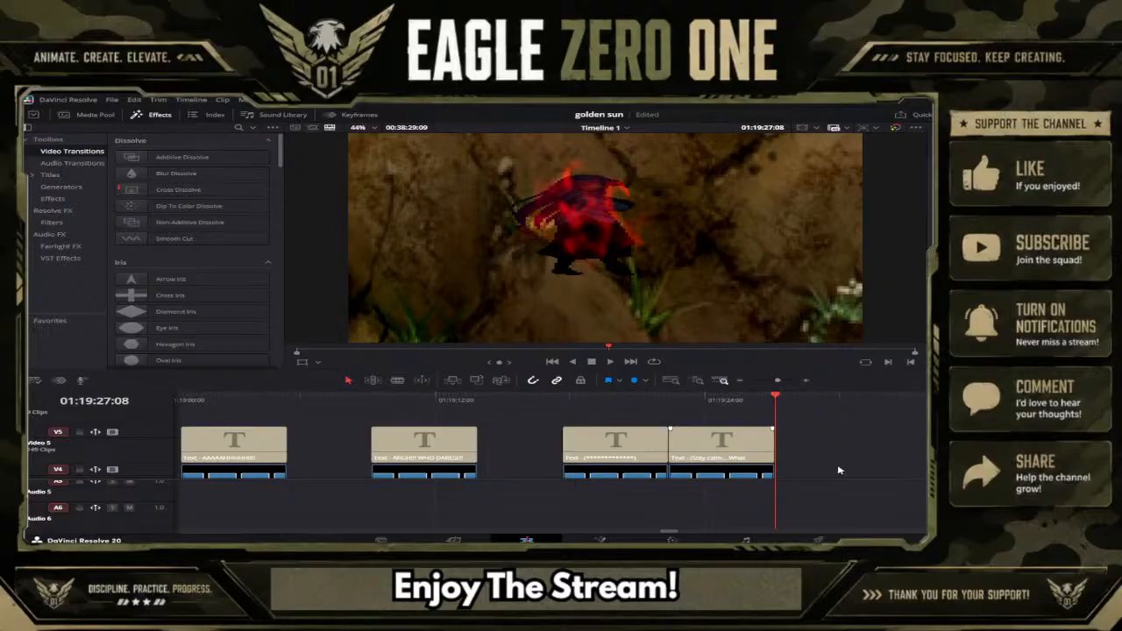
key("ctrl+v")
Step: Replace the newly pasted title's text with "(Besides (a.) Jenna being a strange"
left_click(815, 410)
left_click(863, 441)
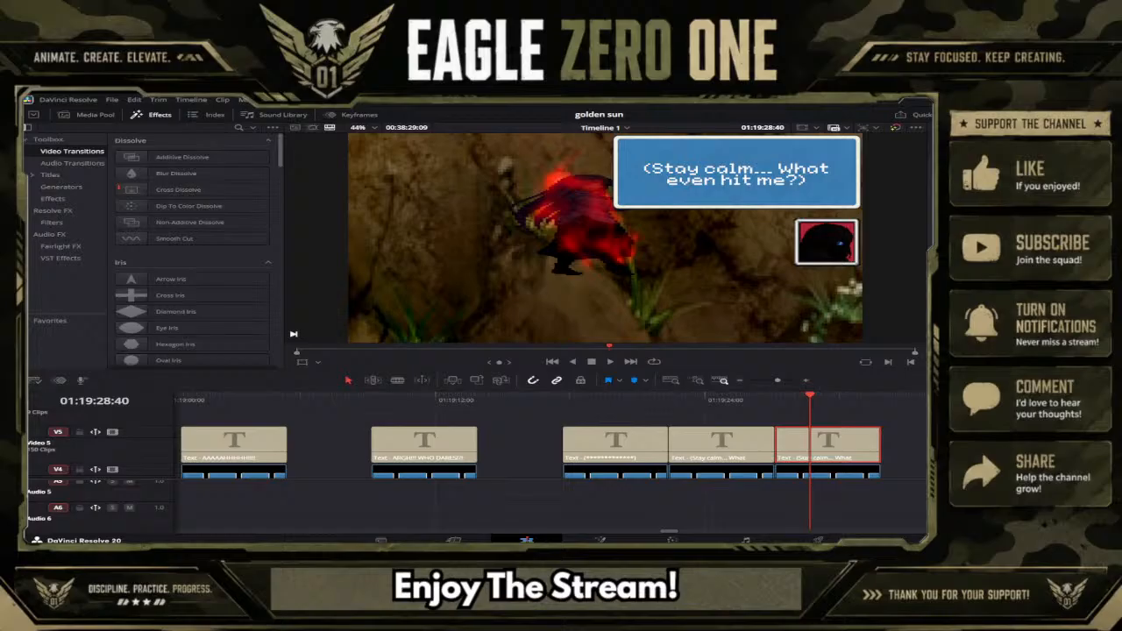
type("Besids")
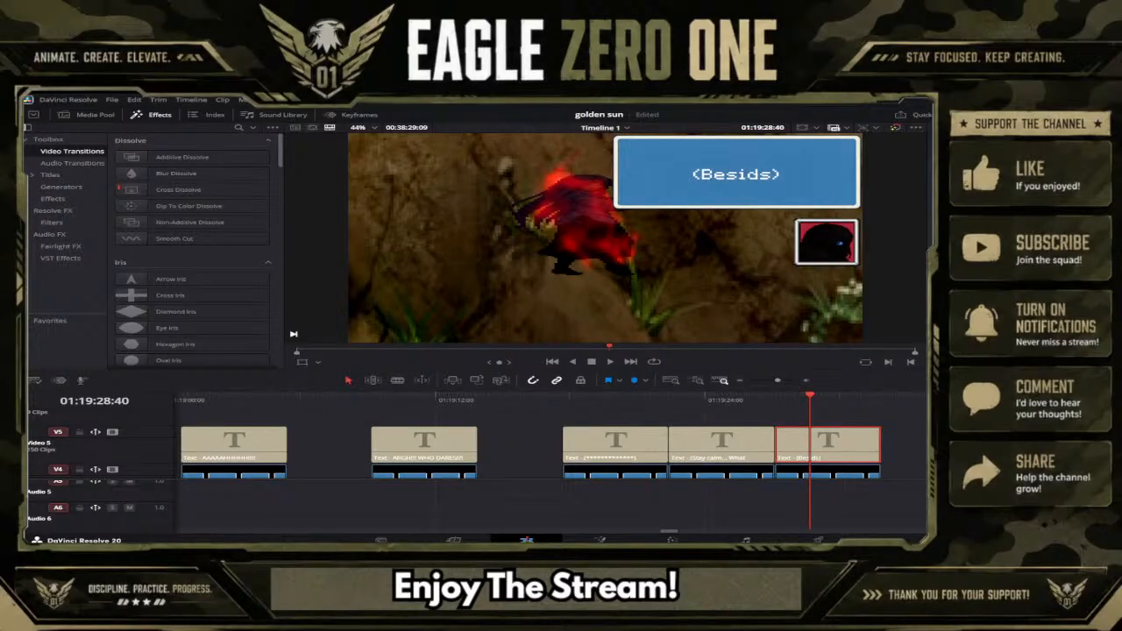
key("BackSpace")
type("es ")
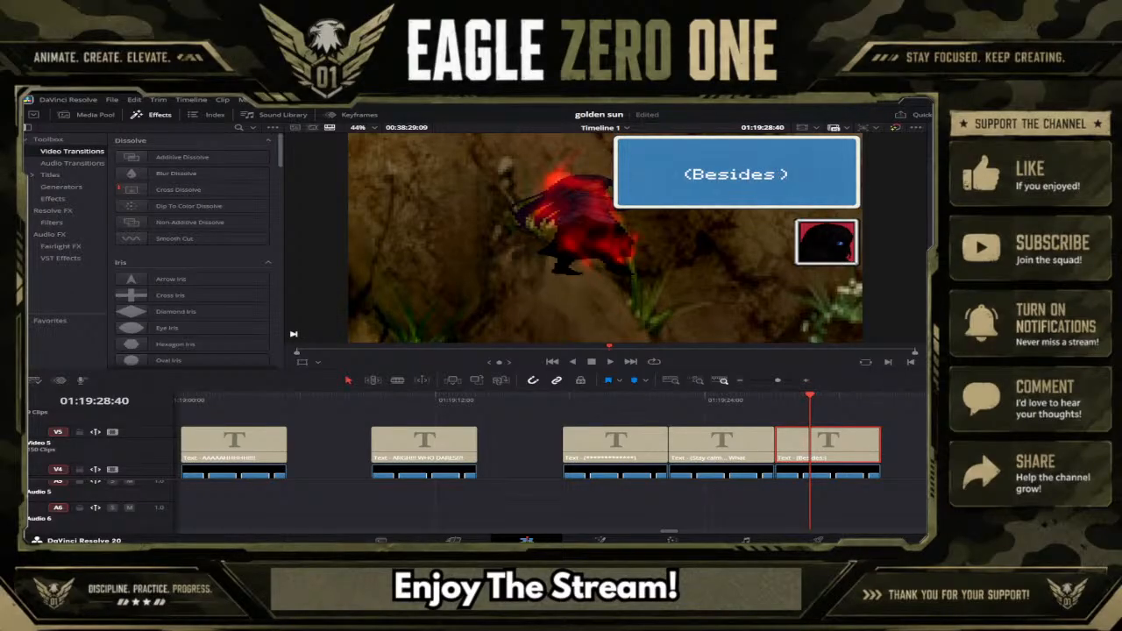
type("(a")
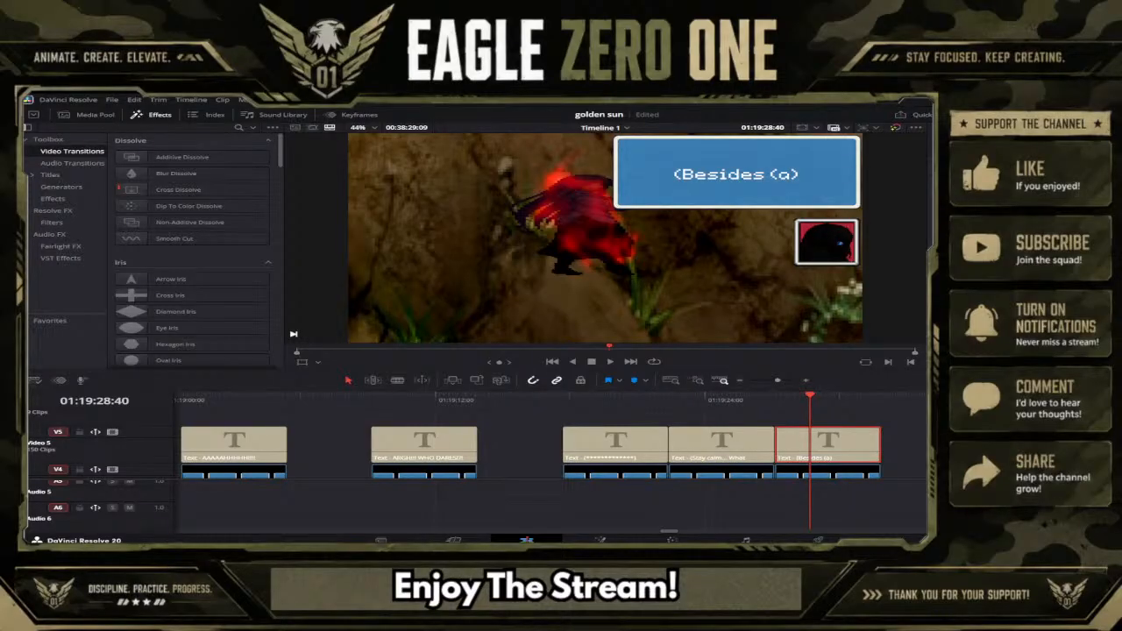
type(".")
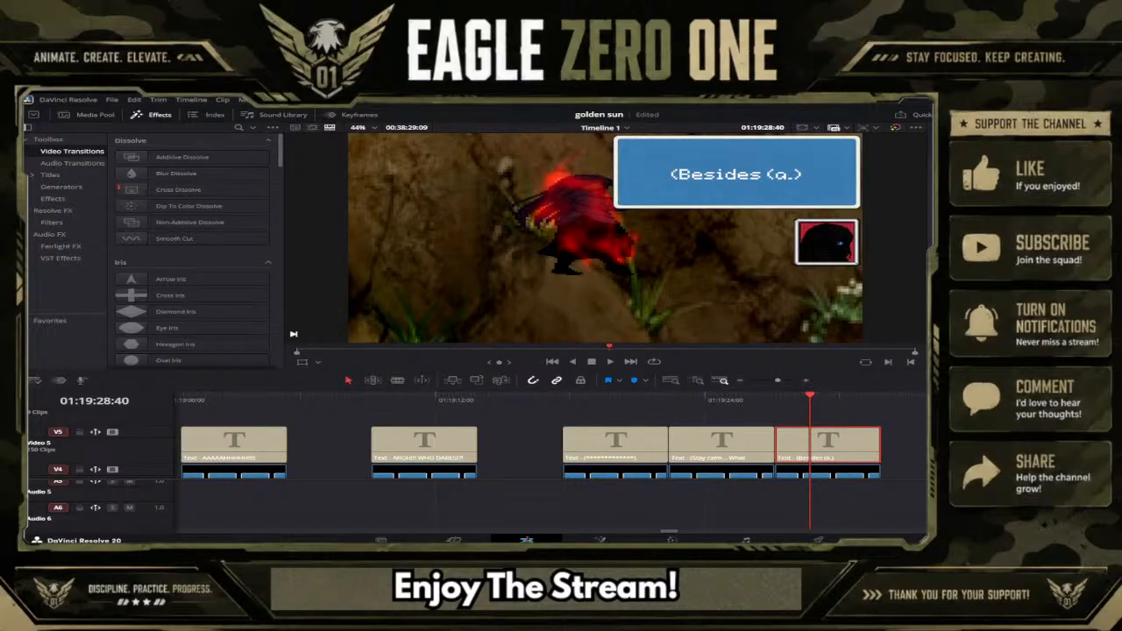
type(" Jen")
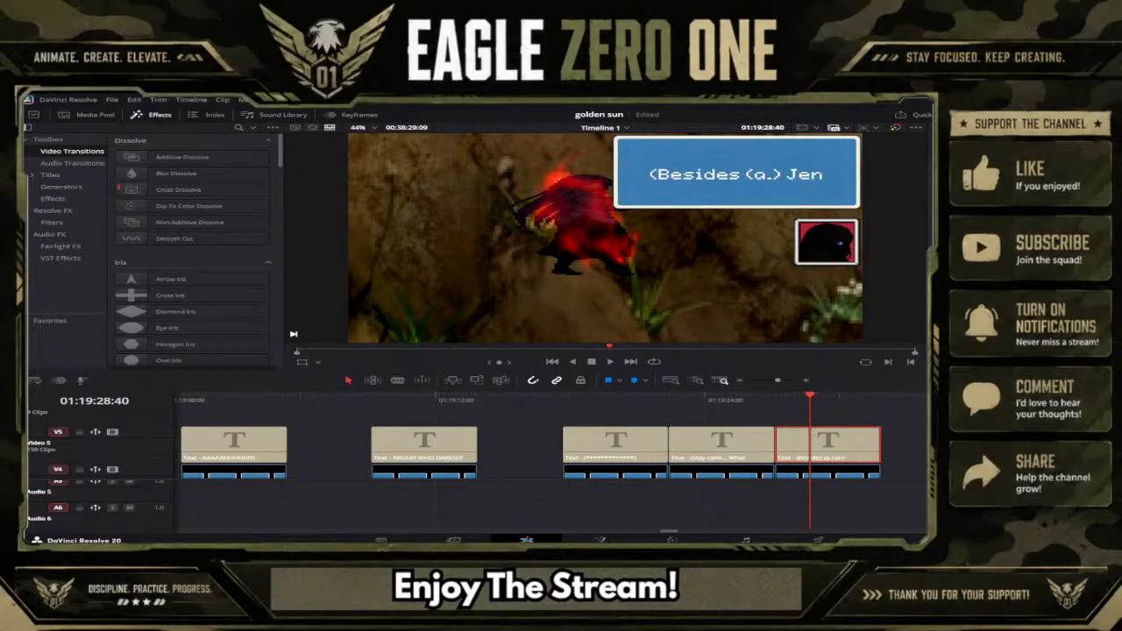
type("na beinf")
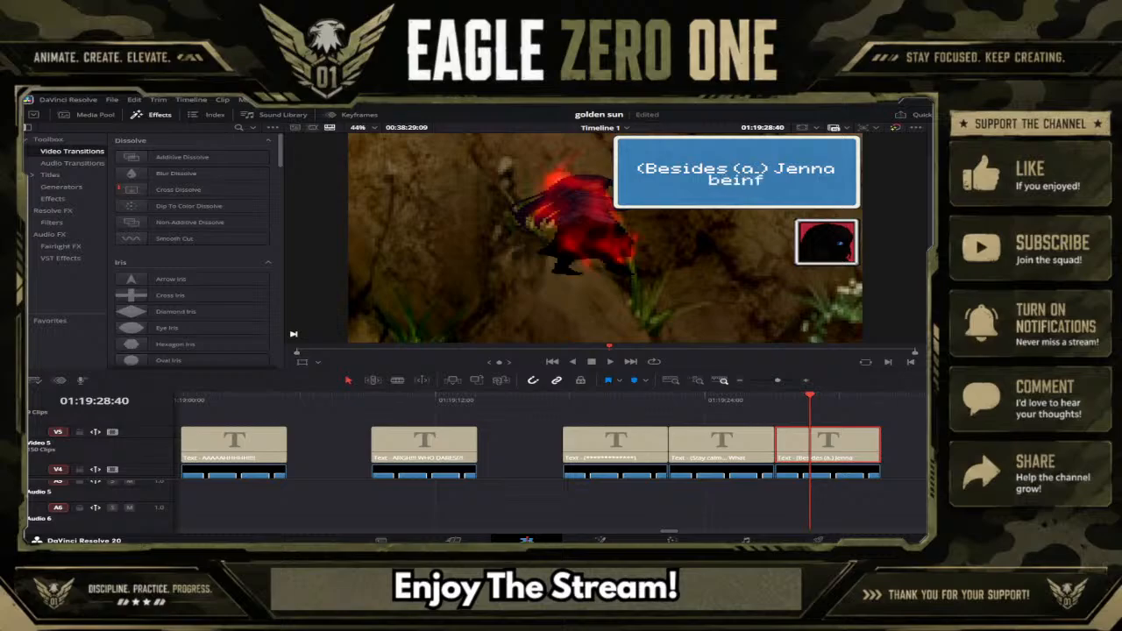
key("BackSpace")
type("g a stragn")
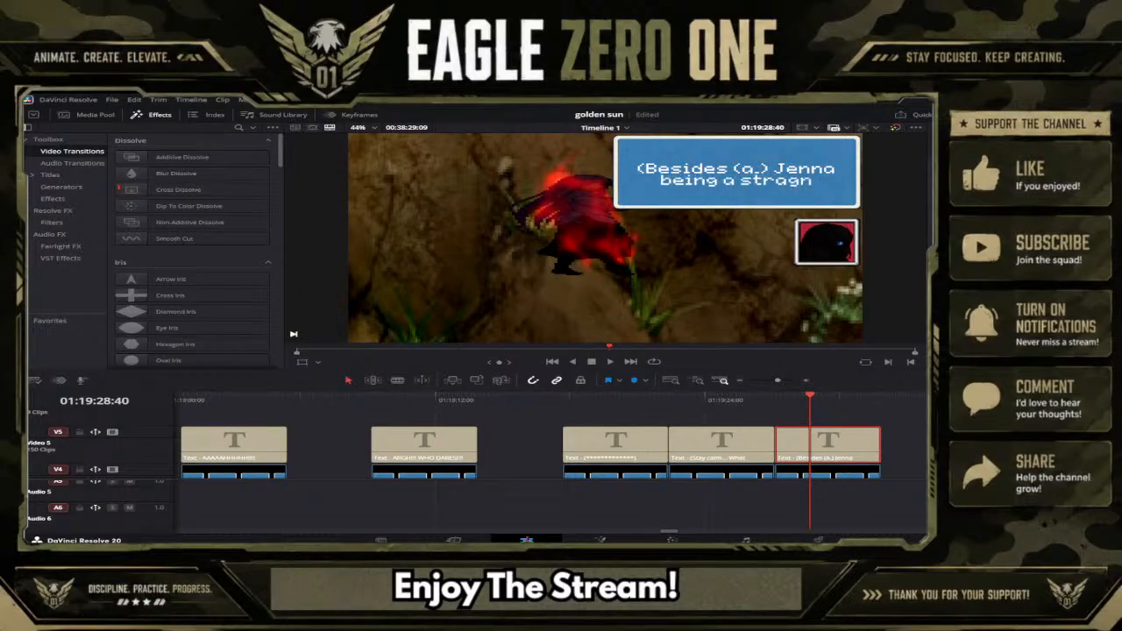
key("BackSpace")
key("BackSpace")
type("nge")
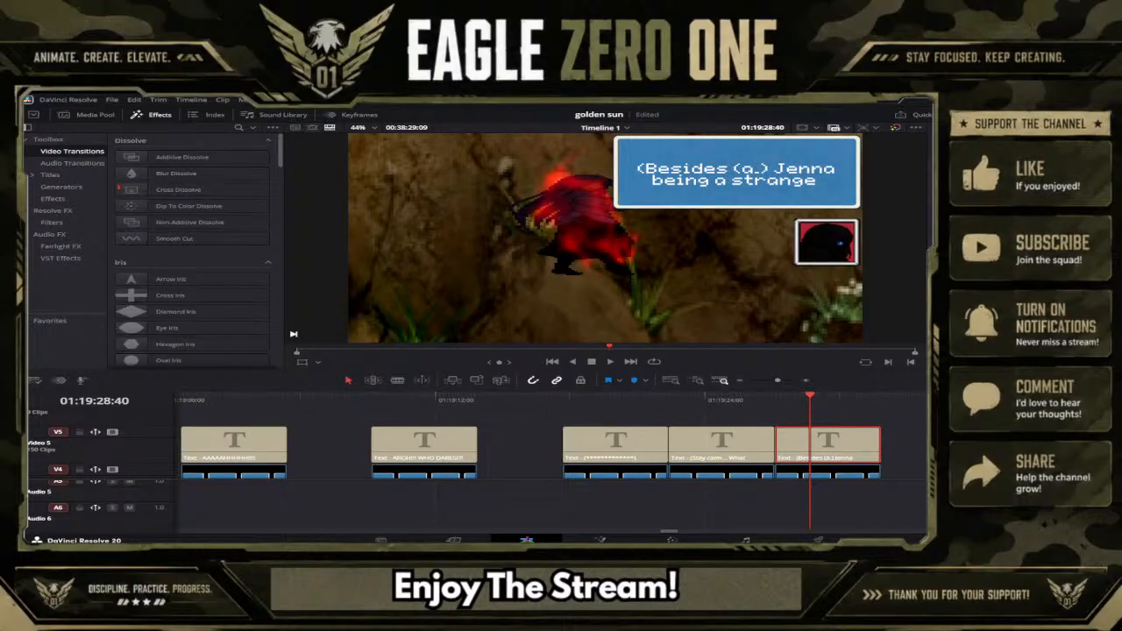
Step: Continue the same title's text with "outlier, nothing"
type(" iut")
key("BackSpace")
key("BackSpace")
key("BackSpace")
type("outlie")
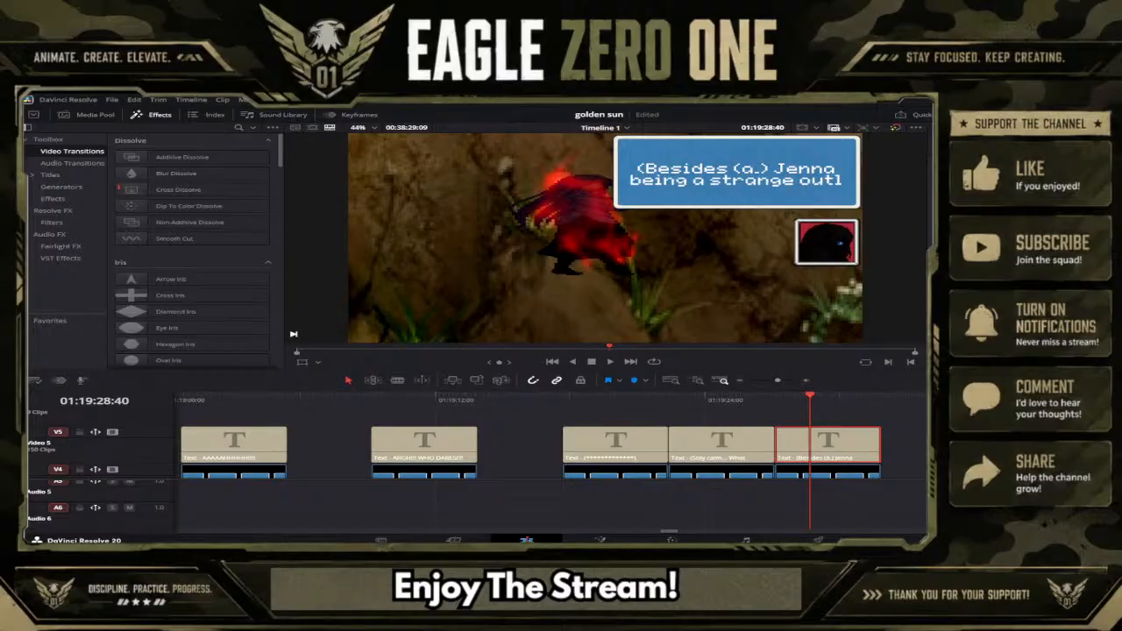
key("BackSpace")
key("BackSpace")
key("BackSpace")
key("BackSpace")
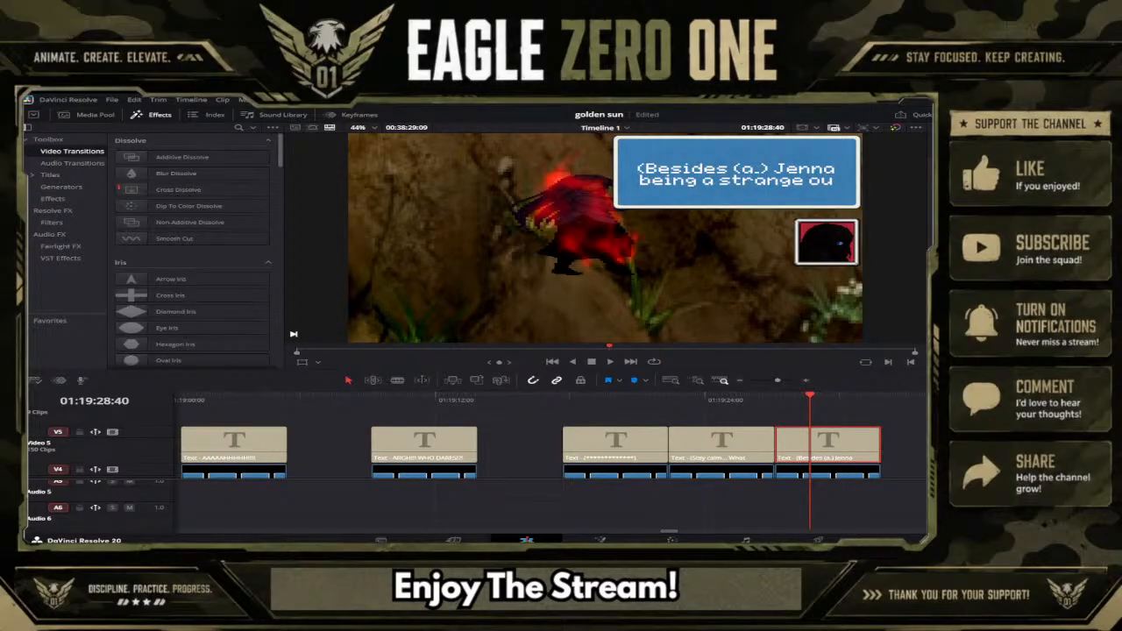
key("BackSpace")
key("BackSpace")
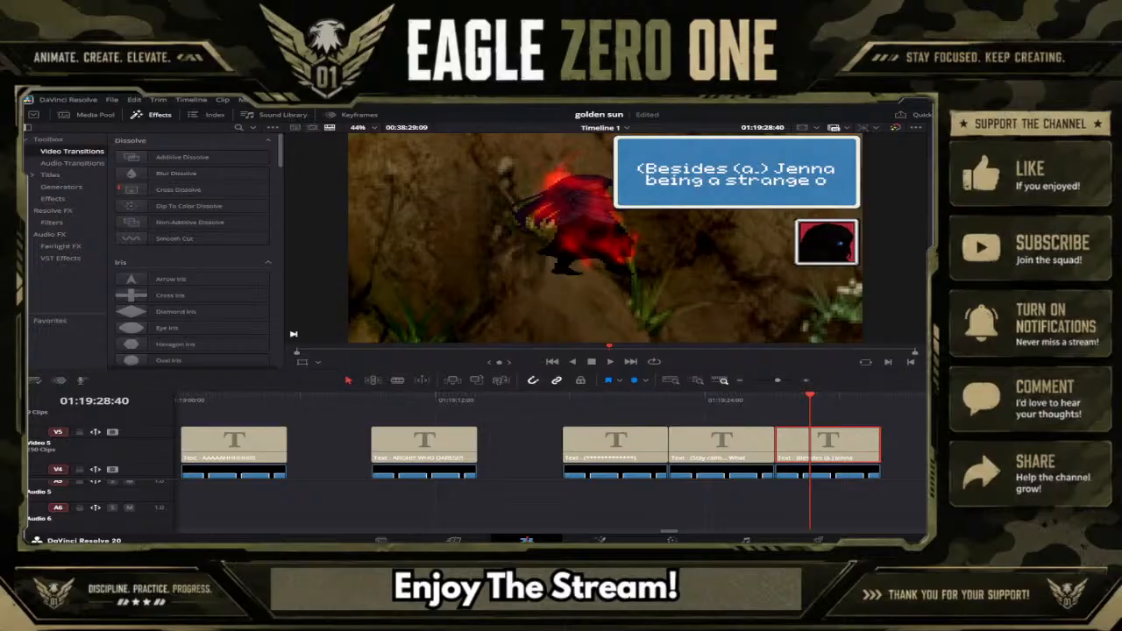
type("outlier")
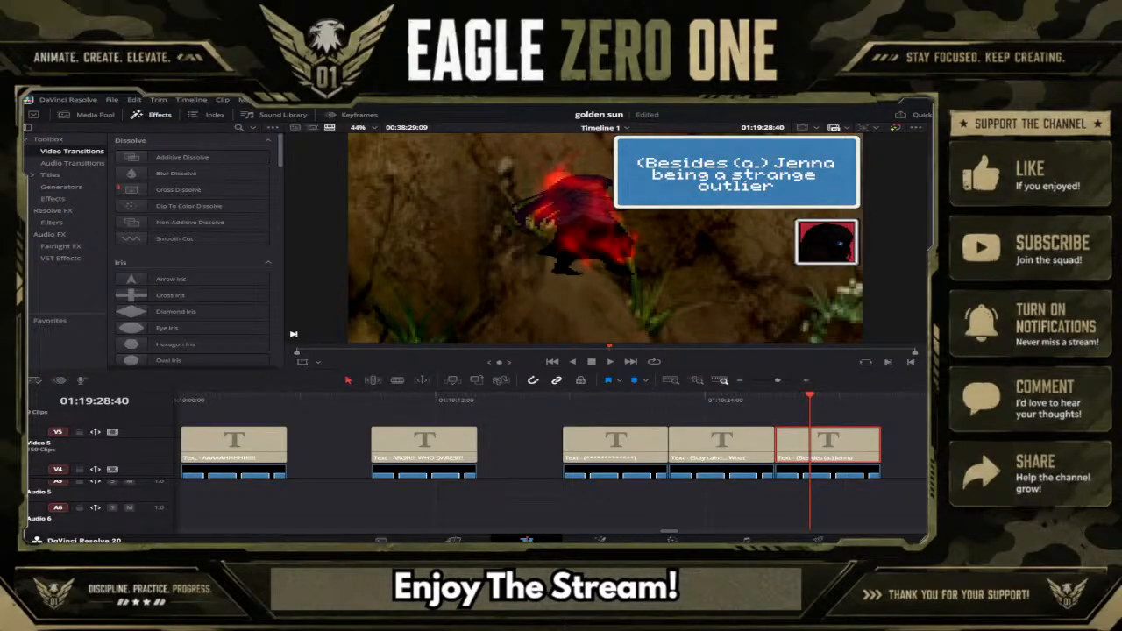
type(", noth")
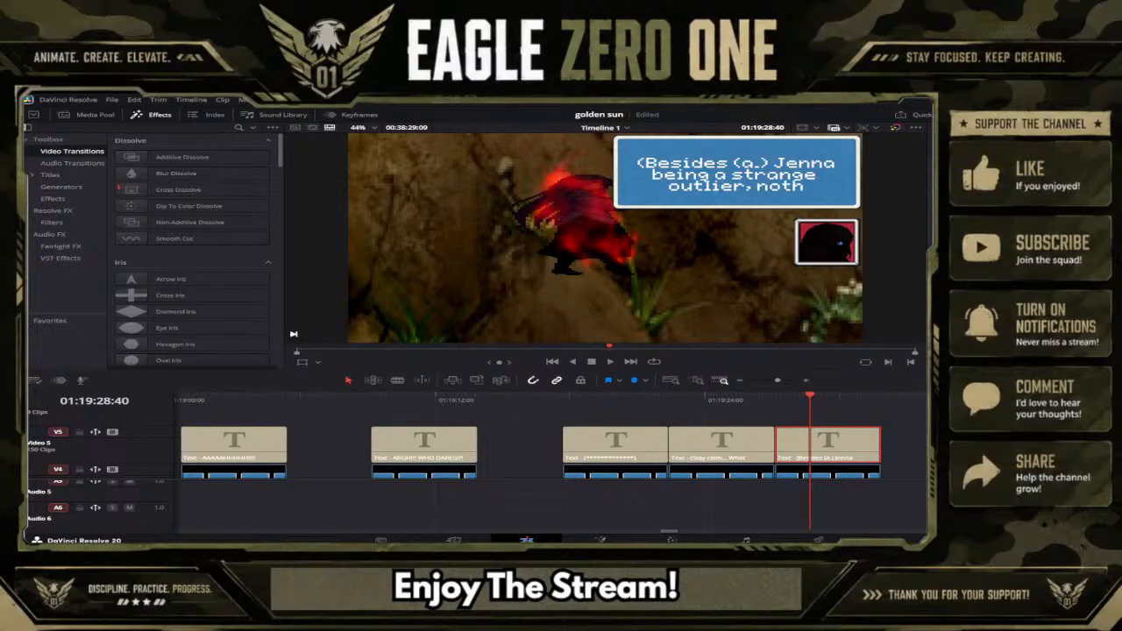
type("ing s")
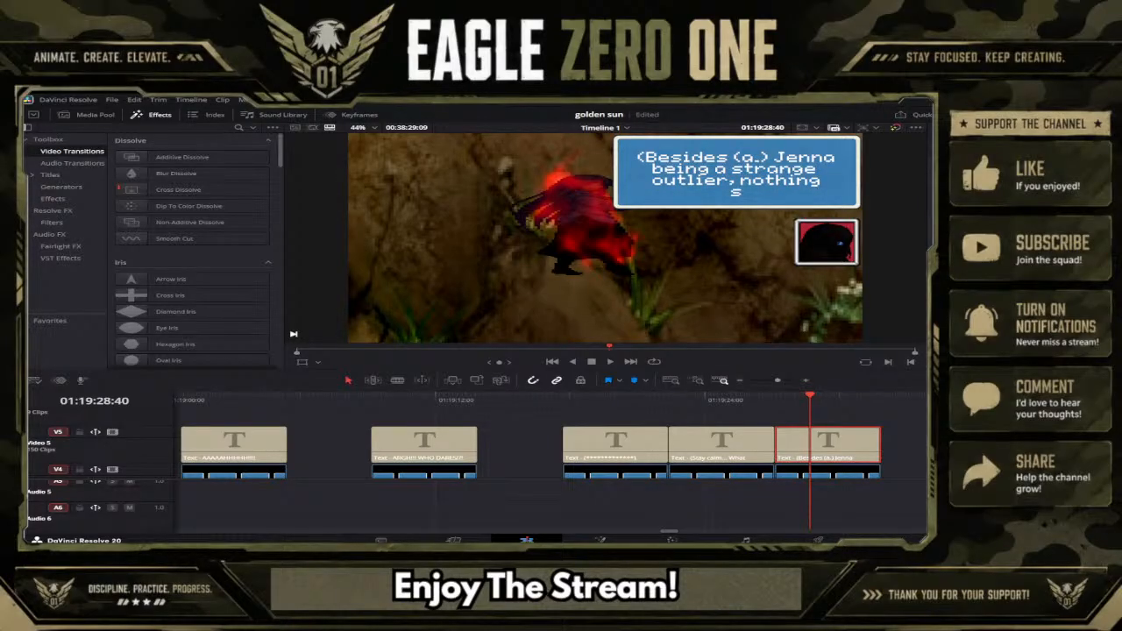
Step: Continue the title's sentence with "should have pushed" after "nothing"
type("uch p")
key("BackSpace")
key("BackSpace")
key("BackSpace")
key("BackSpace")
type("hould sent")
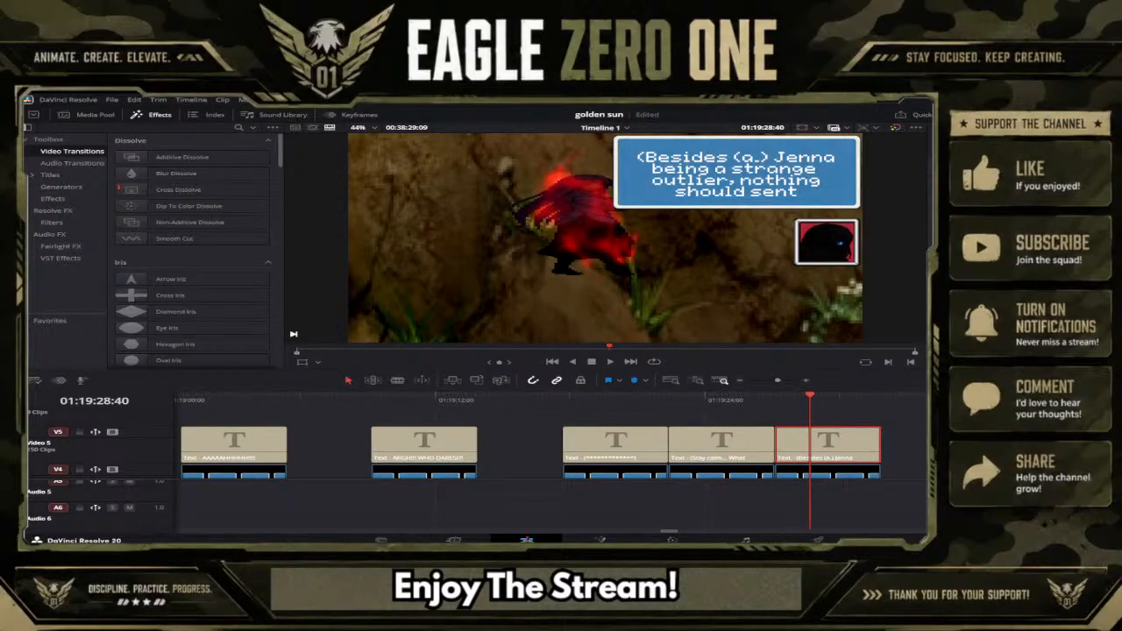
key("BackSpace")
key("BackSpace")
key("BackSpace")
key("BackSpace")
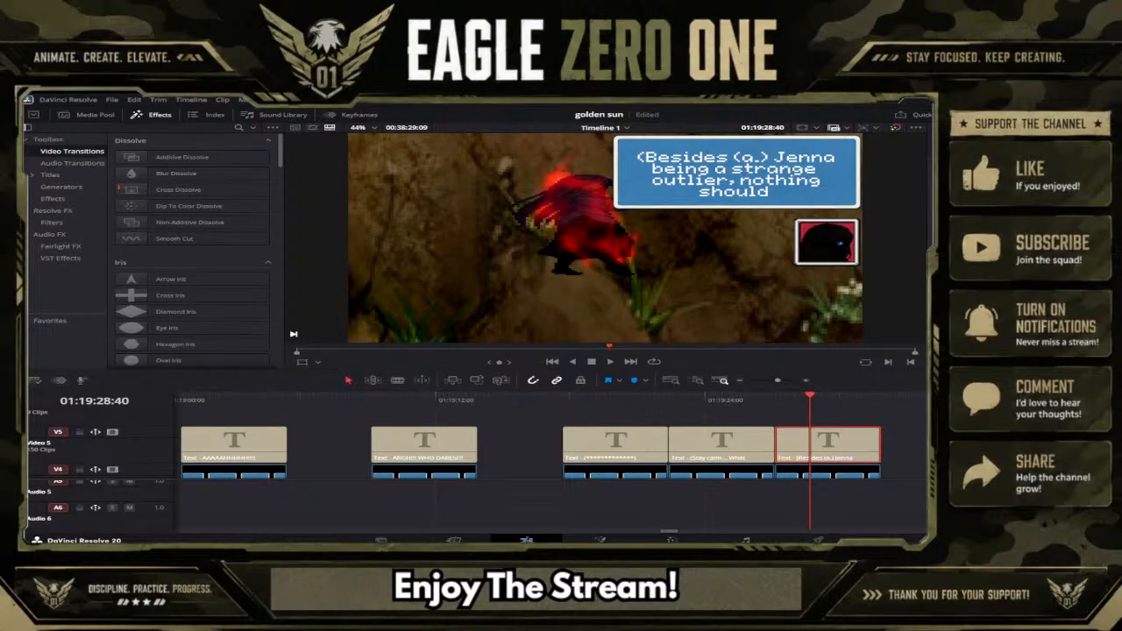
type("p")
key("BackSpace")
type("h")
type("ave p")
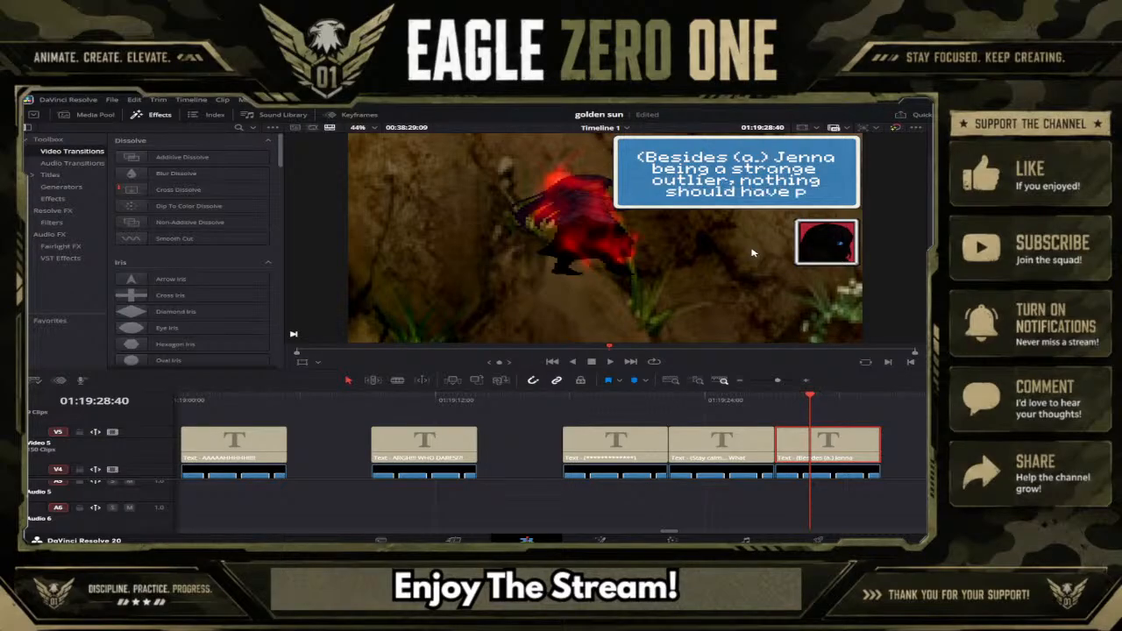
type("ushed")
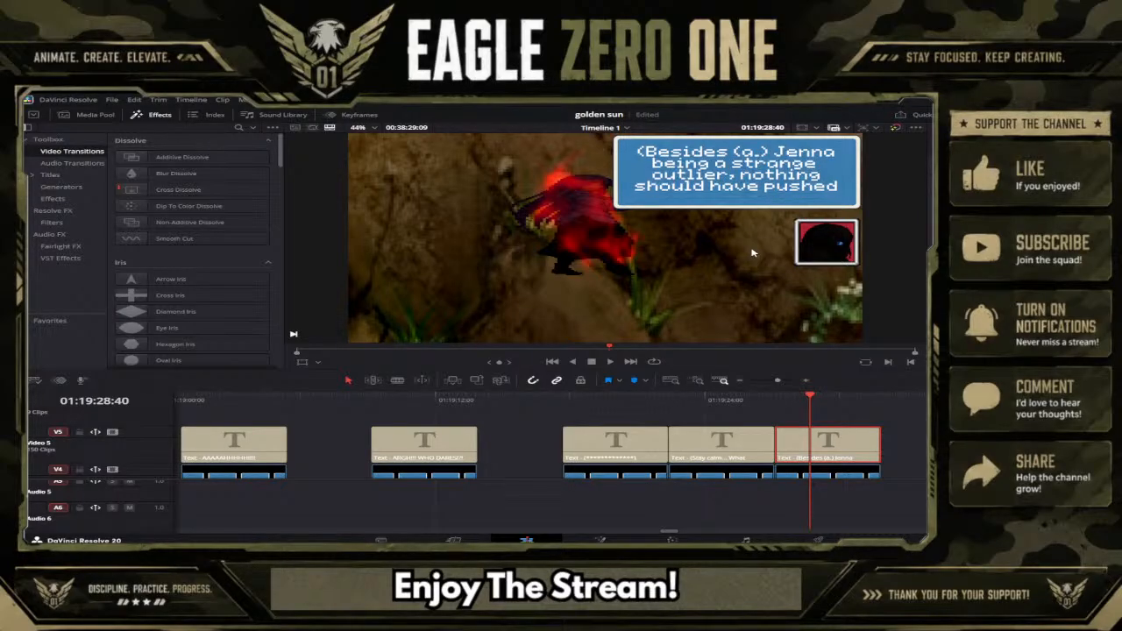
Step: Reword the end of the title's sentence to "should have caught me off guard..." and save the project
type(" me")
key("BackSpace")
key("BackSpace")
key("BackSpace")
key("BackSpace")
key("BackSpace")
key("BackSpace")
key("BackSpace")
key("BackSpace")
key("BackSpace")
key("BackSpace")
key("BackSpace")
key("BackSpace")
key("BackSpace")
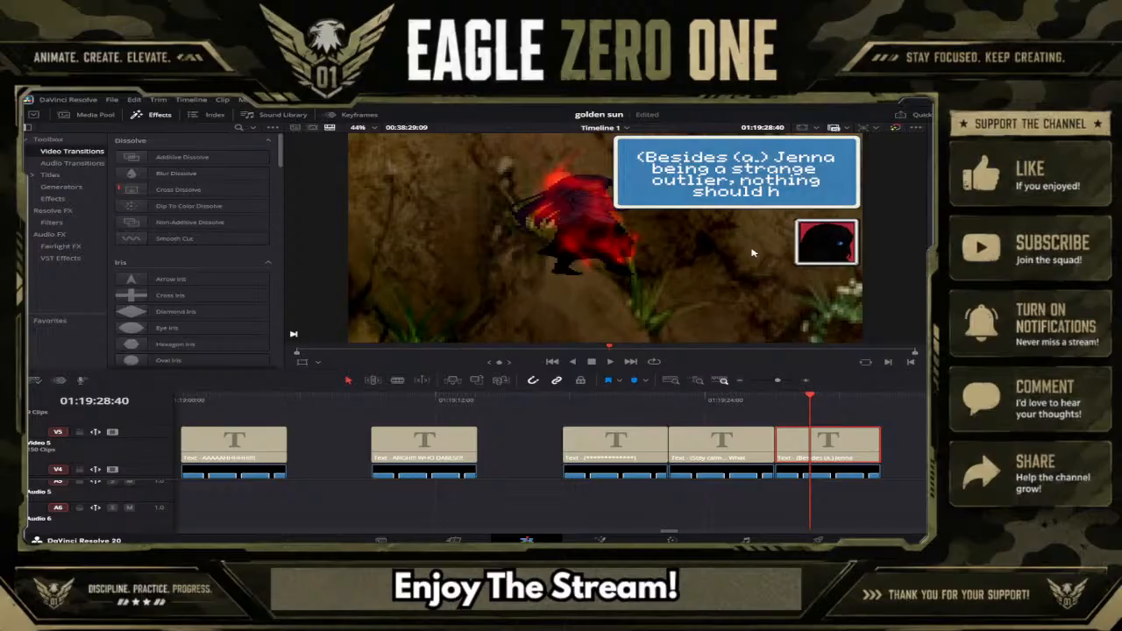
key("BackSpace")
key("BackSpace")
key("BackSpace")
key("BackSpace")
key("BackSpace")
key("BackSpace")
key("BackSpace")
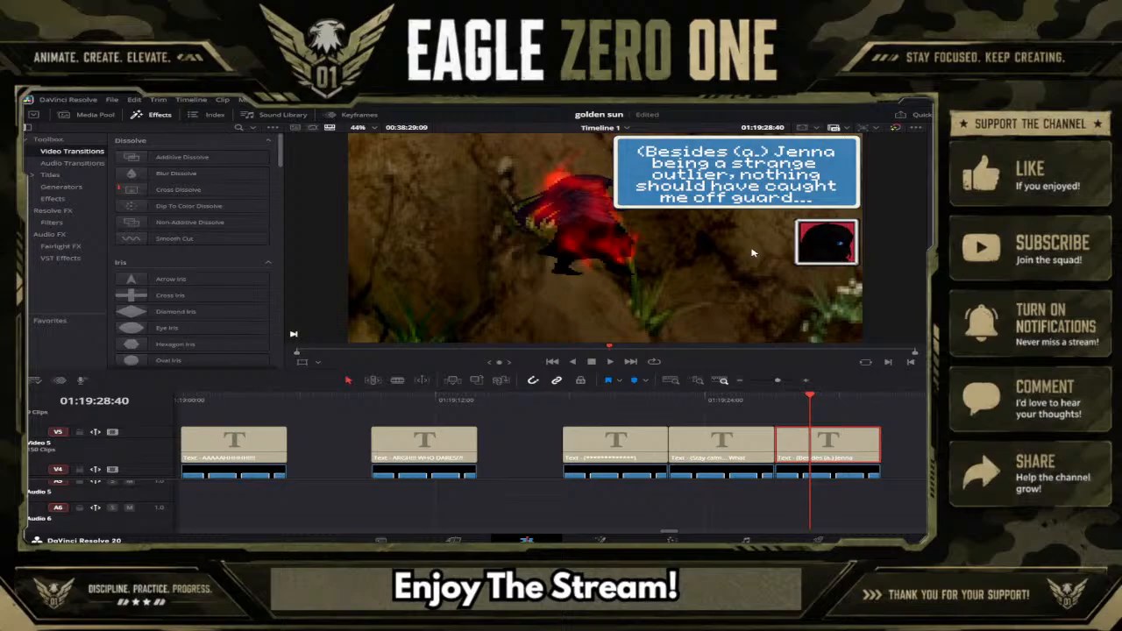
key("ctrl+s")
Step: Play back the dialogue sequence from just before the first text box into the "Besides" dialogue
left_click_drag(778, 381, 775, 380)
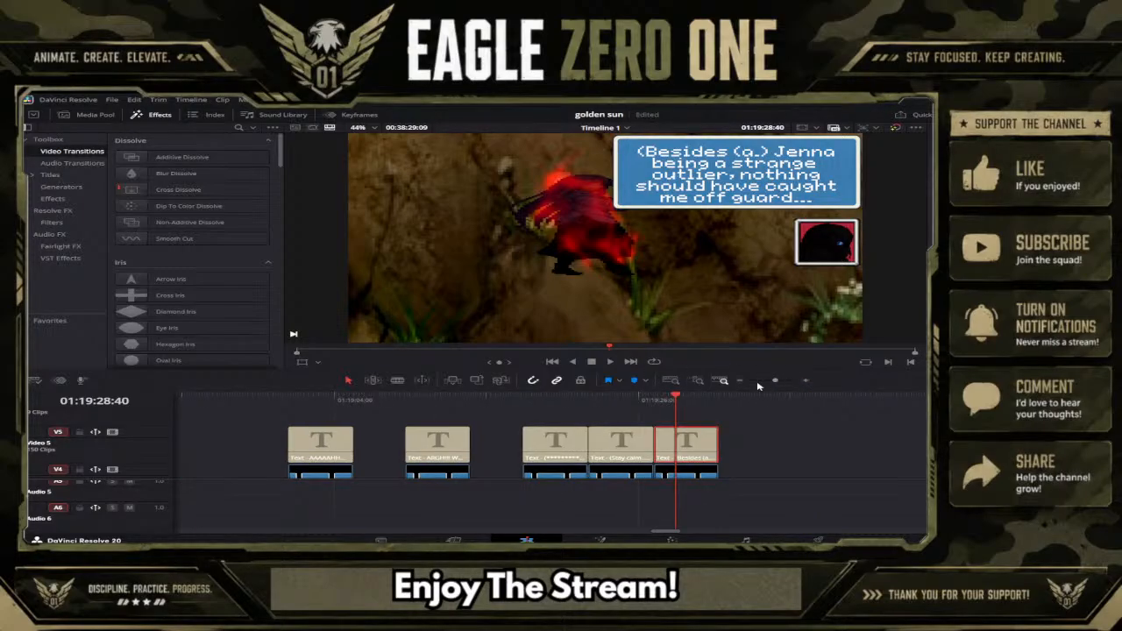
left_click(272, 413)
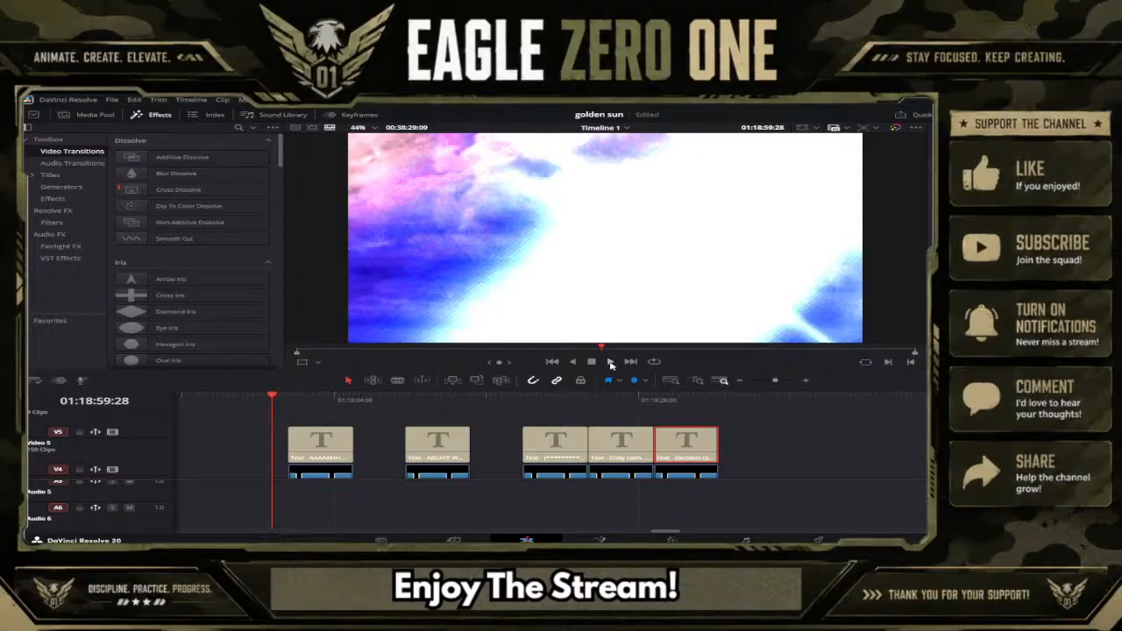
left_click(200, 410)
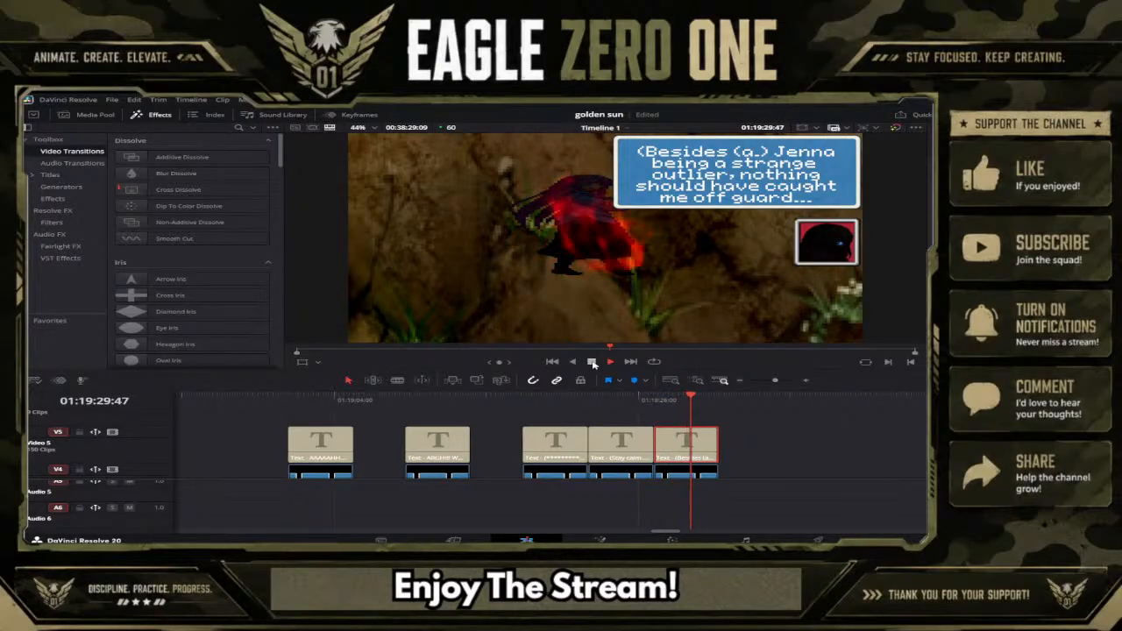
left_click(592, 362)
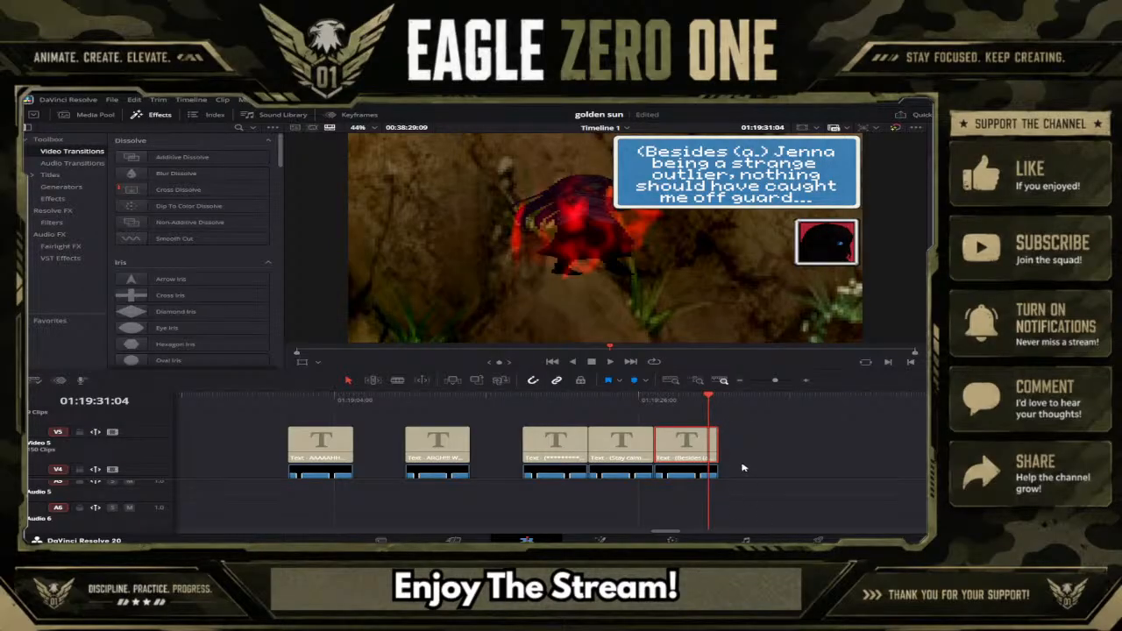
Step: Duplicate the "Besides" dialogue's whole clip stack directly behind itself at 01:19:31:40
scroll(743, 455, "down", 3)
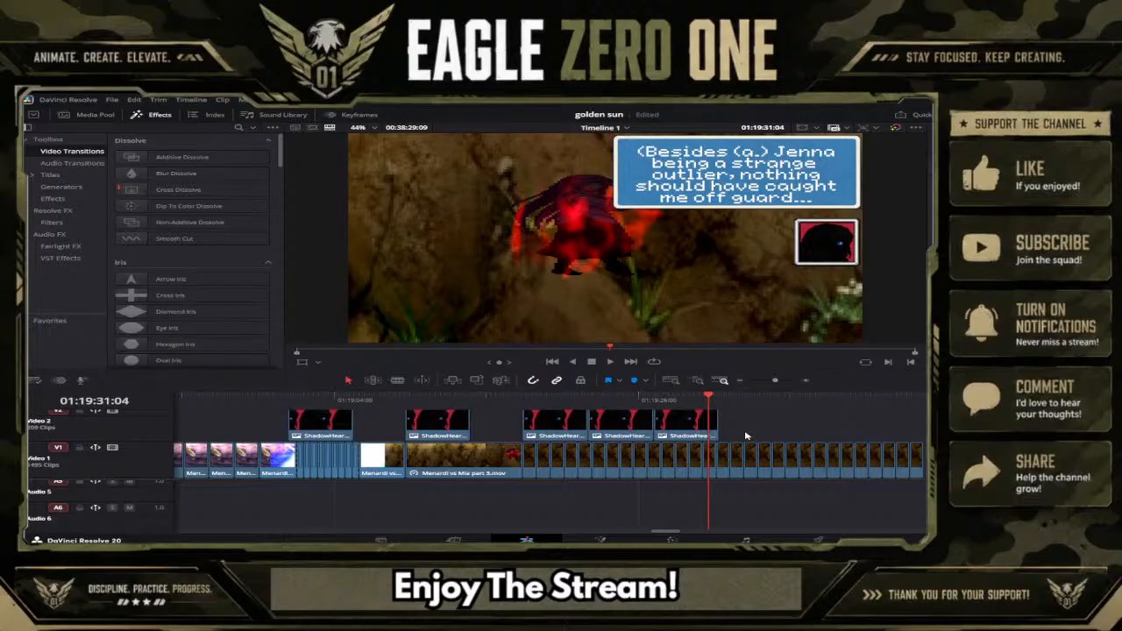
scroll(727, 434, "up", 3)
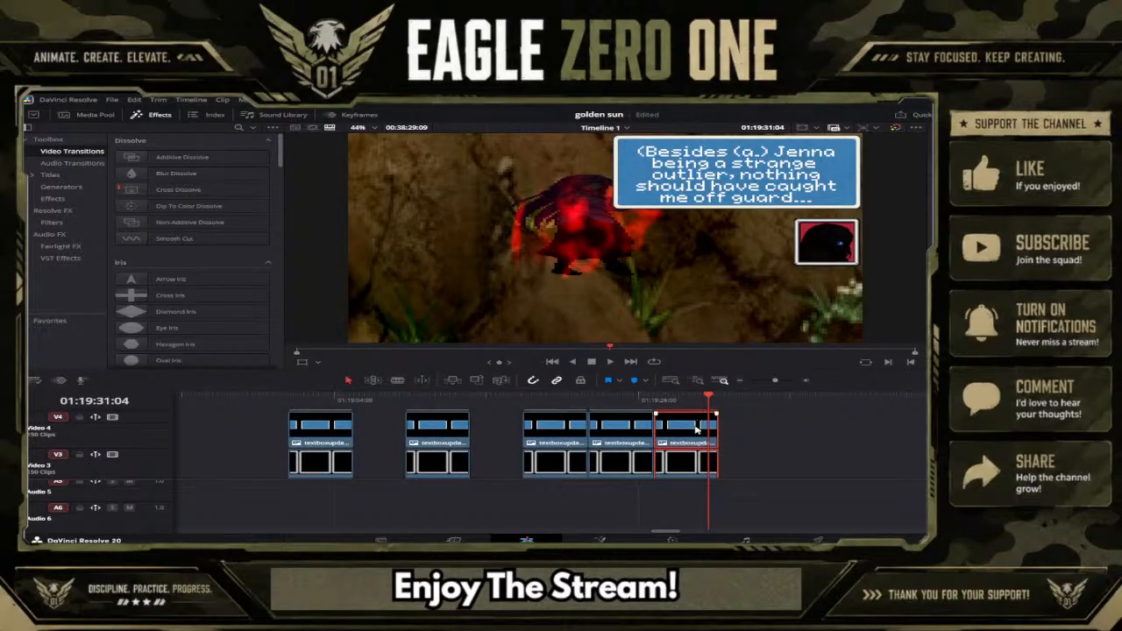
scroll(697, 428, "up", 1)
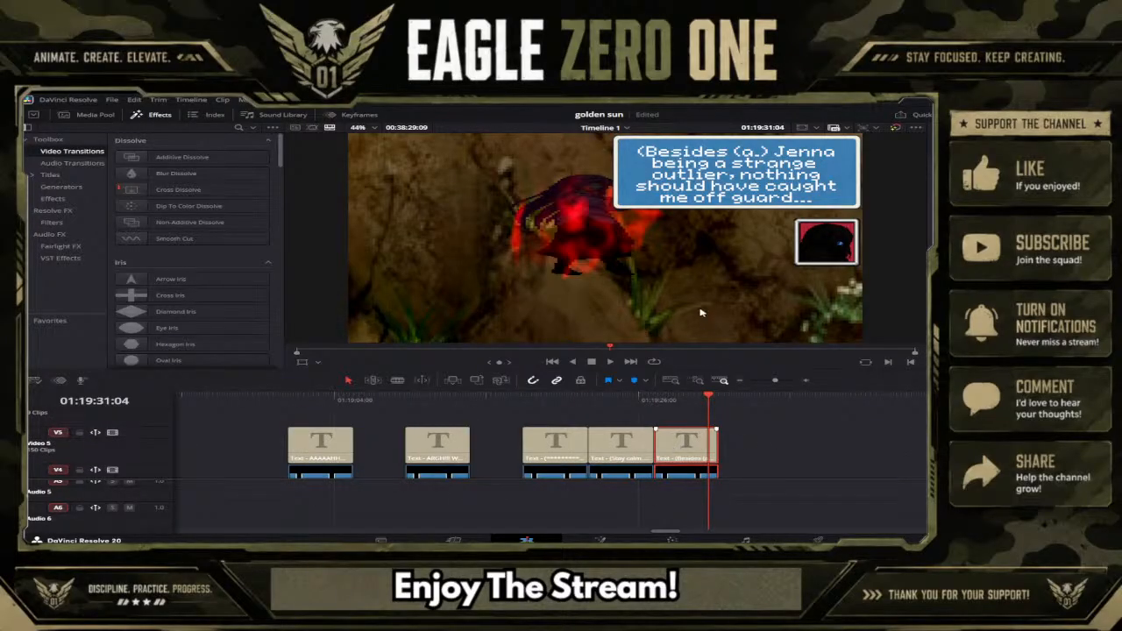
left_click(717, 403)
left_click(728, 445)
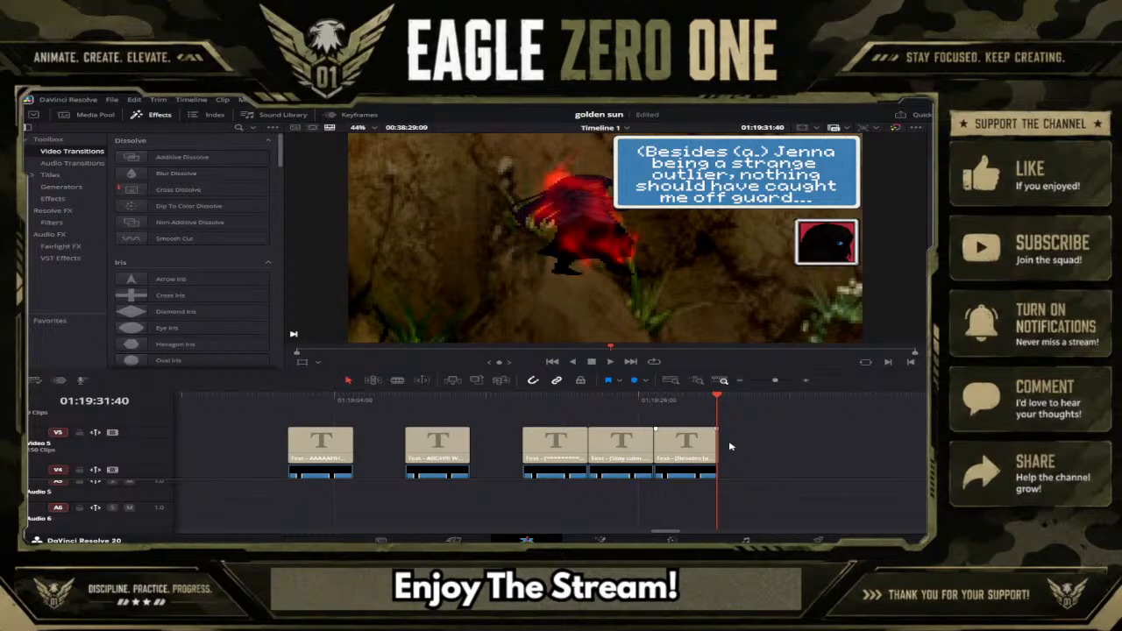
key("ctrl+v")
Step: Replace the duplicated dialogue title's text with a row of asterisks in parentheses: "(**************)"
left_click(793, 452)
left_click(775, 446)
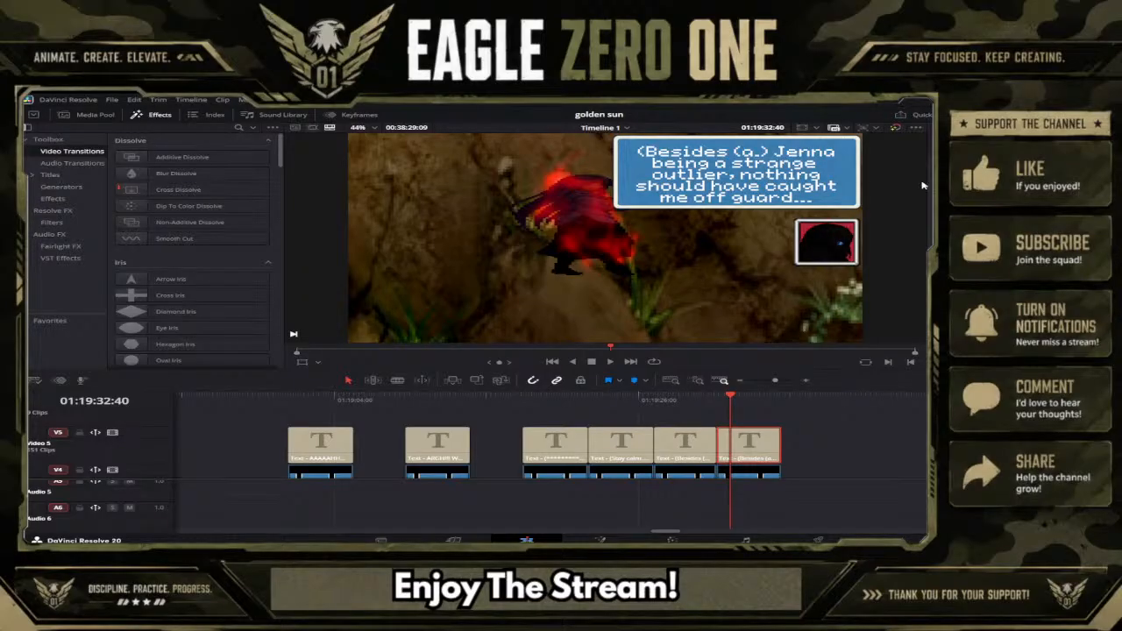
type("(")
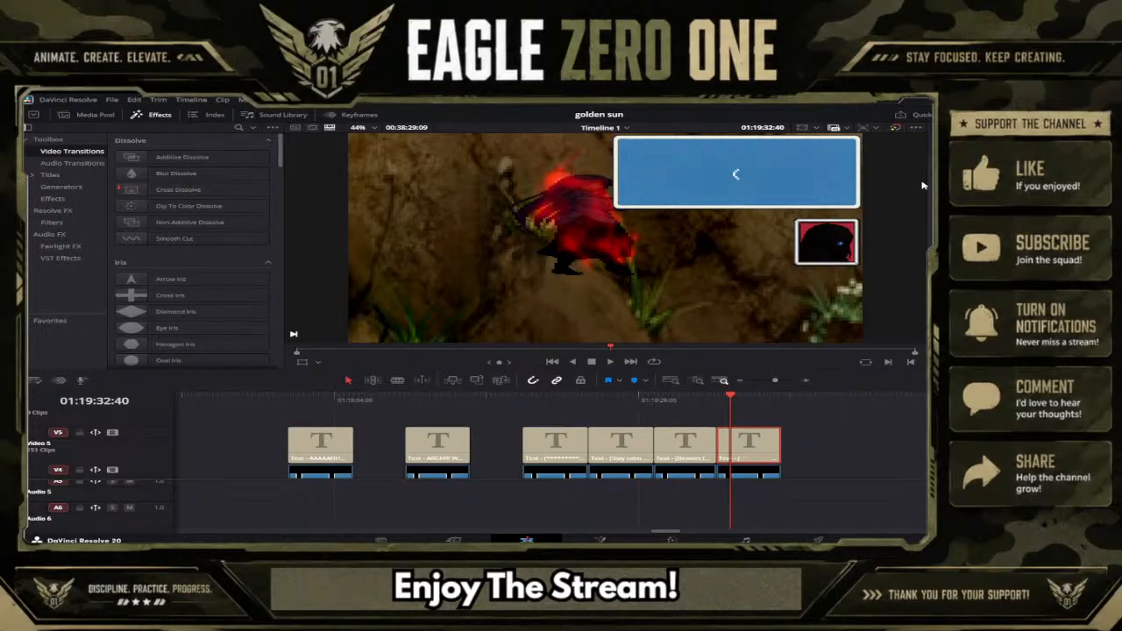
type("**************")
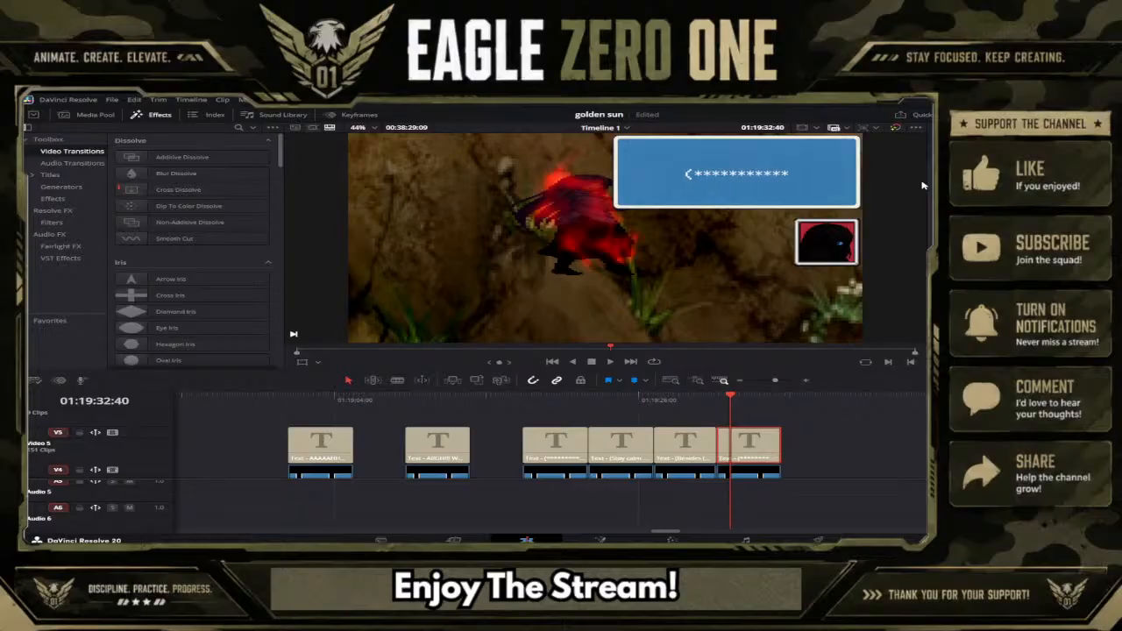
type(")")
left_click(769, 173)
Step: Duplicate the asterisk dialogue's whole clip stack directly behind itself at 01:19:36:24
left_click(818, 440)
scroll(816, 441, "down", 2)
scroll(817, 442, "down", 1)
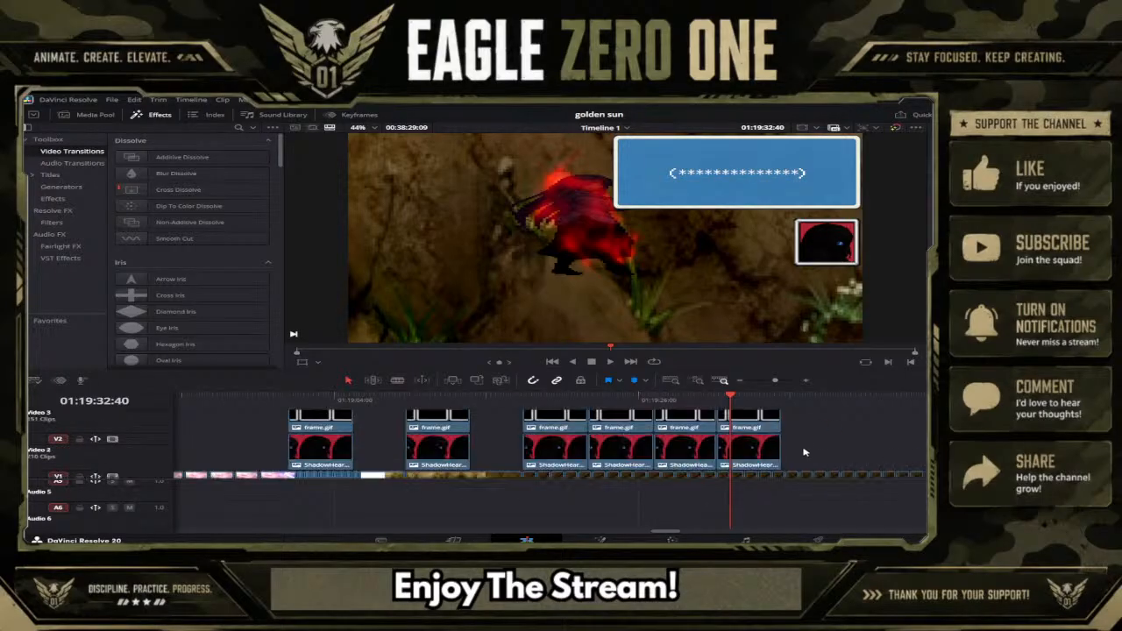
scroll(789, 451, "up", 3)
left_click(764, 452)
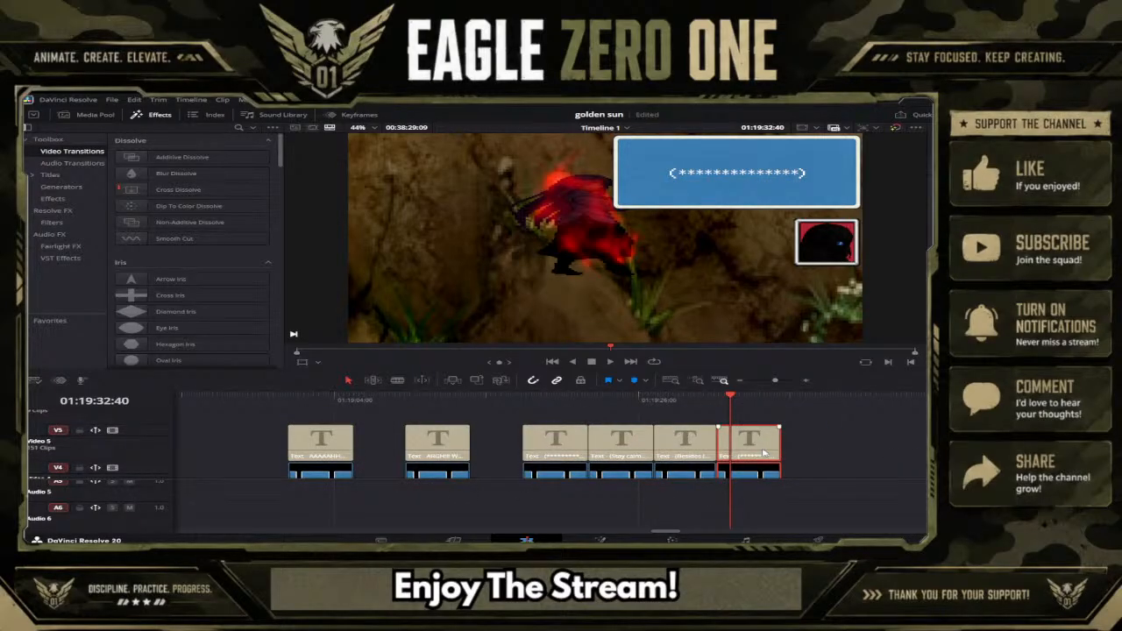
left_click(782, 399)
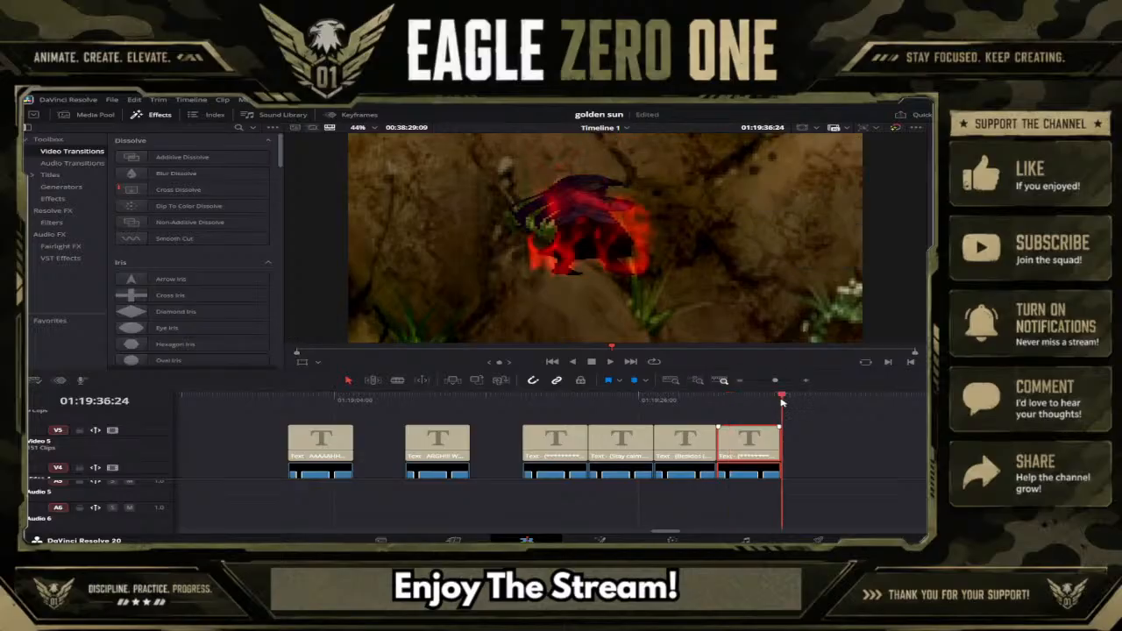
left_click(808, 448)
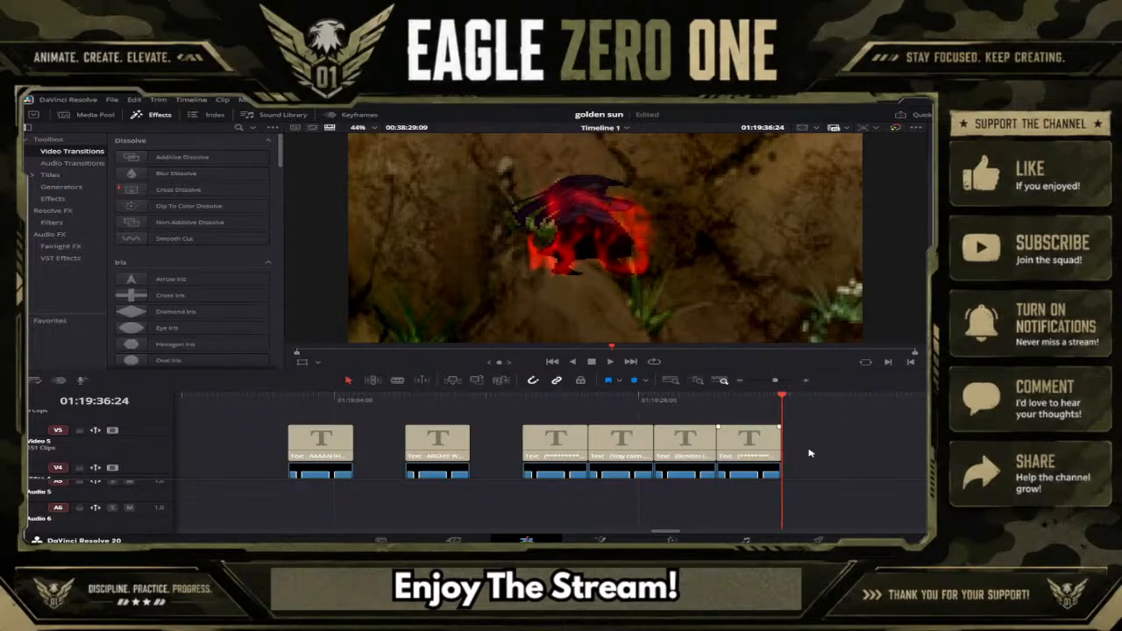
key("ctrl+v")
Step: Replace the asterisks in the newest title with "My body... It's" inside the parentheses, followed by a line break
left_click(797, 396)
left_click(879, 436)
left_click(829, 447)
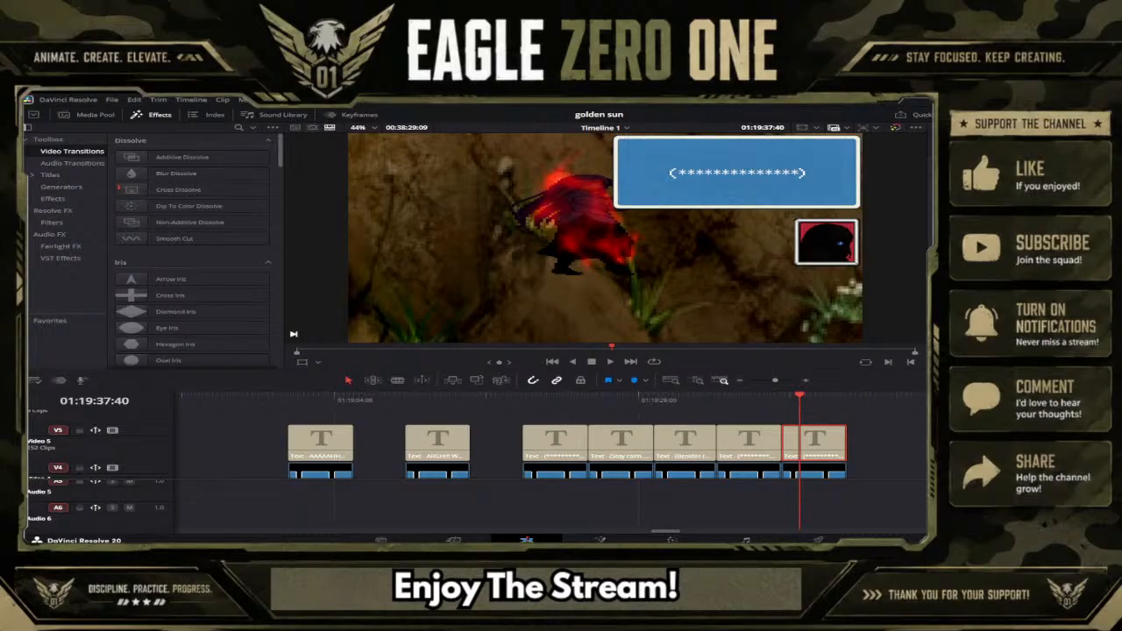
type("My bod")
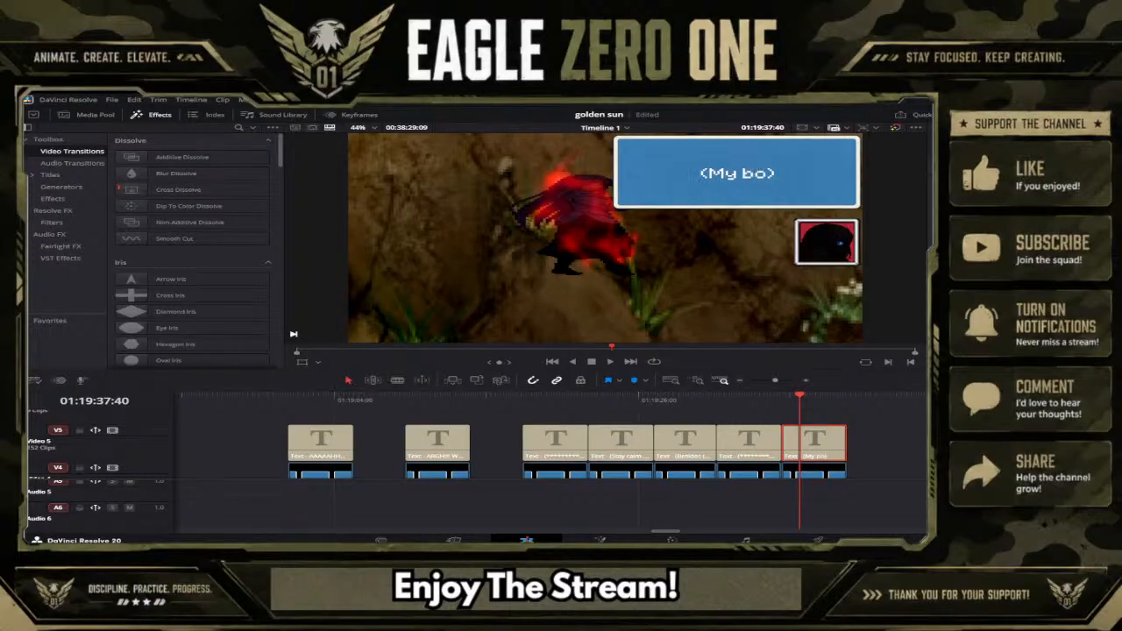
type("y...")
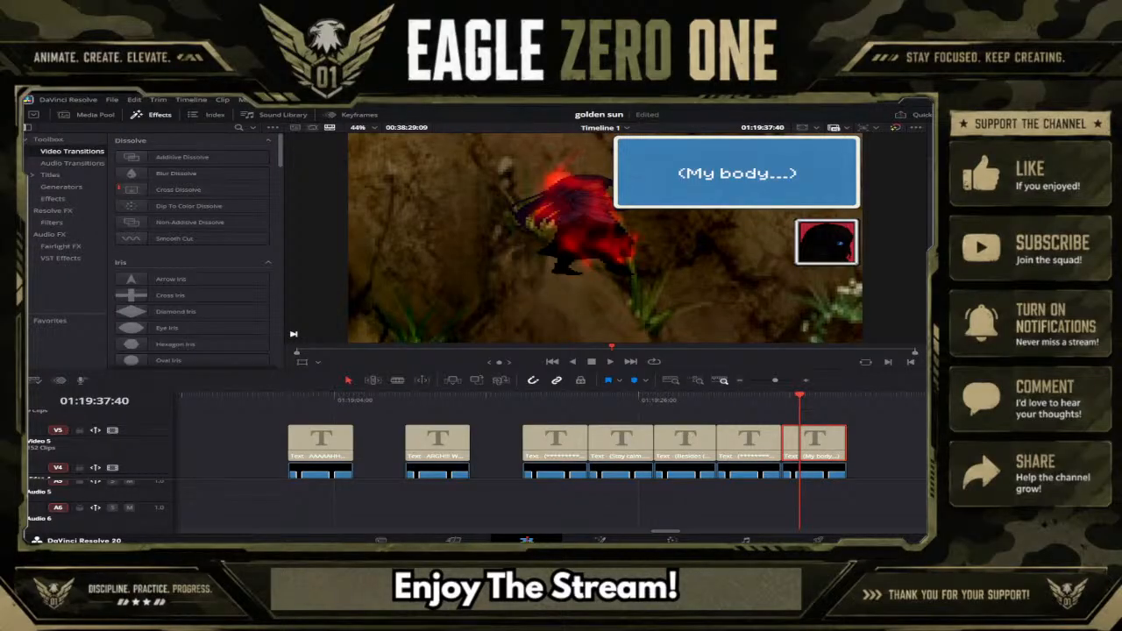
type(" it")
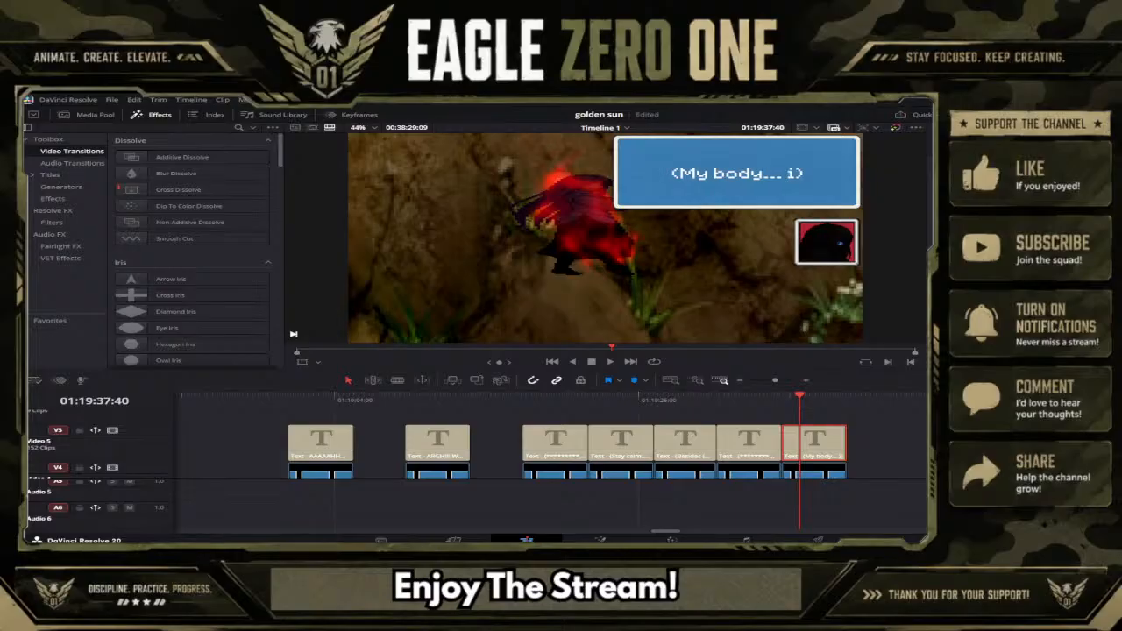
key("BackSpace")
key("BackSpace")
type("It's ten")
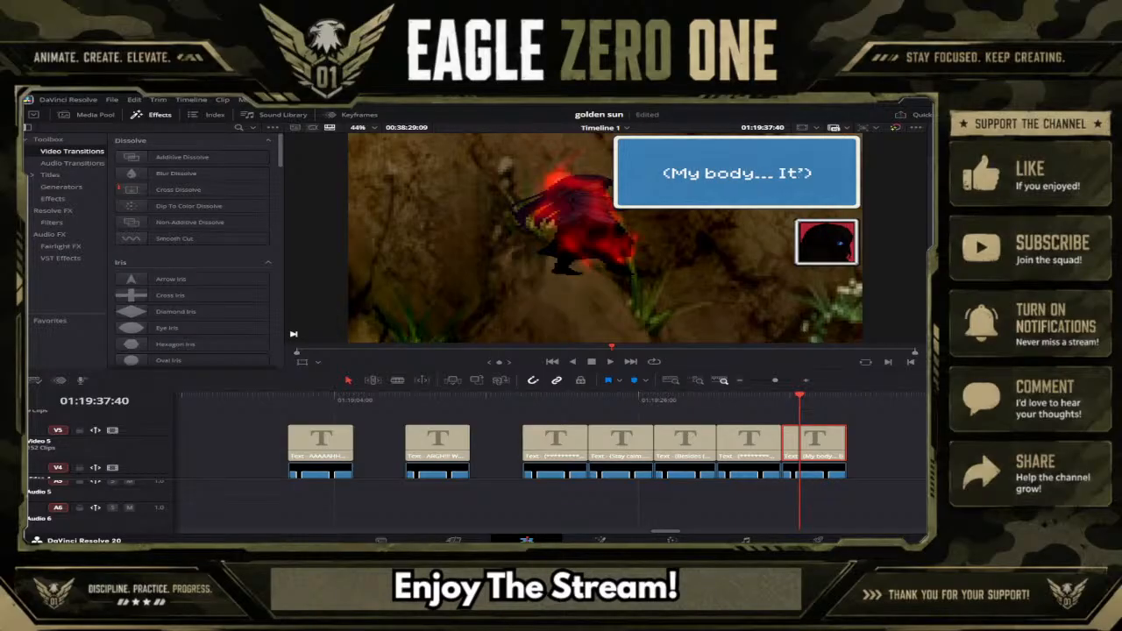
type("sin")
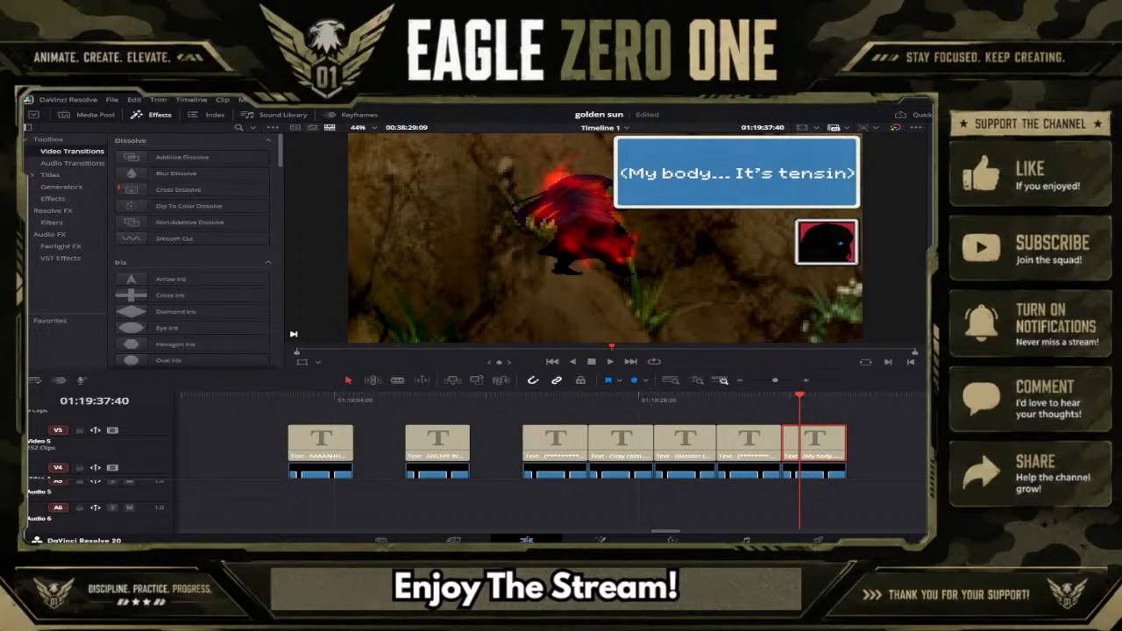
key("BackSpace")
key("BackSpace")
key("BackSpace")
key("BackSpace")
key("BackSpace")
key("BackSpace")
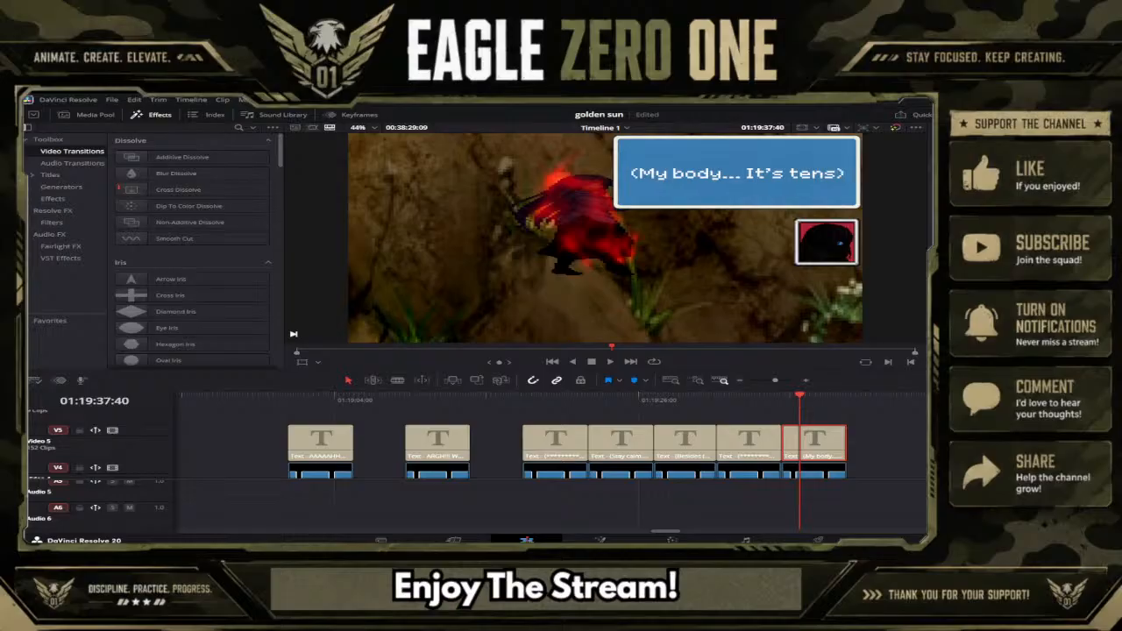
key("Return")
Step: Fill the title's second line with "tensed up... HOW!?!" before the closing parenthesis
type("tensin")
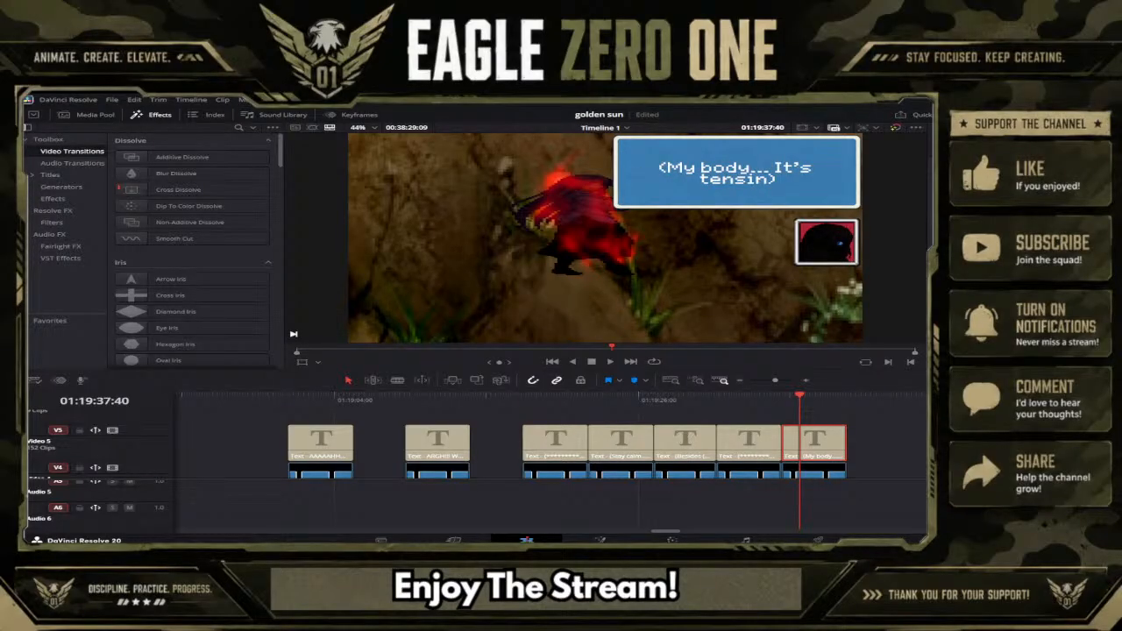
type("g")
key("BackSpace")
key("BackSpace")
key("BackSpace")
type("ed up.")
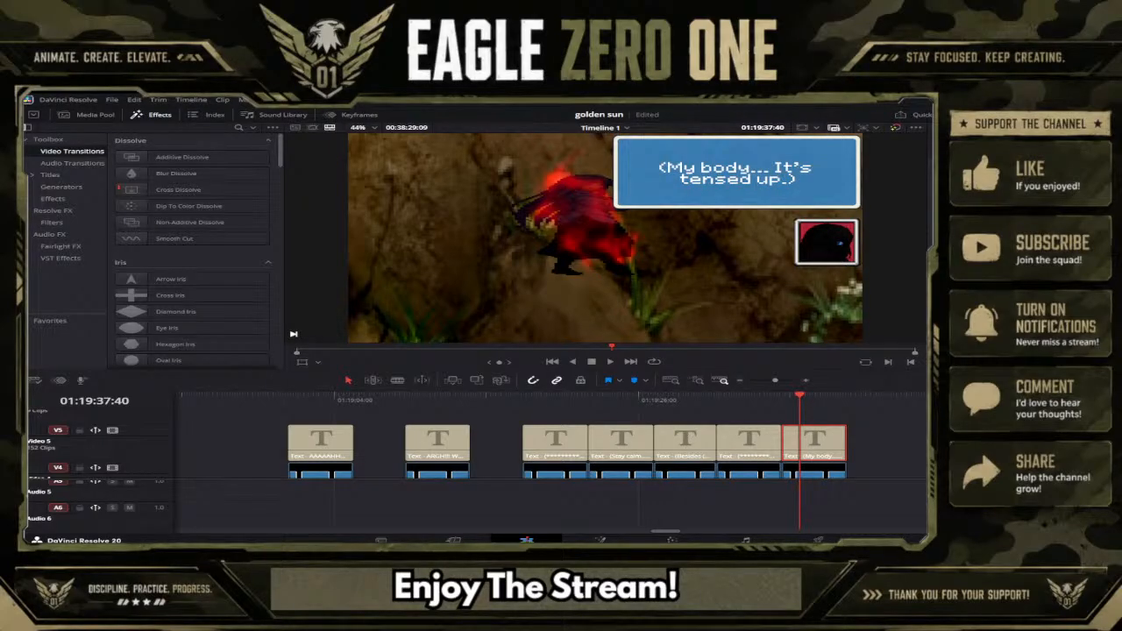
type("..")
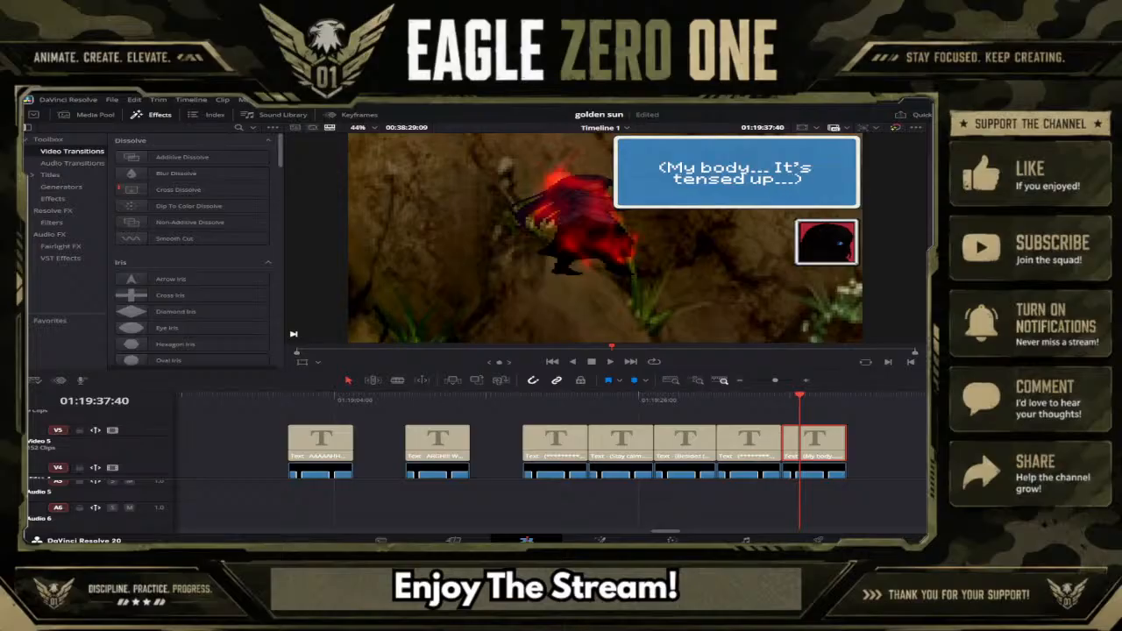
type(" HOW!?")
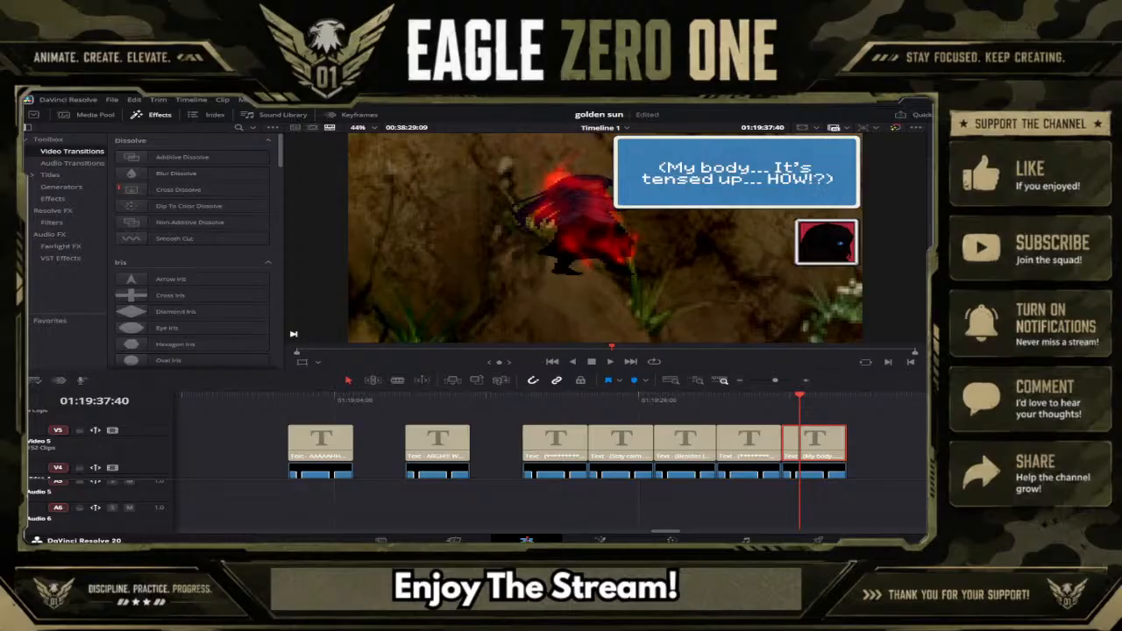
type("!")
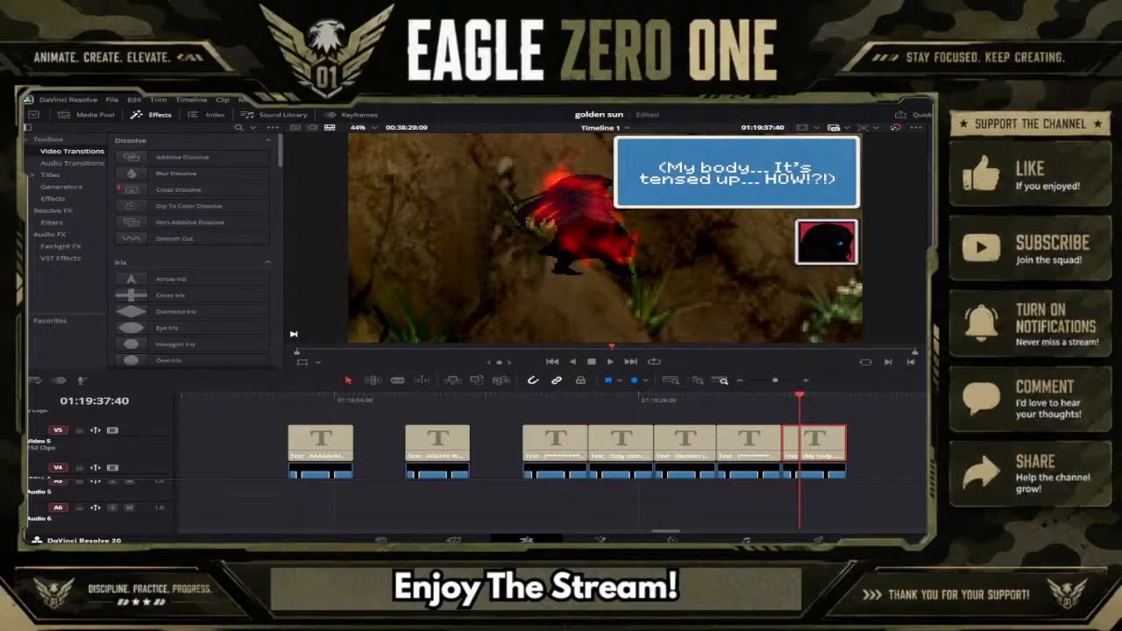
Step: Shorten "It's" to "It" in the title's first line and save the project
key("BackSpace")
key("BackSpace")
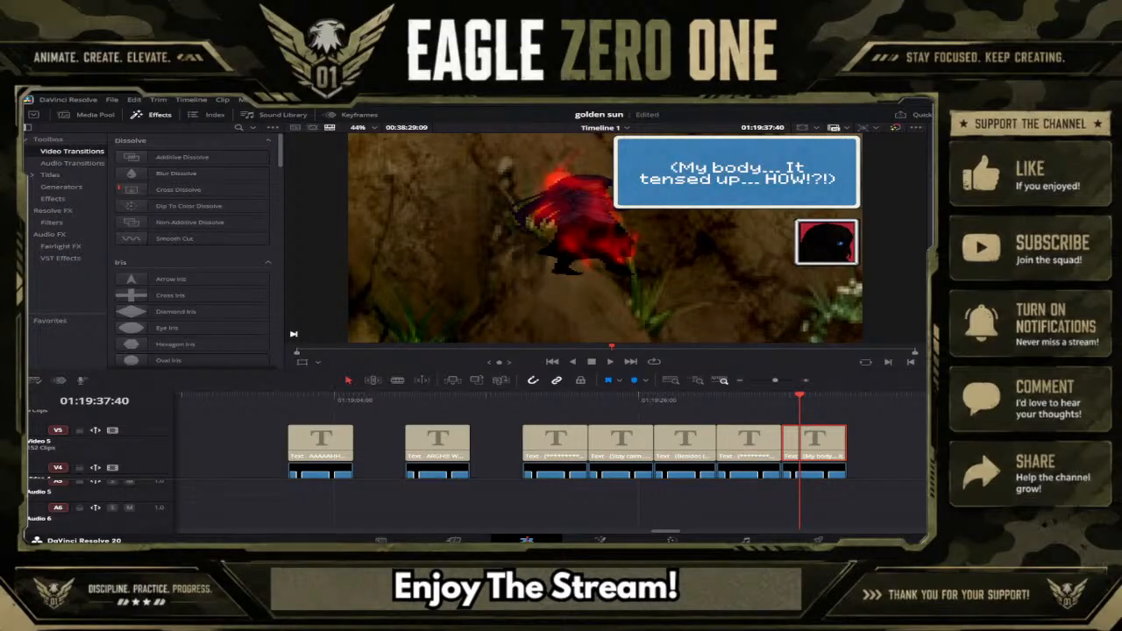
key("ctrl+s")
Step: Duplicate the "My body" dialogue's whole clip stack directly behind itself at 01:19:41:08
scroll(882, 431, "down", 3)
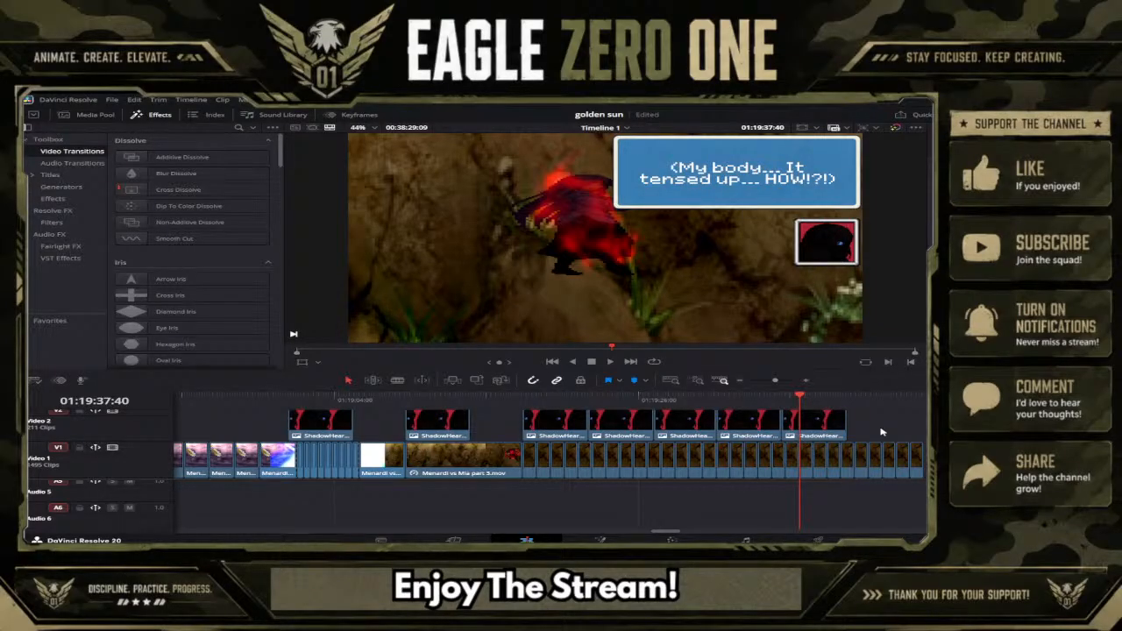
scroll(881, 431, "up", 3)
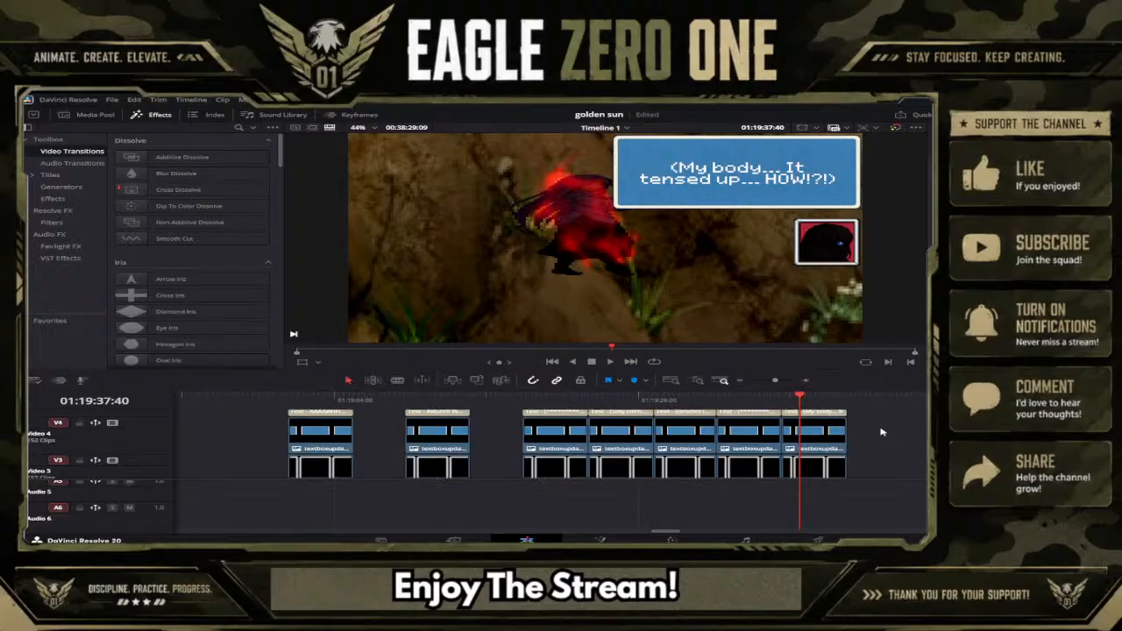
scroll(882, 431, "down", 1)
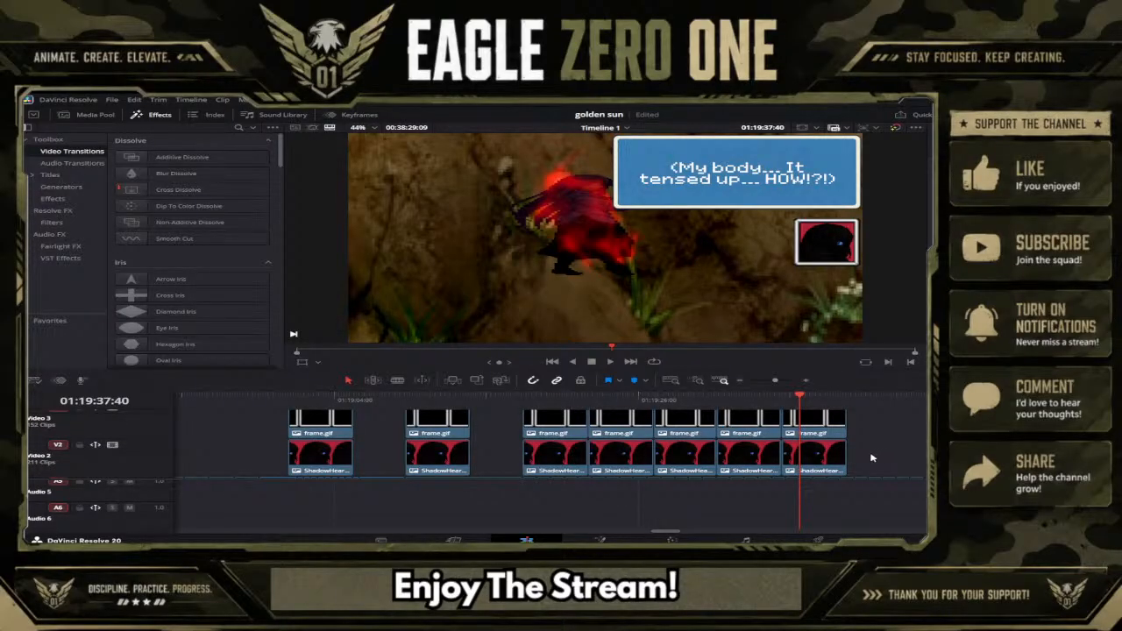
left_click_drag(870, 457, 823, 410)
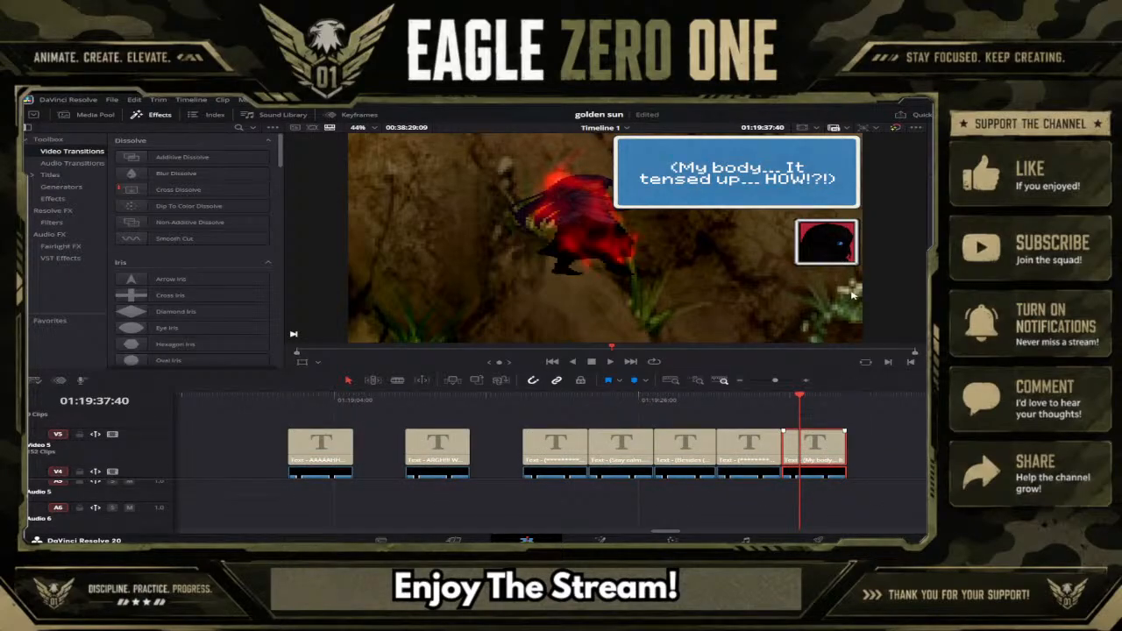
left_click(848, 400)
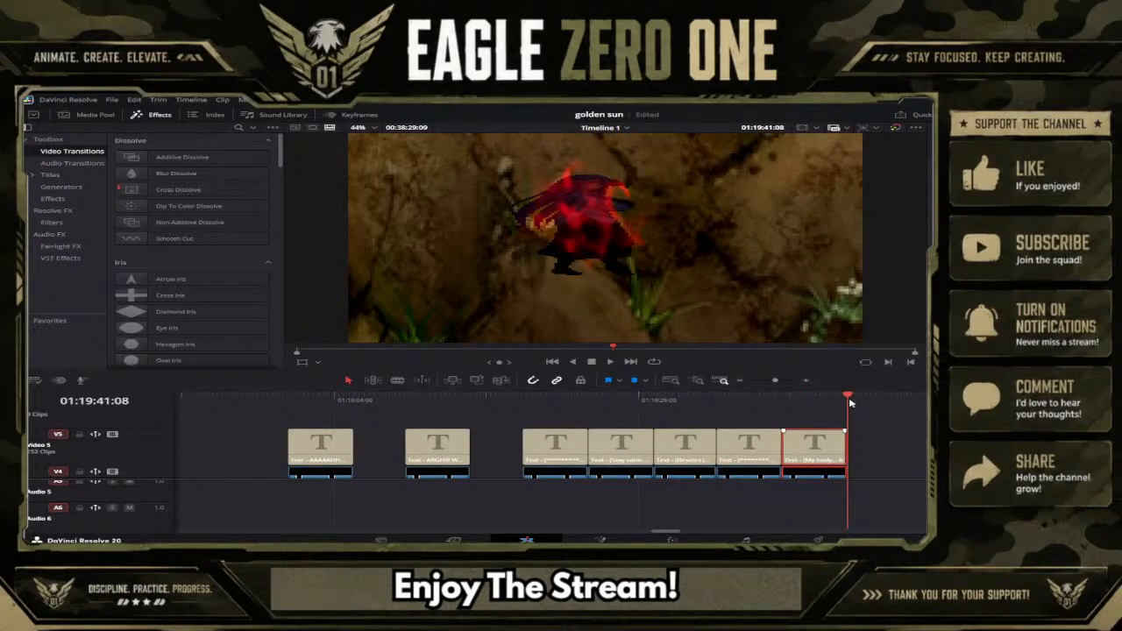
key("ctrl+v")
Step: Replace the text inside the newest title's parentheses with "HEART!!!"
left_click(868, 414)
left_click(871, 401)
left_click(893, 447)
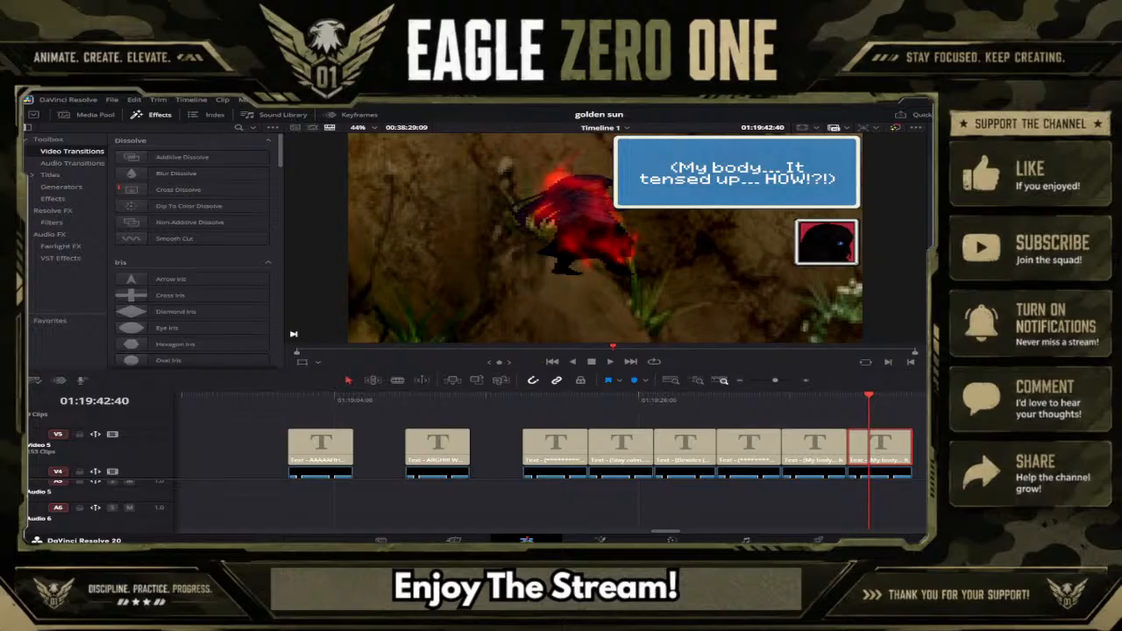
type("HEAR")
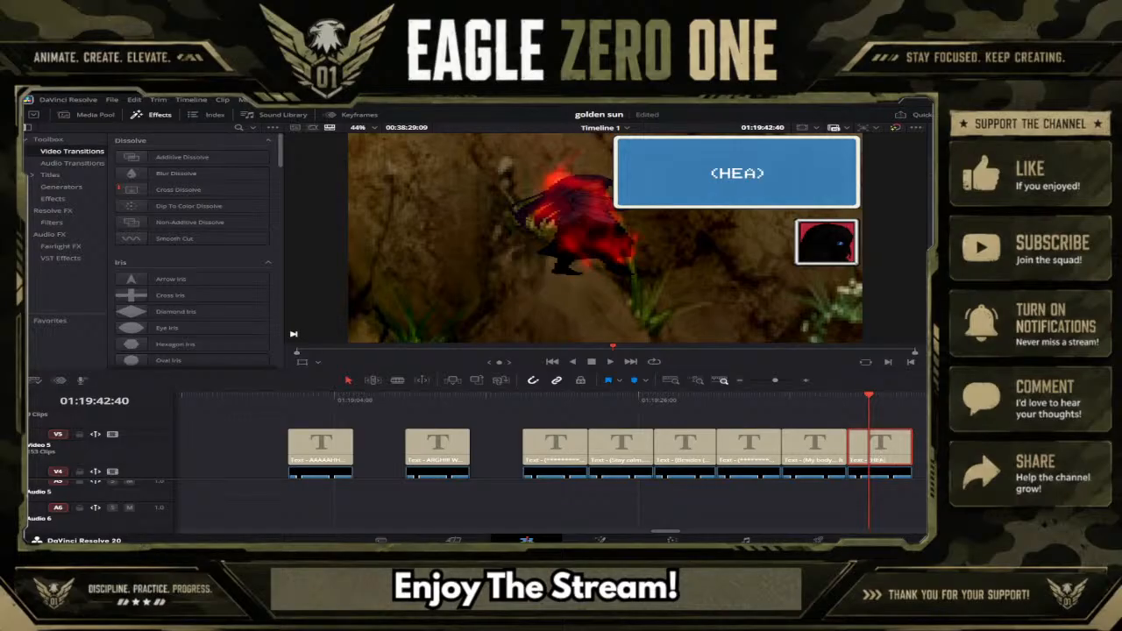
type("T!?!")
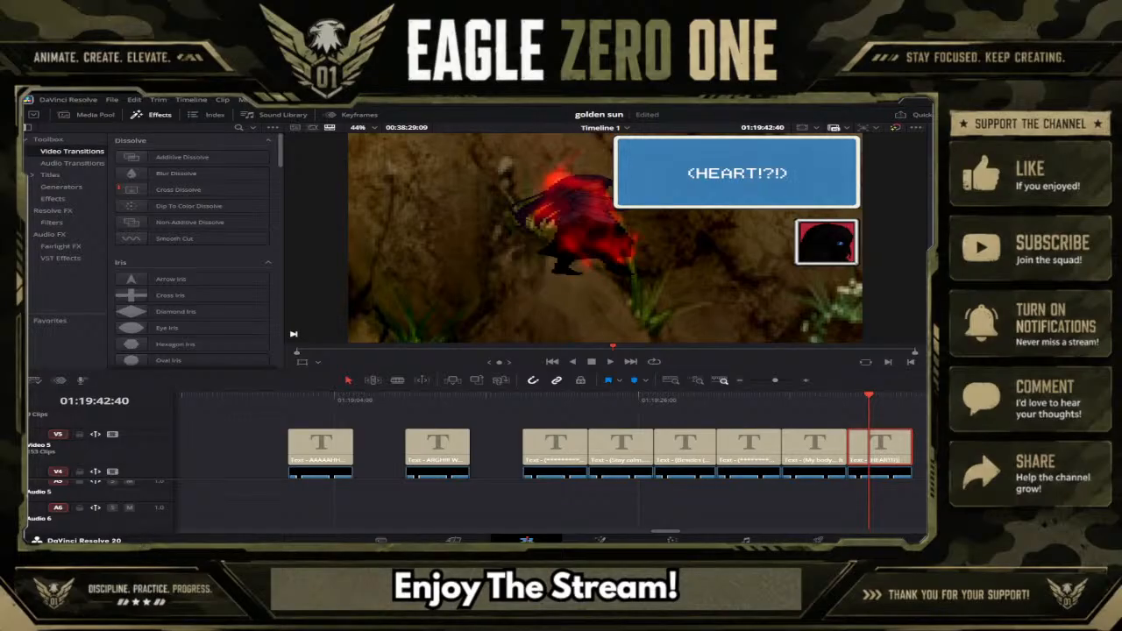
key("BackSpace")
key("BackSpace")
key("BackSpace")
type("!!!")
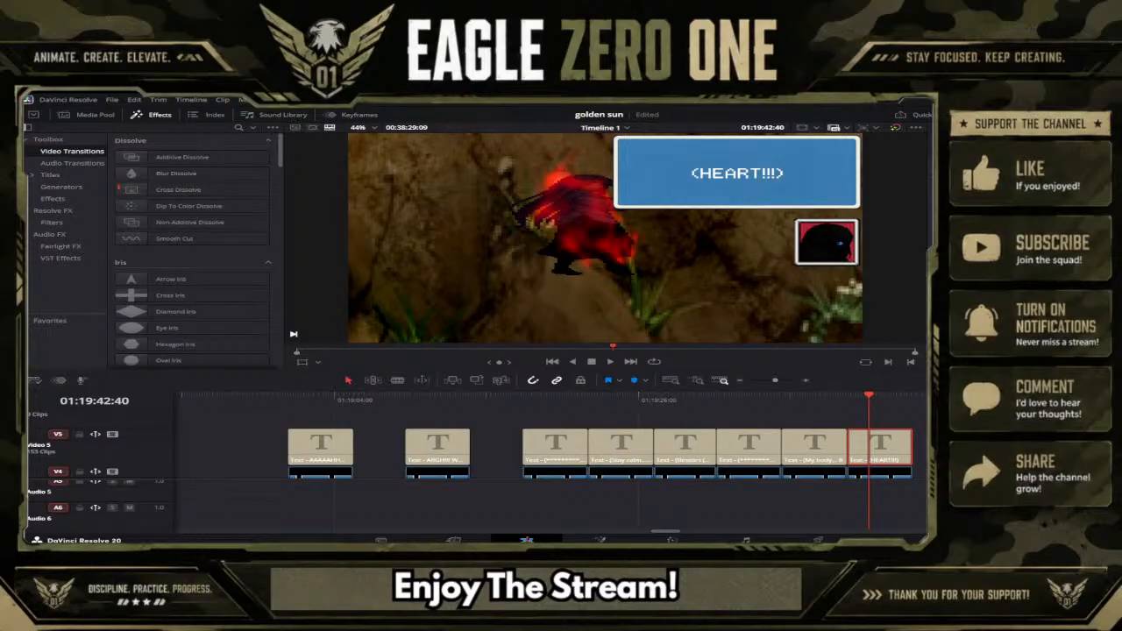
Step: Add "Calm down!" after "HEART!!!" inside the newest title's parentheses
type(" F")
key("BackSpace")
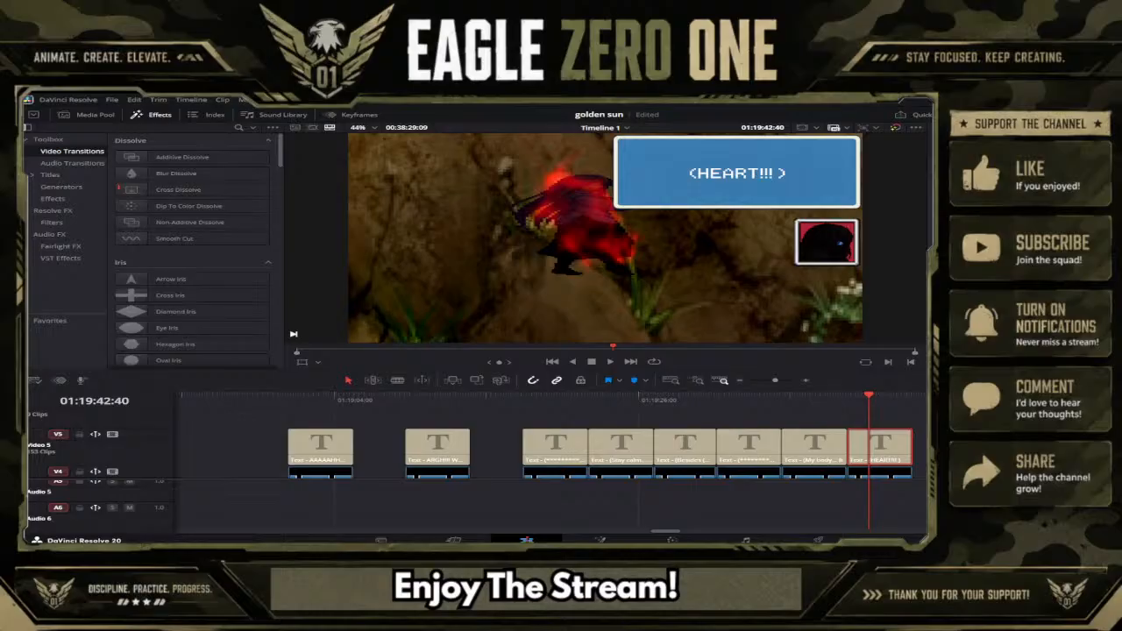
type("S")
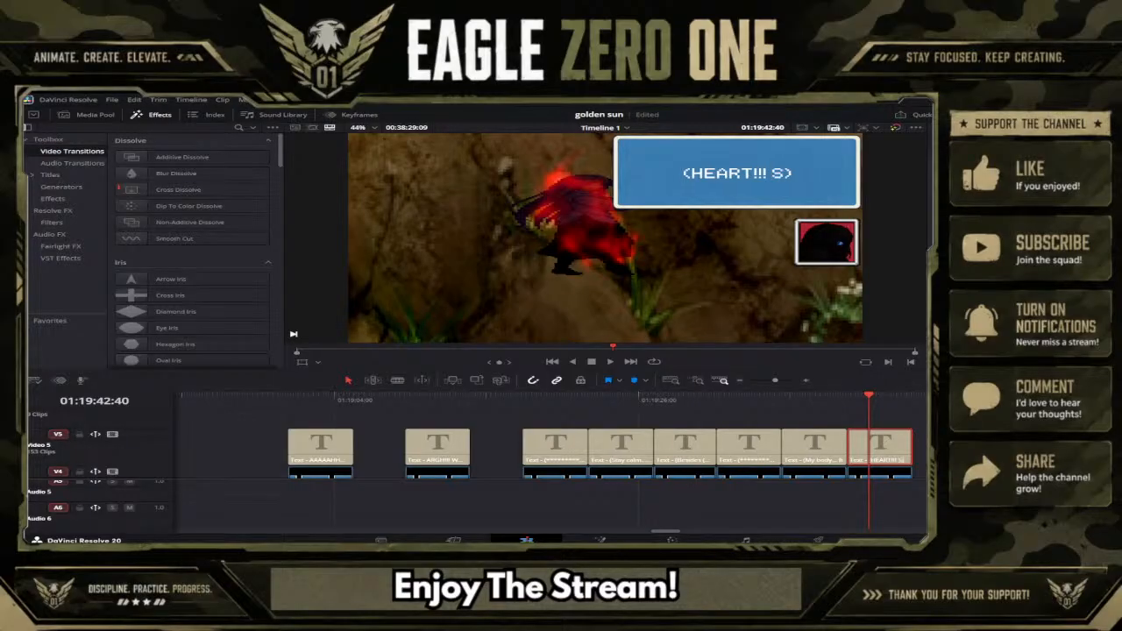
type("t")
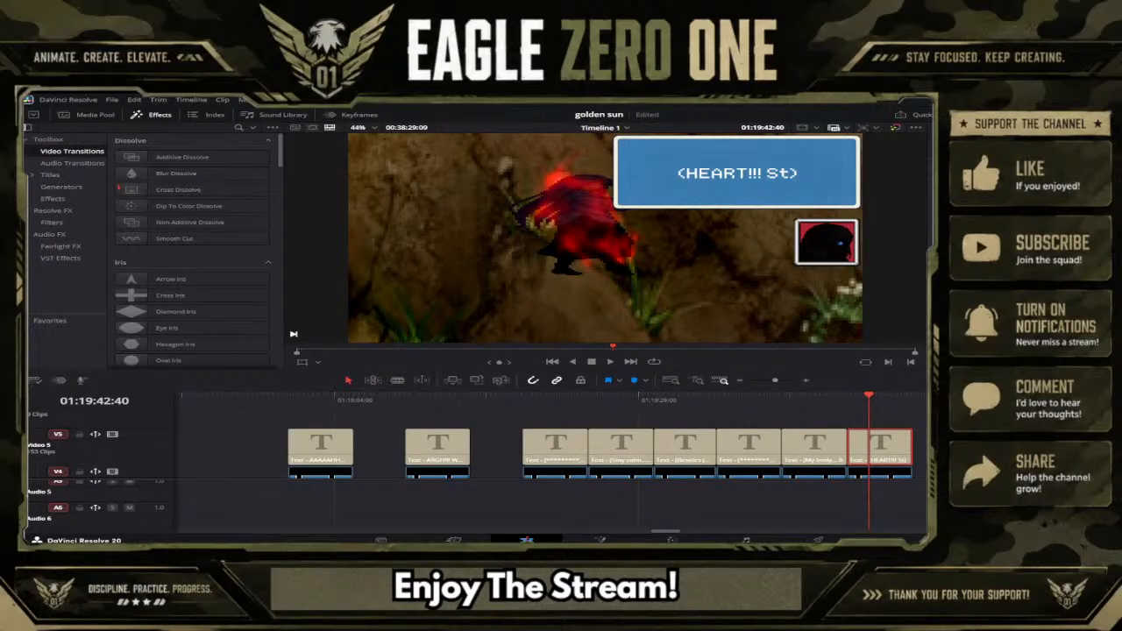
key("BackSpace")
key("BackSpace")
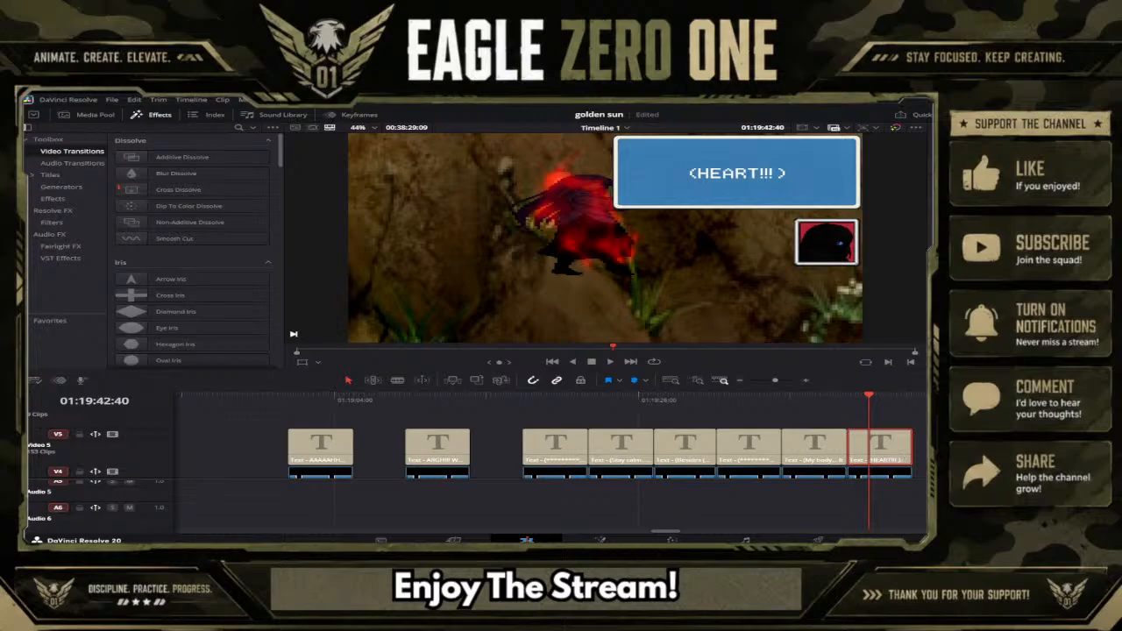
type("Calm dow")
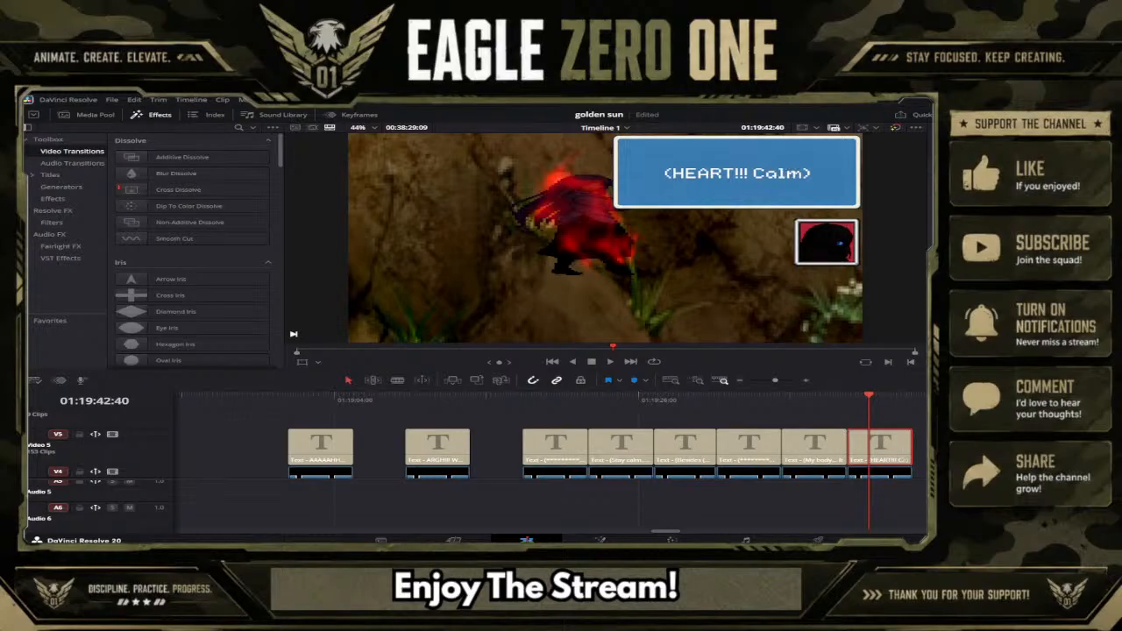
type("n")
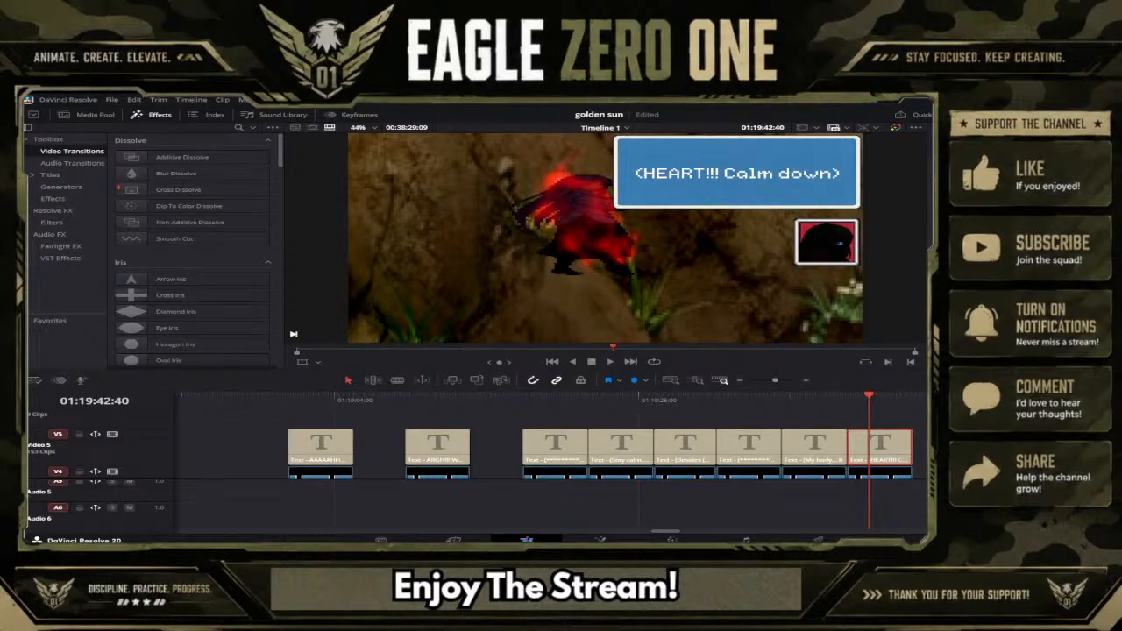
type("!")
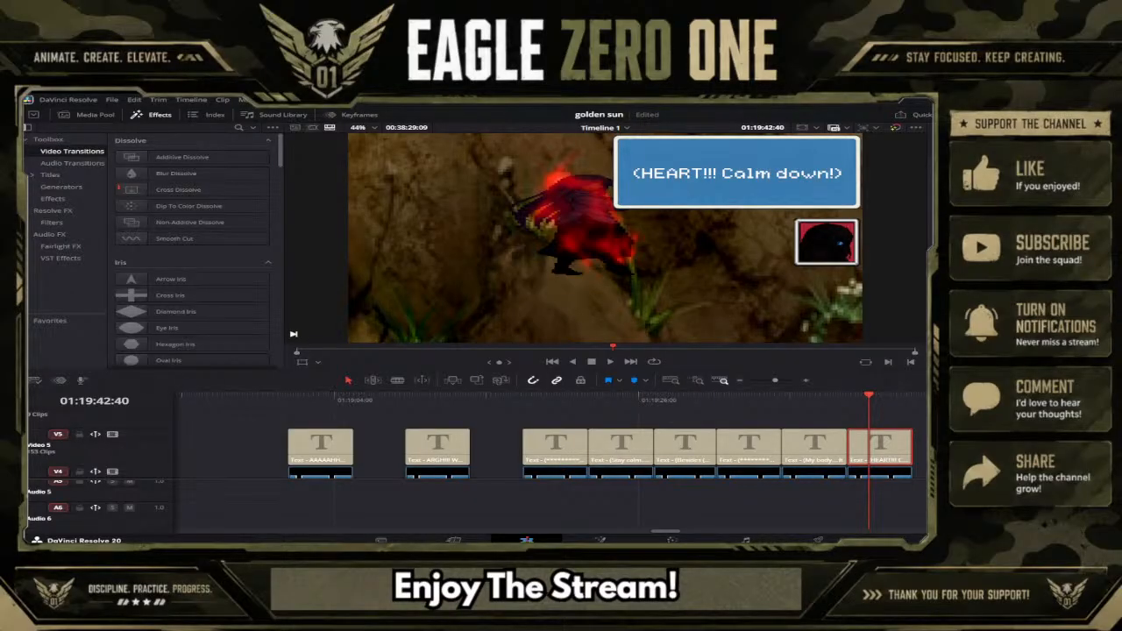
Step: Add a second line reading "Think rationally!?!" before the title's closing parenthesis
key("Return")
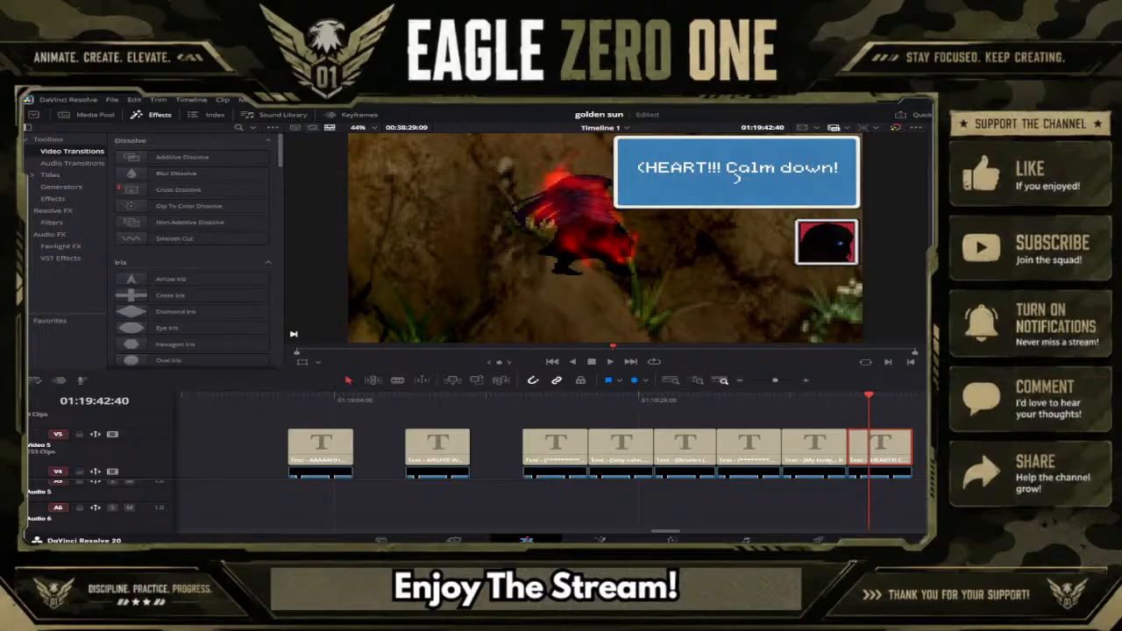
type("I\"")
key("BackSpace")
type("'")
key("BackSpace")
key("BackSpace")
type("Think rationally!?!")
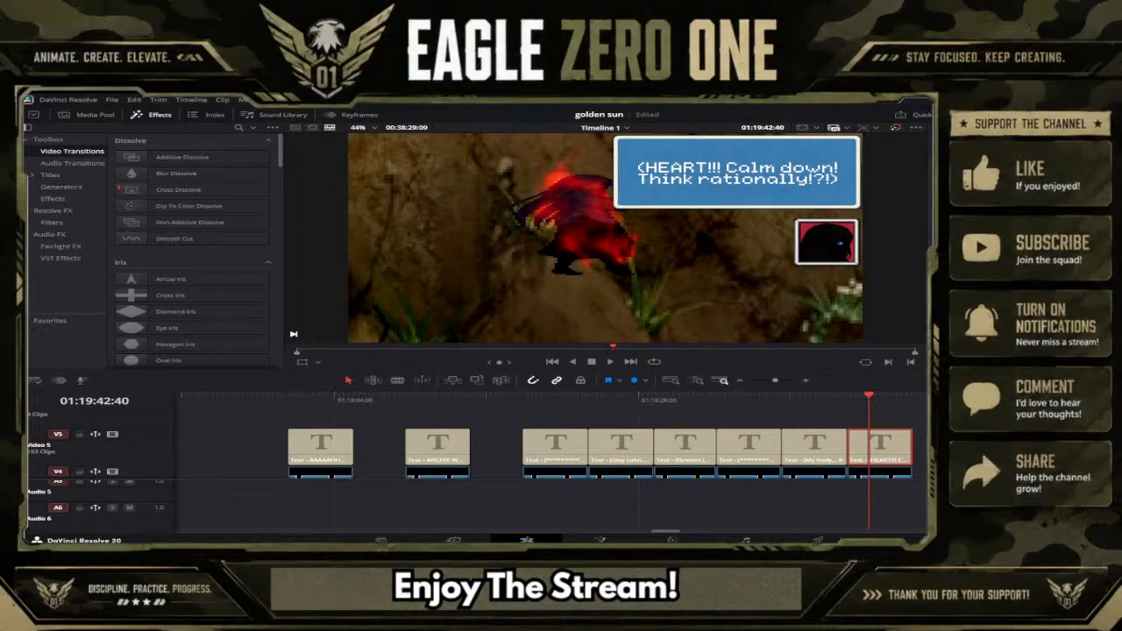
scroll(543, 447, "down", 3)
left_click_drag(775, 380, 766, 382)
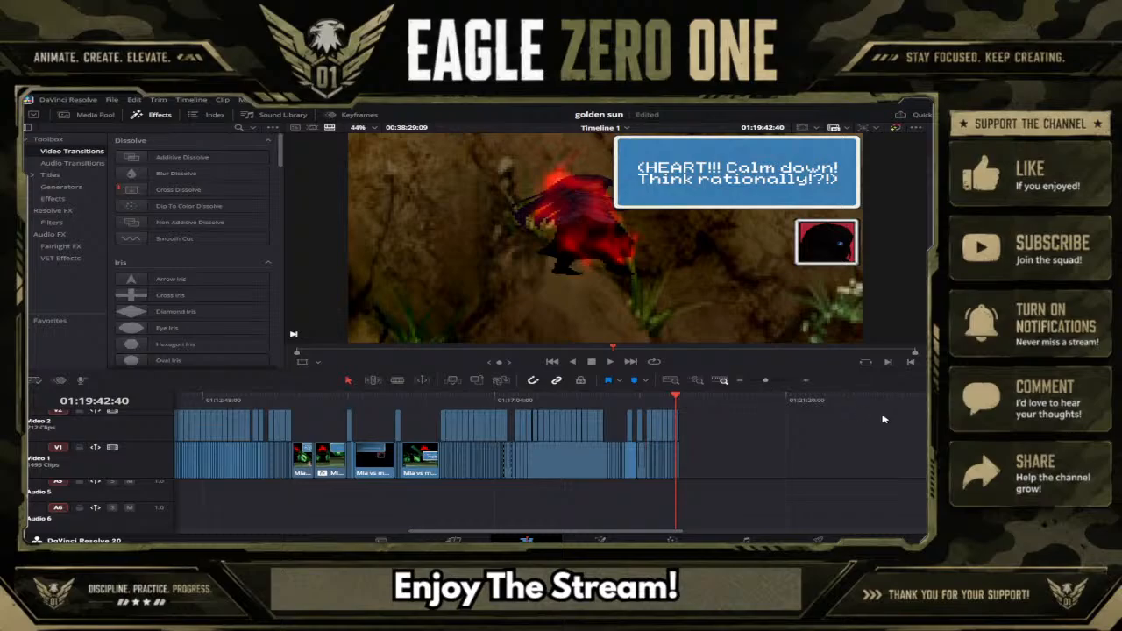
left_click(961, 400)
key("Down")
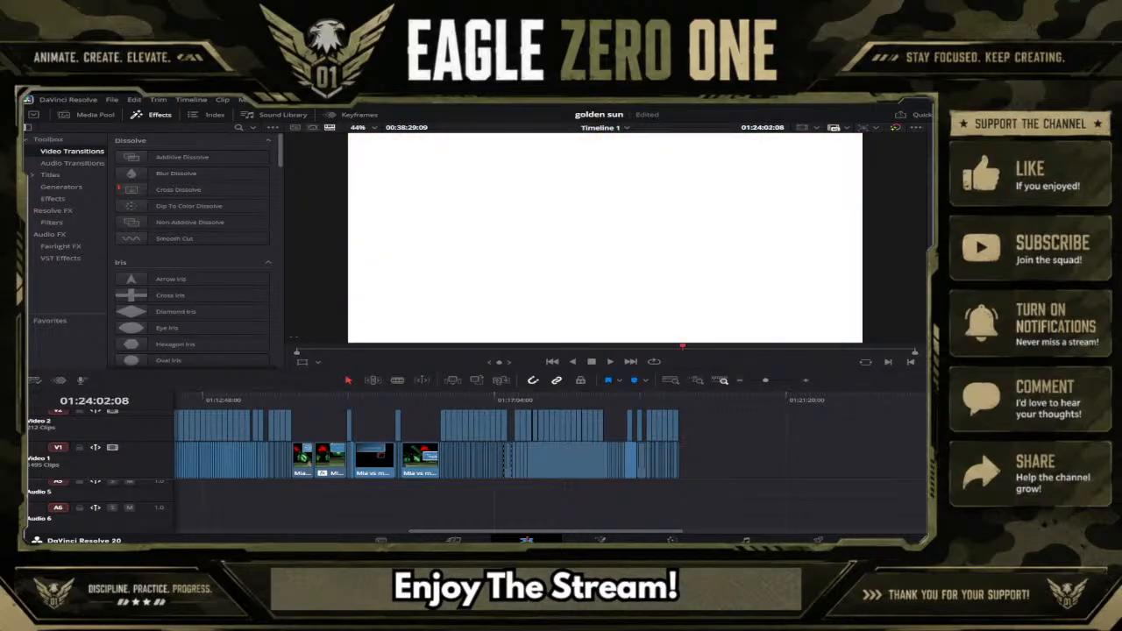
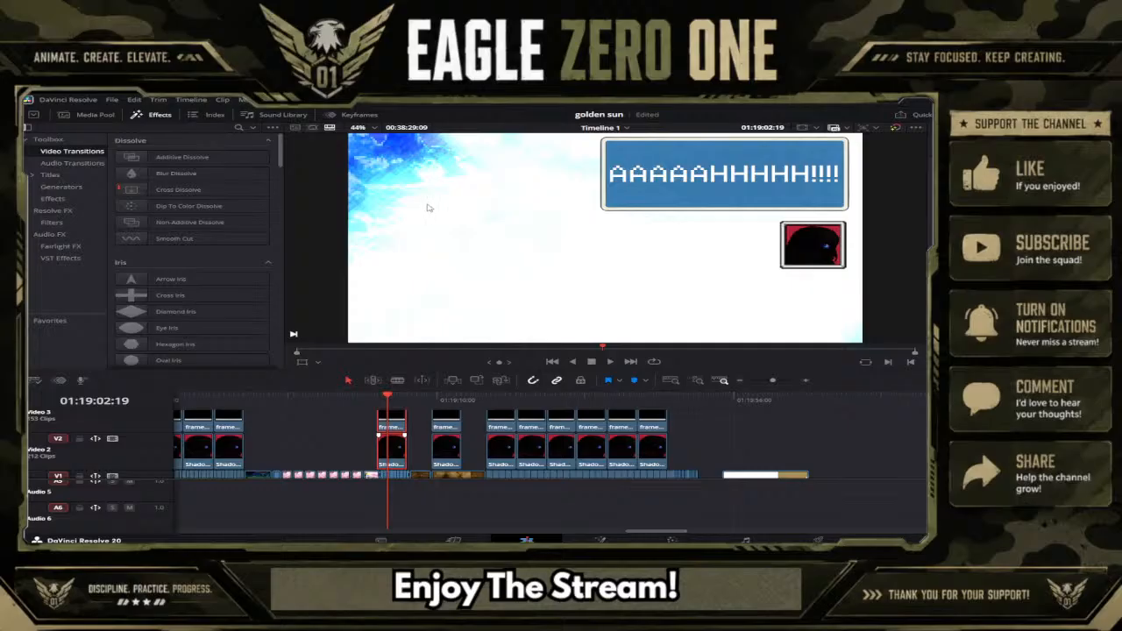
Step: Paste the "AAAAAHHHHH!!!!" dialogue's clip stack at 01:19:46:44, where the white flash clips begin after the "HEART!!!" dialogue
left_click_drag(779, 381, 774, 383)
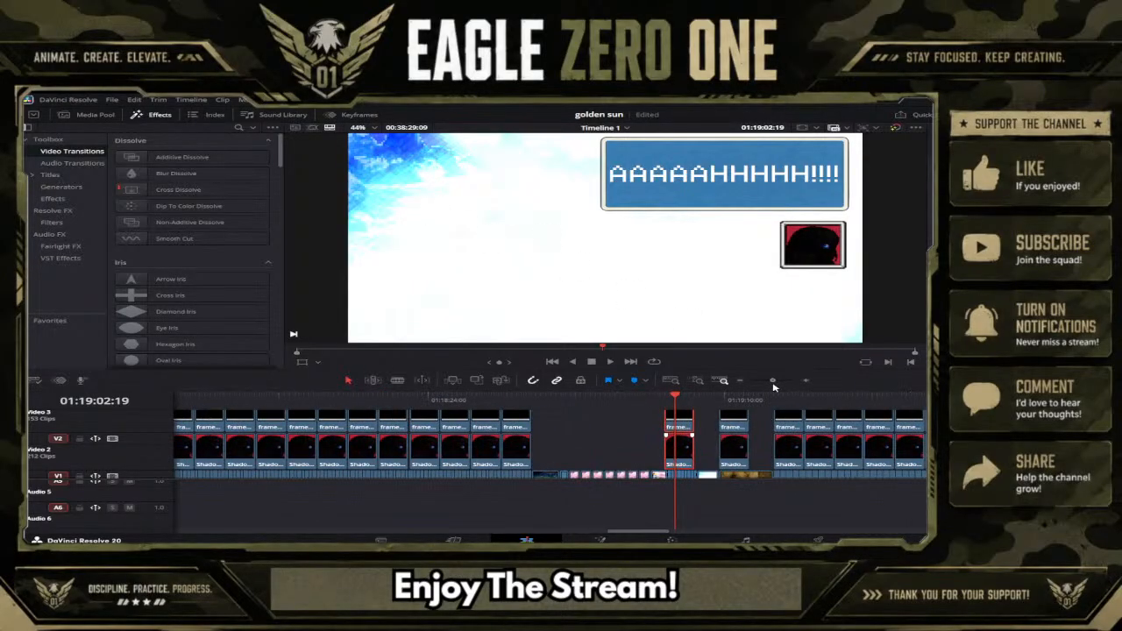
left_click_drag(954, 400, 965, 400)
left_click_drag(777, 383, 779, 382)
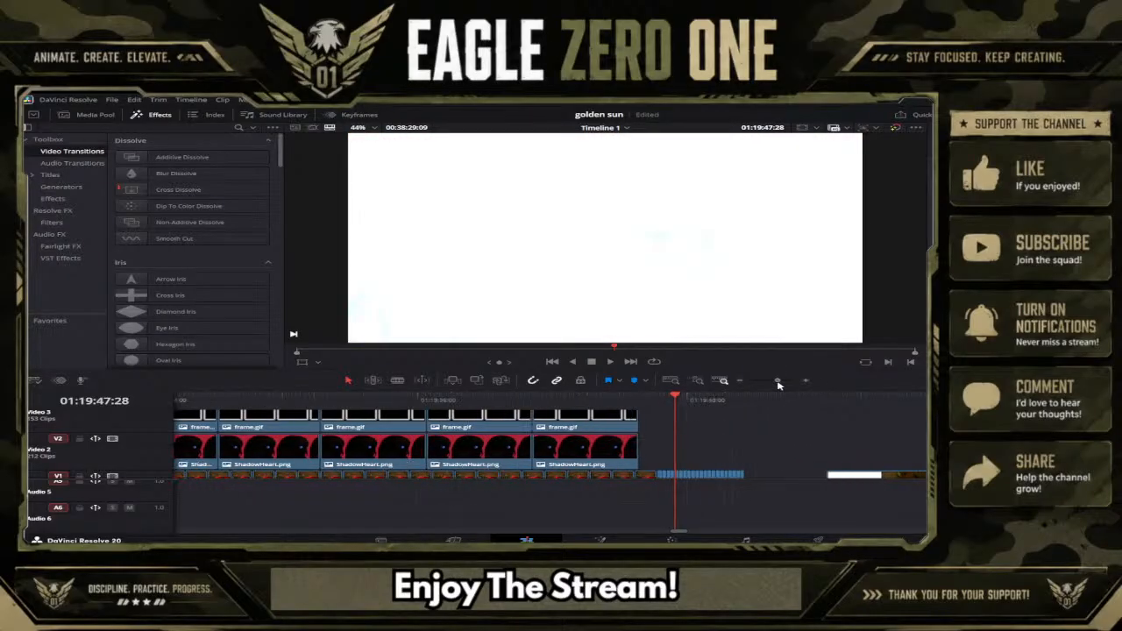
left_click(659, 406)
left_click(659, 405)
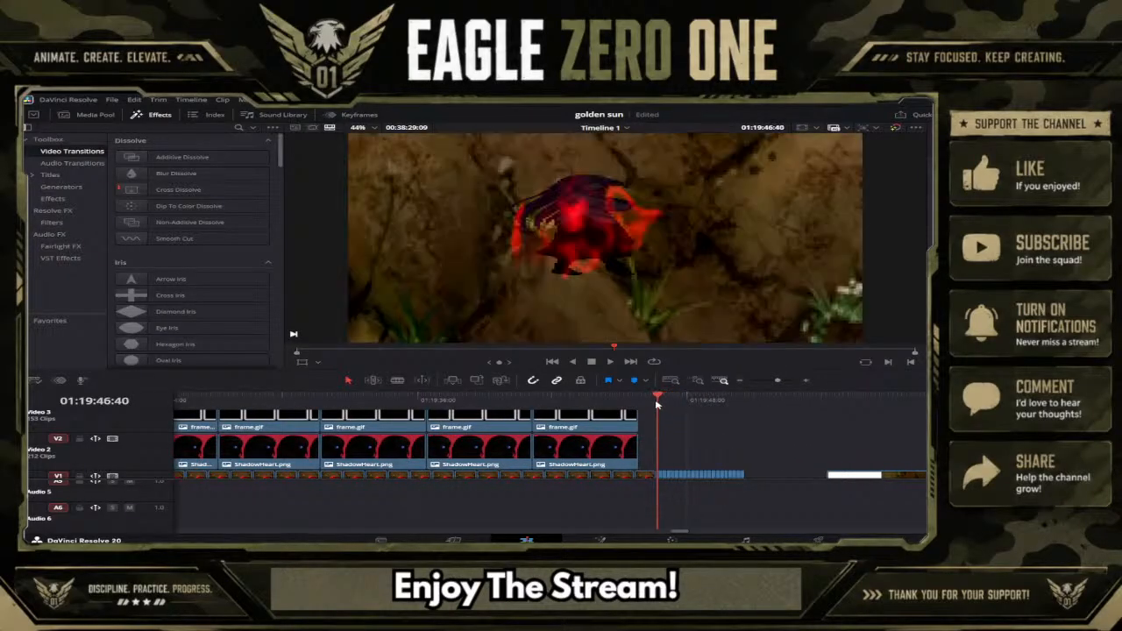
left_click(658, 404)
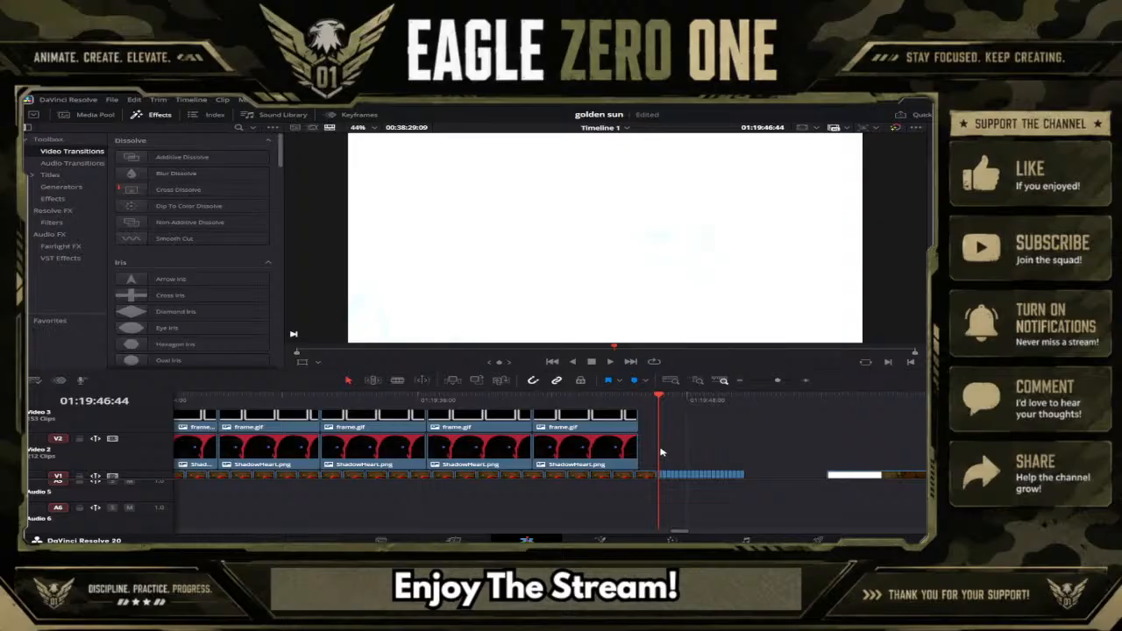
key("ctrl+v")
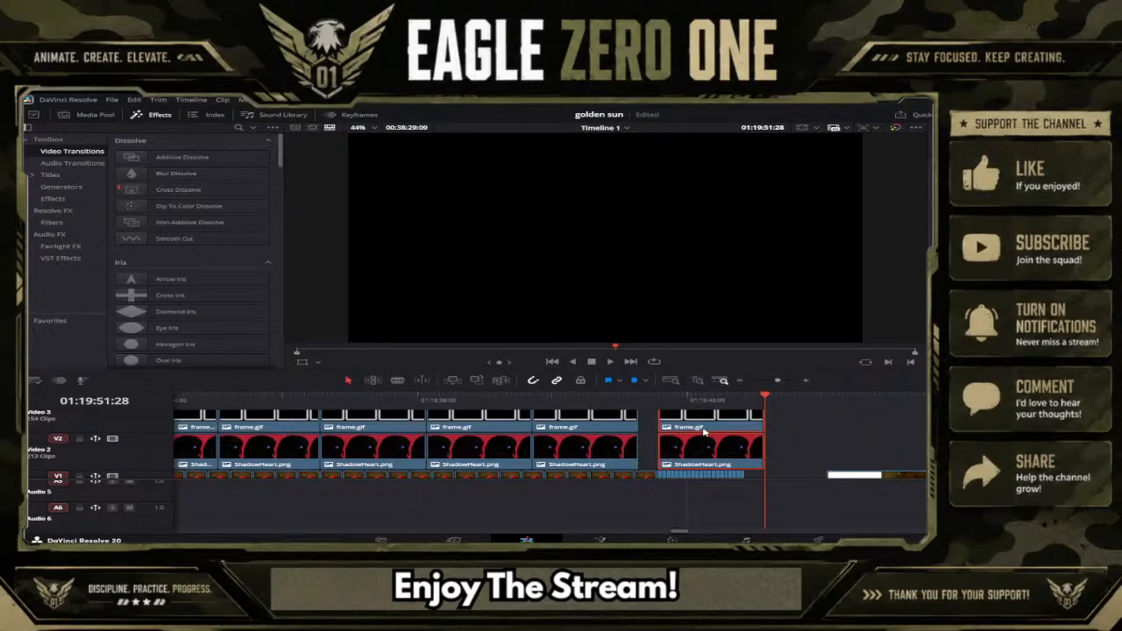
Step: Duplicate the last six white flash clips on Video 1 directly behind themselves at 01:19:50:35
scroll(706, 433, "down", 1)
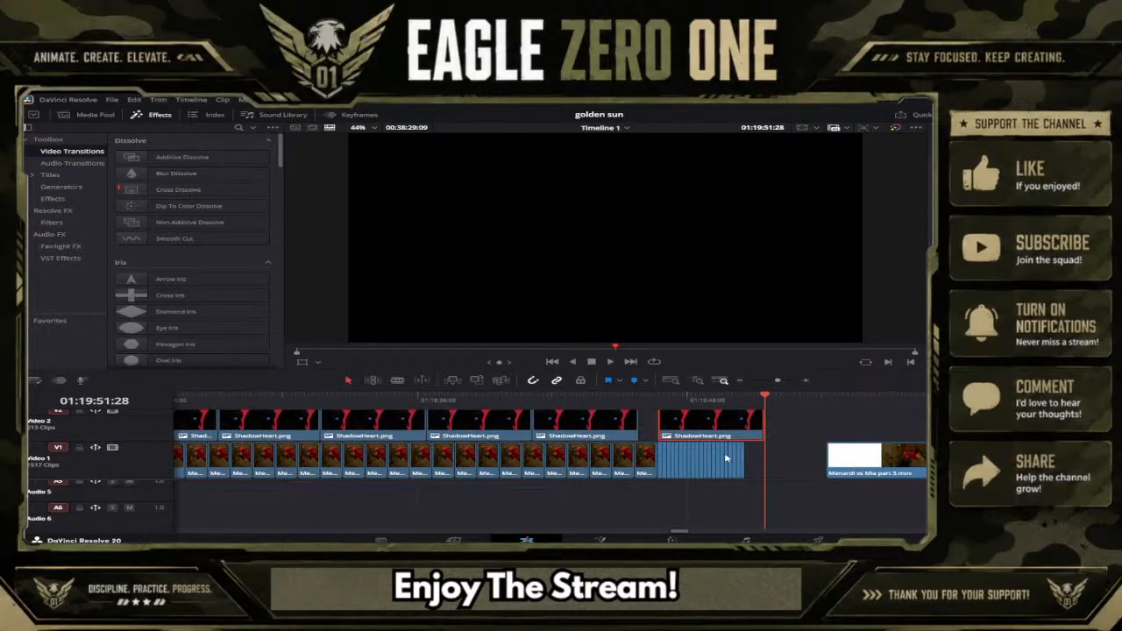
left_click(750, 457)
left_click_drag(756, 454, 724, 452)
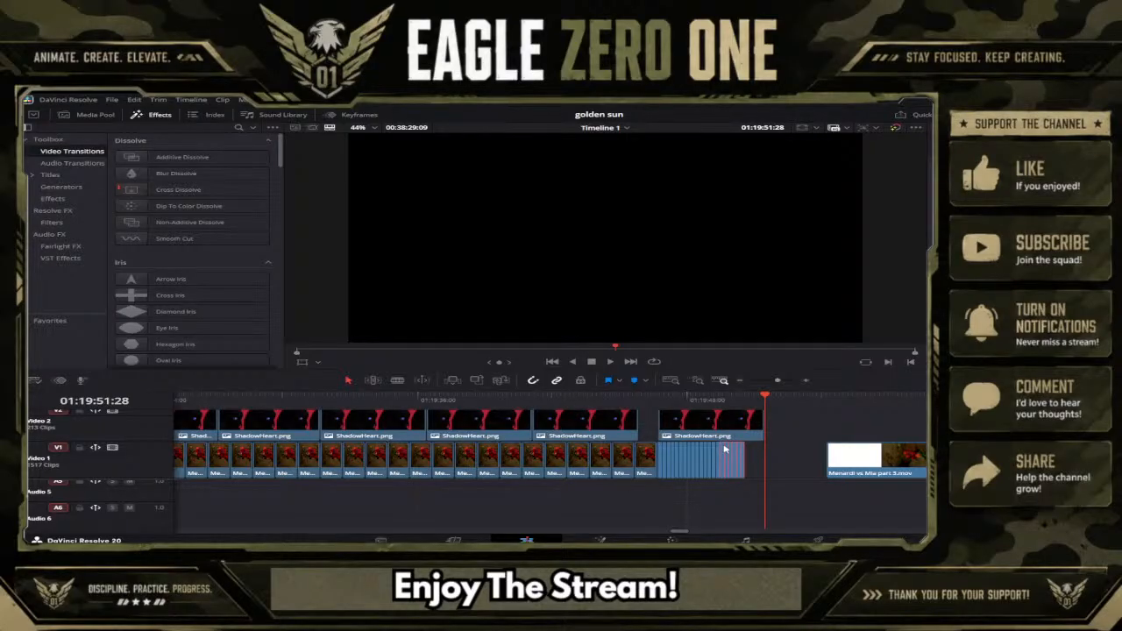
left_click(746, 397)
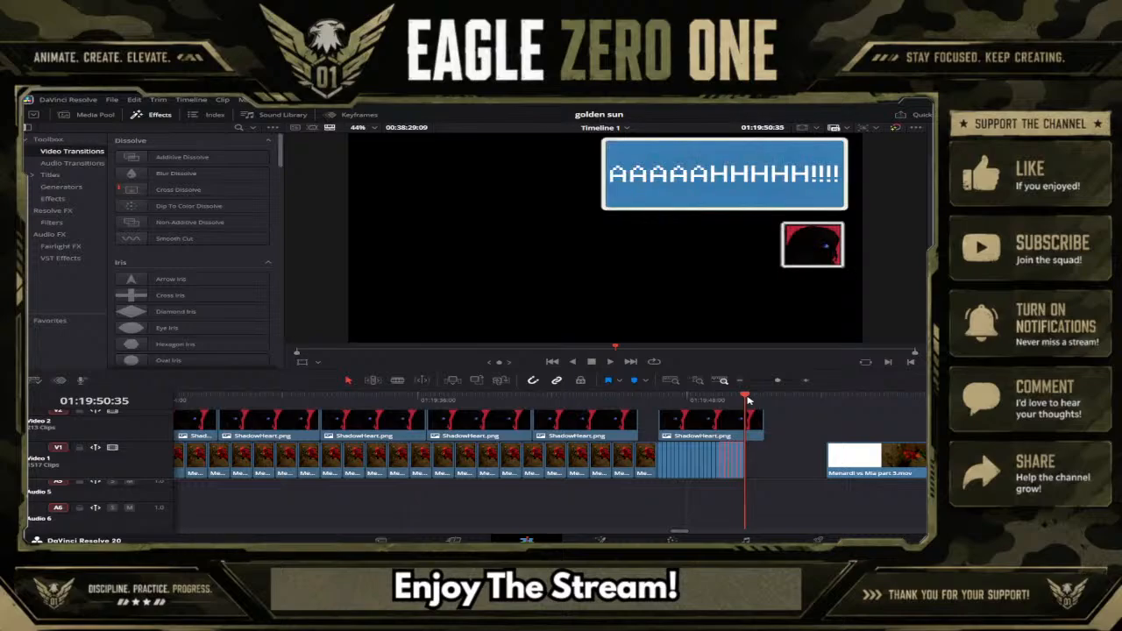
left_click(769, 397)
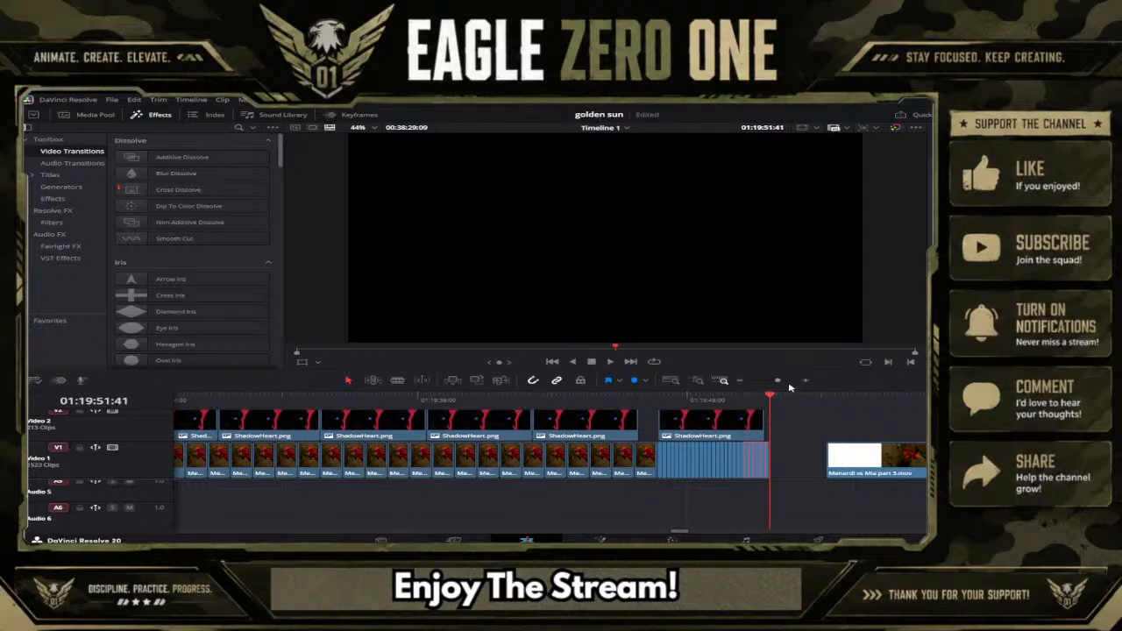
Step: Delete only the last duplicated flash clip and trim the one before it to end with the dialogue stack
left_click(789, 383)
left_click(787, 380)
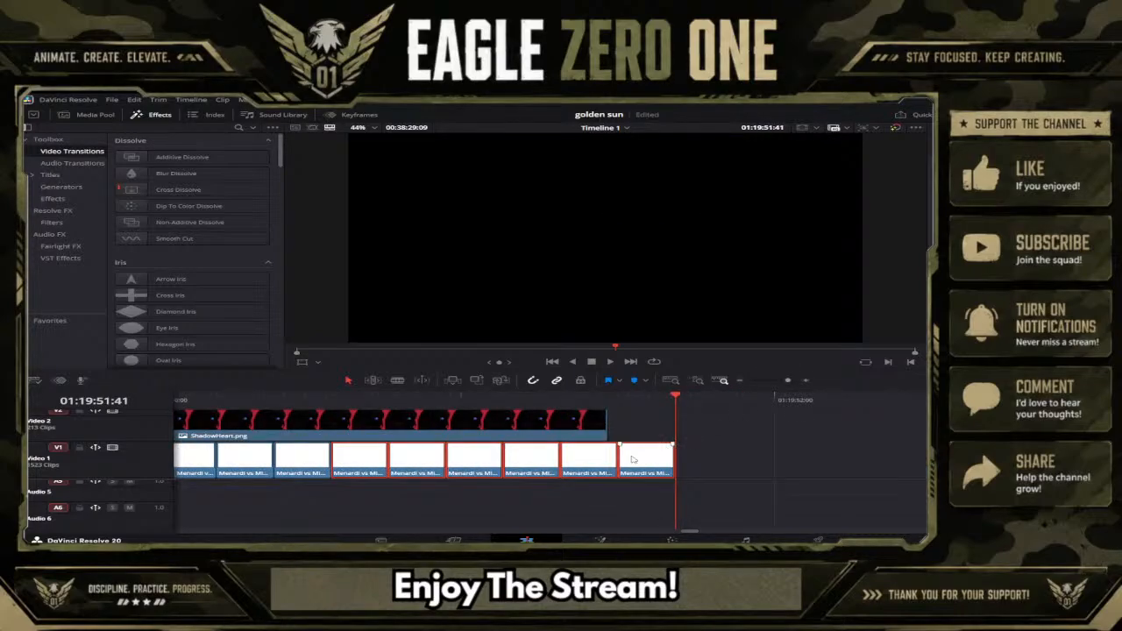
key("Delete")
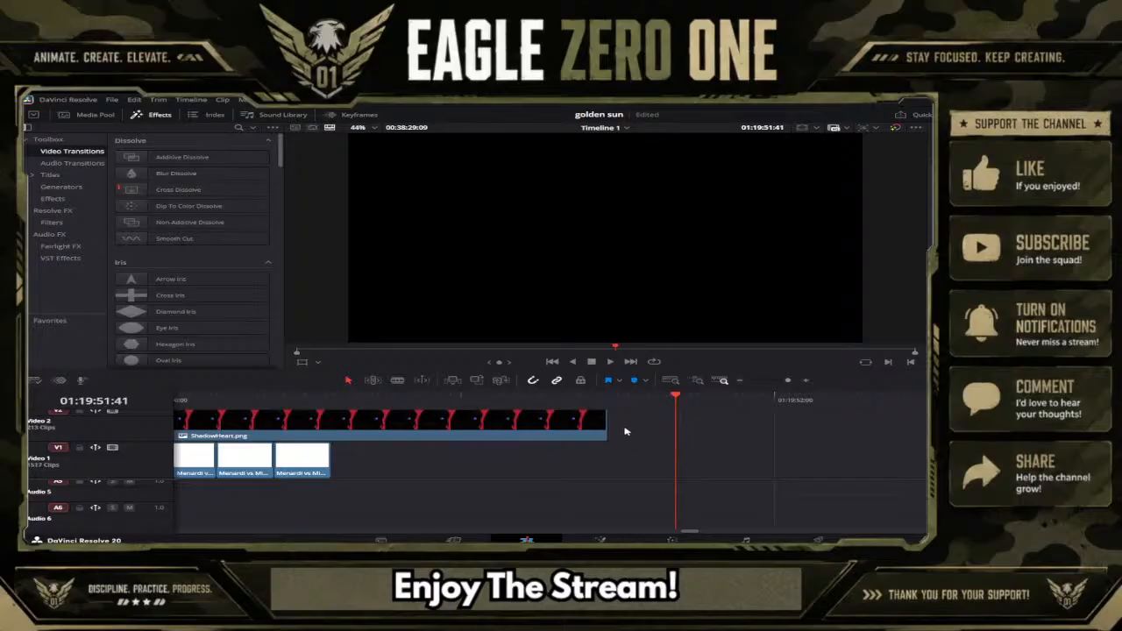
key("ctrl+z")
left_click(642, 461)
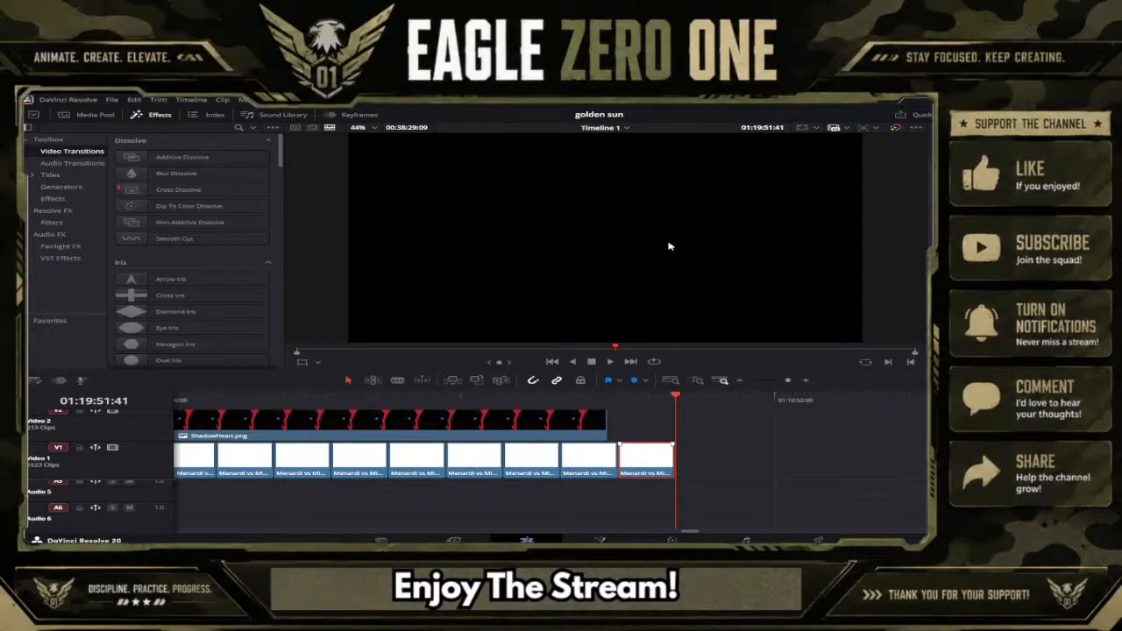
key("Delete")
left_click_drag(618, 457, 605, 458)
left_click(478, 399)
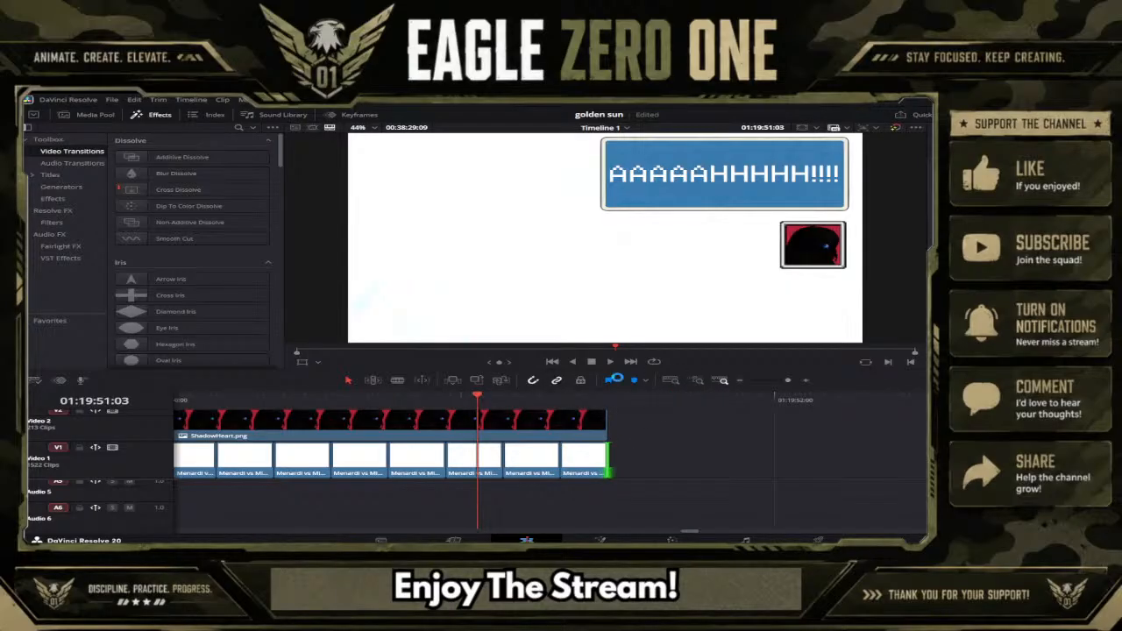
Step: Split the "Menardi vs Mia part 3.mov" clip at 01:19:55:05 and move its white opening piece directly behind the flash clips
left_click(774, 384)
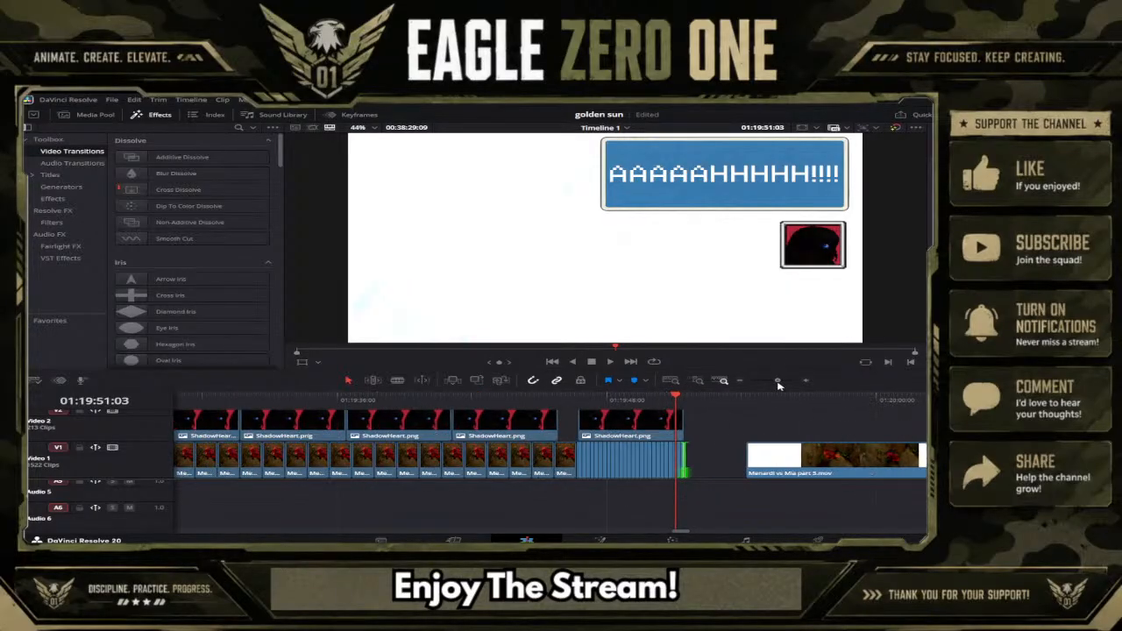
left_click_drag(773, 399, 807, 399)
left_click(784, 383)
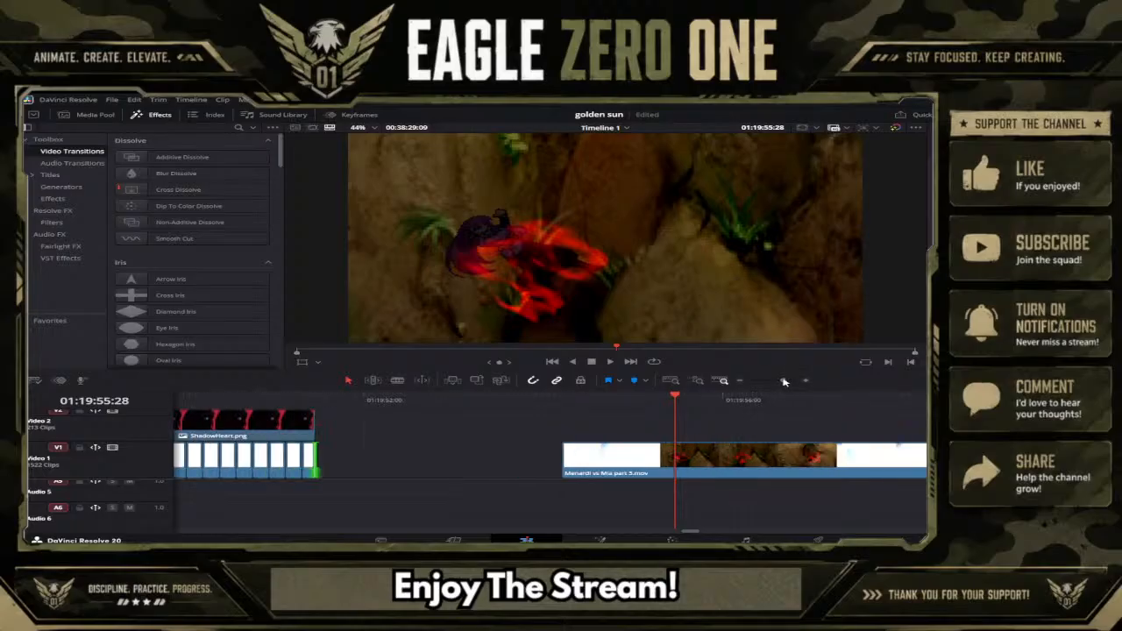
left_click_drag(584, 400, 640, 400)
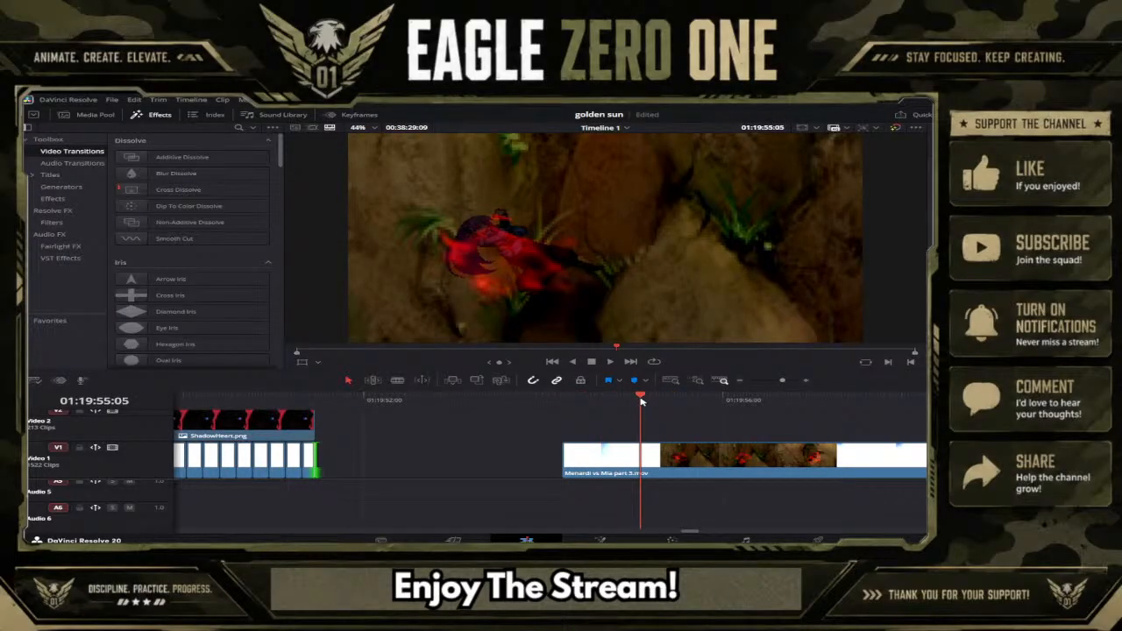
left_click(397, 380)
left_click(640, 455)
left_click(348, 380)
left_click_drag(579, 454, 333, 458)
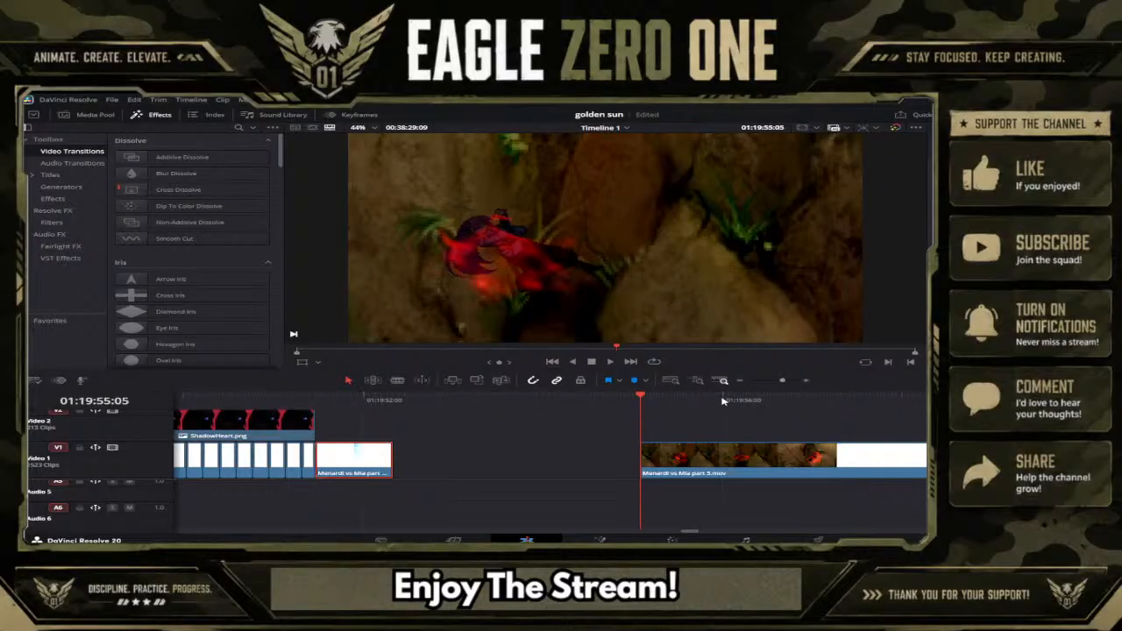
Step: Split the remaining "Menardi vs Mia part 3.mov" clip at 01:19:55:48 and place the short front piece directly behind the white piece
left_click_drag(641, 399, 705, 401)
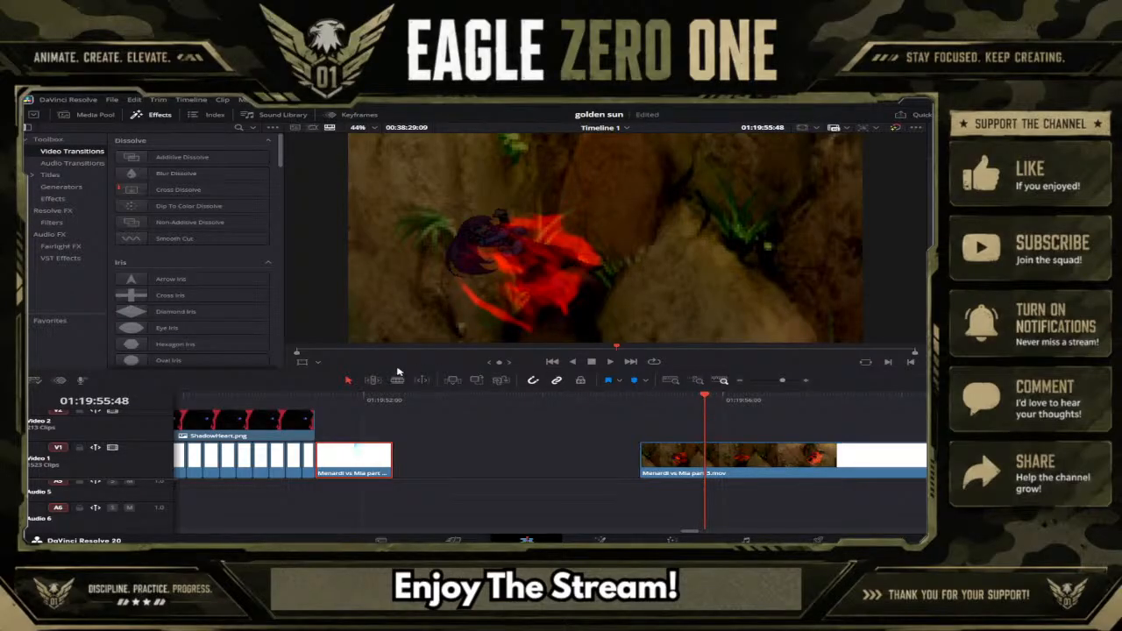
left_click(397, 379)
left_click(704, 457)
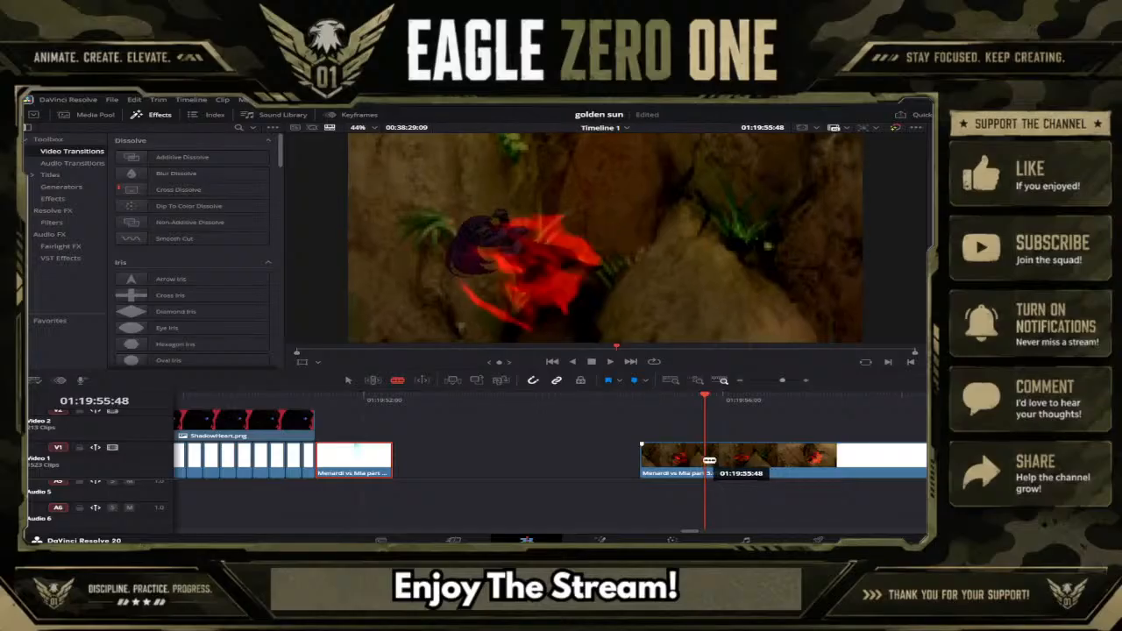
left_click(347, 383)
left_click_drag(668, 466, 426, 462)
Step: Paste three copies of the short battle piece directly behind it on Video 1
left_click(435, 401)
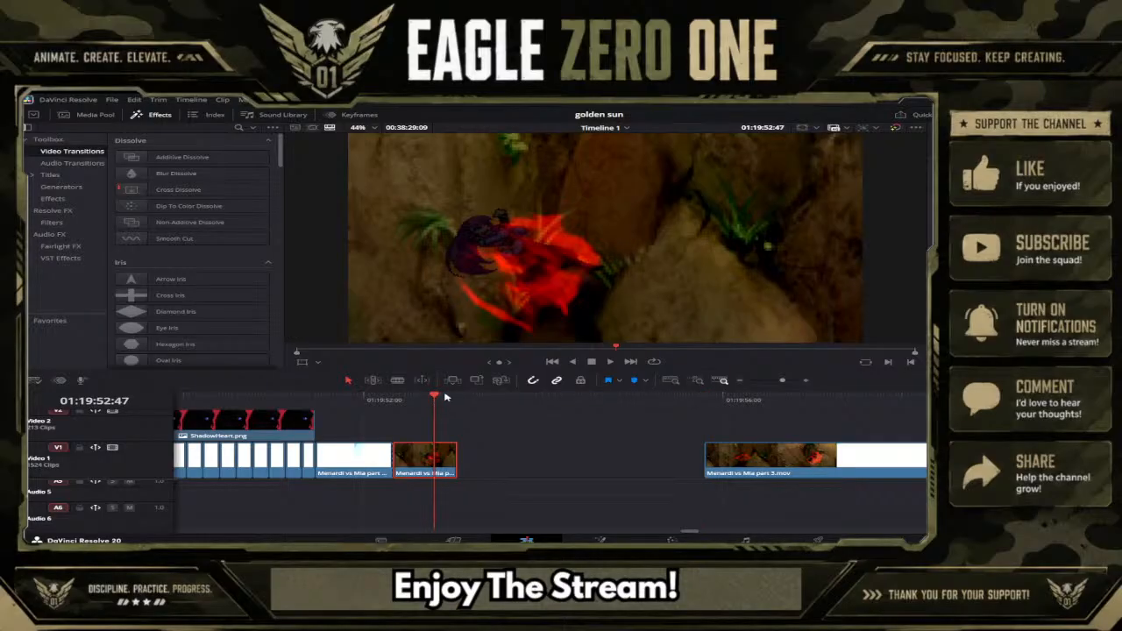
left_click(458, 401)
key("ctrl+v")
key("ctrl+v")
key("ctrl+v")
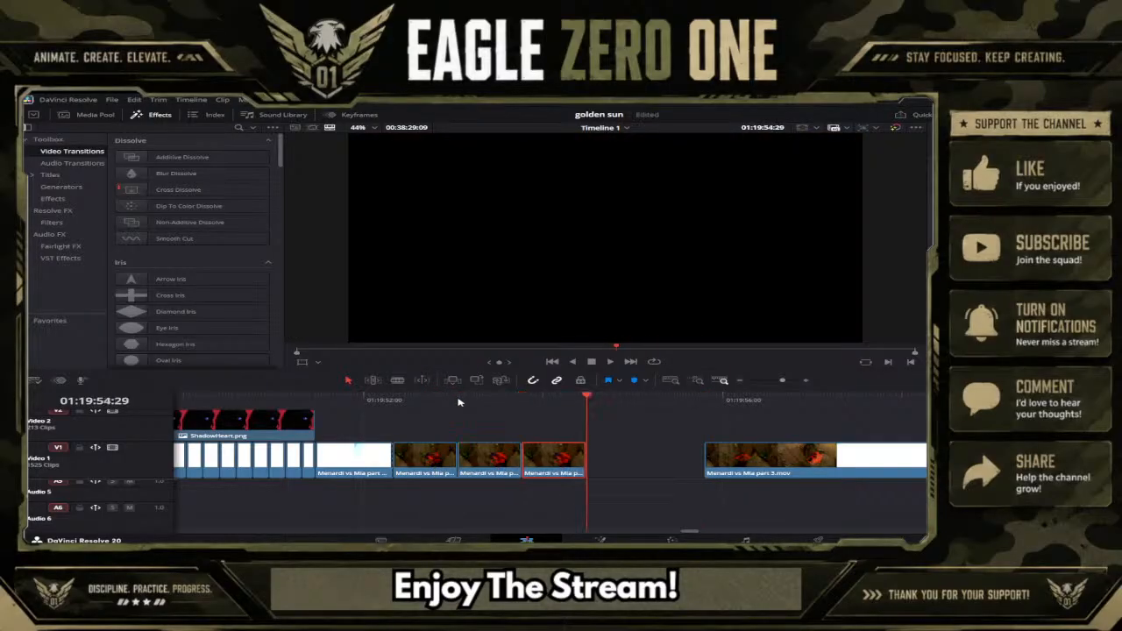
Step: Move the remaining long battle clip to about 01:20:02 and paste more copies of the short piece from 01:19:55:12 onward
left_click_drag(766, 381, 776, 383)
left_click_drag(733, 460, 869, 457)
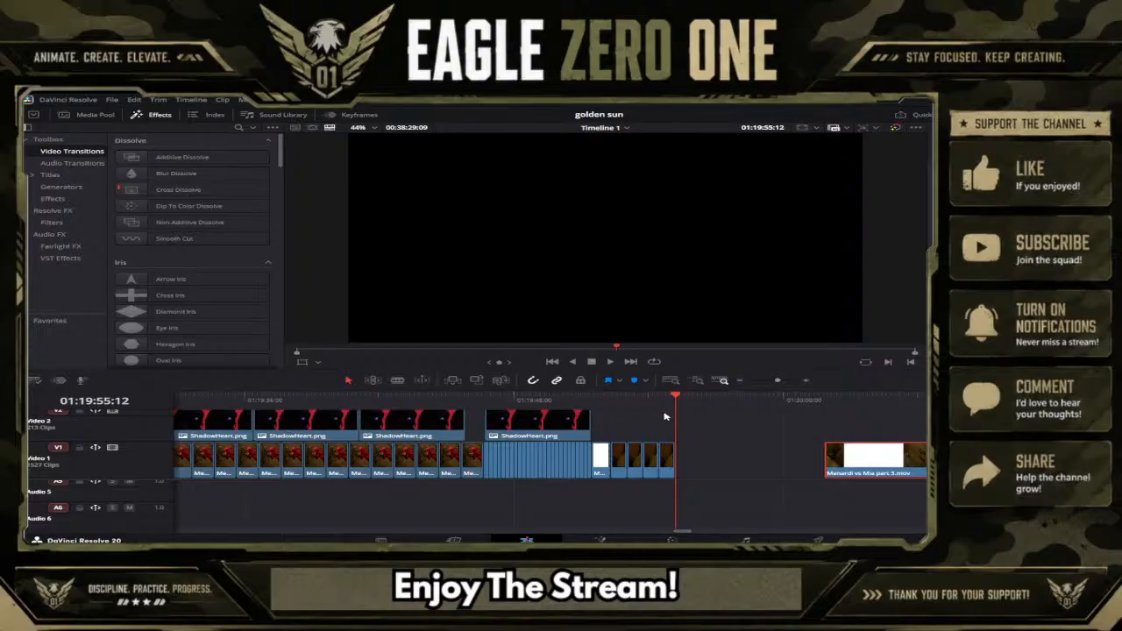
key("ctrl+v")
key("ctrl+v")
key("ctrl+v")
key("ctrl+v")
key("ctrl+v")
key("ctrl+v")
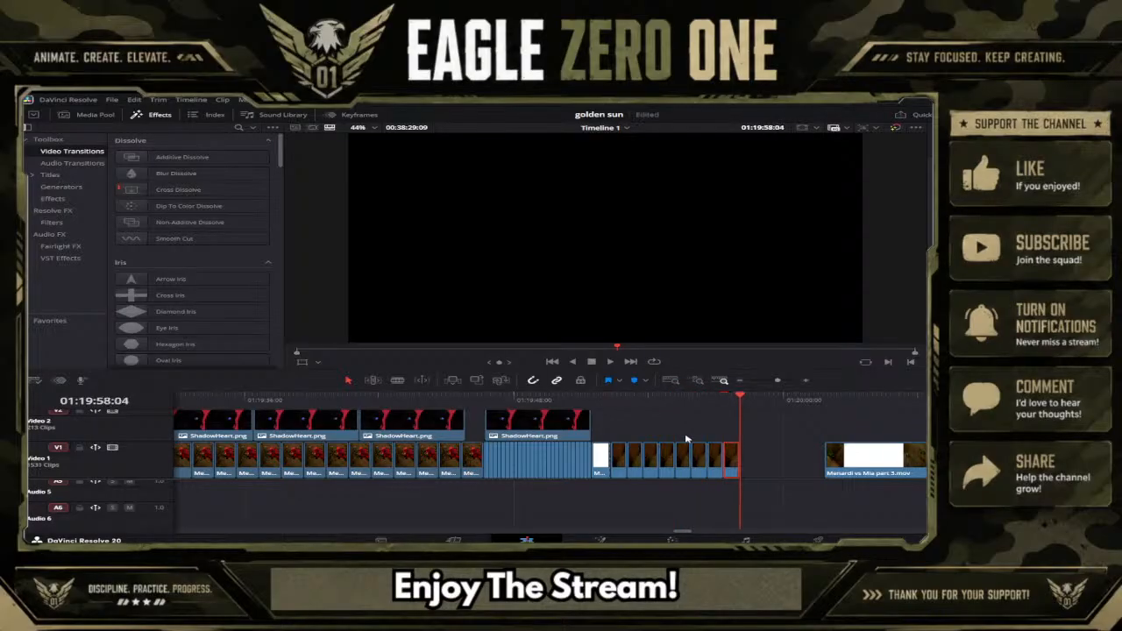
Step: Copy the "(HEART!!! Calm down! Think rationally!?!)" dialogue clips with their portrait and paste them at 01:19:52:20, above the new short battle pieces
scroll(631, 433, "up", 4)
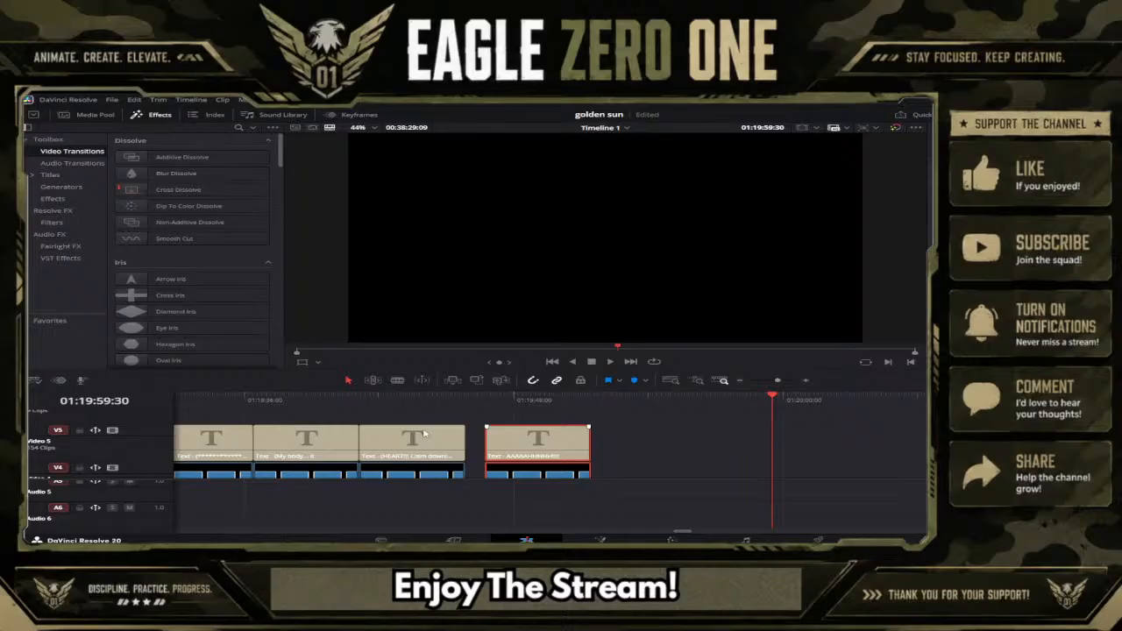
left_click(405, 424)
left_click(414, 438)
scroll(407, 470, "down", 4)
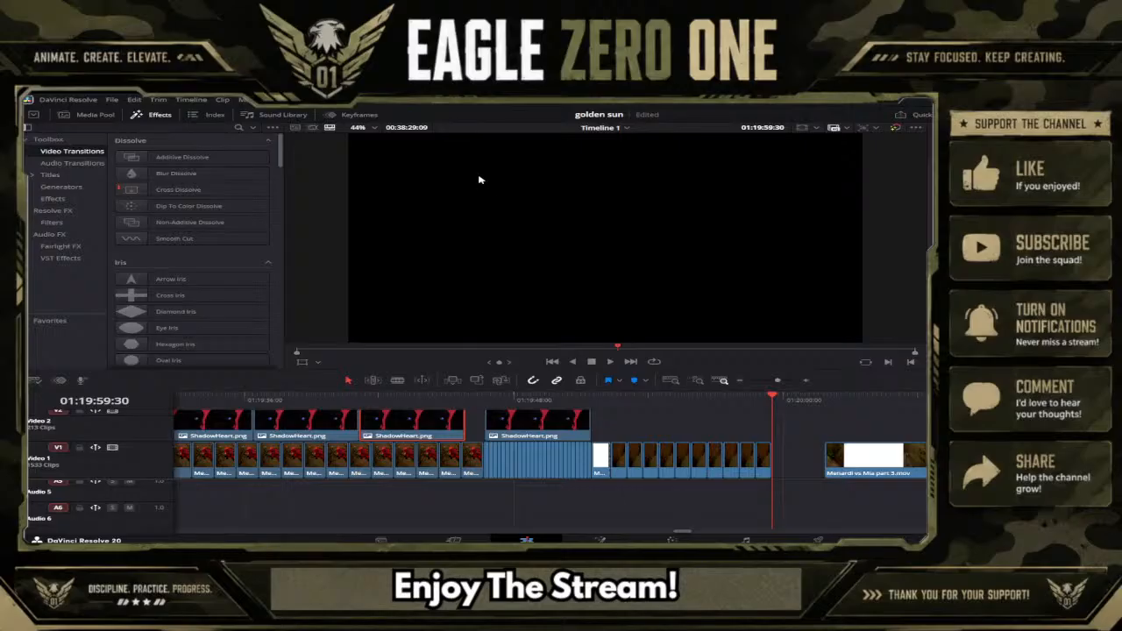
left_click(610, 401)
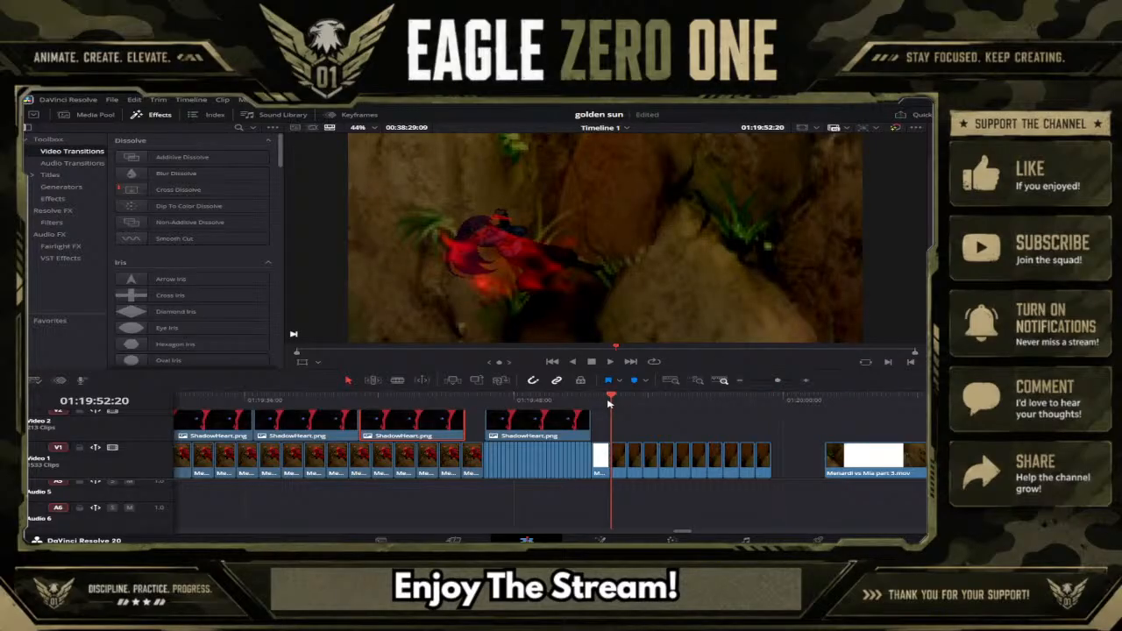
key("ctrl+v")
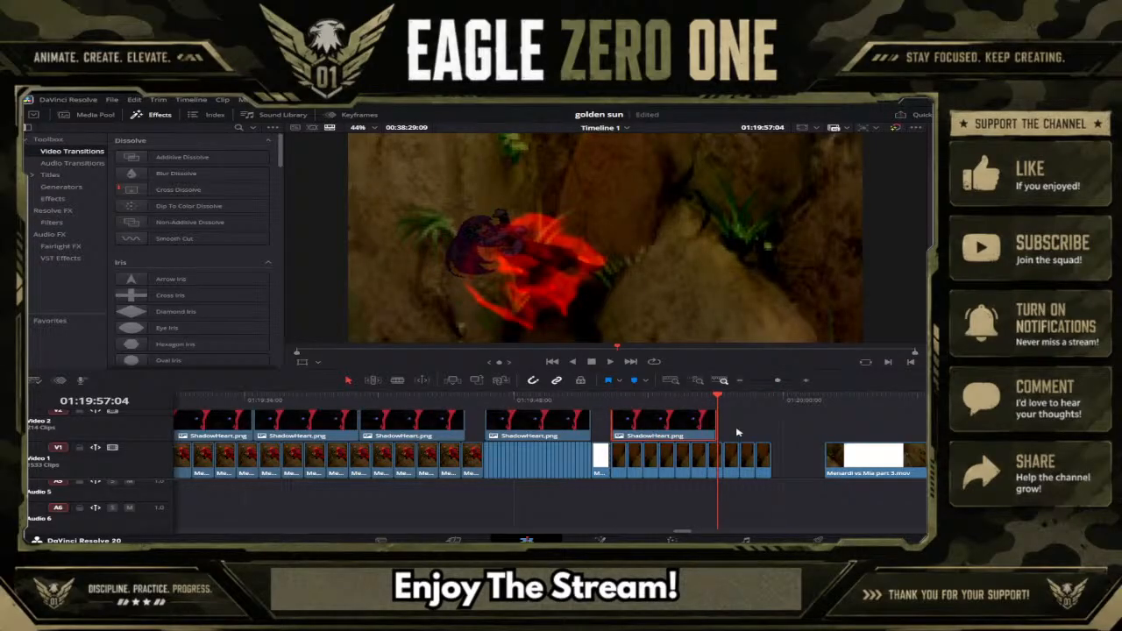
scroll(737, 432, "up", 3)
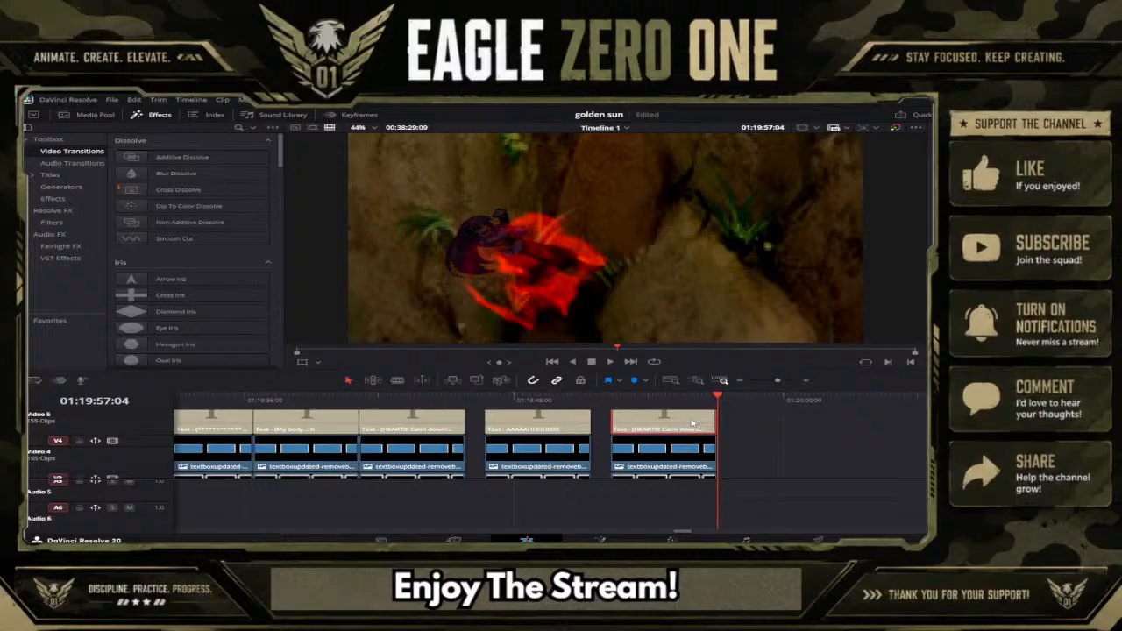
left_click(675, 404)
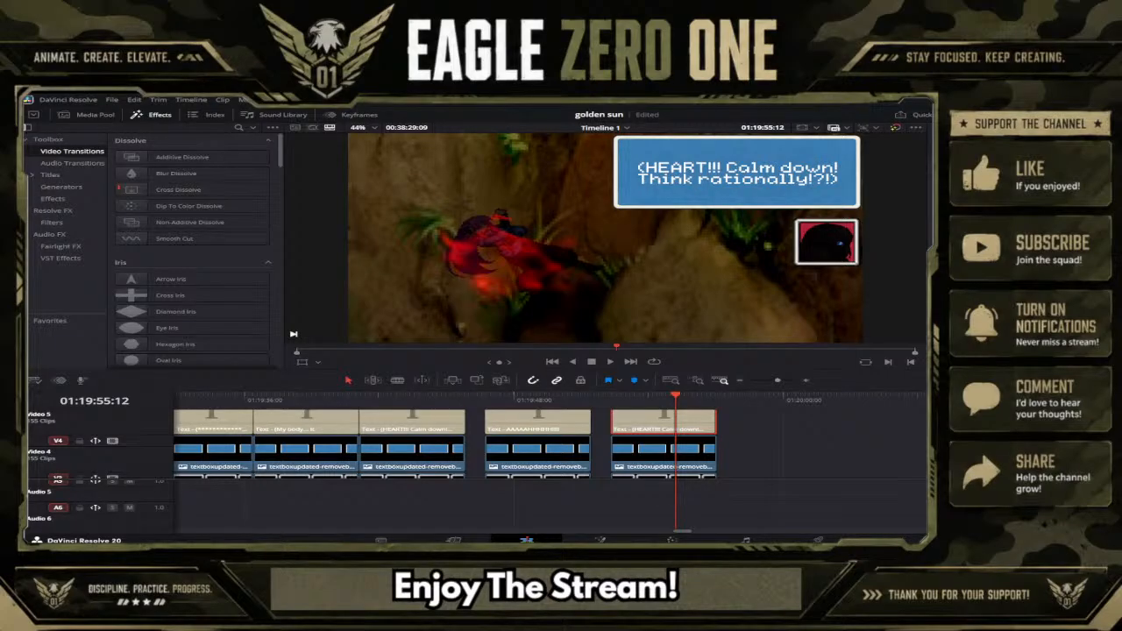
type("WH")
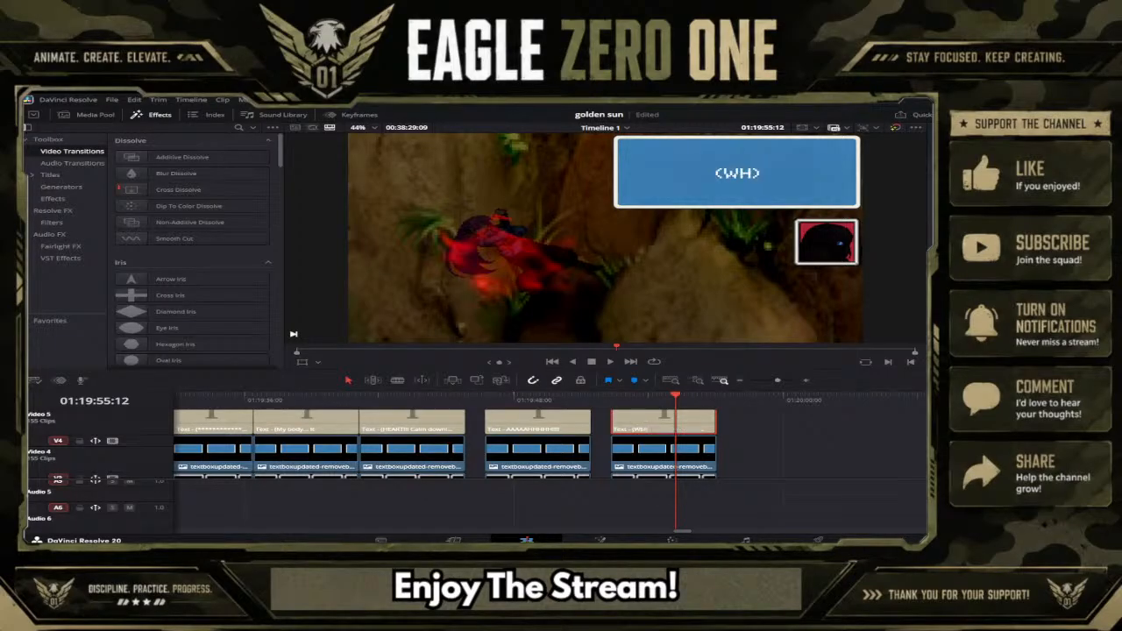
type("O")
type(" IS")
key("BackSpace")
key("BackSpace")
type("KEEP")
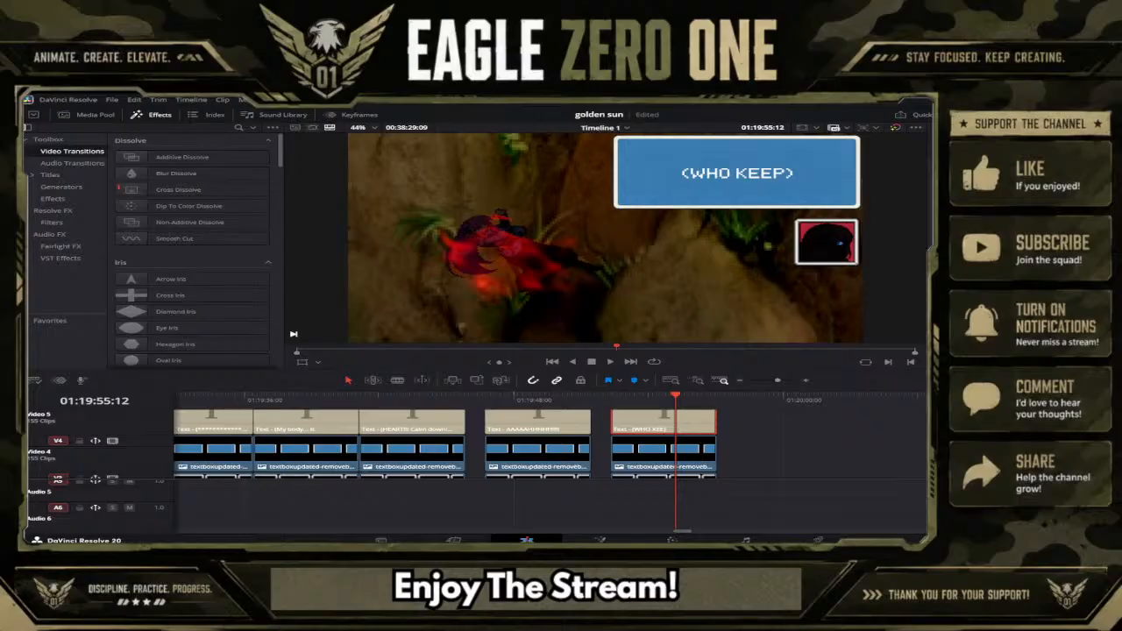
key("BackSpace")
key("BackSpace")
key("BackSpace")
key("BackSpace")
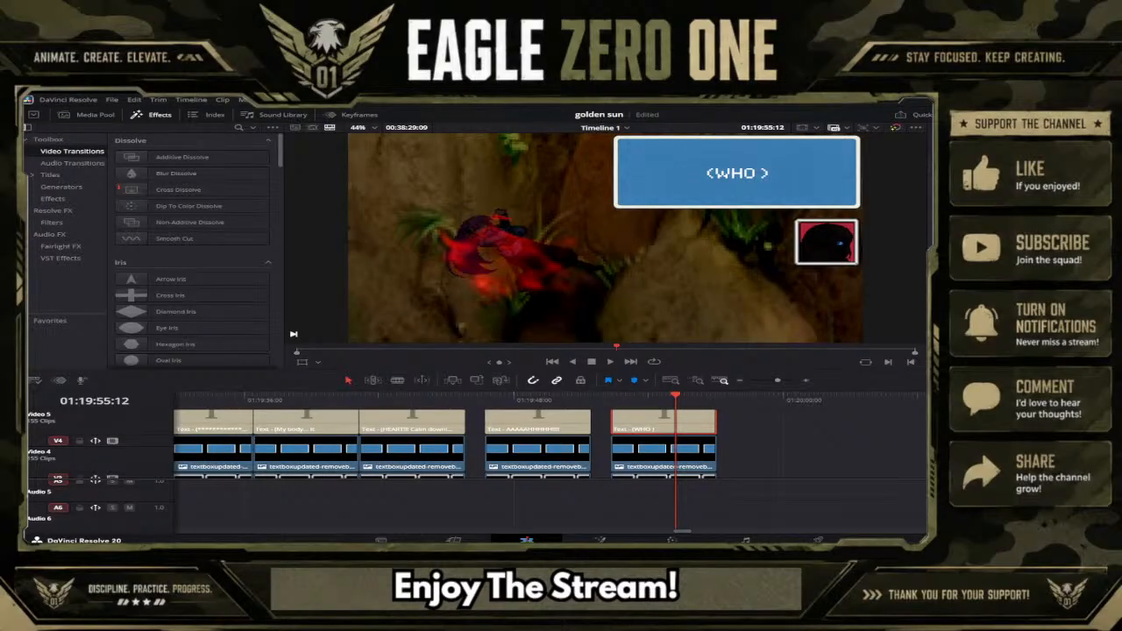
type("IS B")
type("LASTING")
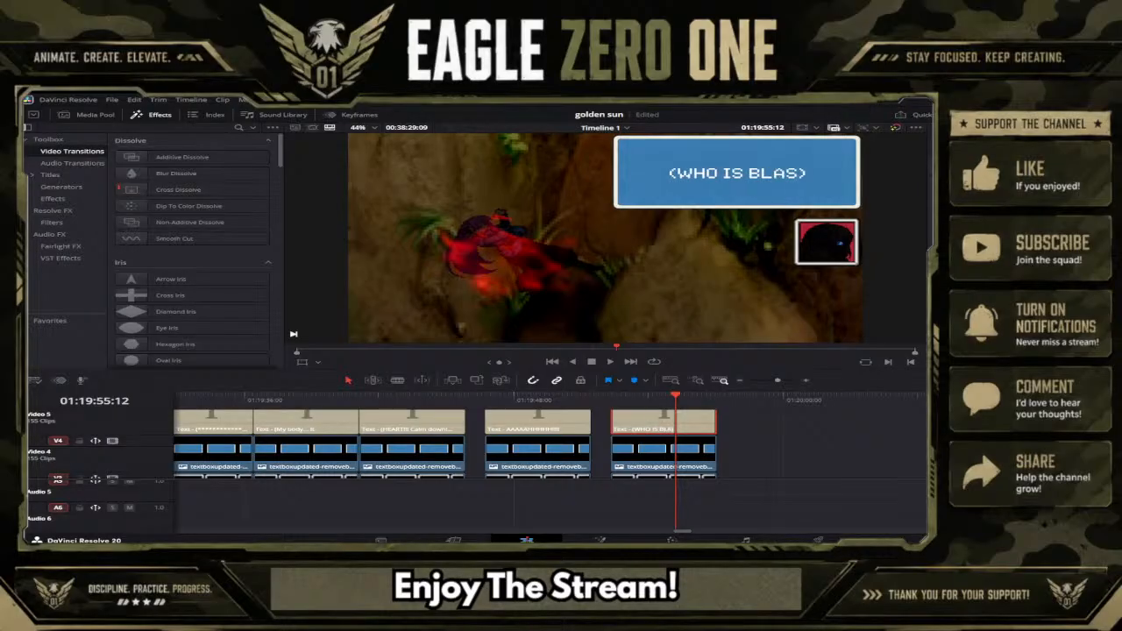
type(" ME")
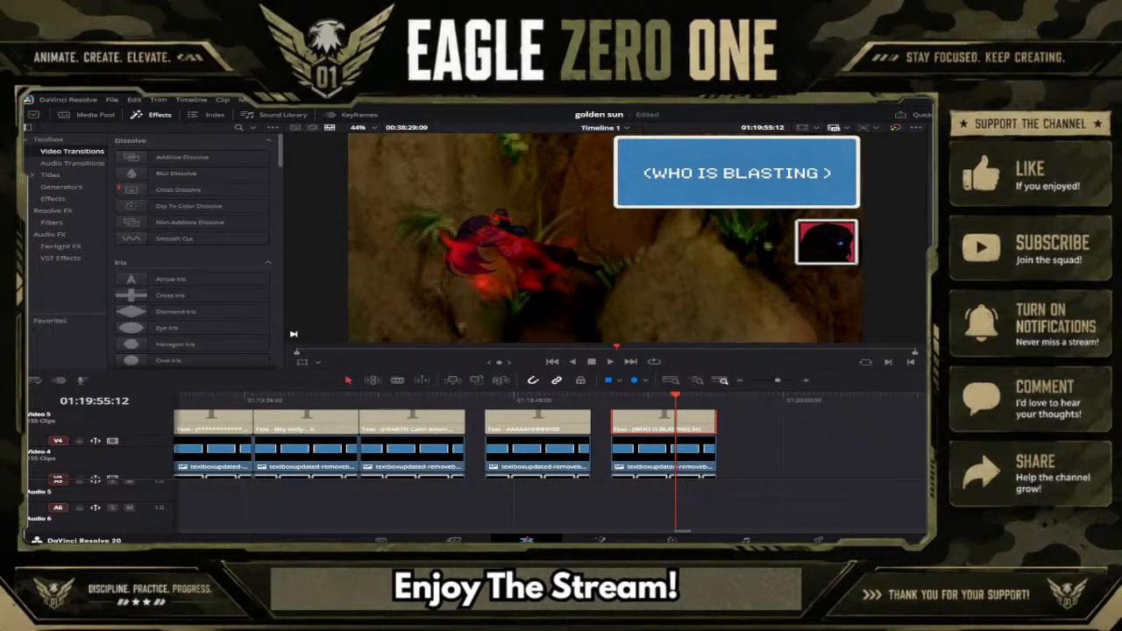
key("BackSpace")
key("BackSpace")
key("BackSpace")
key("BackSpace")
key("BackSpace")
key("BackSpace")
key("BackSpace")
key("BackSpace")
key("BackSpace")
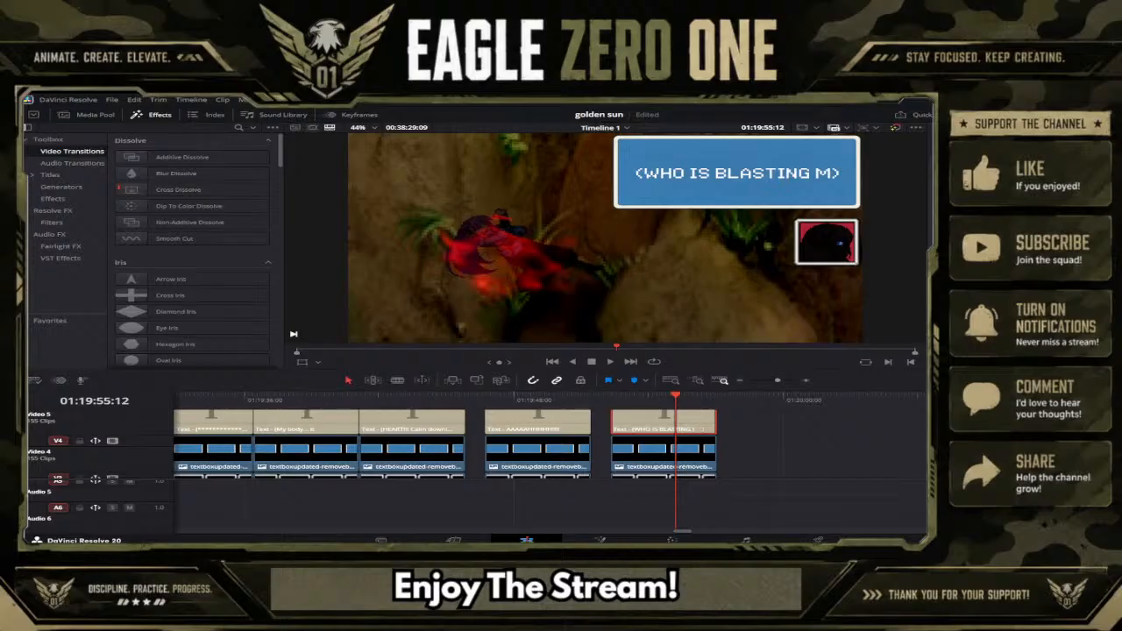
key("BackSpace")
key("BackSpace")
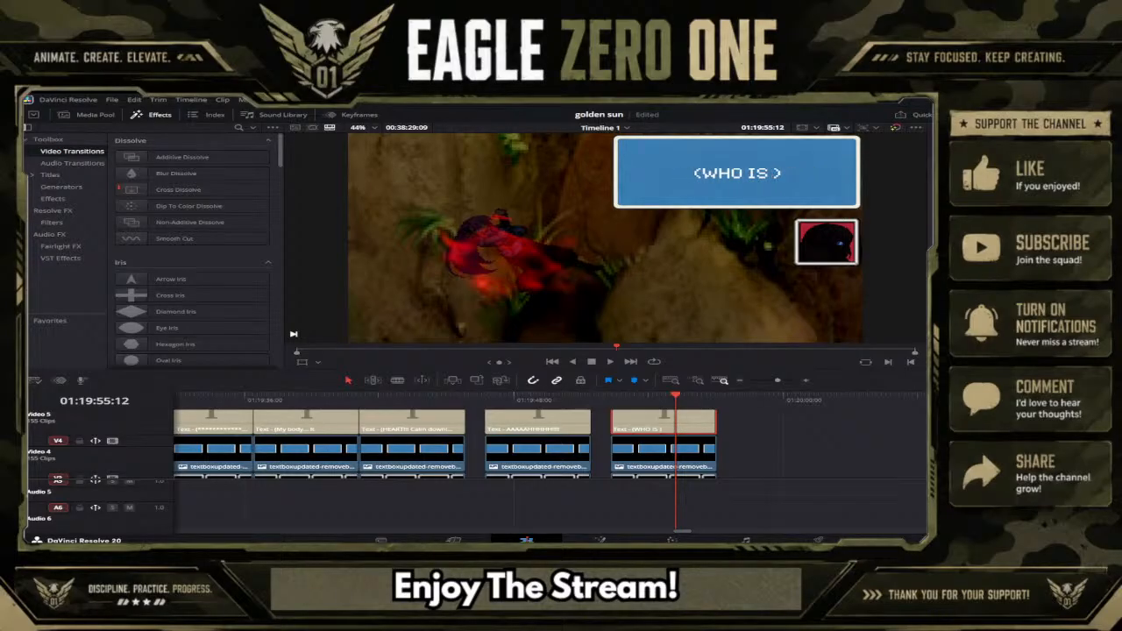
key("BackSpace")
key("BackSpace")
key("BackSpace")
key("BackSpace")
key("BackSpace")
key("BackSpace")
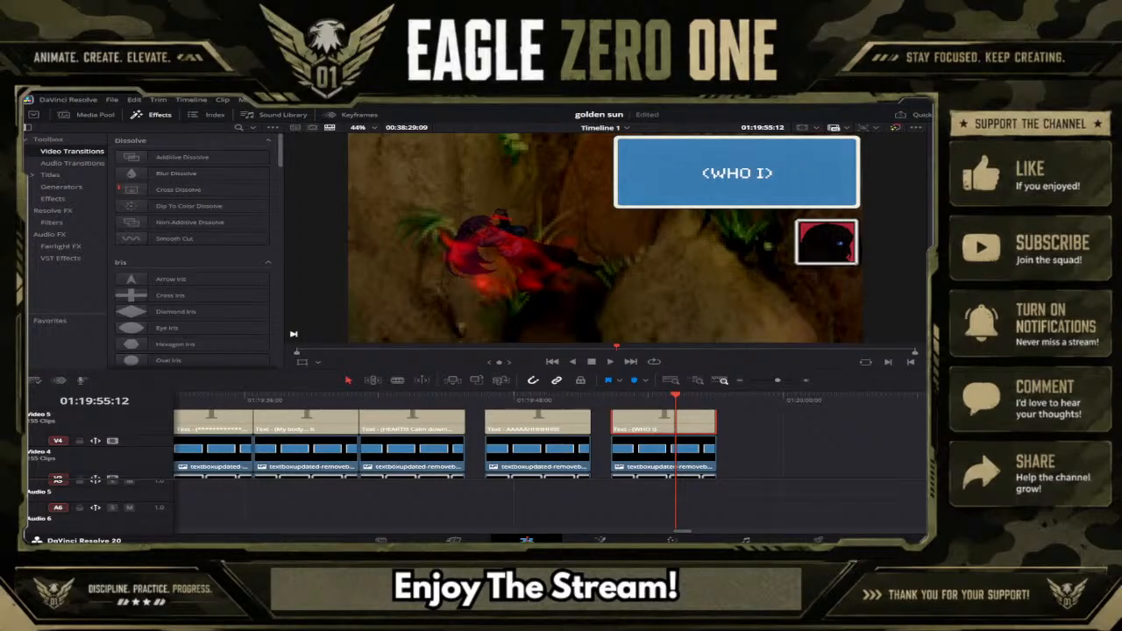
key("BackSpace")
type("ALRIGHT")
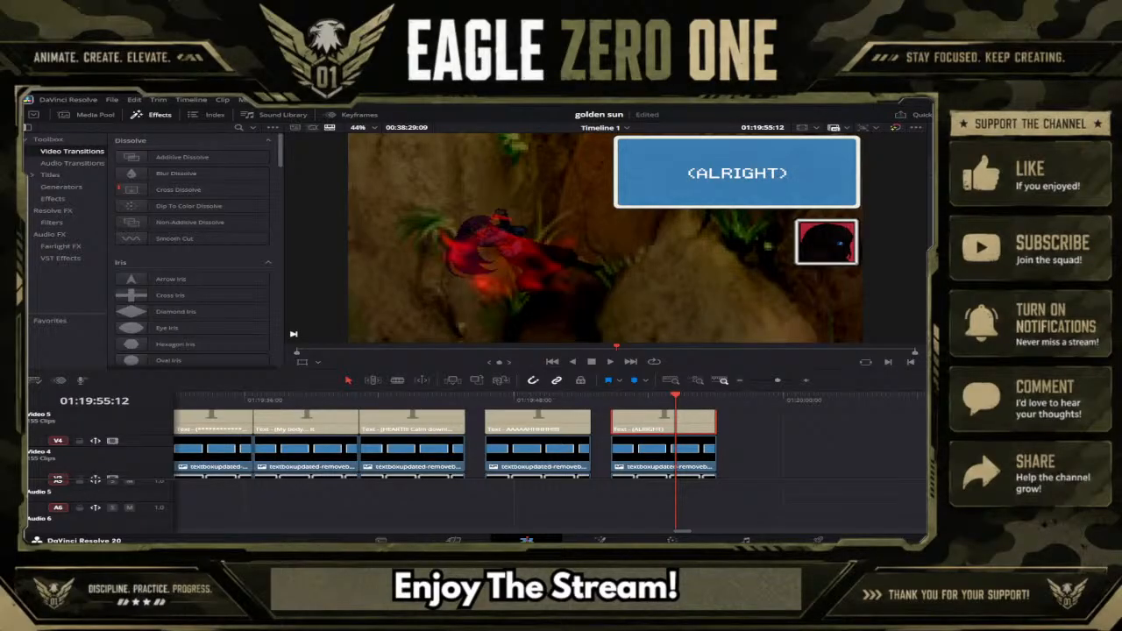
key("BackSpace")
key("BackSpace")
key("BackSpace")
key("BackSpace")
key("BackSpace")
key("BackSpace")
key("BackSpace")
Step: Set the pasted dialogue text to "(THAT'S IT!!! WHEN I GET MY HANDS ON YOU)"
type("THAT")
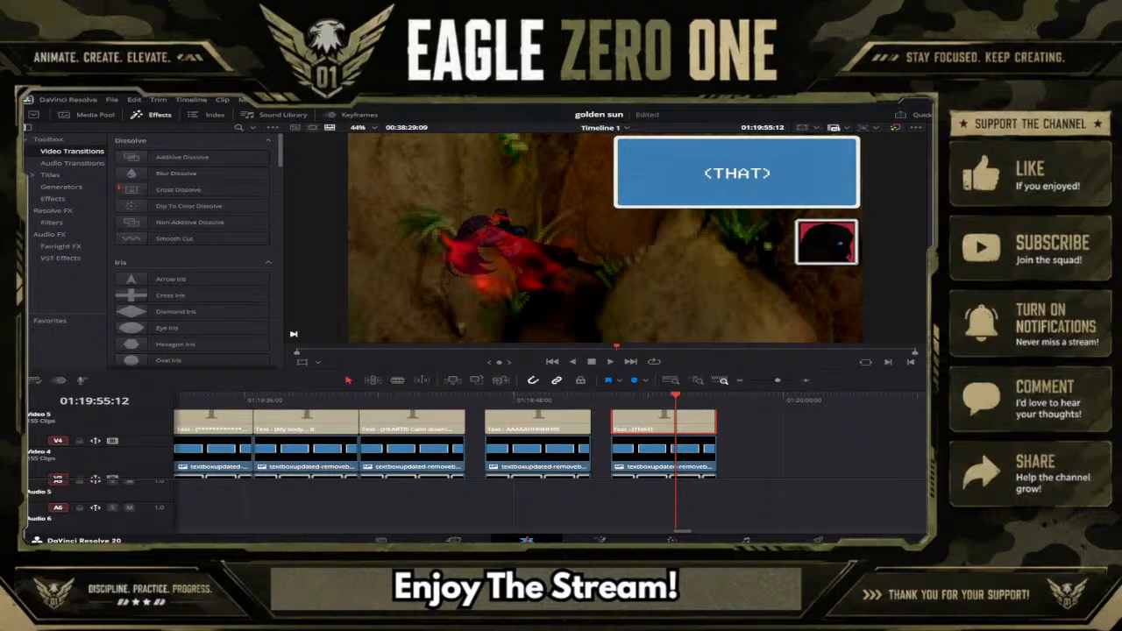
type("\"")
key("BackSpace")
type("'S IT")
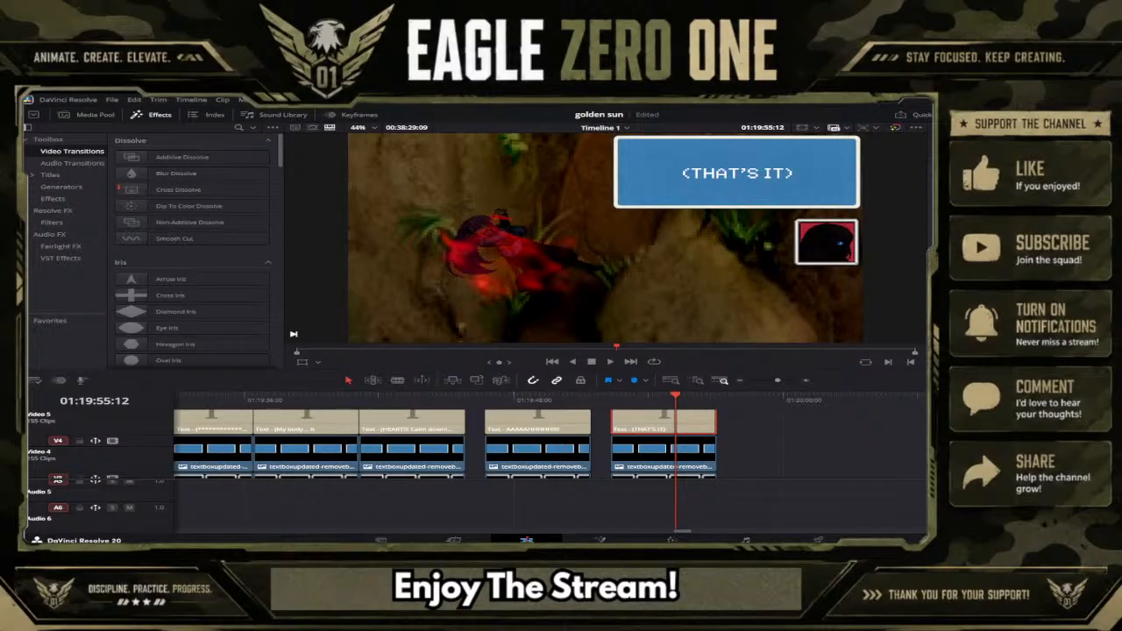
type("!!! WHN")
key("BackSpace")
type("EN I")
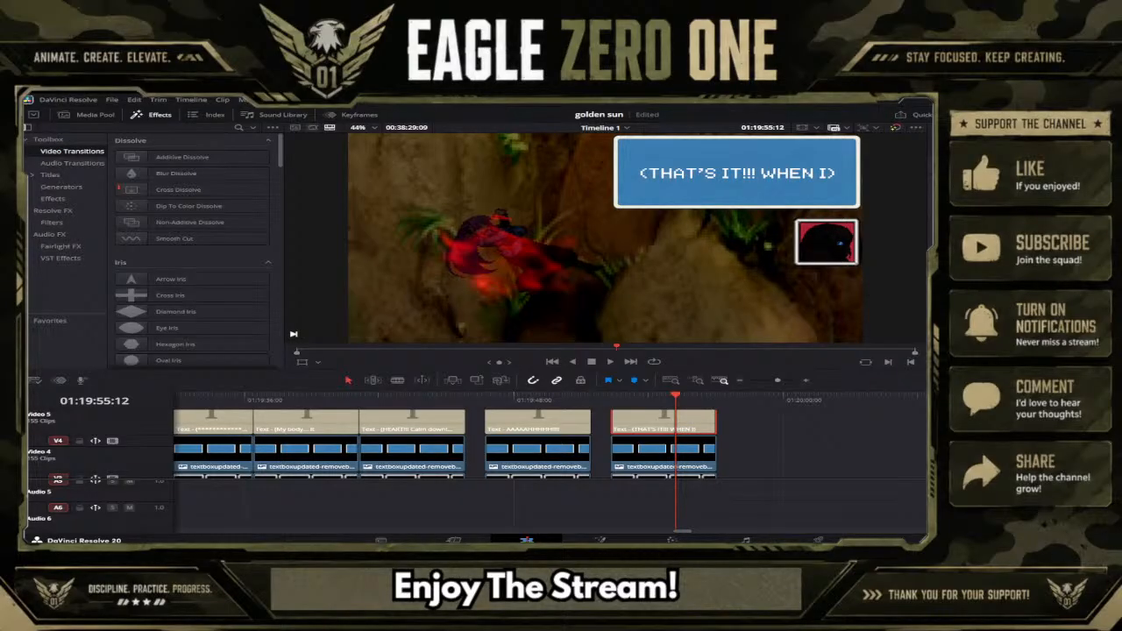
type(" GET")
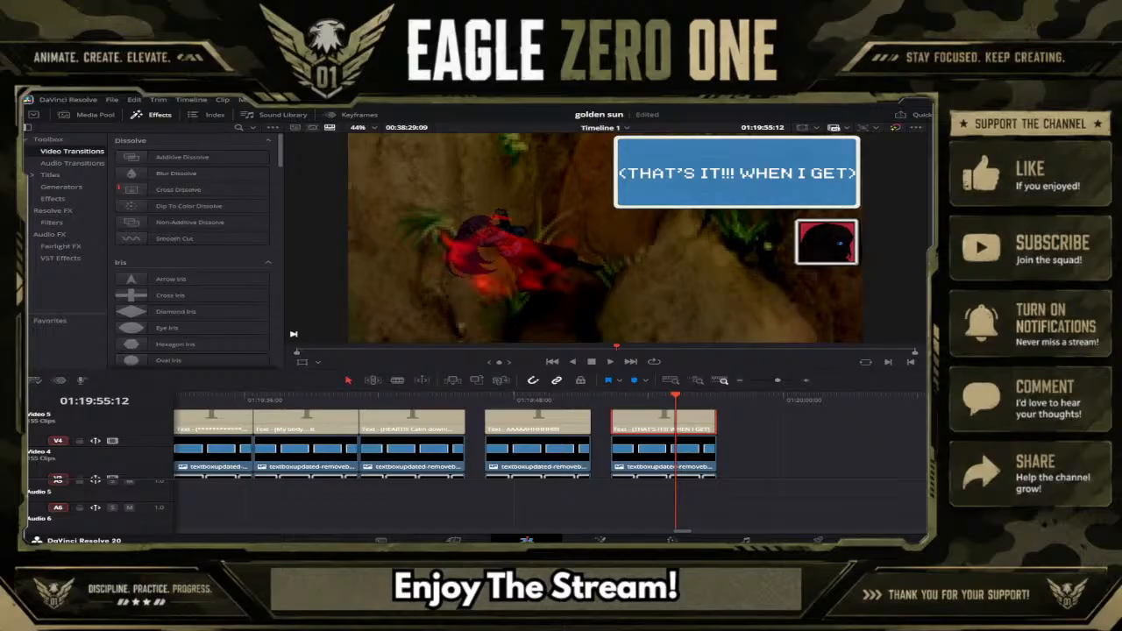
type(" MY H")
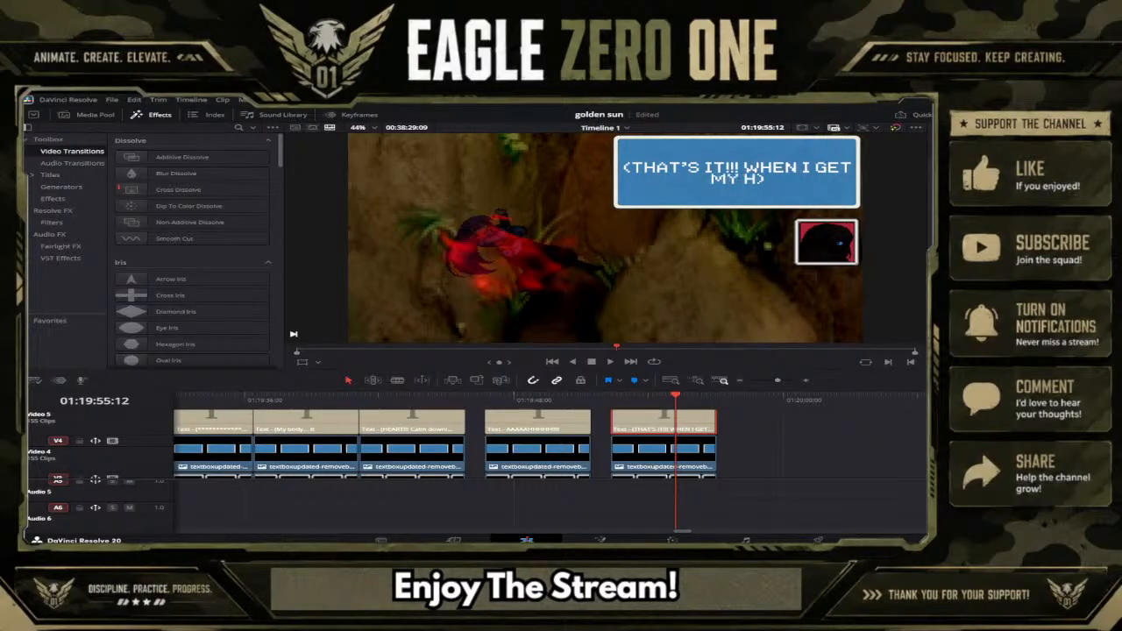
type("ANDS ON YO")
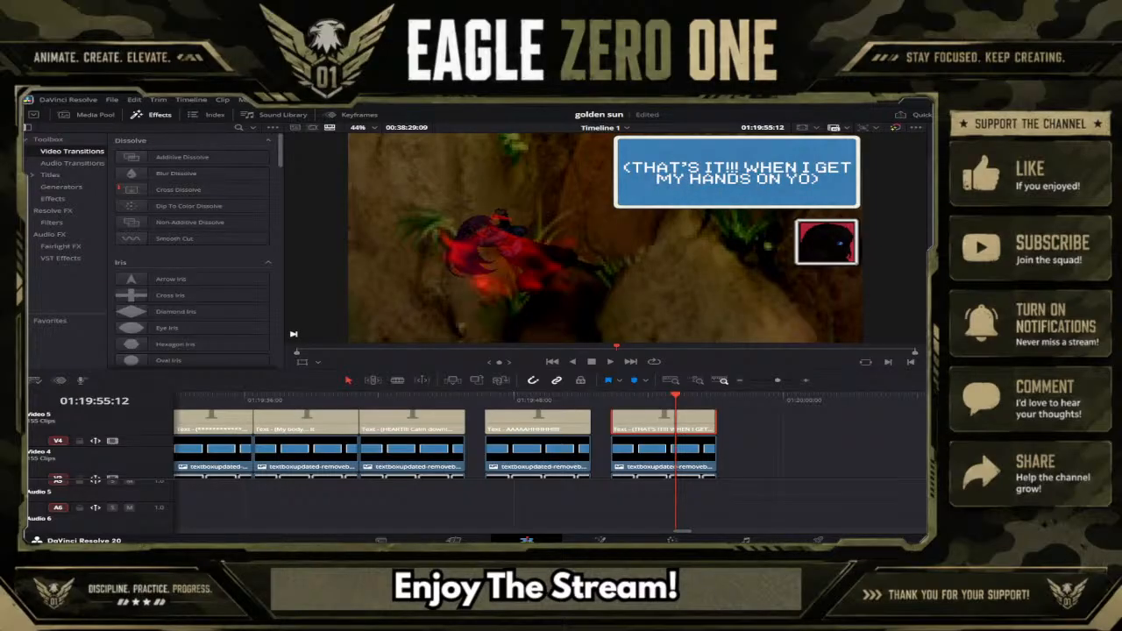
type("U")
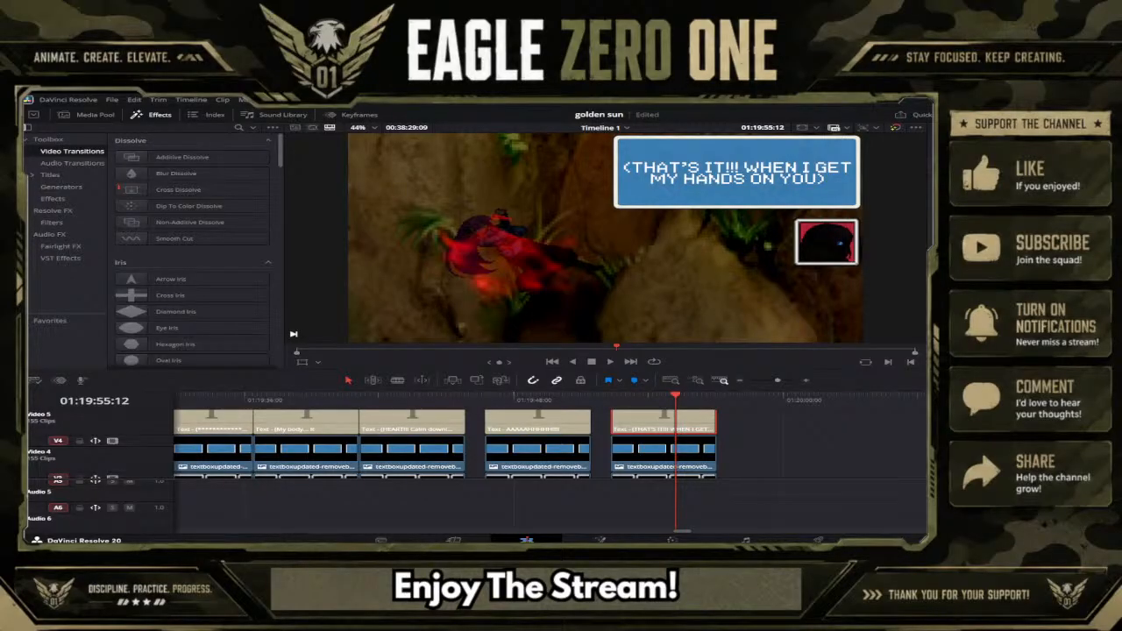
Step: Delete the three surplus short battle pieces on Video 1 beyond the end of the new dialogue at 01:19:57:04
scroll(785, 457, "down", 3)
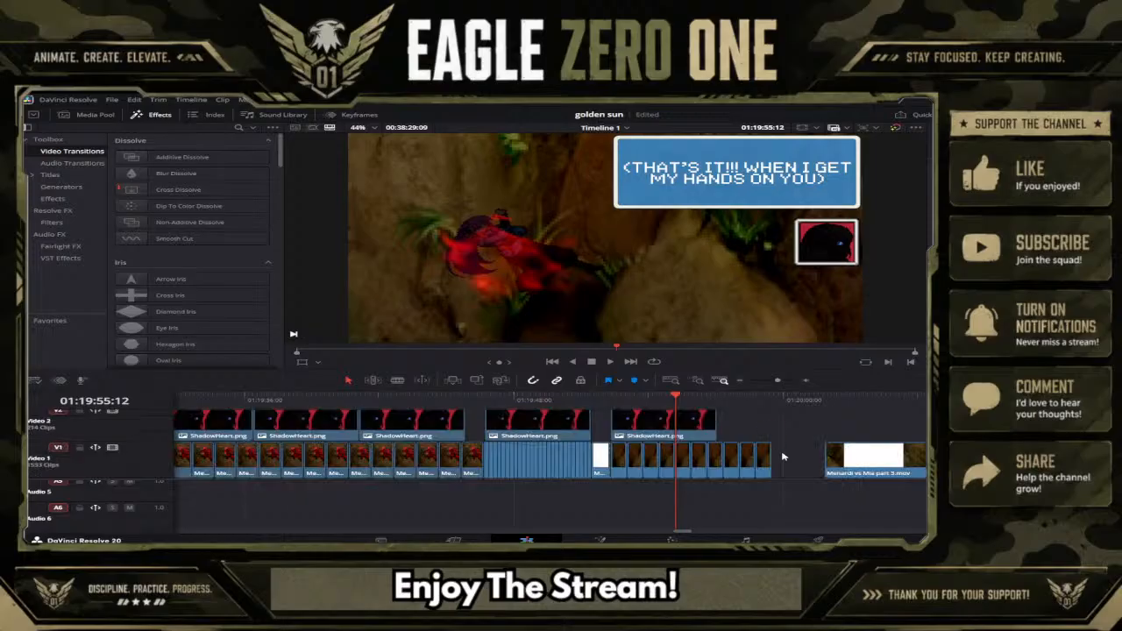
left_click_drag(612, 397, 717, 399)
left_click_drag(782, 454, 732, 456)
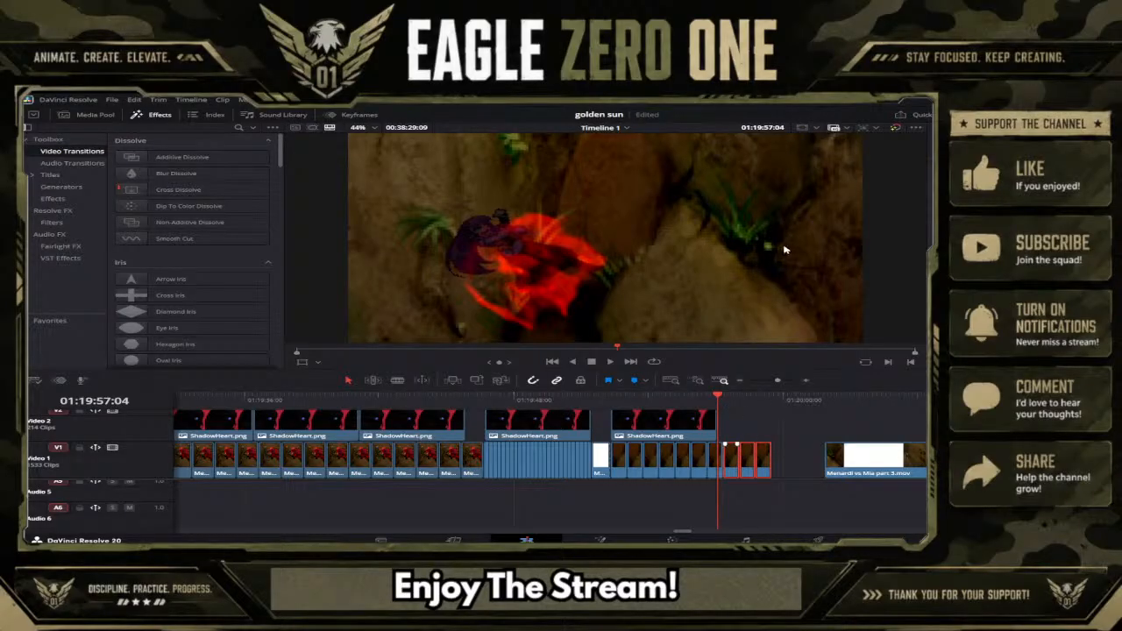
key("Delete")
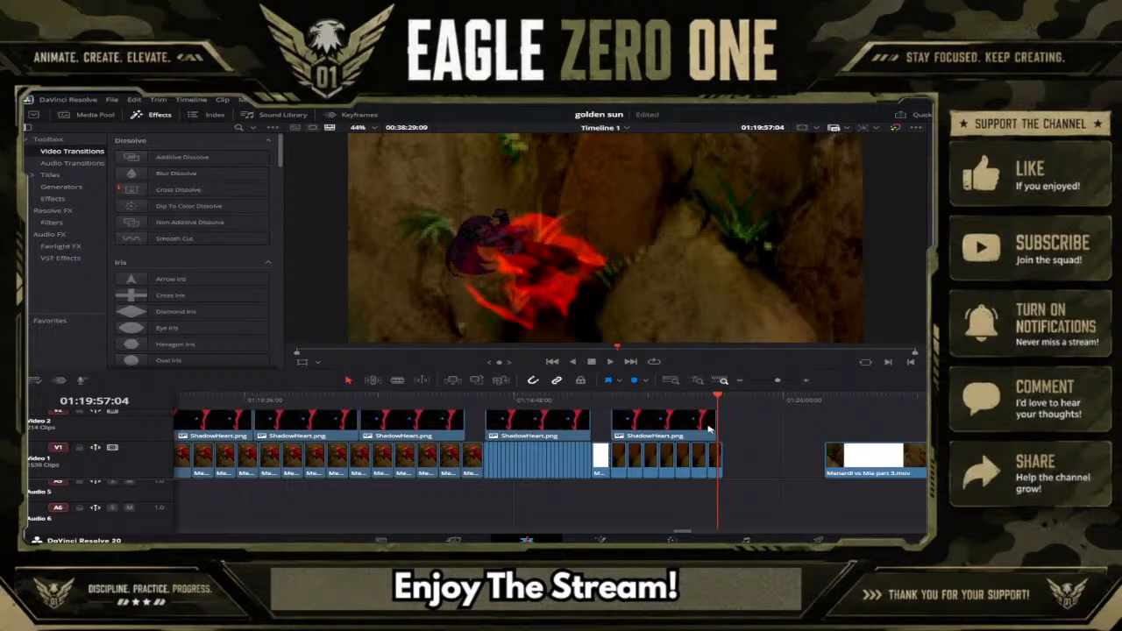
Step: Add "..." after "YOU" in the new dialogue text, inside the closing parenthesis
left_click(709, 401)
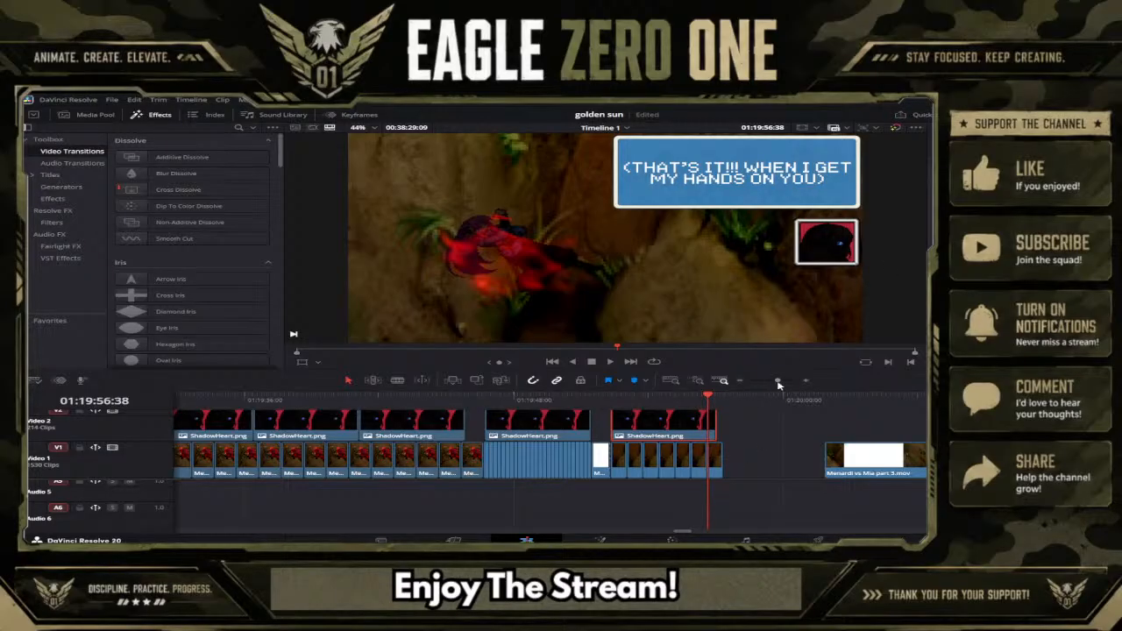
left_click_drag(777, 383, 775, 383)
scroll(668, 447, "up", 3)
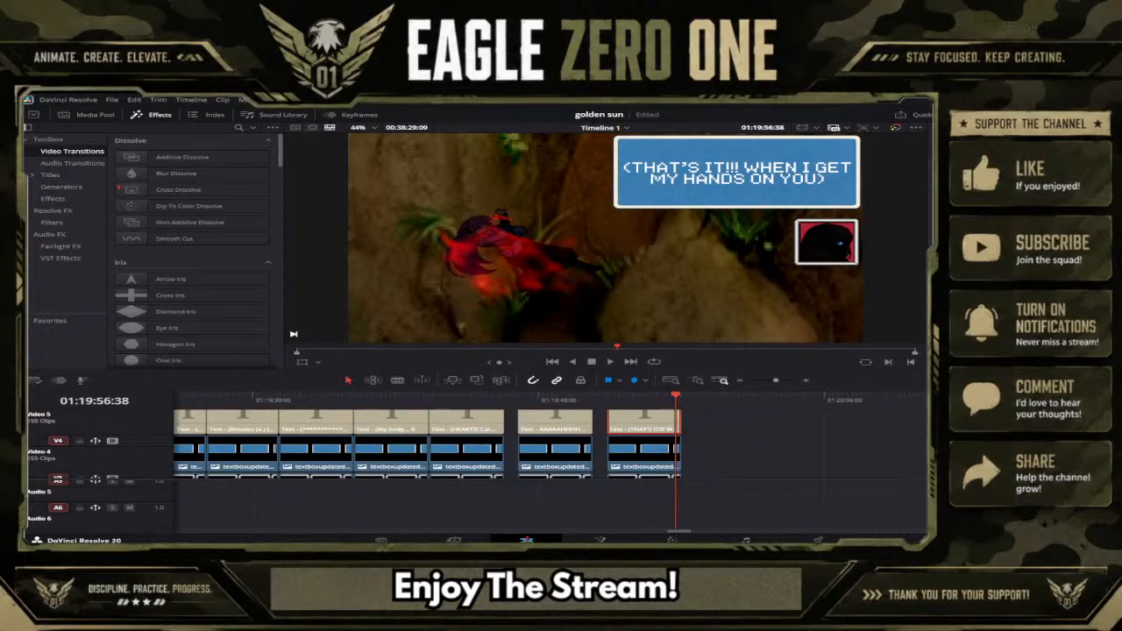
type("...")
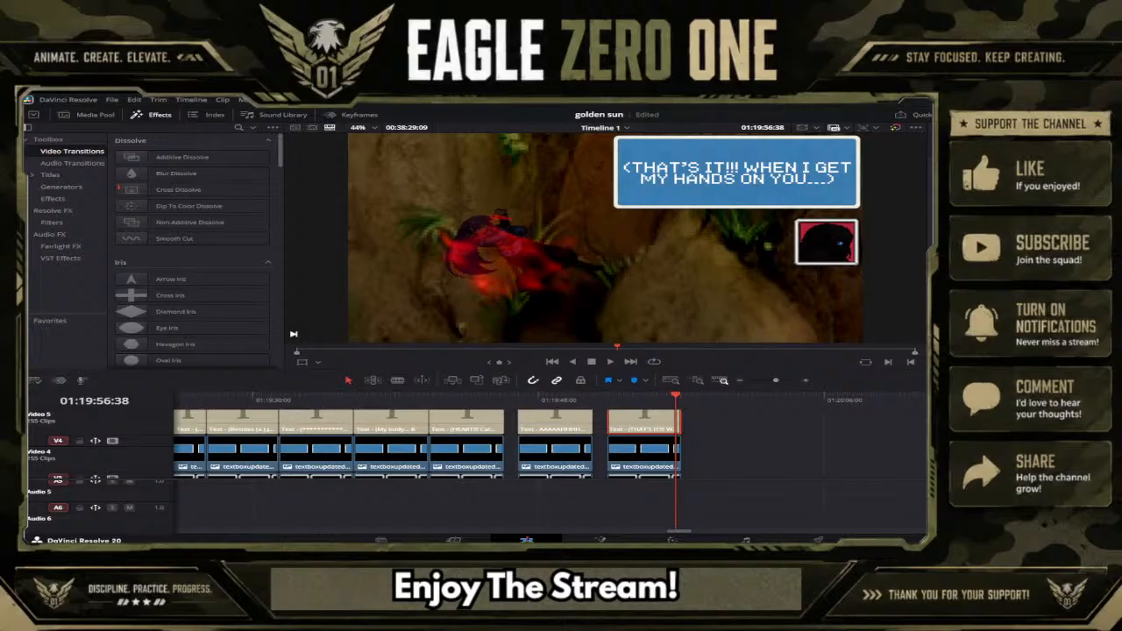
Step: Trim the last short battle piece to end with the dialogue at 01:19:57:04 and move the long "Menardi vs Mia part 3.mov" clip directly behind it
scroll(704, 452, "down", 3)
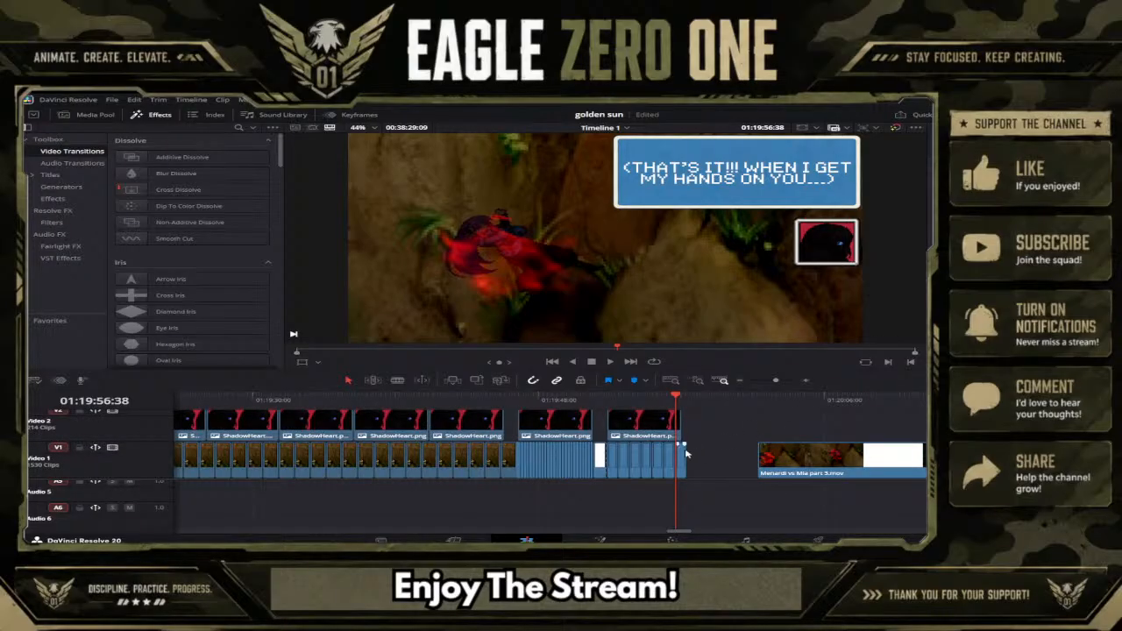
left_click(681, 399)
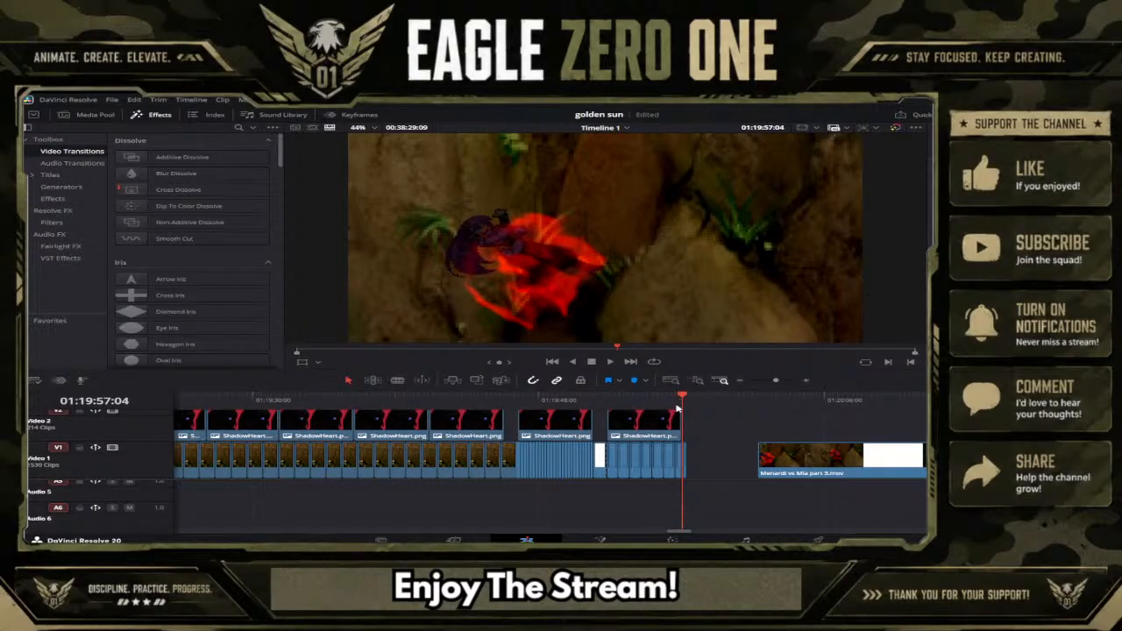
left_click_drag(687, 456, 681, 456)
left_click_drag(794, 473, 749, 469)
left_click_drag(619, 401, 683, 402)
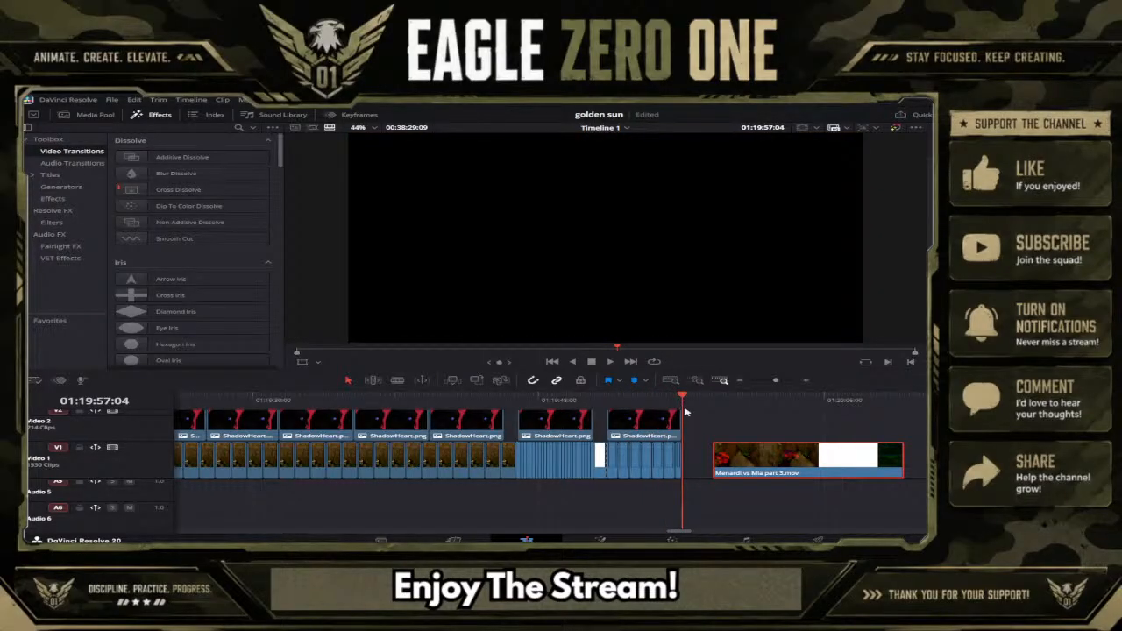
left_click_drag(743, 466, 716, 465)
Step: Scrub through the opening of the long "Menardi vs Mia part 3.mov" clip just behind the dialogue ending at 01:19:57:04
left_click_drag(685, 401, 700, 400)
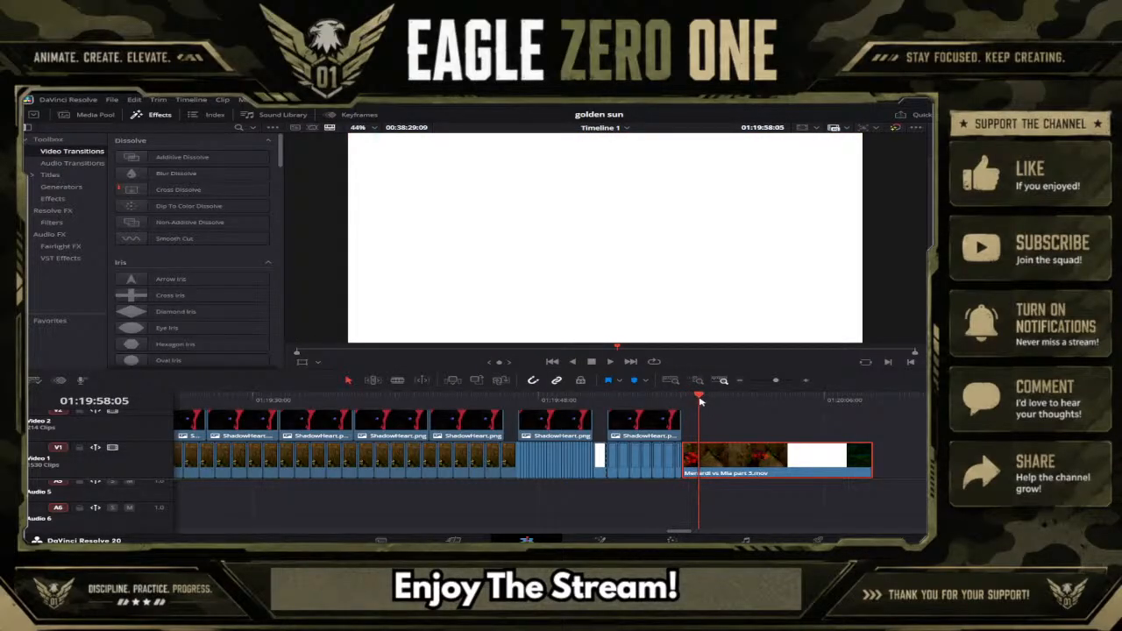
left_click(783, 381)
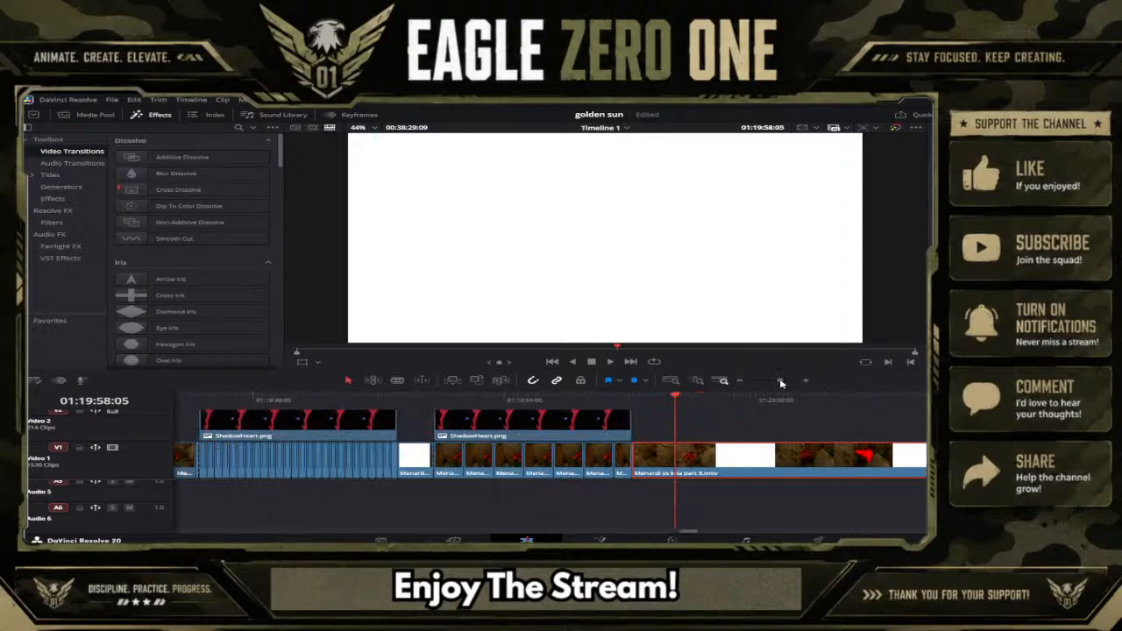
left_click(660, 401)
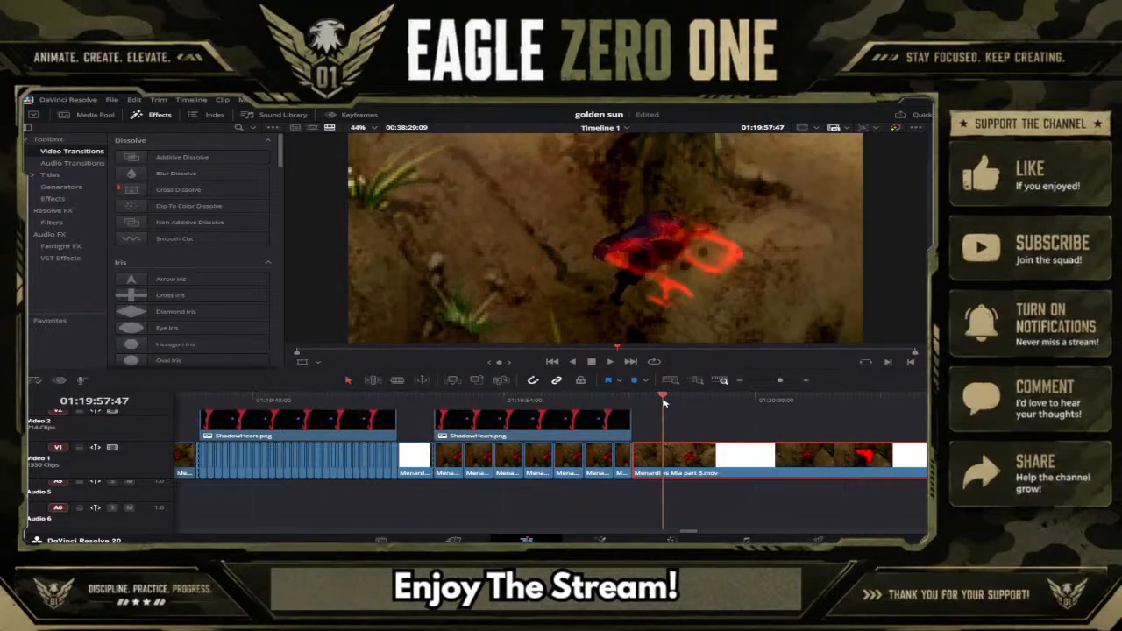
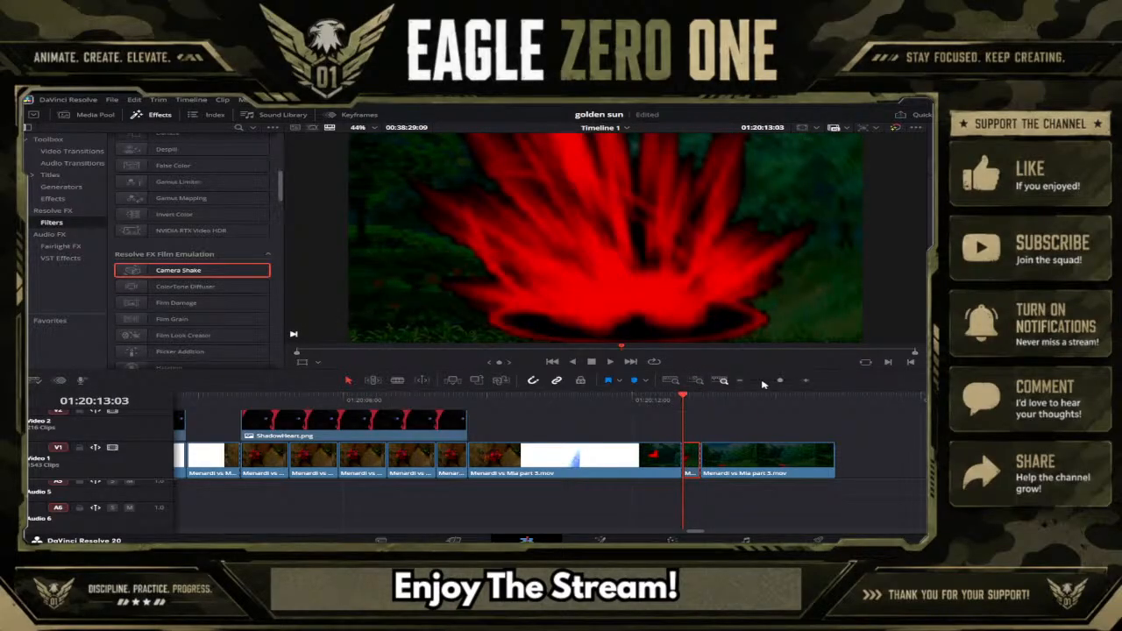
Step: Play back the earlier dialogue "There is some strange energy around us...." from about 01:17:30
left_click_drag(778, 384, 771, 382)
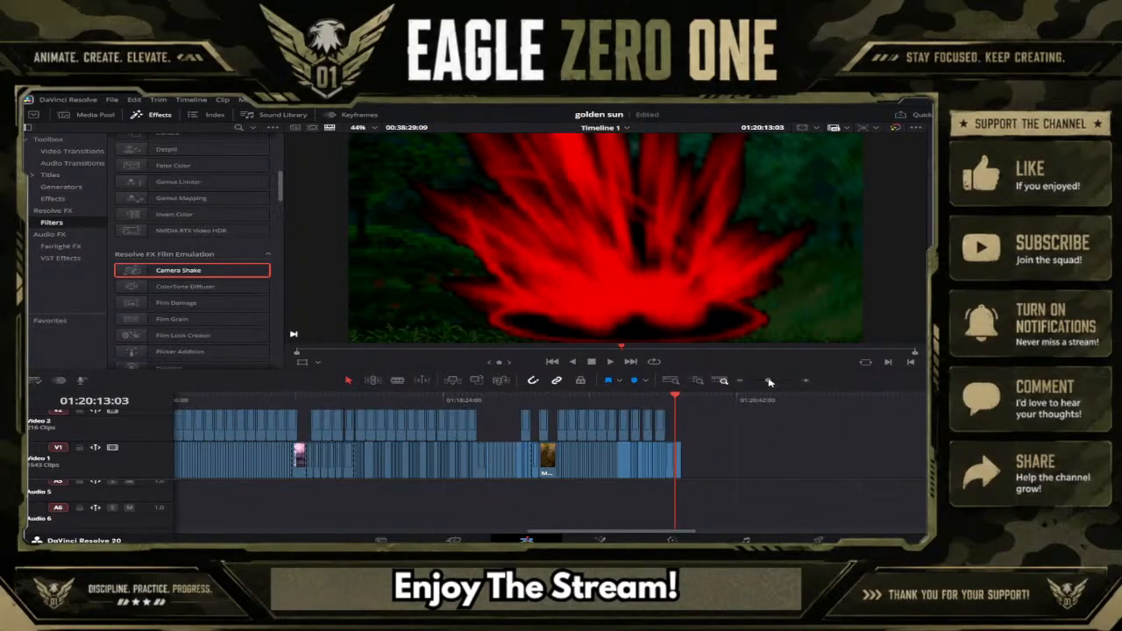
left_click(330, 398)
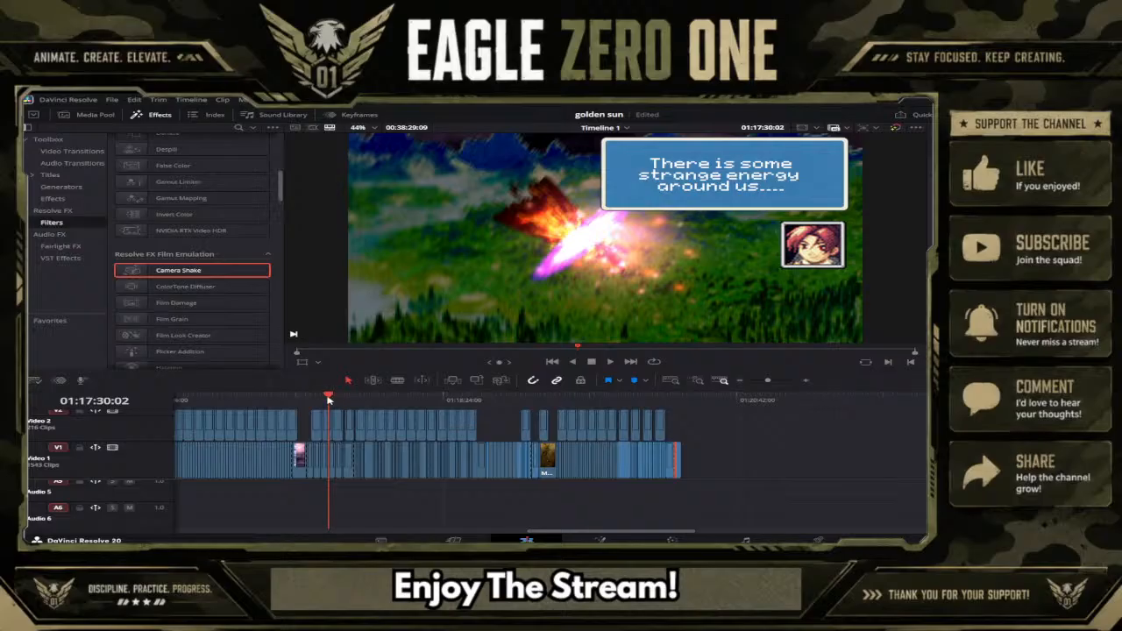
mouse_move(329, 398)
left_mouse_down()
mouse_move(343, 396)
mouse_move(329, 396)
left_mouse_up()
left_click(610, 361)
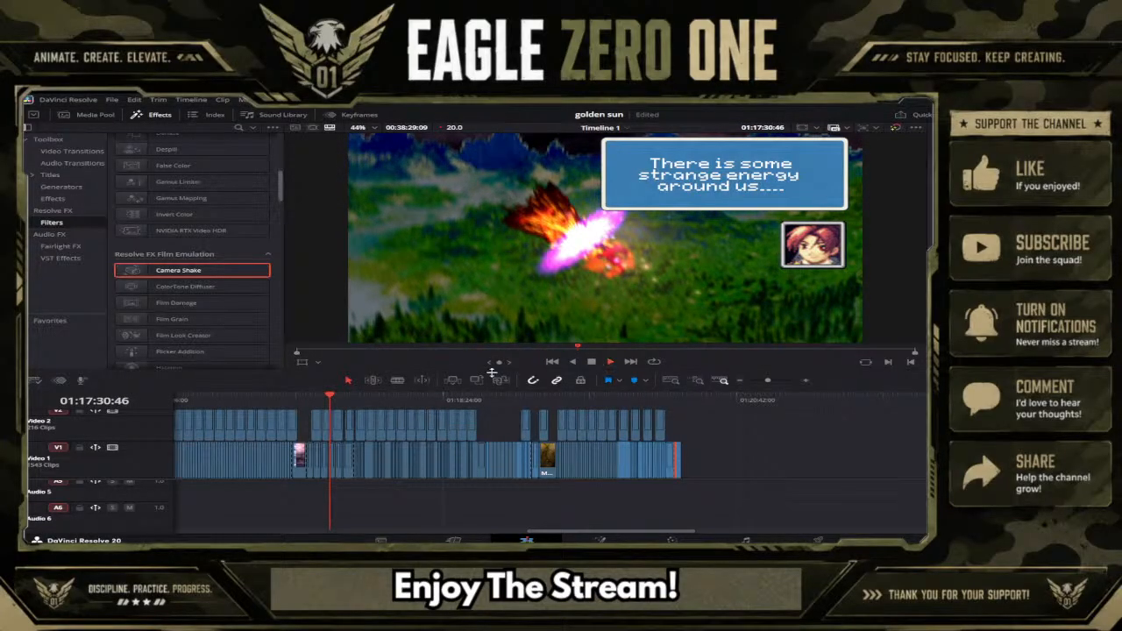
left_click(329, 396)
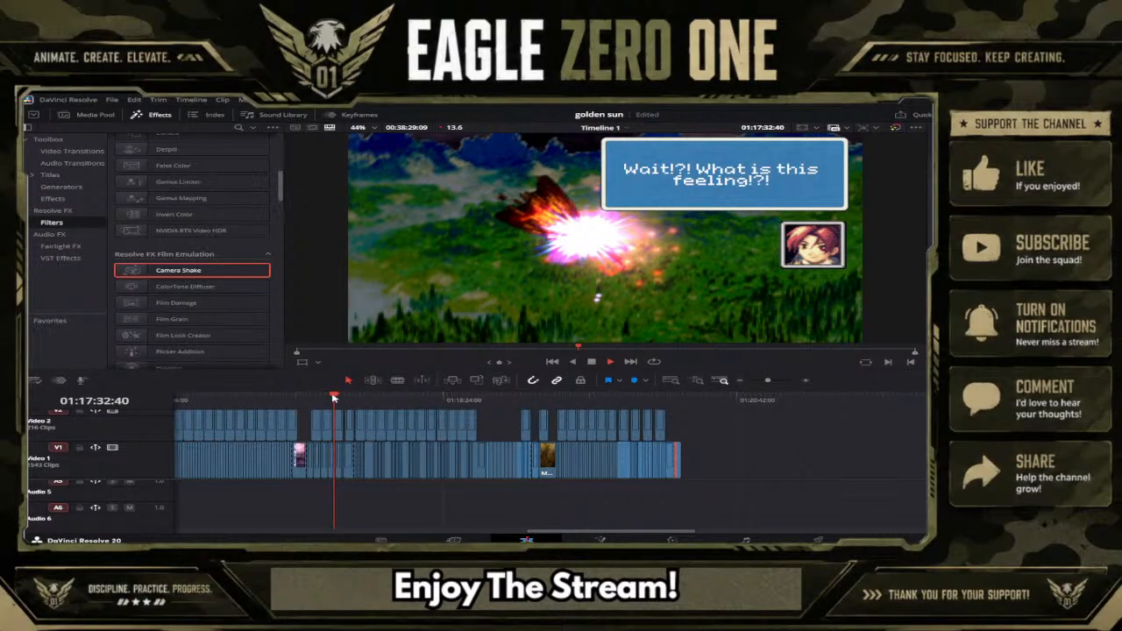
left_click(329, 396)
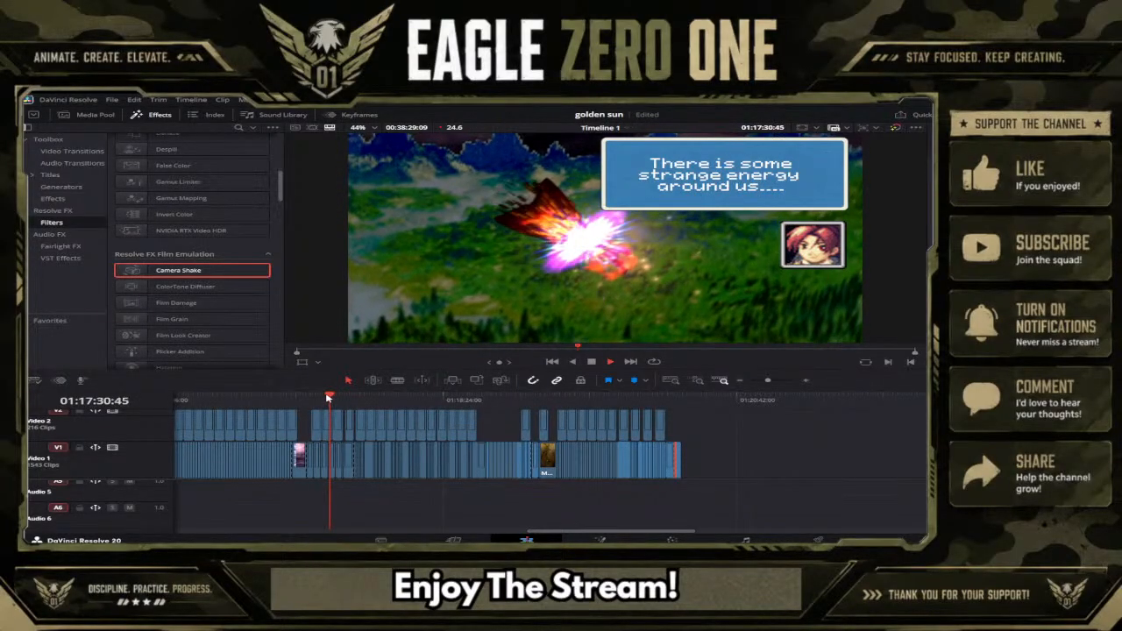
Step: Play back the end of the edited battle sequence from 01:20:12:08, following the "MY GUARD WAS BROKEN!?!" dialogue
left_click(662, 402)
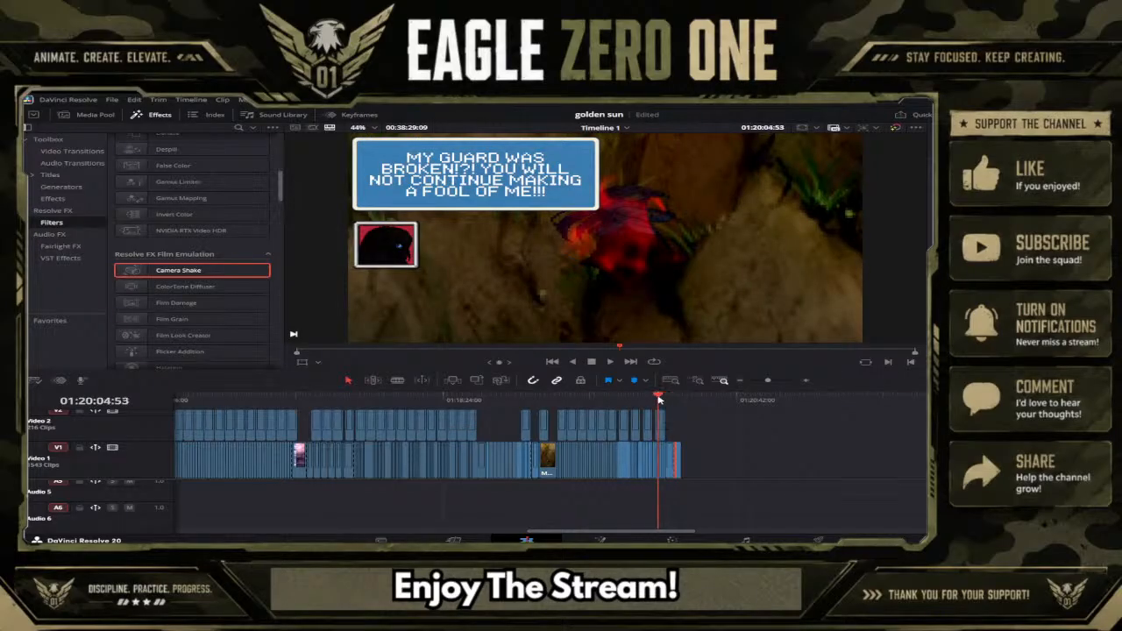
left_click(778, 380)
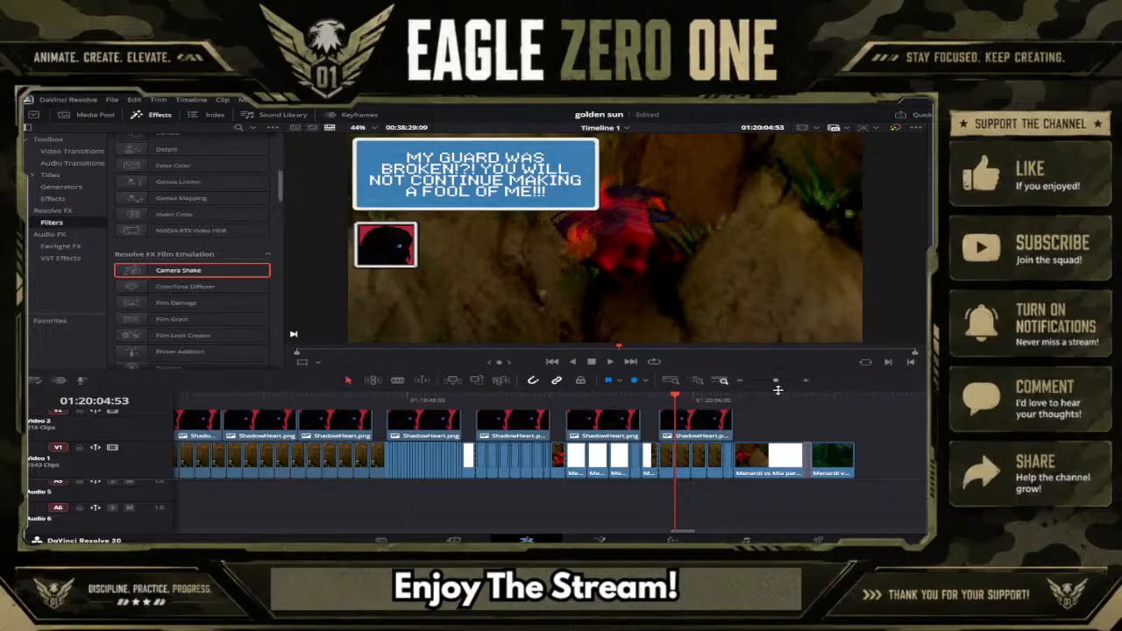
mouse_move(788, 398)
left_mouse_down()
mouse_move(811, 393)
mouse_move(789, 395)
left_mouse_up()
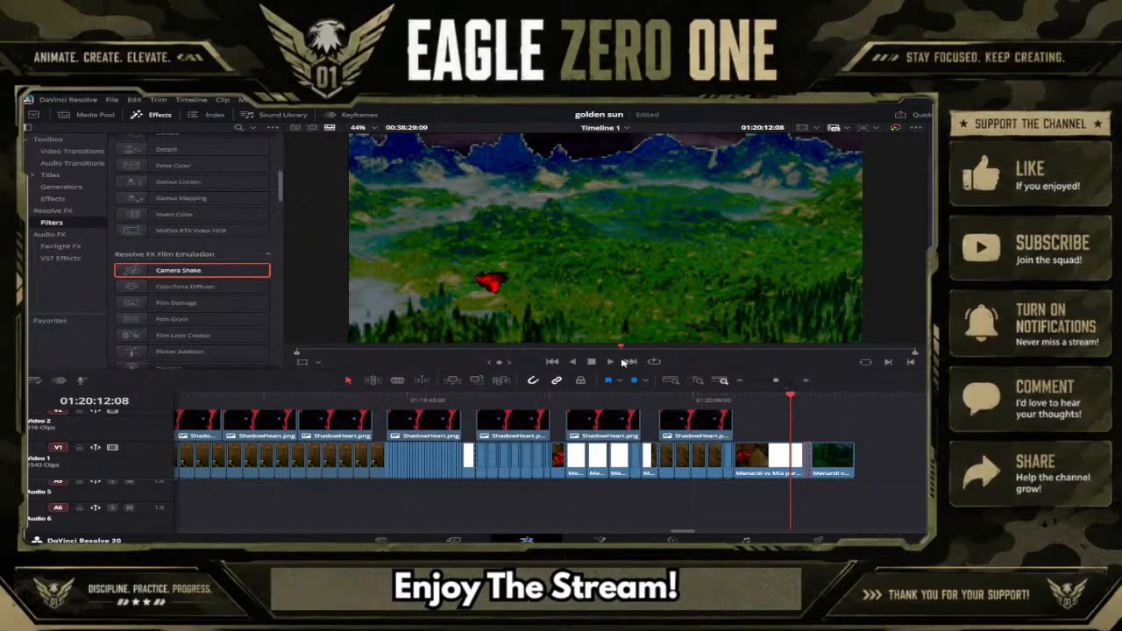
left_click(610, 362)
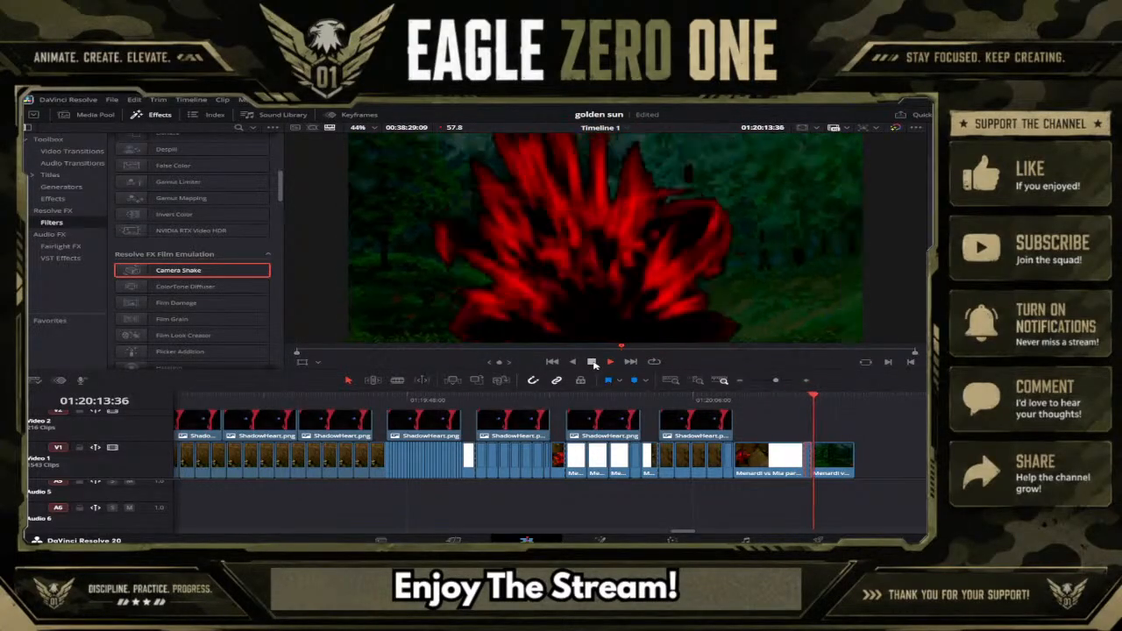
left_click(593, 363)
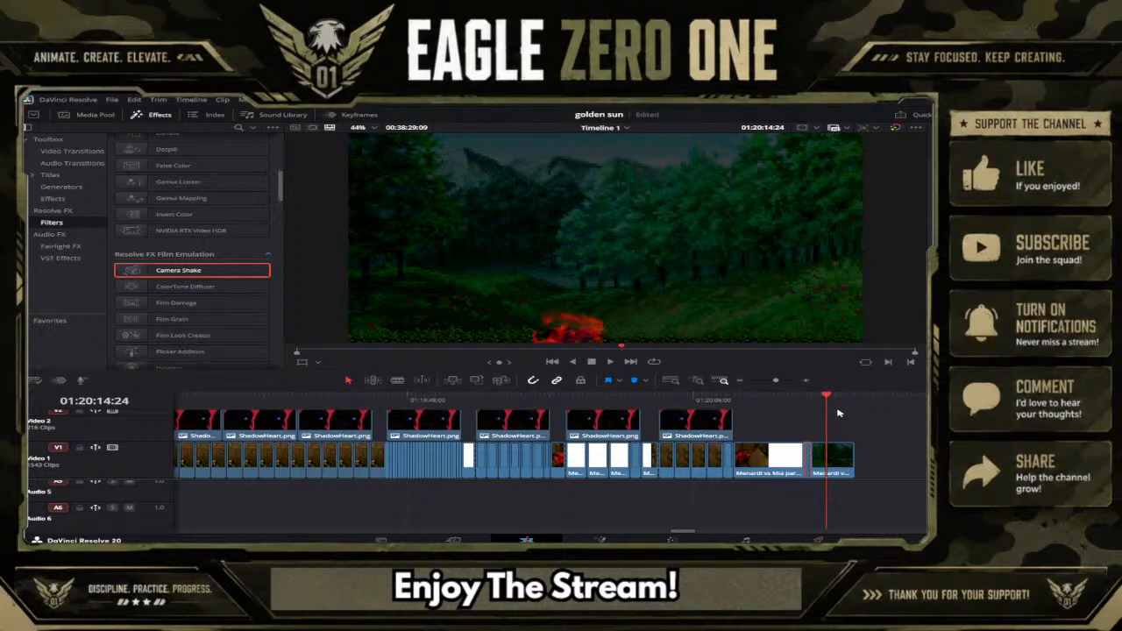
Step: Move the short battle pieces between 01:24:08:01 and 01:24:39:11 on Video 1 directly behind the last edited clip at 01:20:16:14
left_click_drag(826, 401, 855, 404)
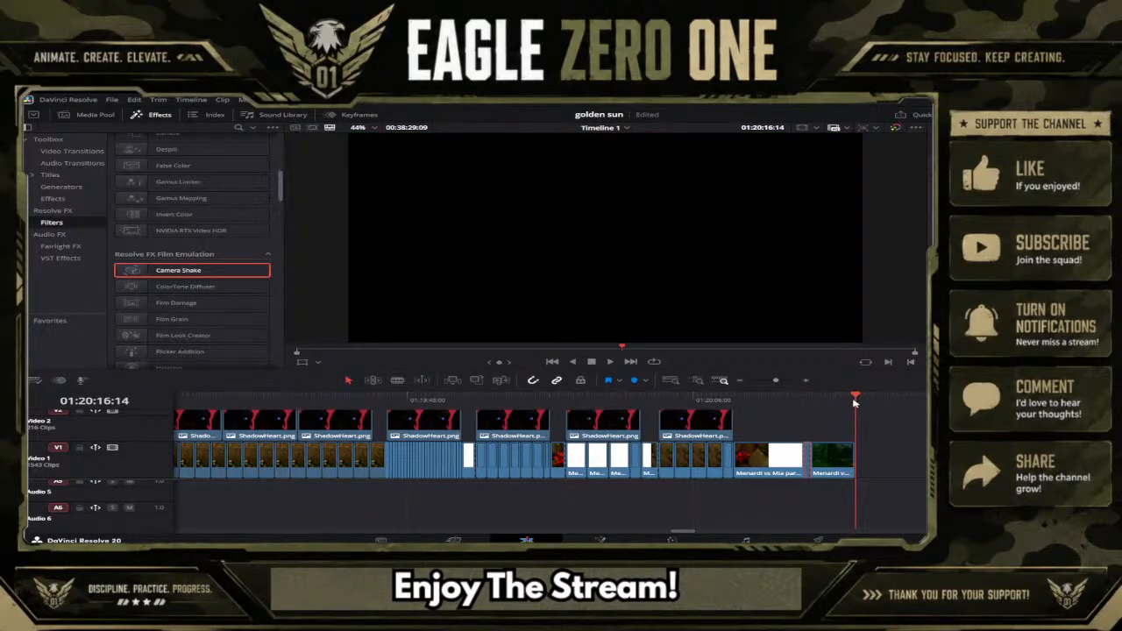
mouse_move(776, 381)
left_mouse_down()
mouse_move(764, 386)
mouse_move(773, 382)
left_mouse_up()
left_click(875, 397)
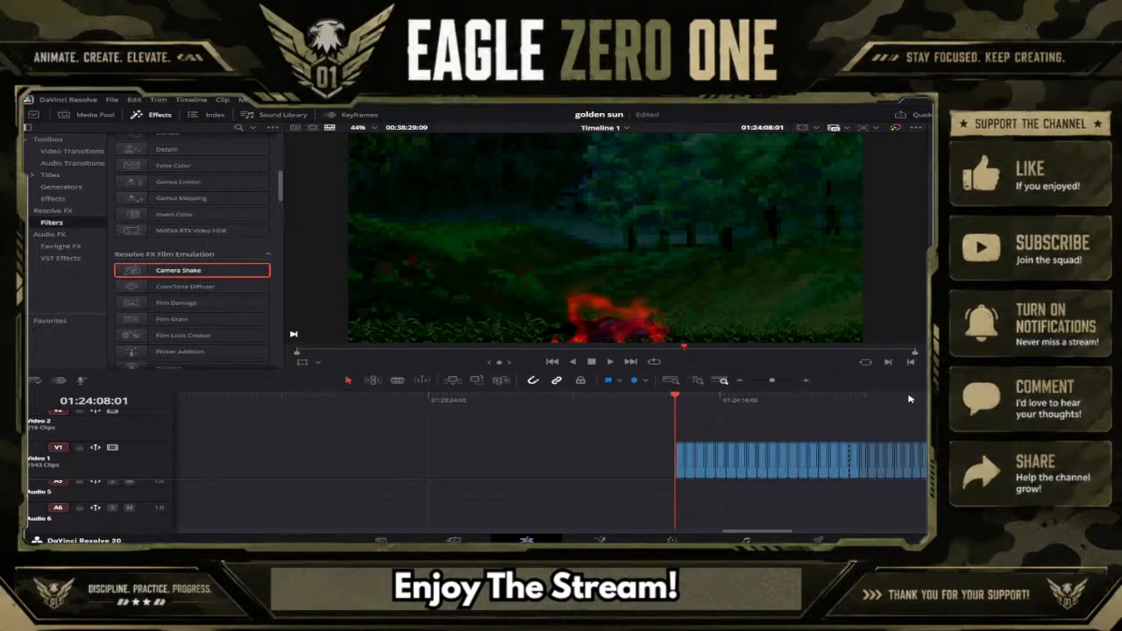
left_click(851, 397)
mouse_move(851, 397)
left_mouse_down()
mouse_move(688, 397)
mouse_move(849, 399)
left_mouse_up()
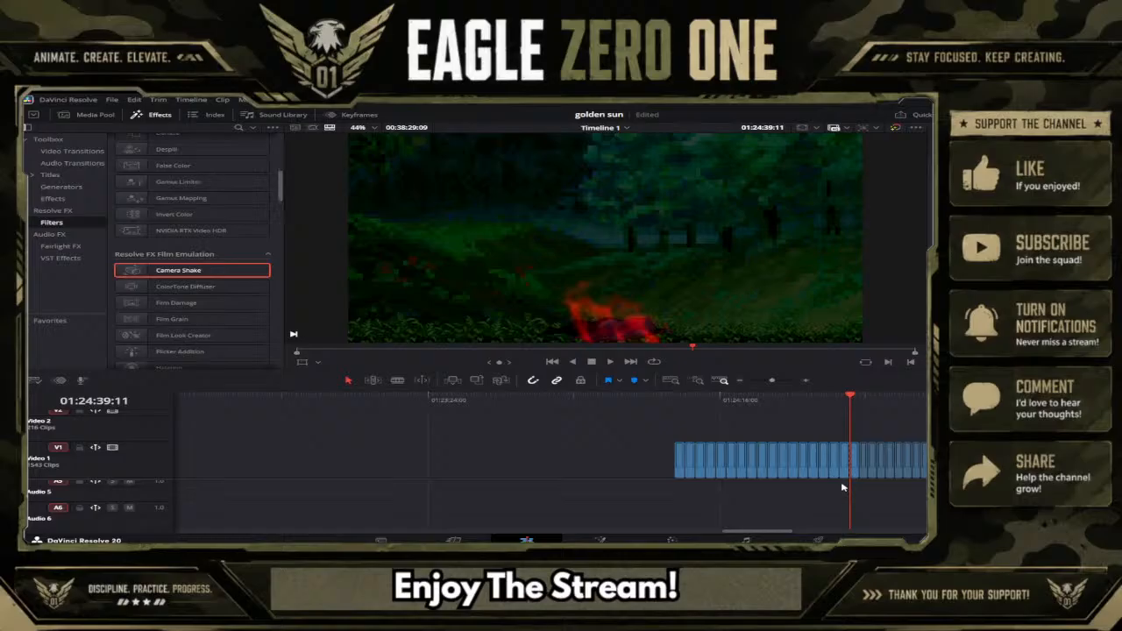
left_click_drag(839, 483, 677, 455)
left_click(765, 383)
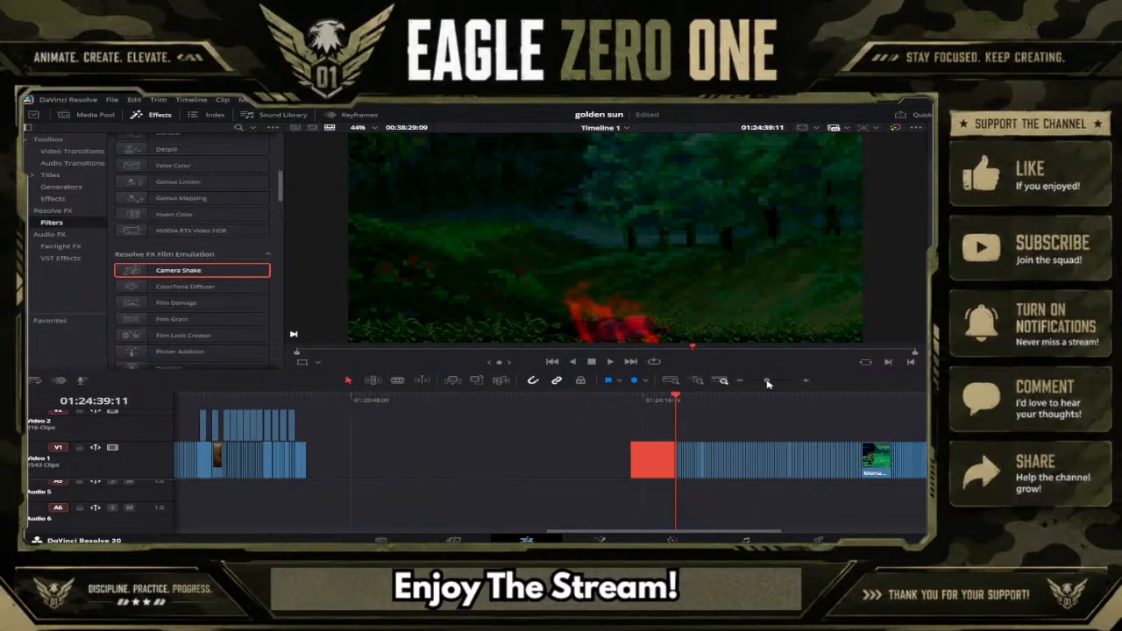
left_click_drag(635, 454, 317, 466)
Step: Paste a copy of the moved block of short battle pieces directly behind it at 01:20:47:24
left_click(351, 404)
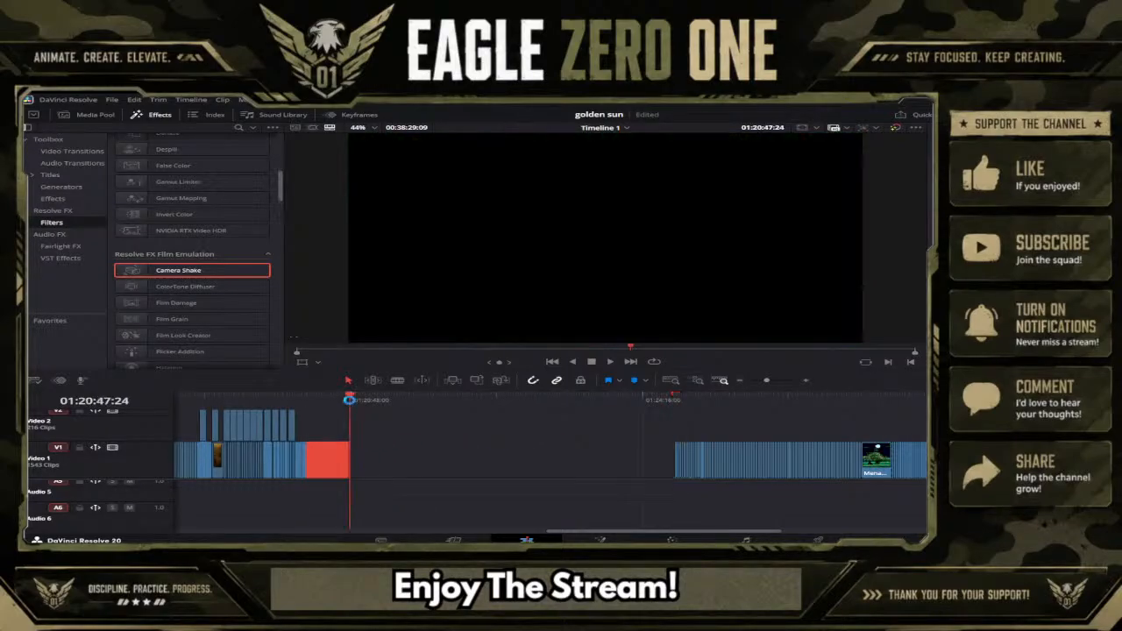
key("ctrl+v")
key("ctrl+v")
key("ctrl+v")
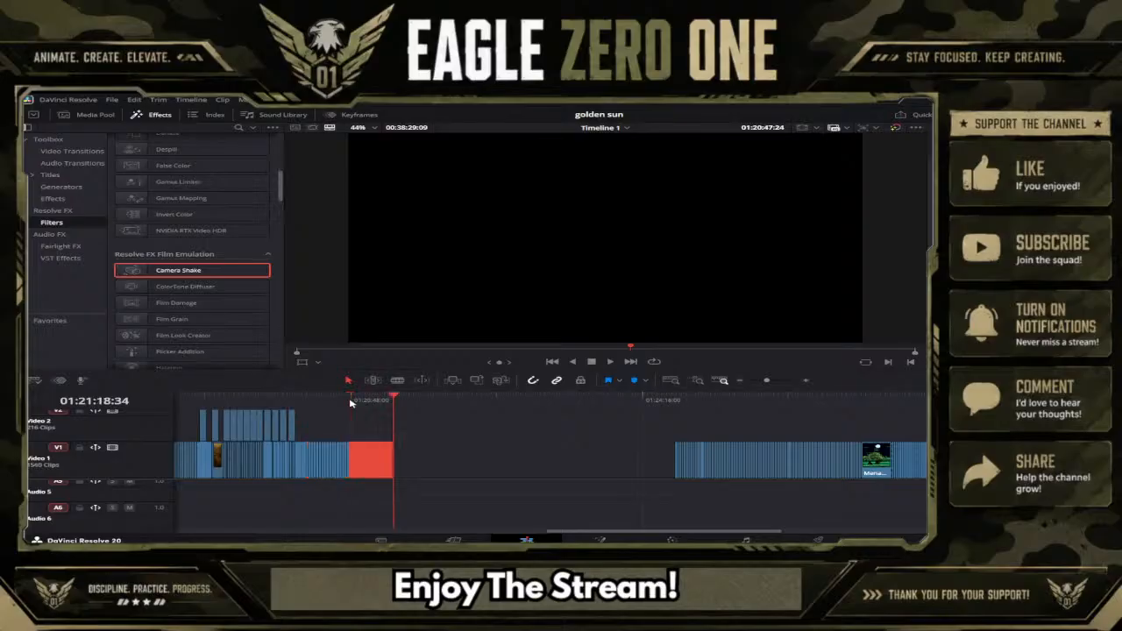
Step: Copy the "MY GUARD WAS BROKEN!?!" dialogue set with its text, box, frame and portrait, and paste it at 01:20:16:14
left_click(303, 403)
left_click_drag(787, 383, 779, 383)
scroll(502, 446, "up", 3)
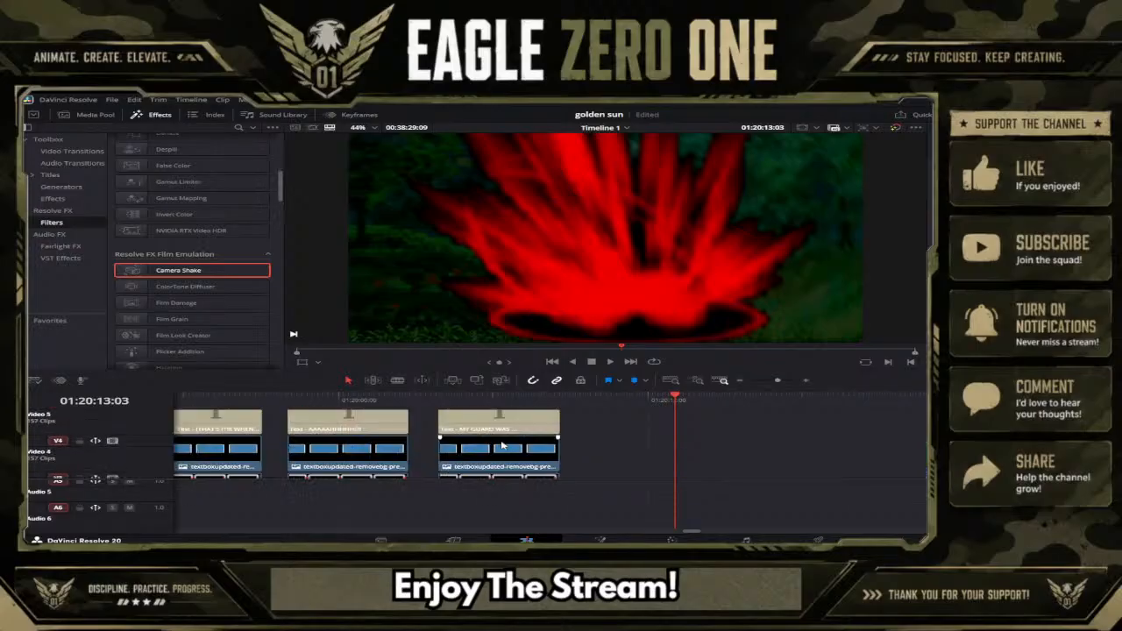
scroll(502, 445, "up", 2)
scroll(504, 447, "down", 1)
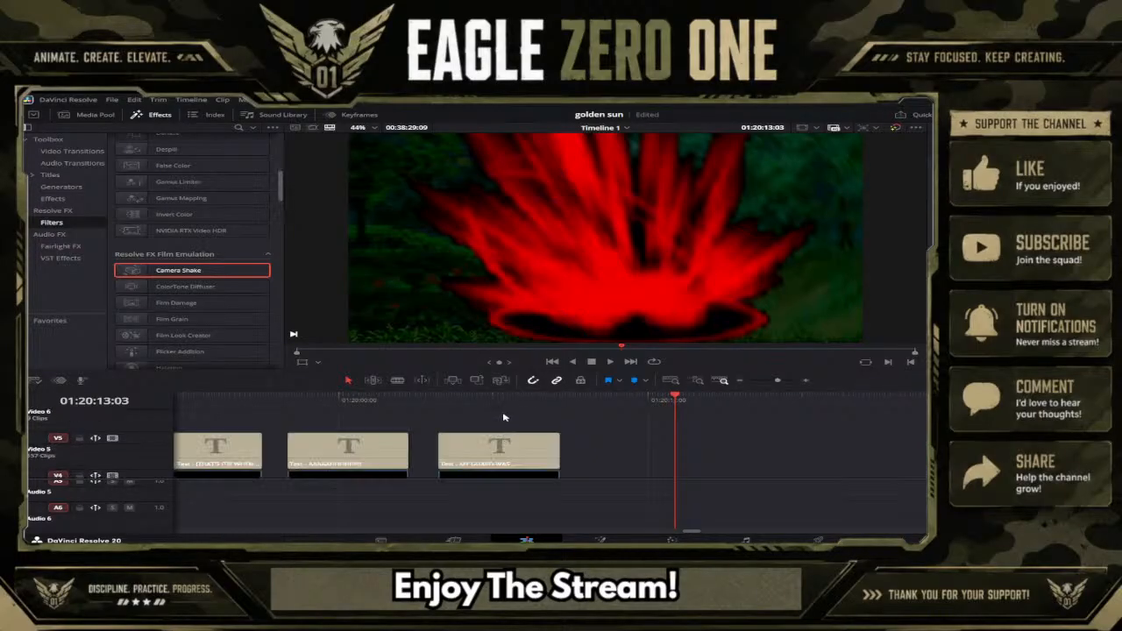
left_click(506, 449)
scroll(509, 469, "down", 3)
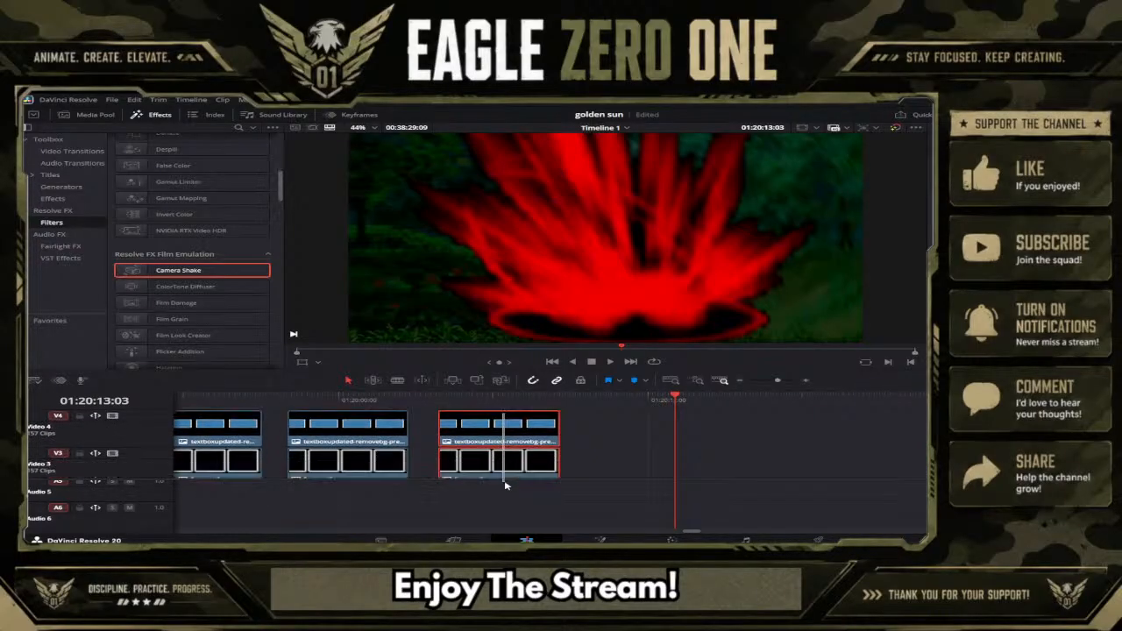
scroll(512, 484, "down", 1)
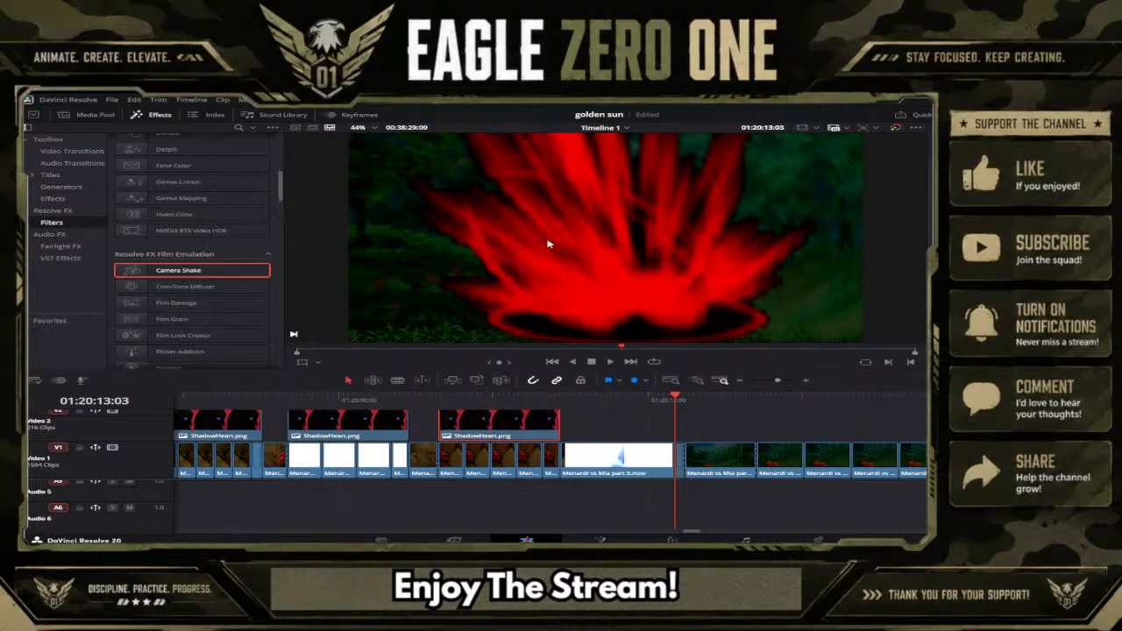
left_click_drag(625, 405, 758, 407)
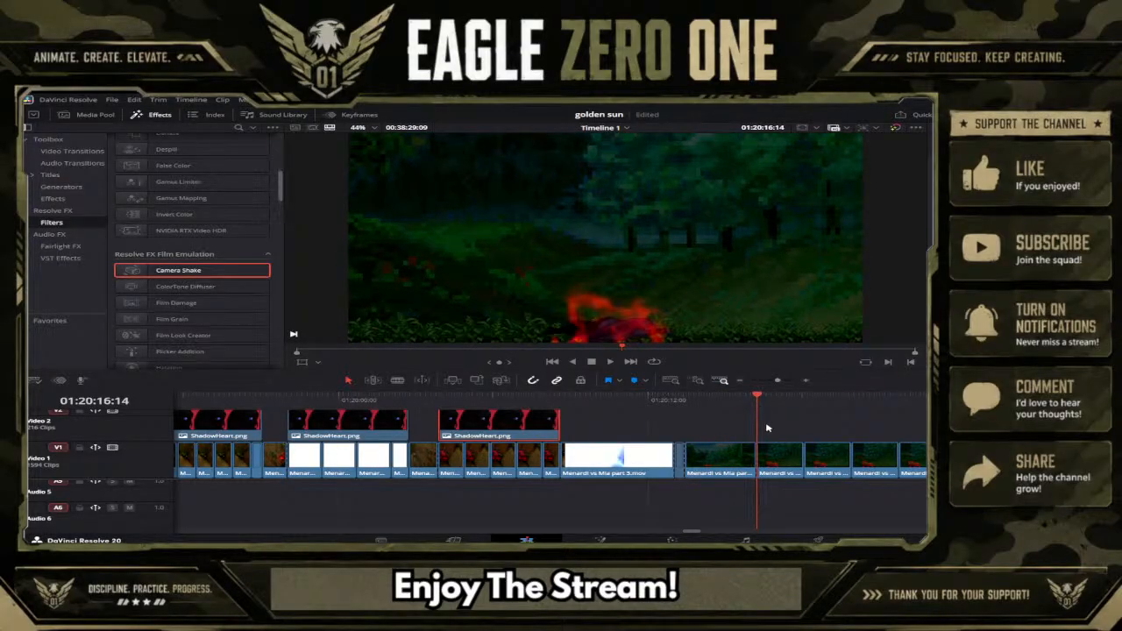
key("ctrl+v")
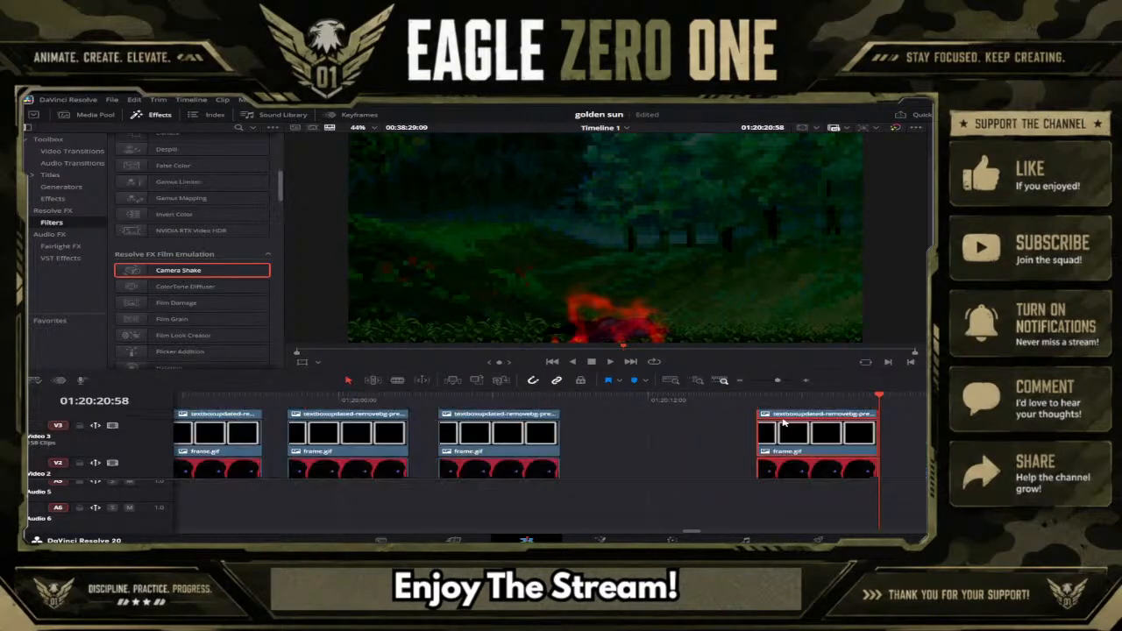
Step: Shift the portrait and its frame in the pasted dialogue horizontally so they sit beneath the right end of the text box
scroll(784, 430, "up", 3)
left_click(783, 400)
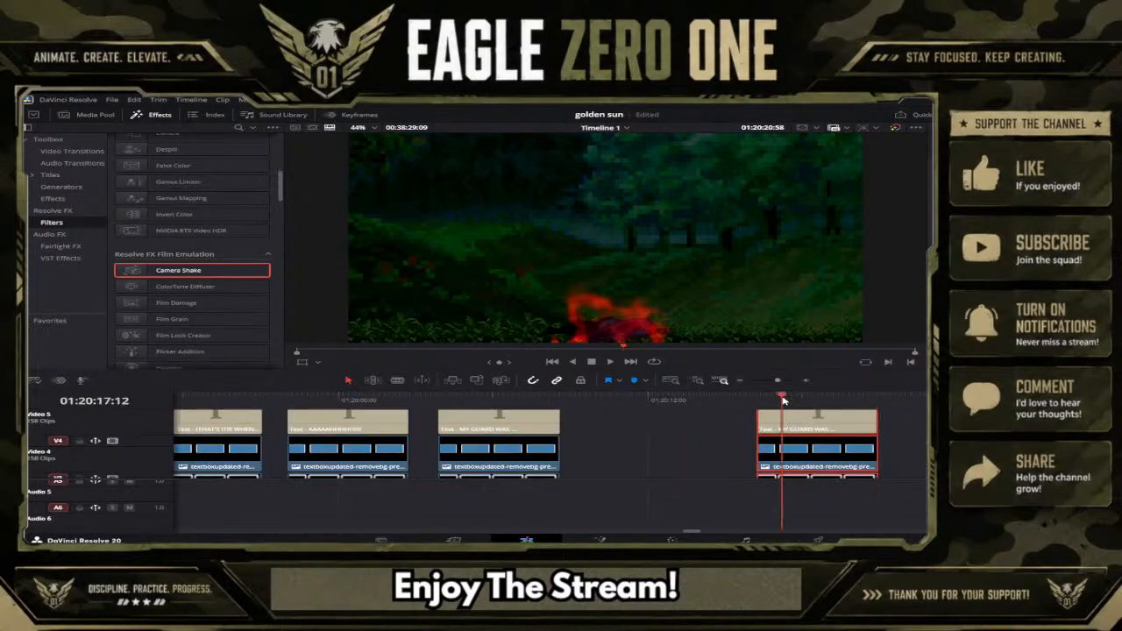
left_click(892, 424)
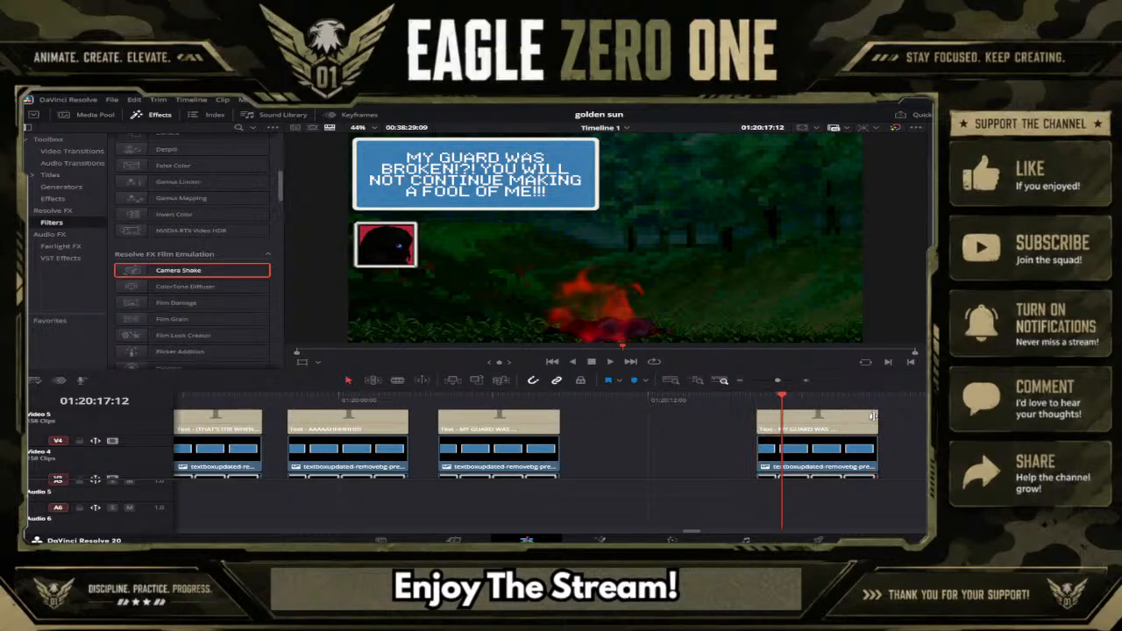
scroll(900, 443, "down", 1)
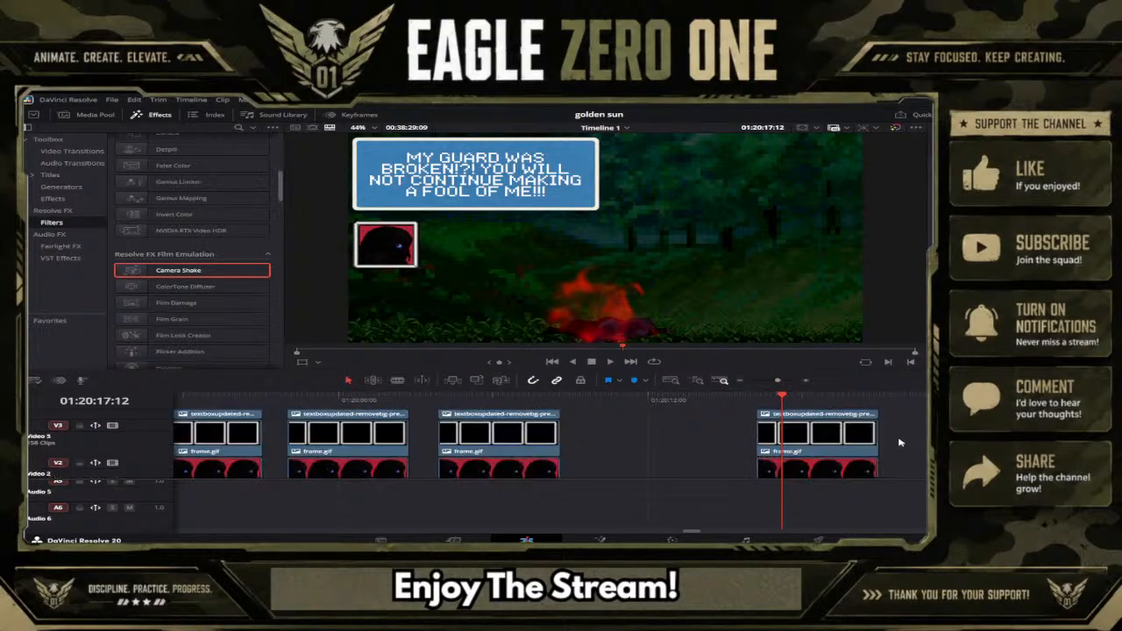
scroll(900, 442, "up", 1)
scroll(899, 443, "down", 2)
scroll(900, 442, "down", 1)
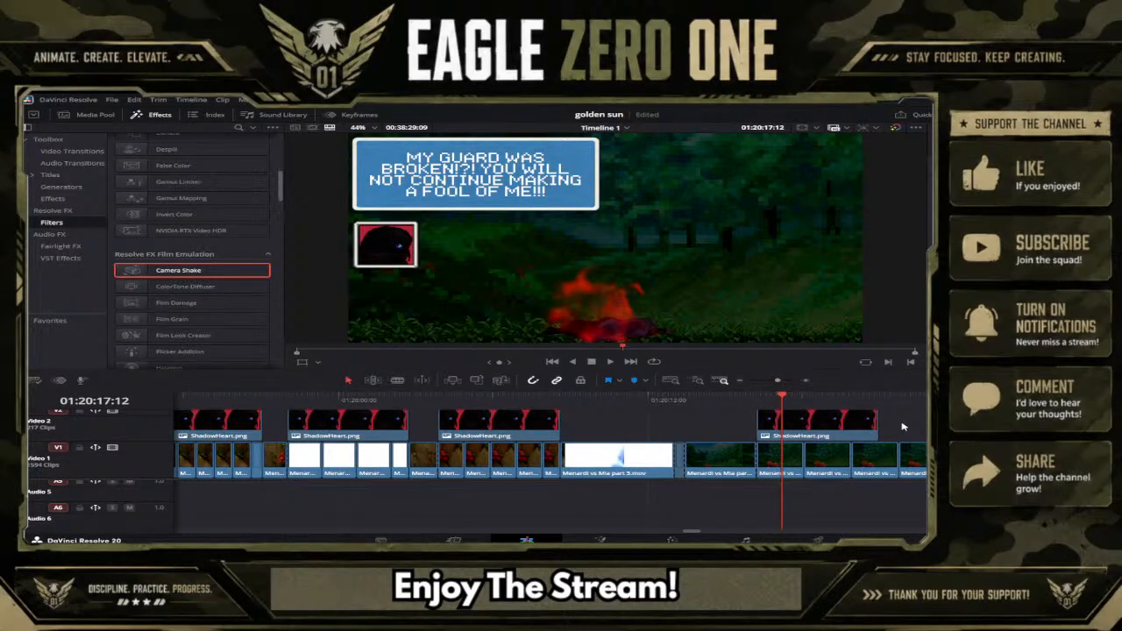
scroll(902, 427, "up", 1)
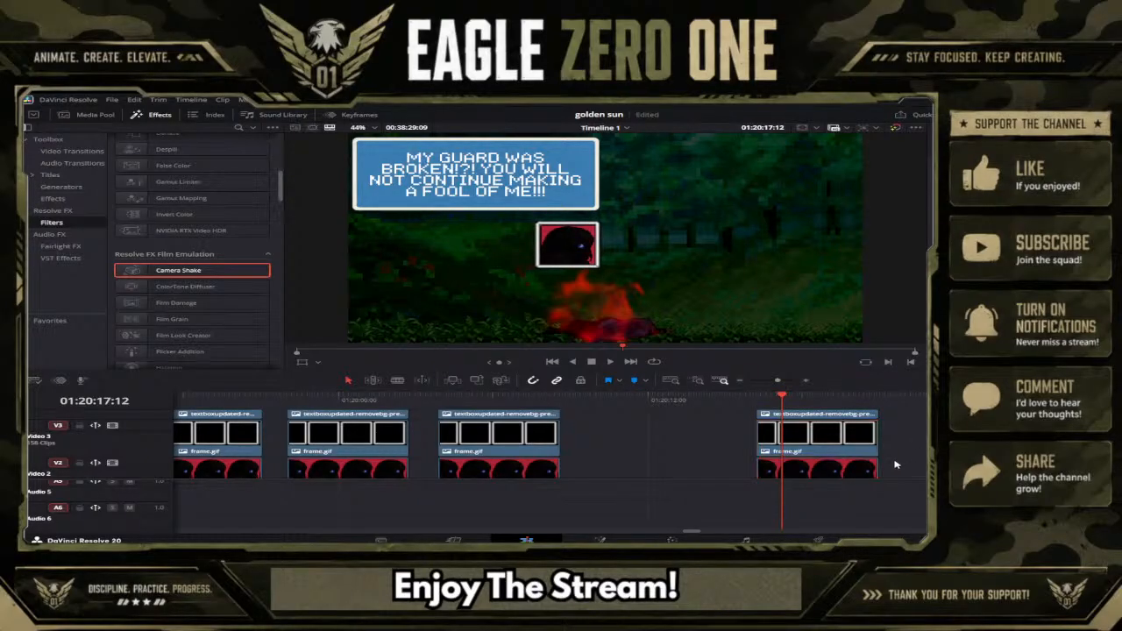
Step: Replace the text of the dialogue pasted at 01:20:16:14 with "Ow... That hurt..."
scroll(899, 466, "up", 2)
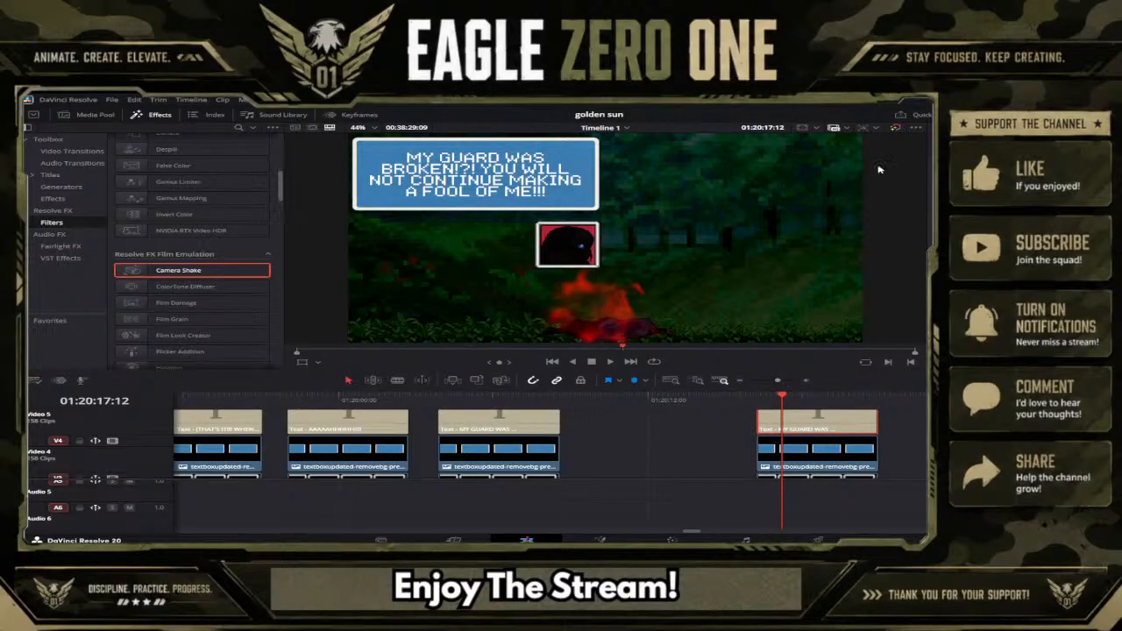
type("Oh")
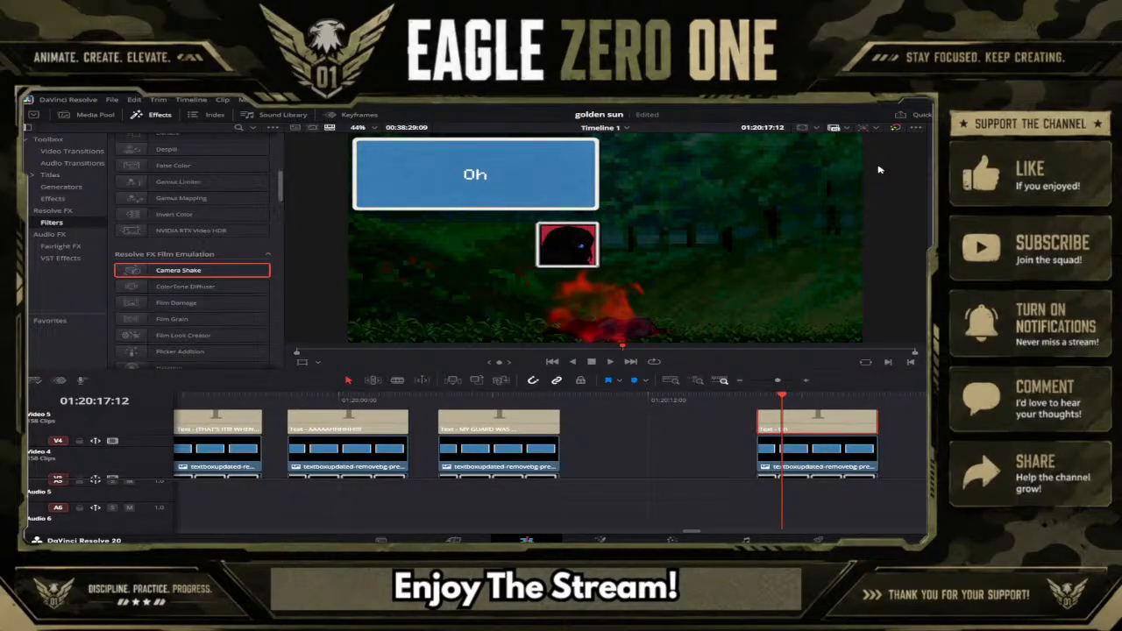
key("BackSpace")
type("w... That")
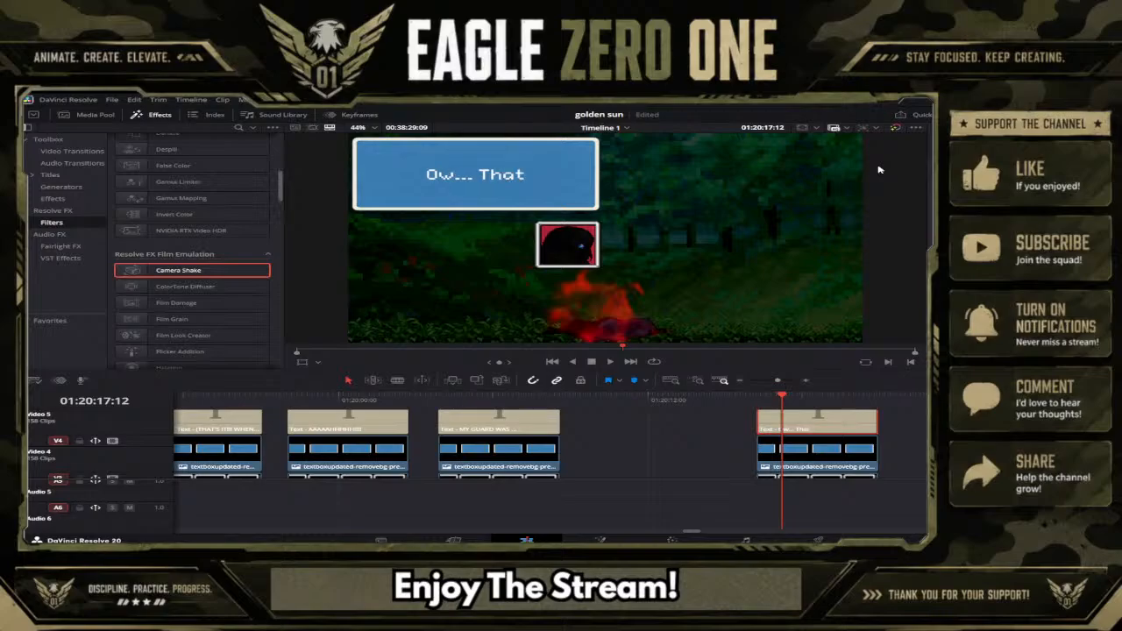
type(" hu")
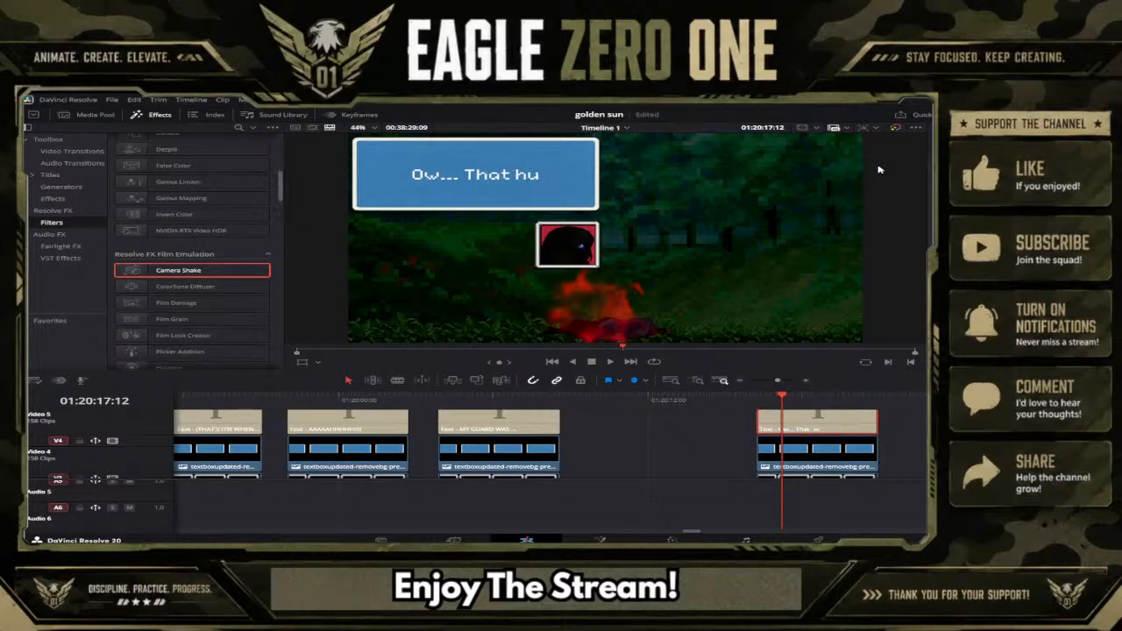
type("rt...")
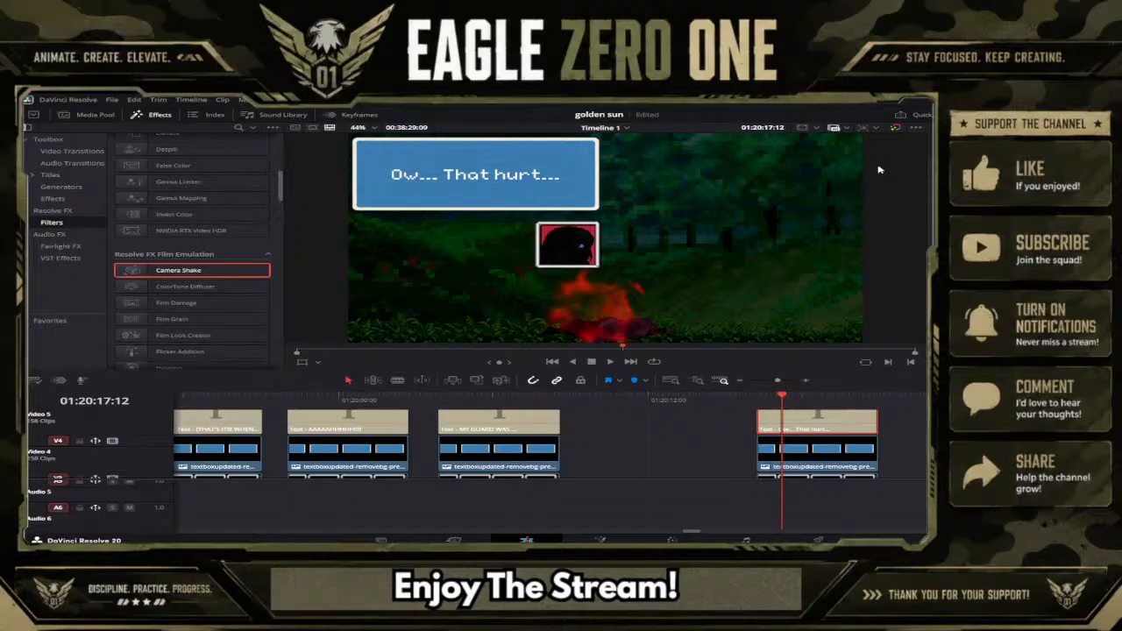
Step: Copy the "Ow... That hurt..." dialogue set with its text, box, frame and portrait, and paste it directly behind at 01:20:20:58
scroll(900, 445, "down", 3)
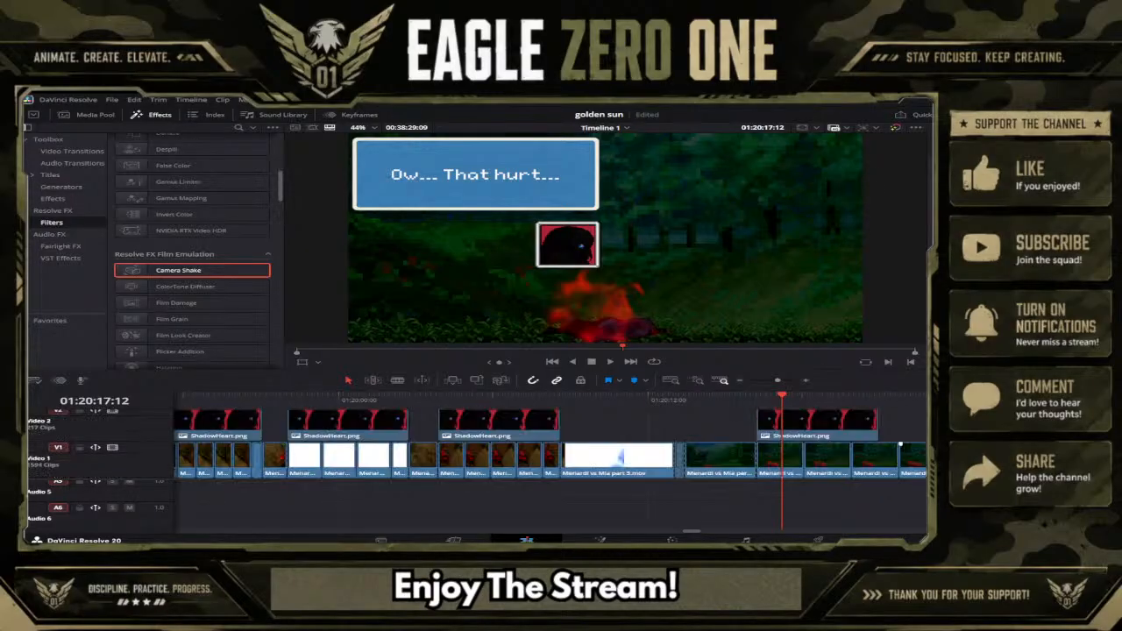
scroll(904, 437, "up", 3)
left_click_drag(906, 403, 822, 466)
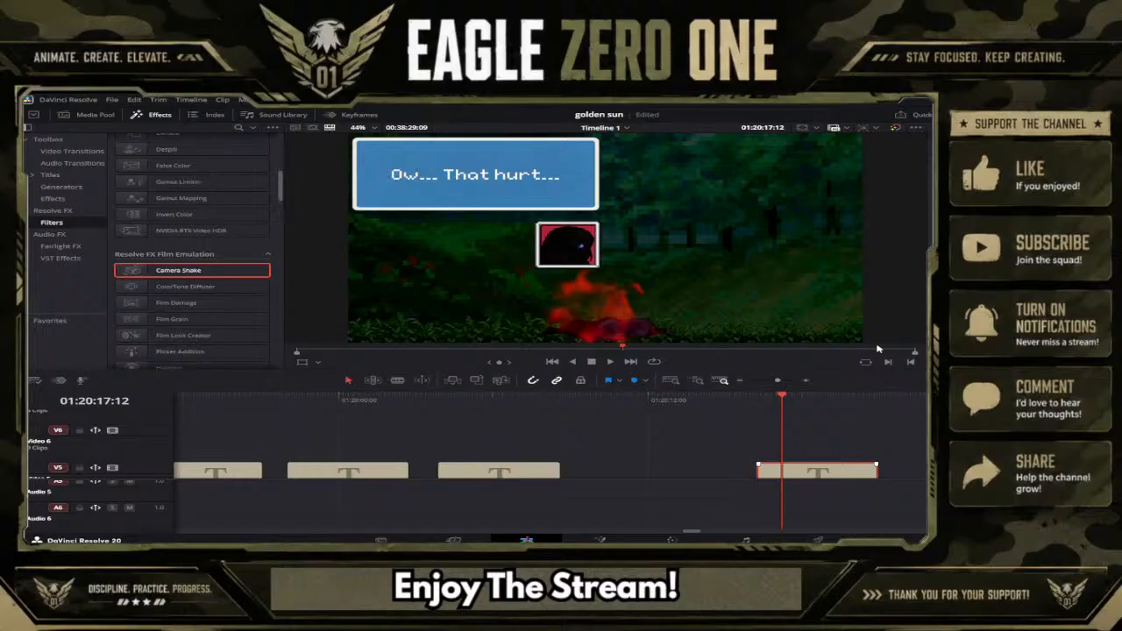
left_click(879, 401)
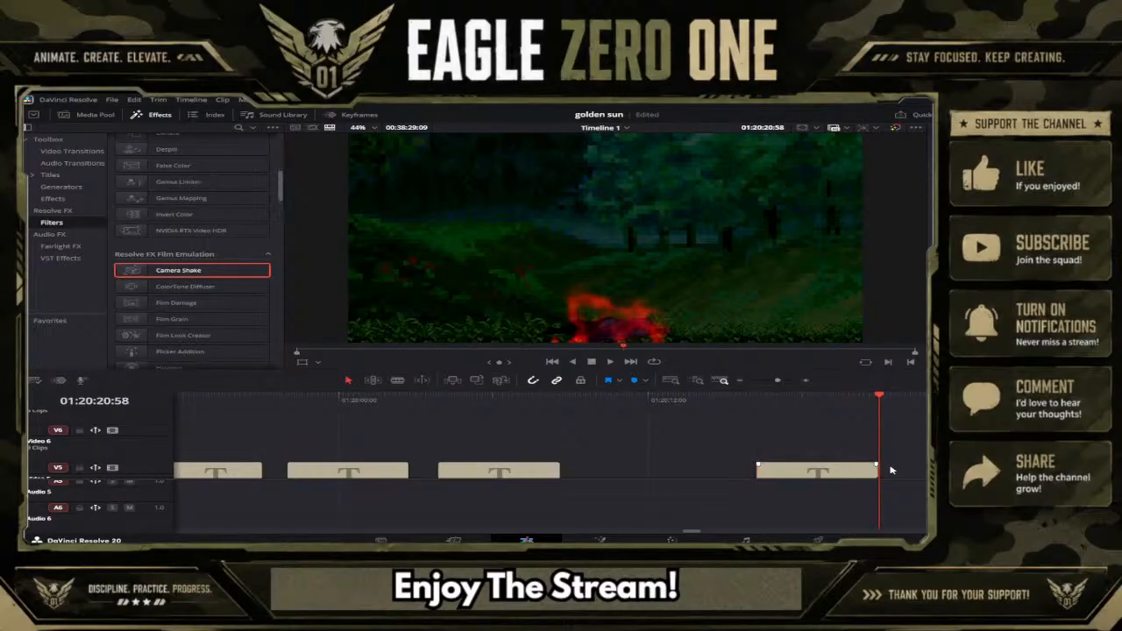
key("ctrl+v")
left_click(915, 401)
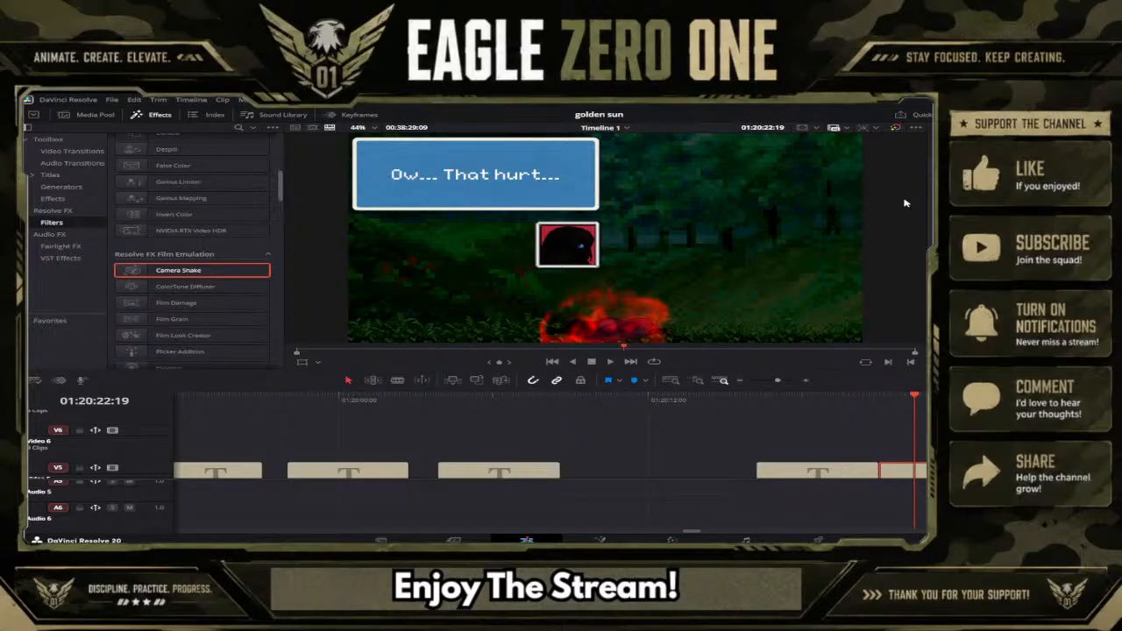
Step: Replace the pasted dialogue's text with a row of asterisks in parentheses and nudge the text slightly within its box
type("<*")
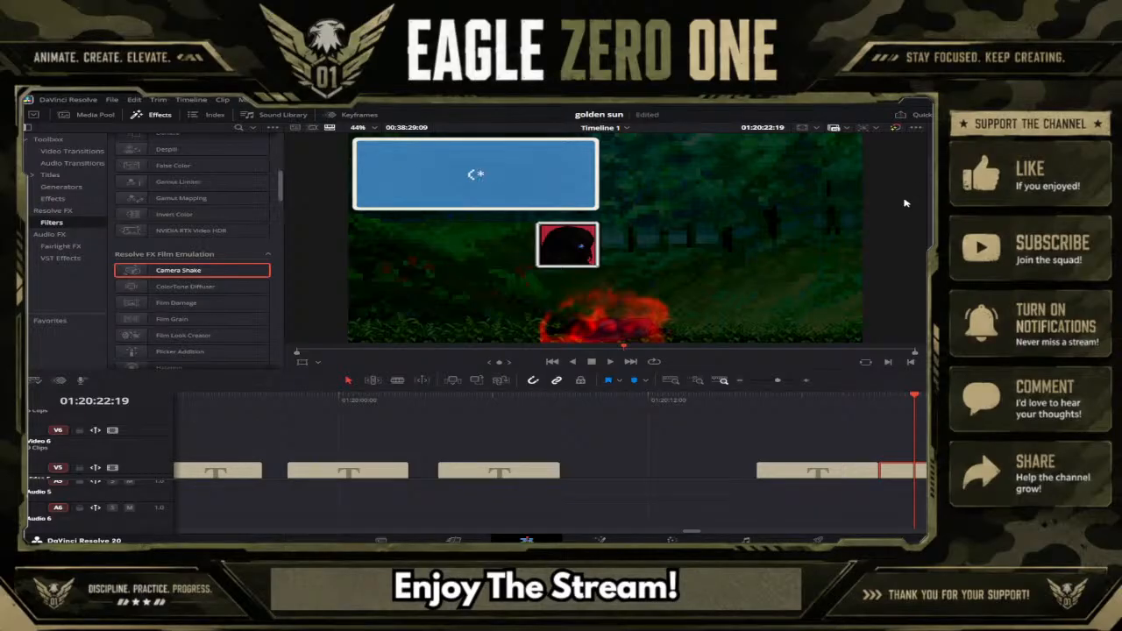
type("***************>")
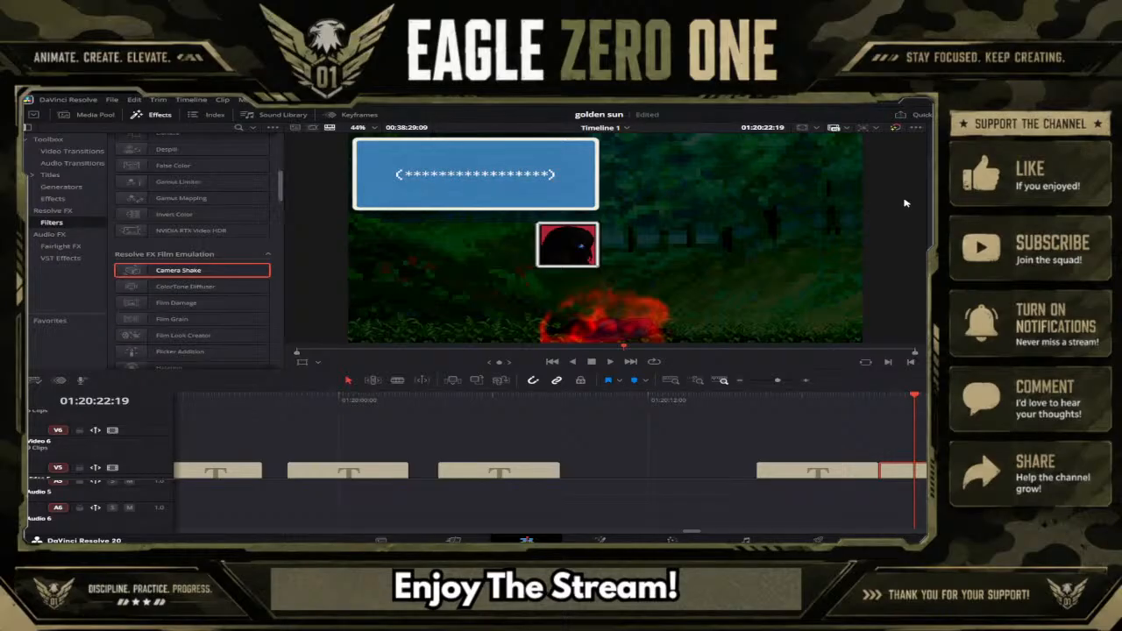
left_click(500, 176)
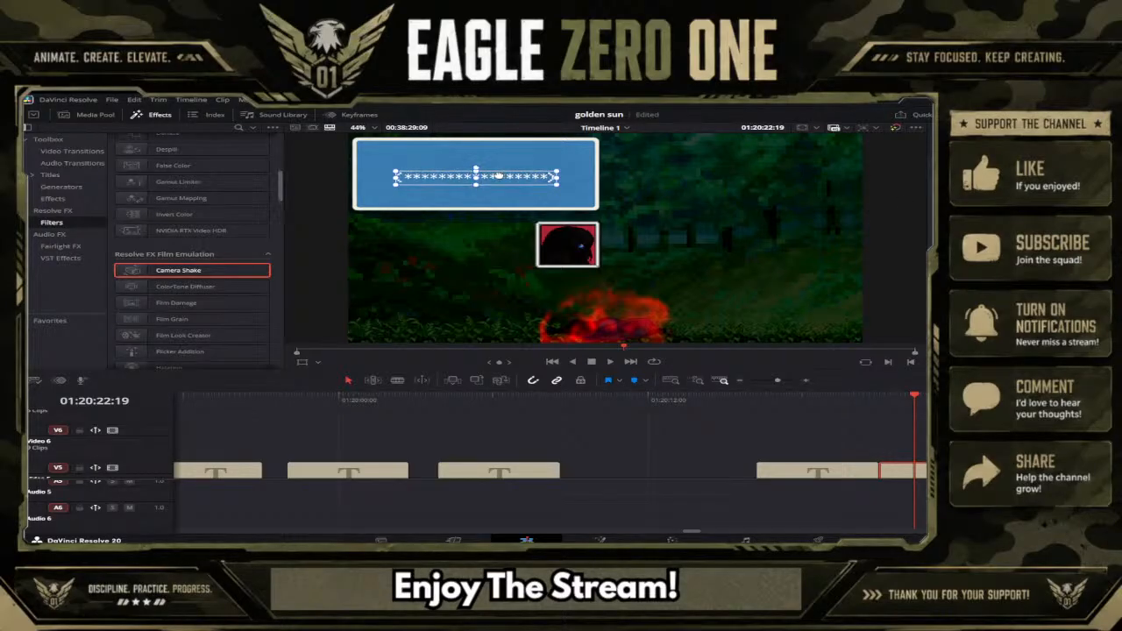
left_click_drag(498, 176, 502, 176)
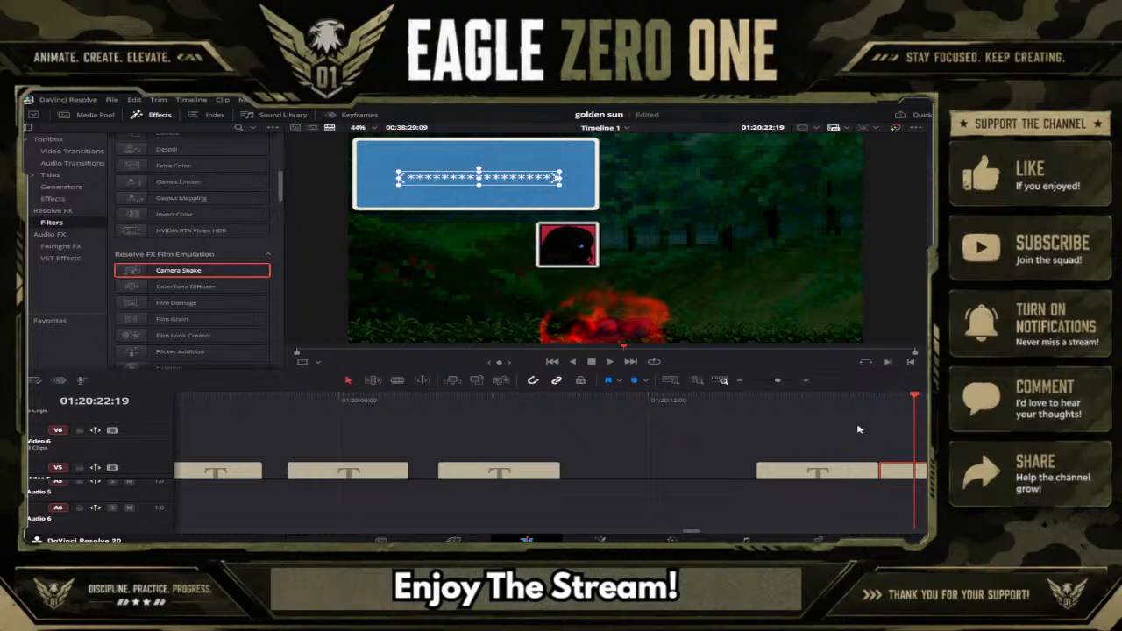
Step: Paste another copy of the full "Ow... That hurt..." dialogue set at 01:20:25:42, directly behind the asterisk dialogue
scroll(858, 430, "down", 4)
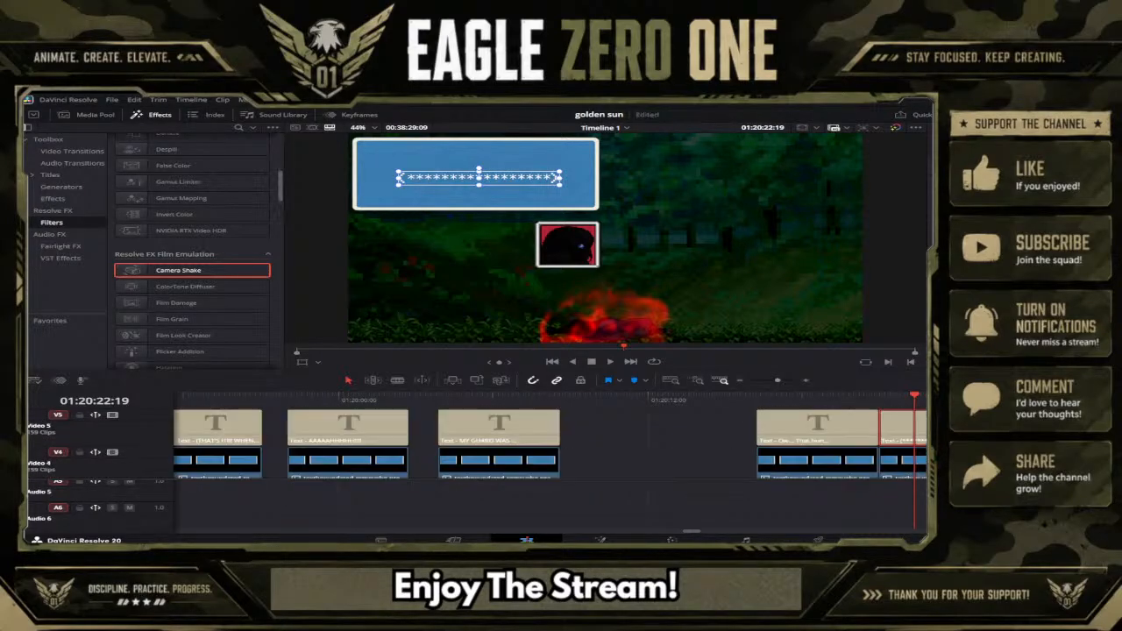
scroll(866, 434, "down", 3)
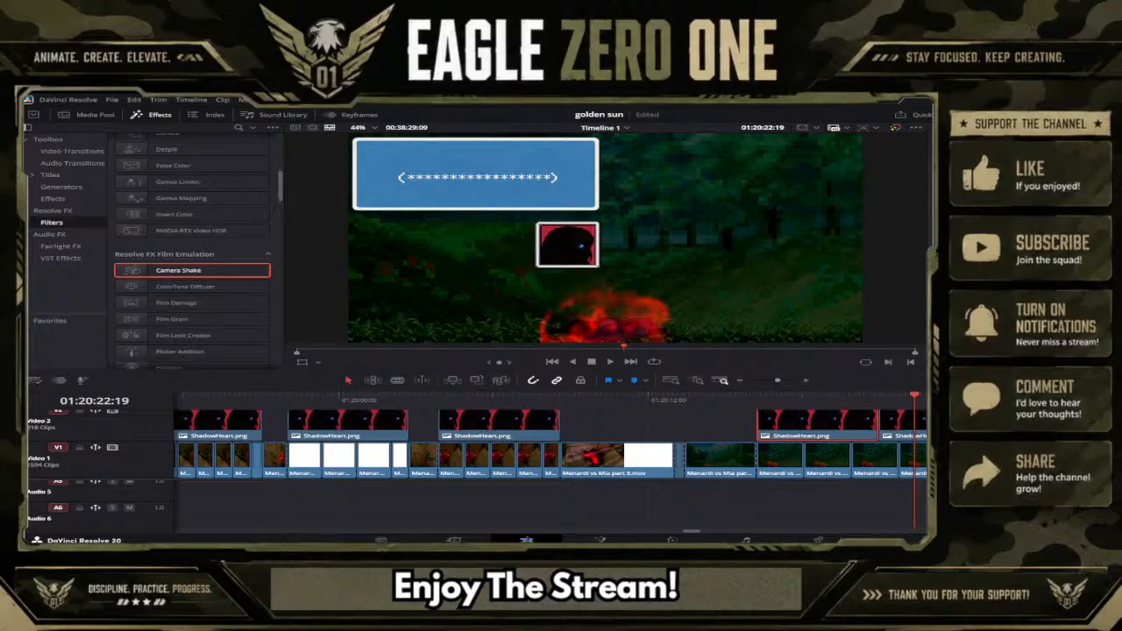
key("Down")
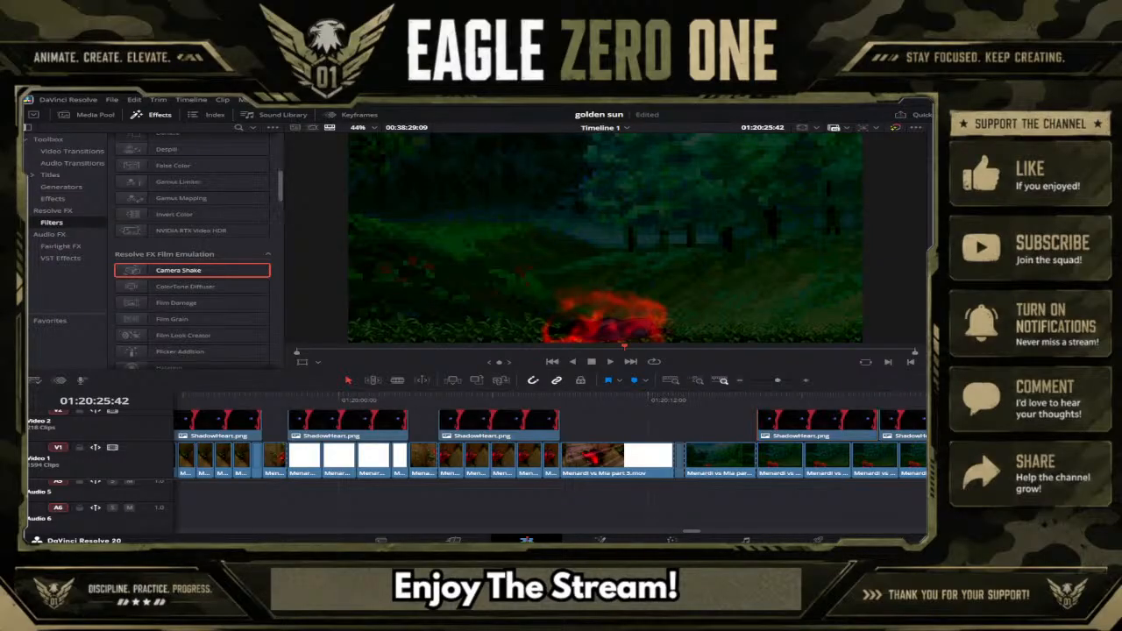
key("Down")
scroll(550, 443, "up", 3)
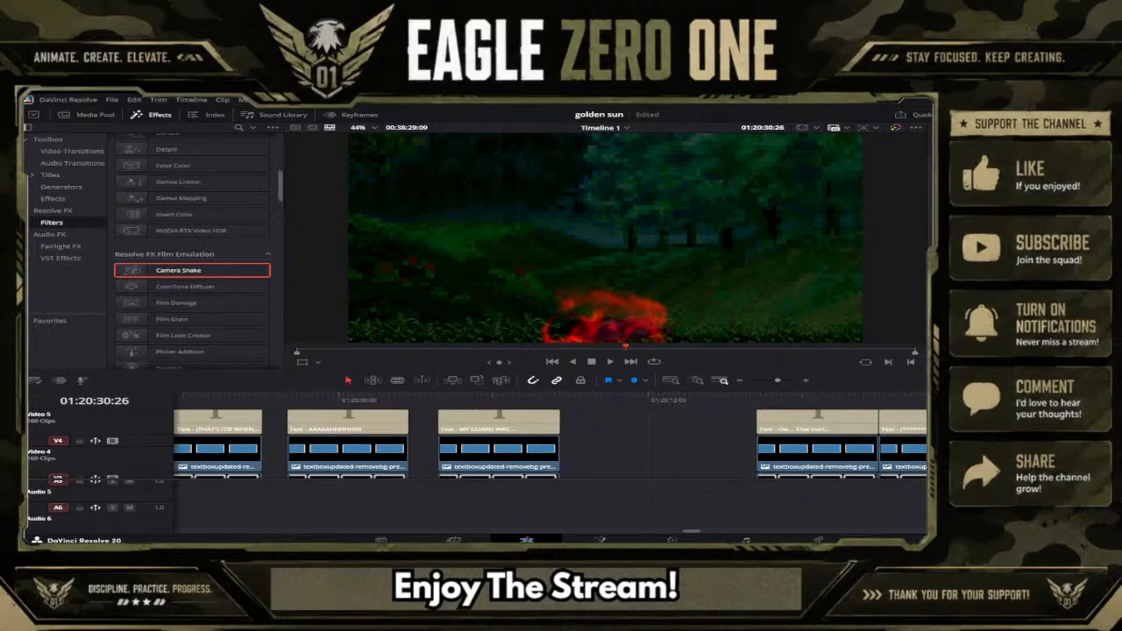
key("ctrl+s")
key("Up")
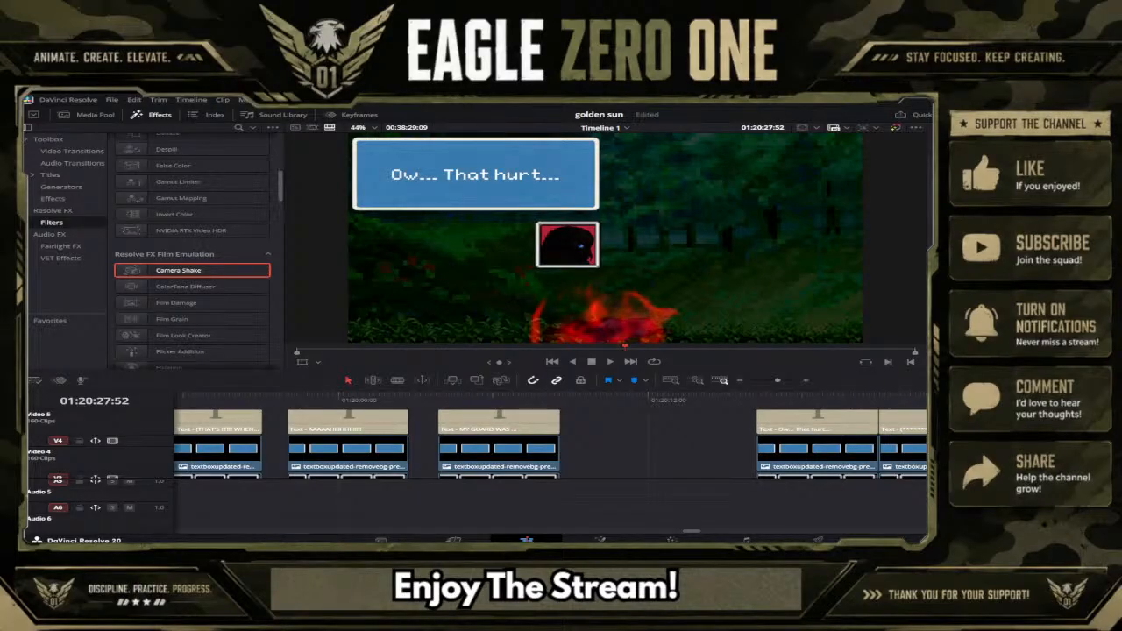
Step: Change the text of the dialogue at 01:20:25:42 to "Wait... Pain... That's impossible..." and save the project
type("Wai")
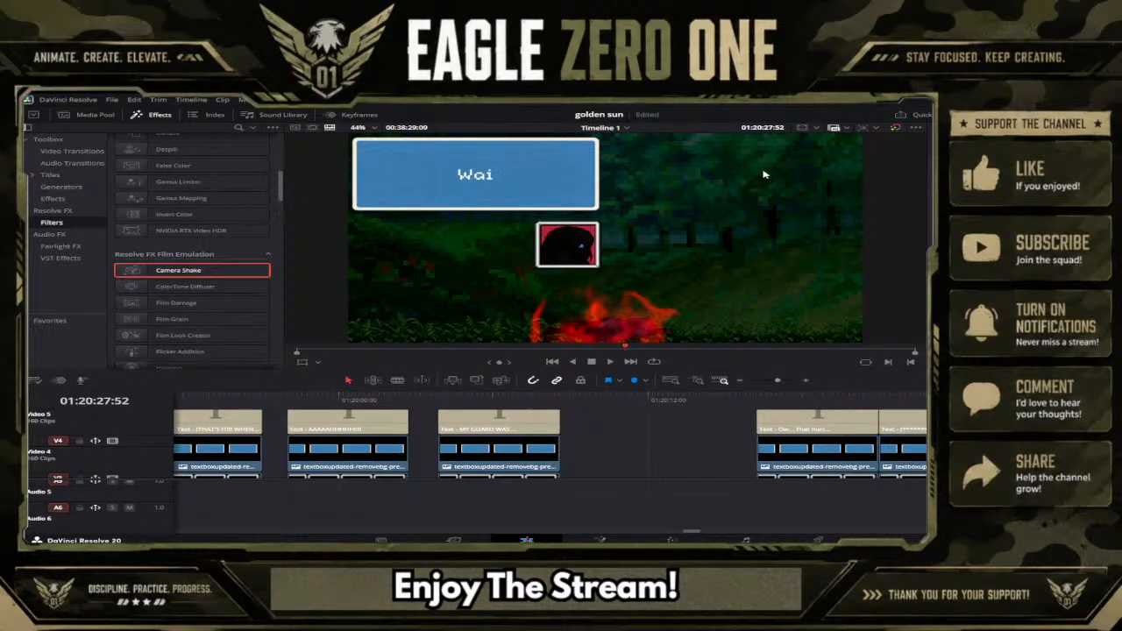
type("t... Pain... That's")
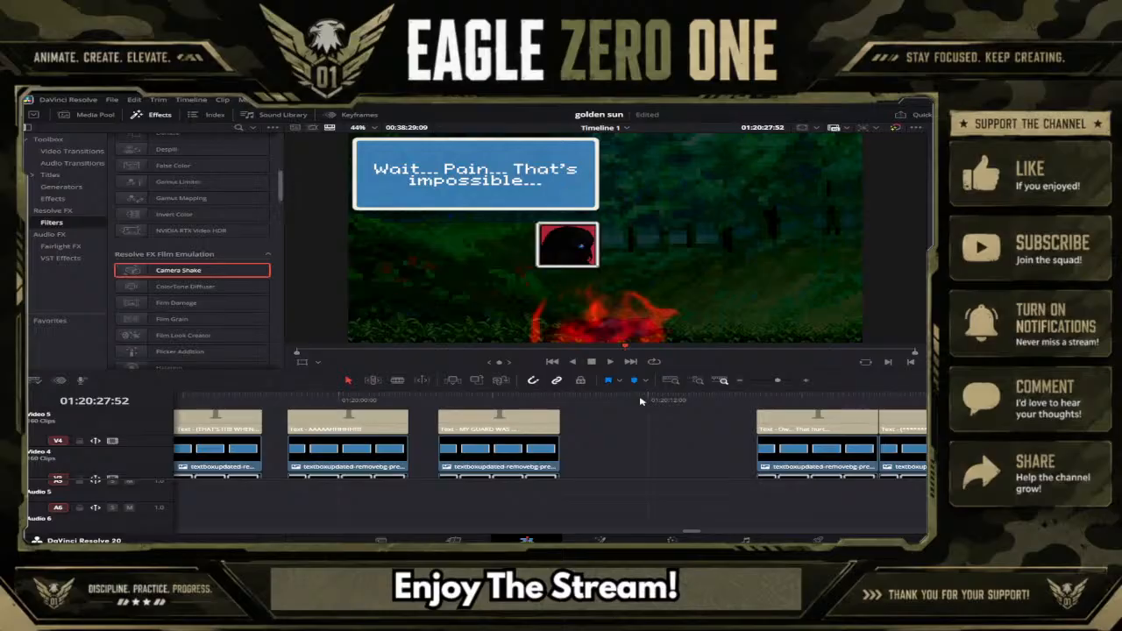
key("ctrl+s")
Step: Copy the "Wait... Pain... That's impossible..." dialogue set and paste it directly behind at 01:20:30:26
scroll(526, 442, "down", 2)
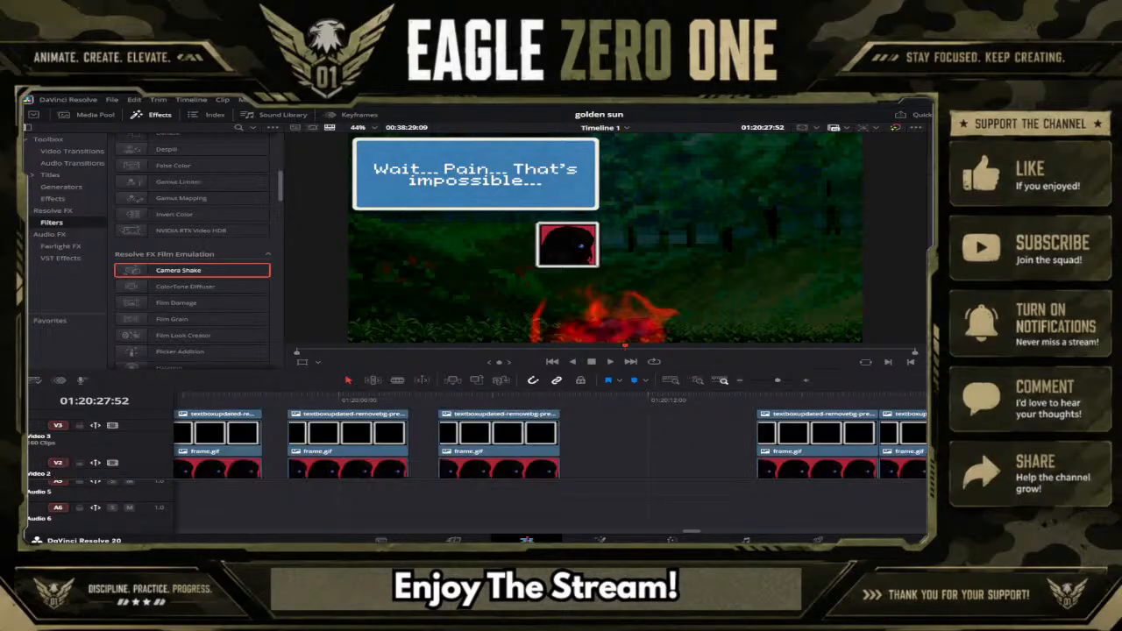
left_click_drag(773, 382, 773, 383)
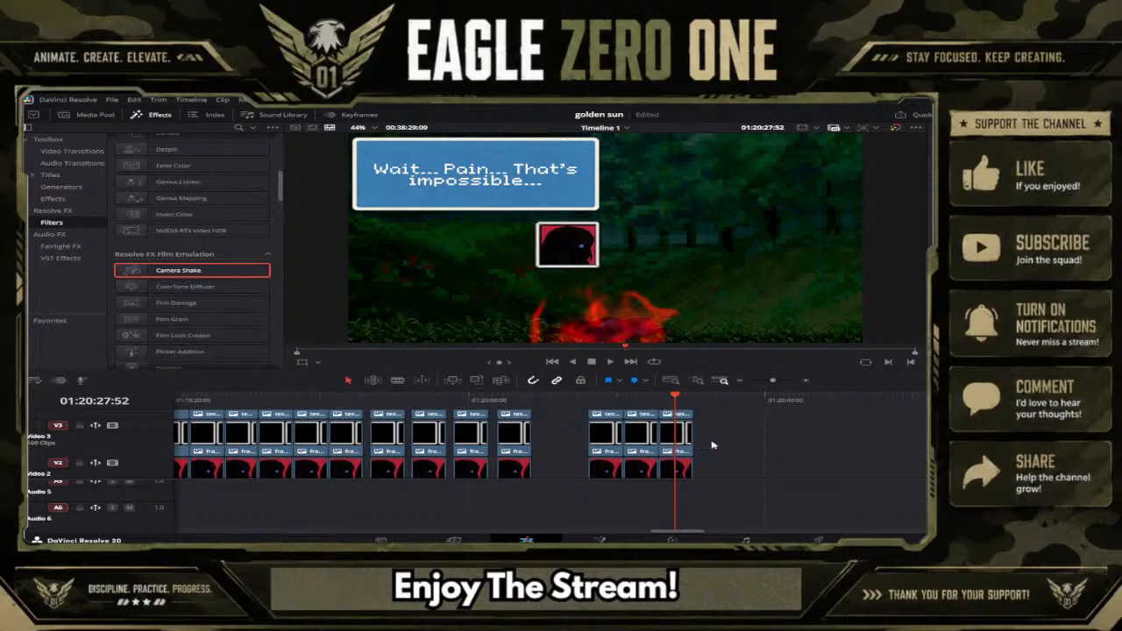
scroll(712, 445, "down", 1)
scroll(692, 433, "up", 3)
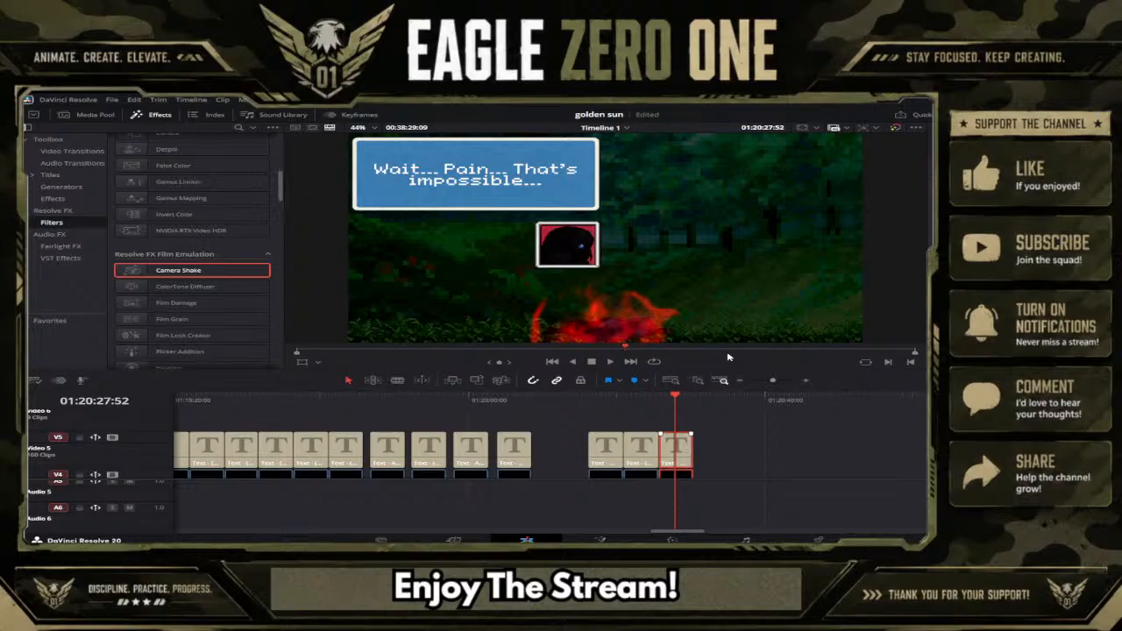
left_click(695, 399)
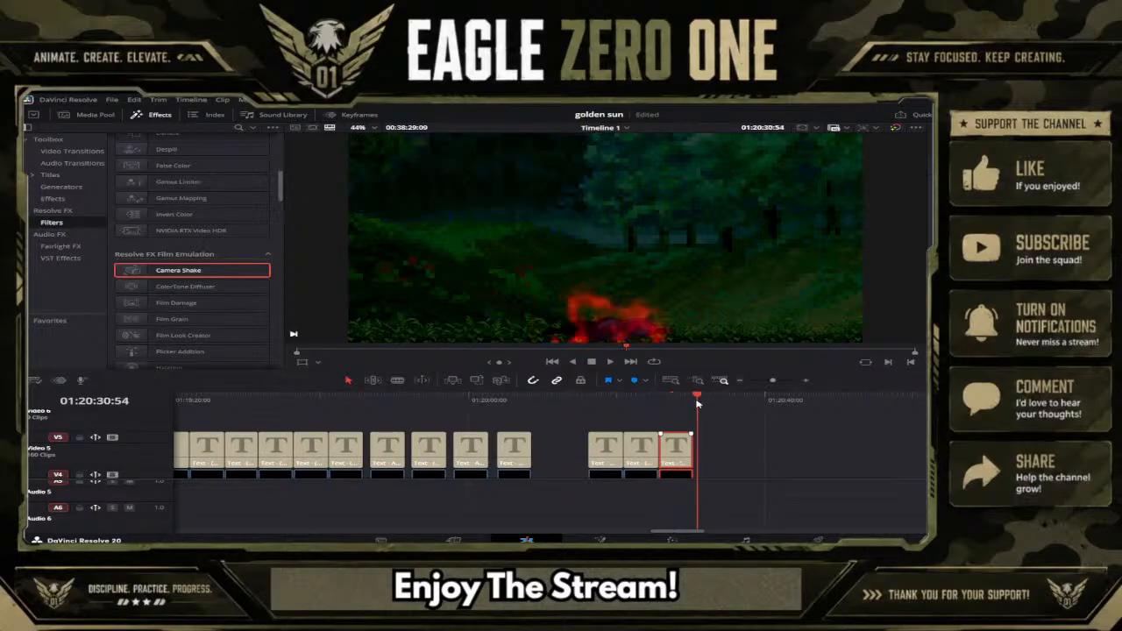
left_click(724, 453)
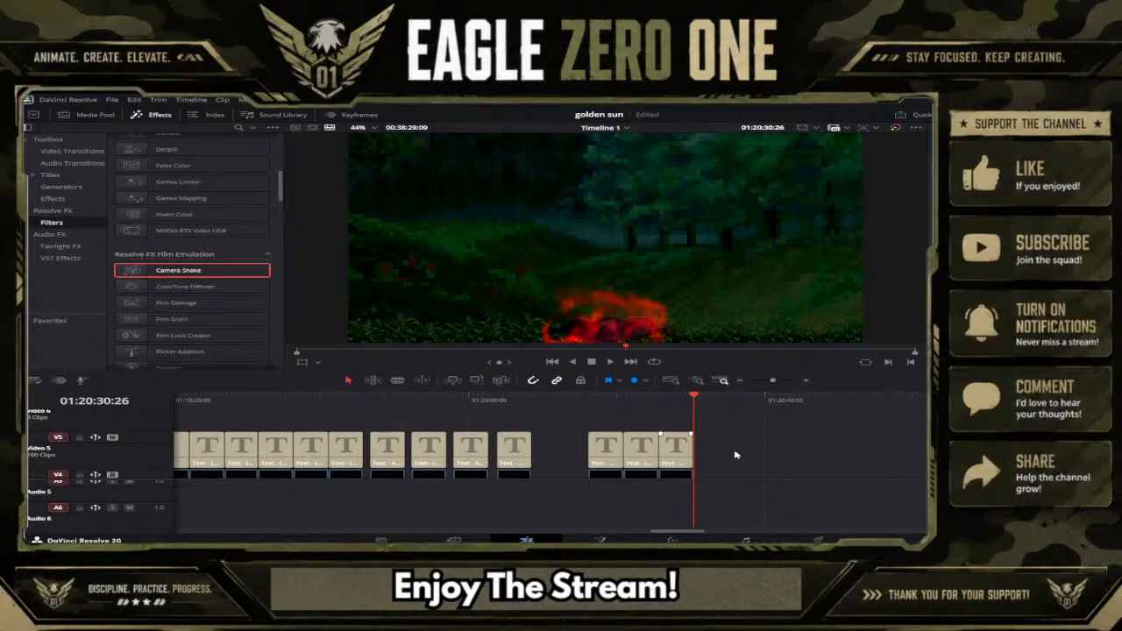
key("ctrl+v")
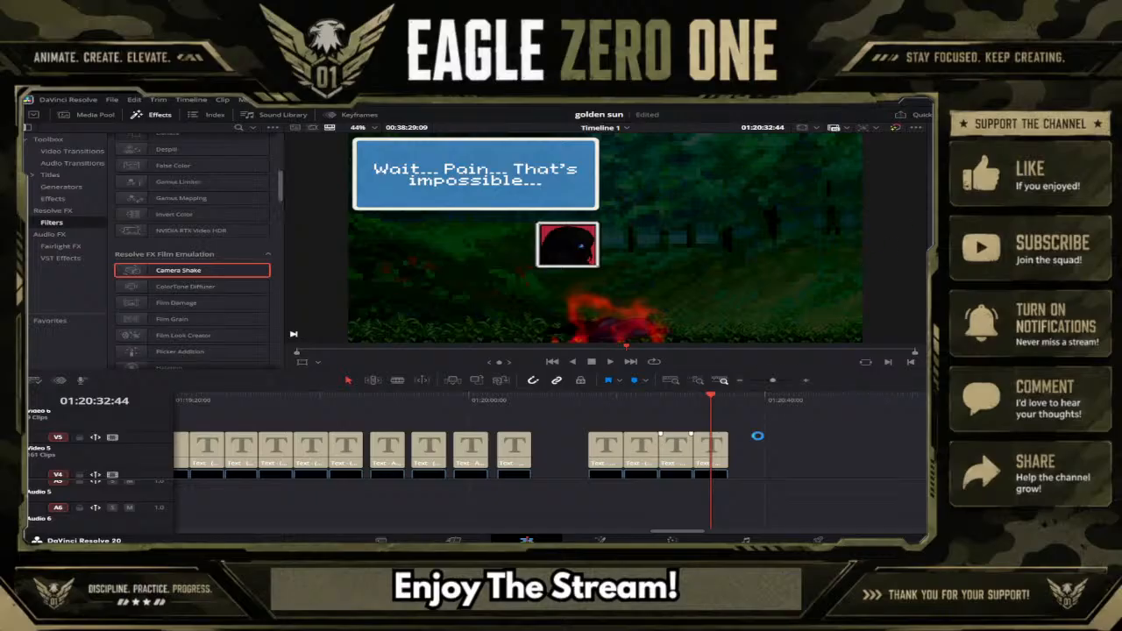
Step: Replace the text of the dialogue pasted at 01:20:30:26 with a row of asterisks in parentheses
left_click(715, 451)
type("(*********")
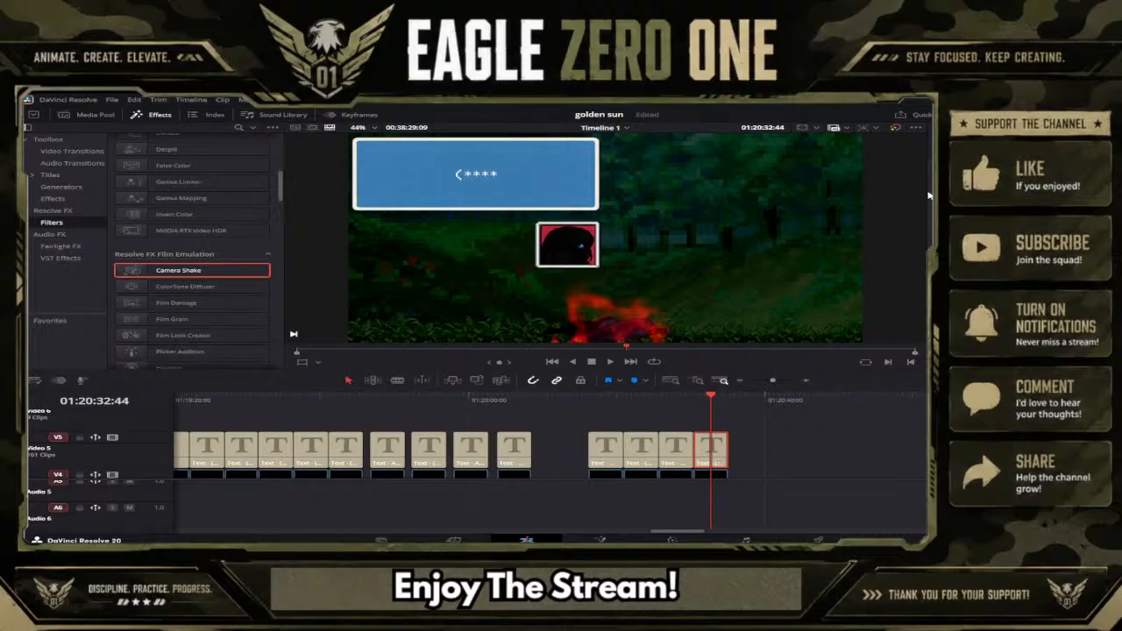
type("*******)")
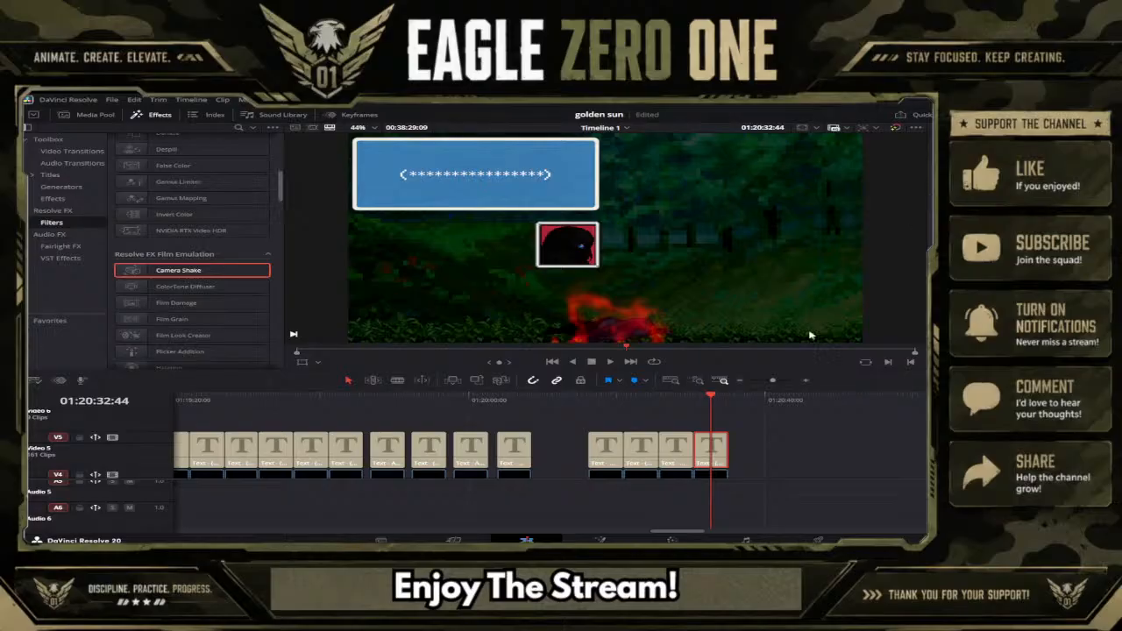
Step: Paste a copy of the "Wait..." dialogue set at 01:20:35:10 and set its text to "The means to harm me don't exist in this world..."
scroll(742, 449, "down", 2)
scroll(742, 450, "up", 2)
left_click(632, 399)
left_click(669, 401)
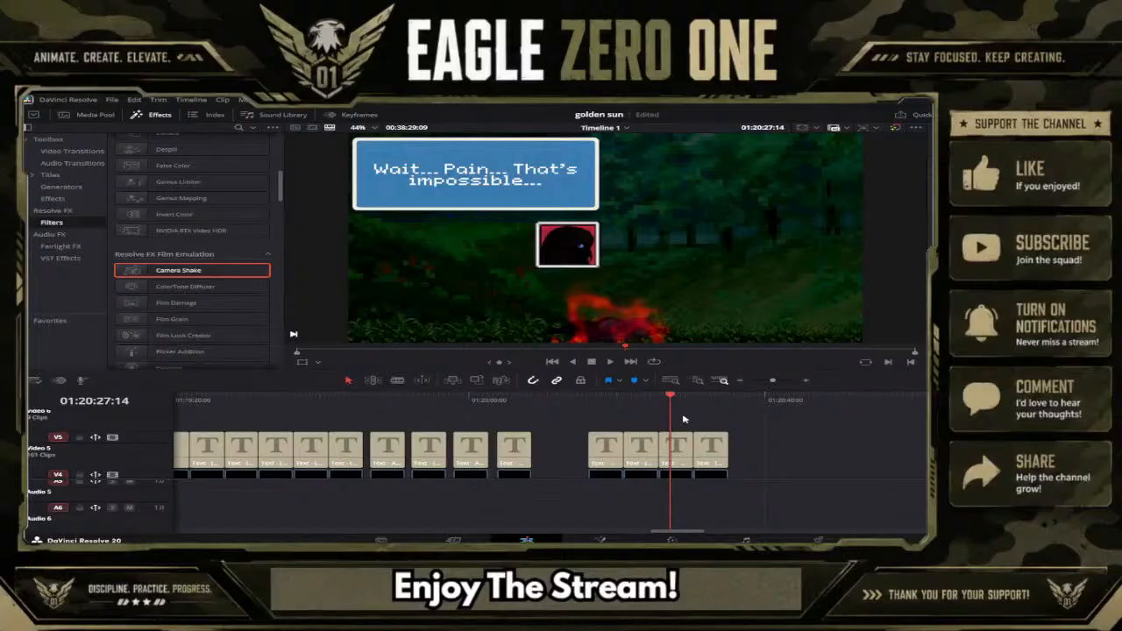
left_click(689, 445)
scroll(684, 469, "down", 3)
left_click_drag(676, 462, 677, 456)
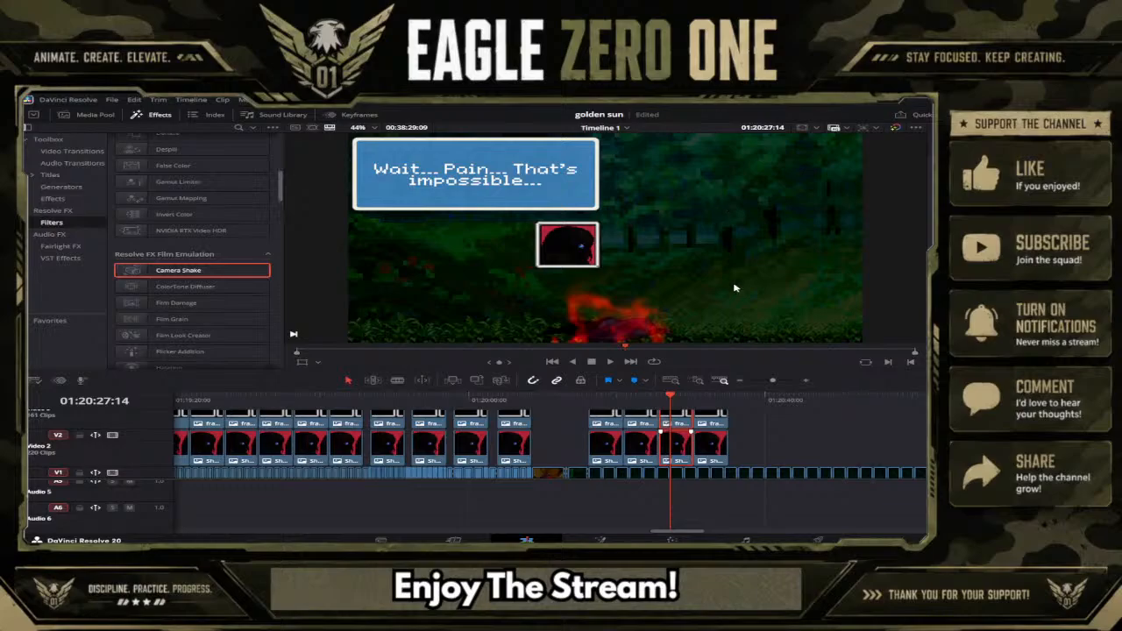
left_click(731, 396)
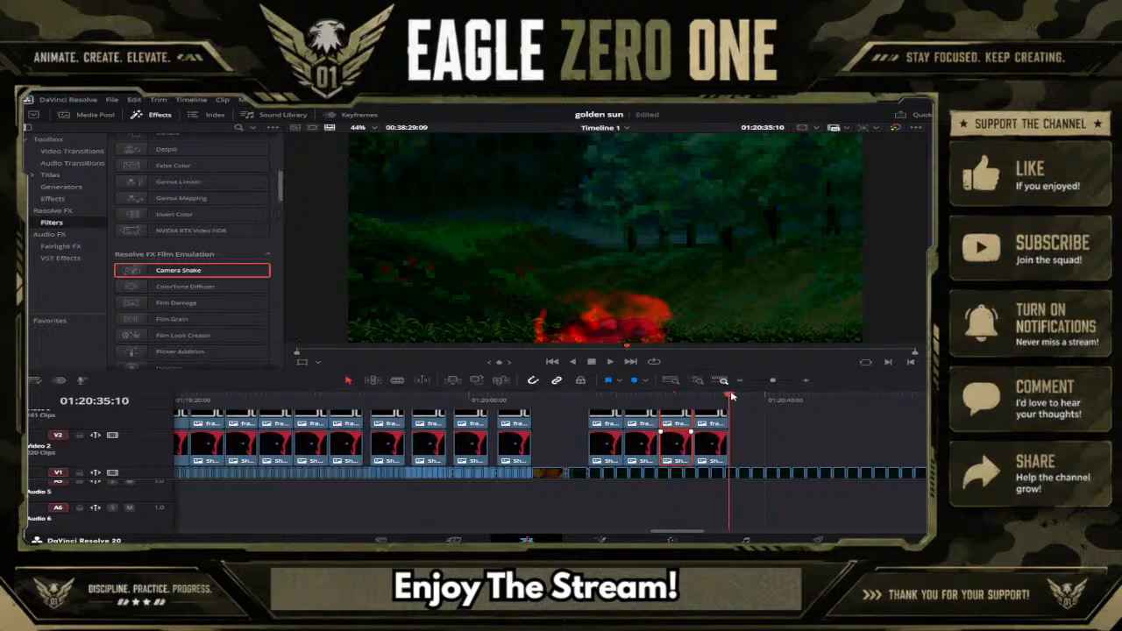
left_click(751, 452)
scroll(783, 458, "up", 3)
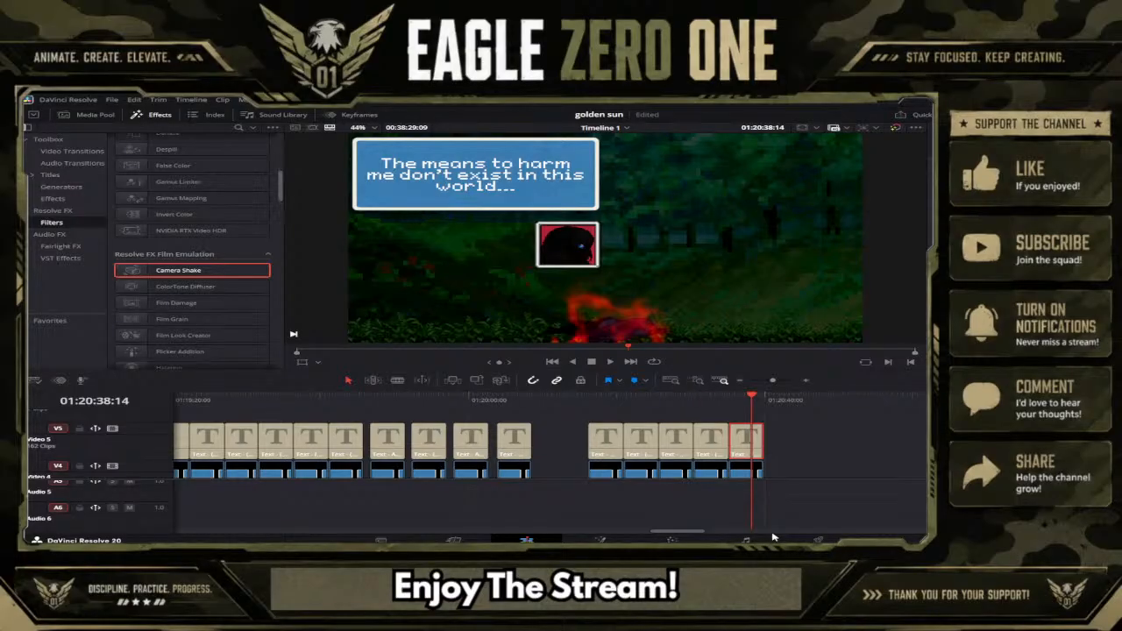
Step: Copy the dialogue set with the row of asterisks and paste it at 01:20:39:54, directly behind the last dialogue
left_click(673, 406)
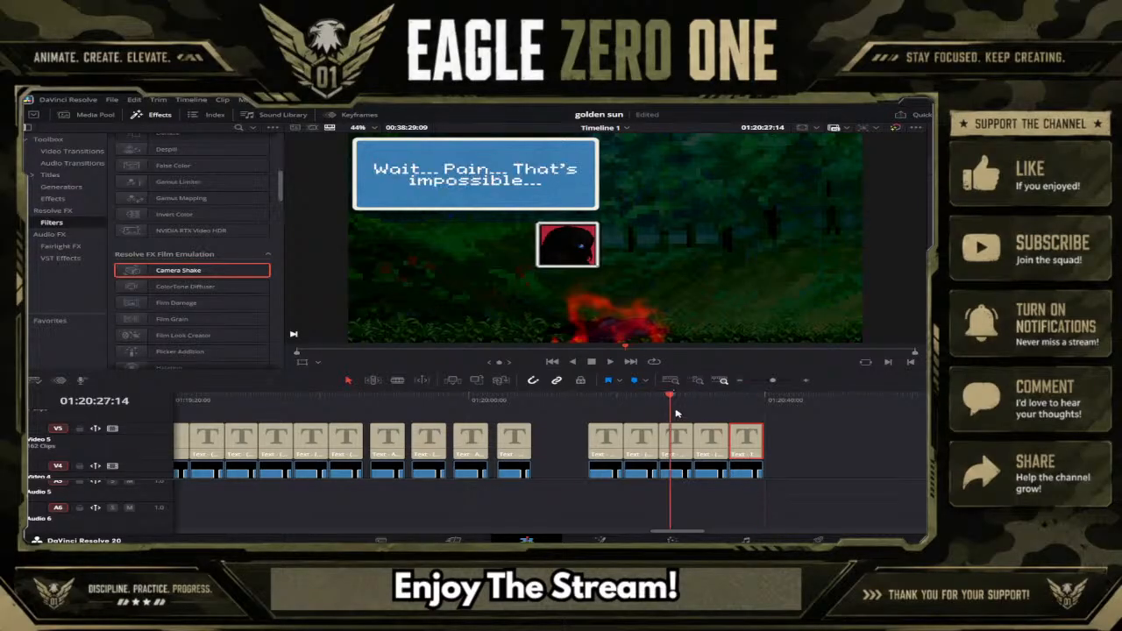
left_click(707, 441)
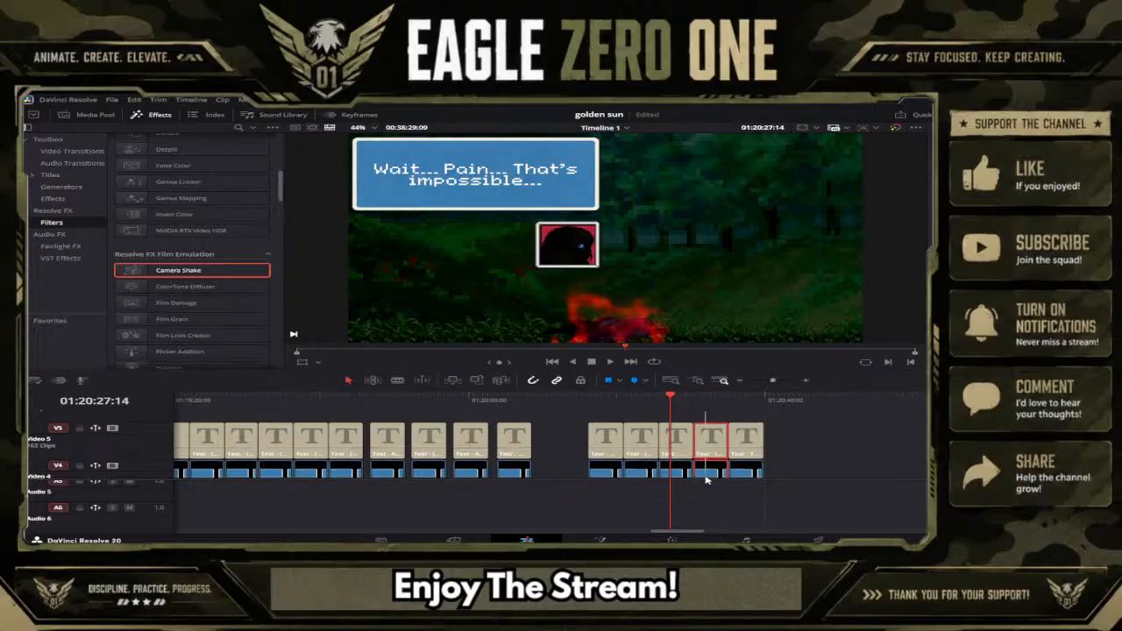
scroll(707, 478, "down", 2)
scroll(710, 452, "down", 2)
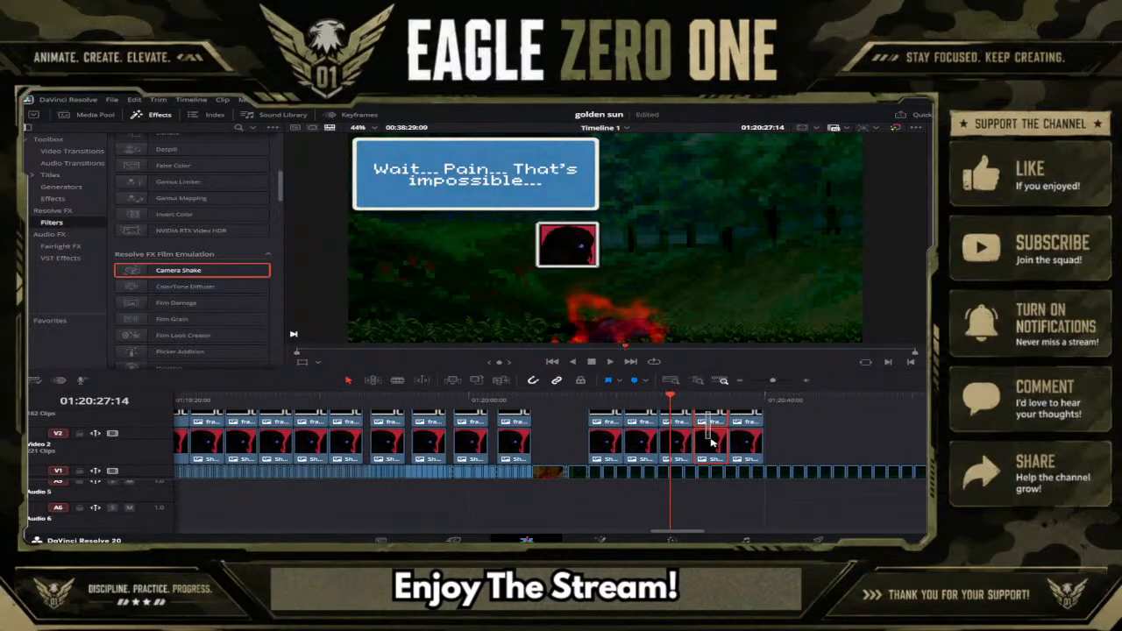
left_click(711, 442)
left_click(766, 397)
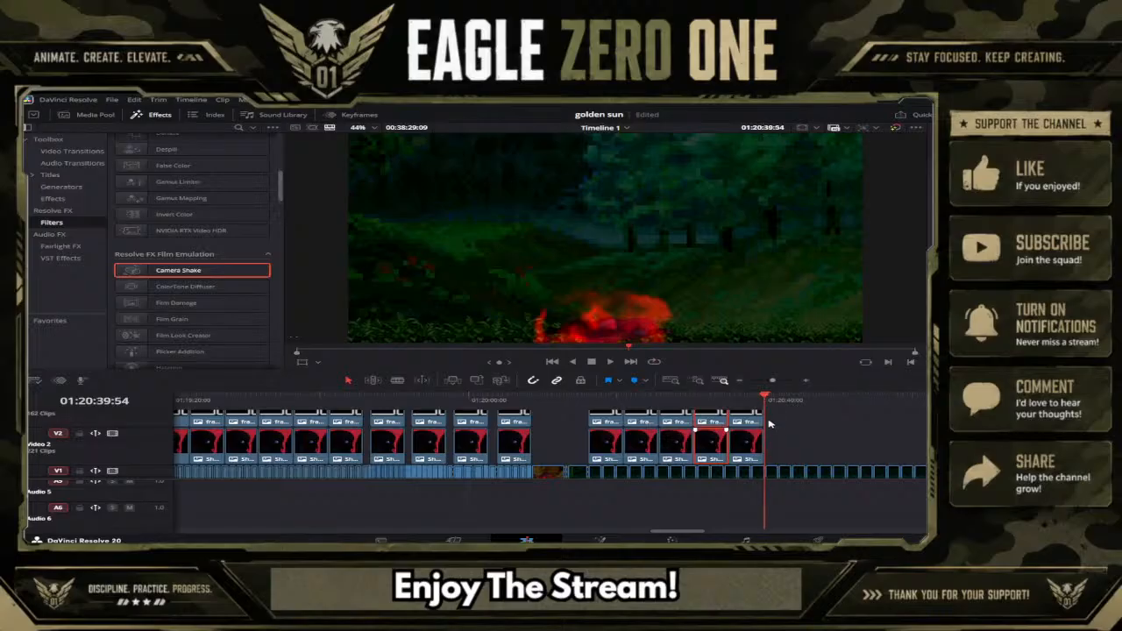
left_click(780, 451)
key("ctrl+v")
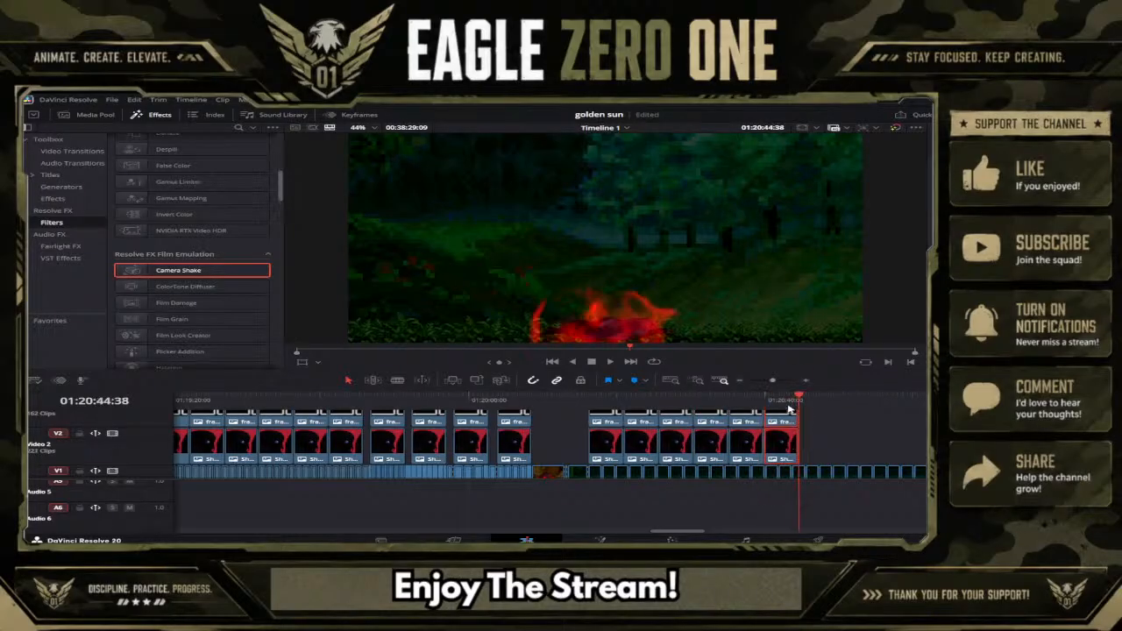
Step: Copy the "The means to harm me don't exist in this world..." dialogue set and paste it at 01:20:44:38
scroll(745, 429, "up", 3)
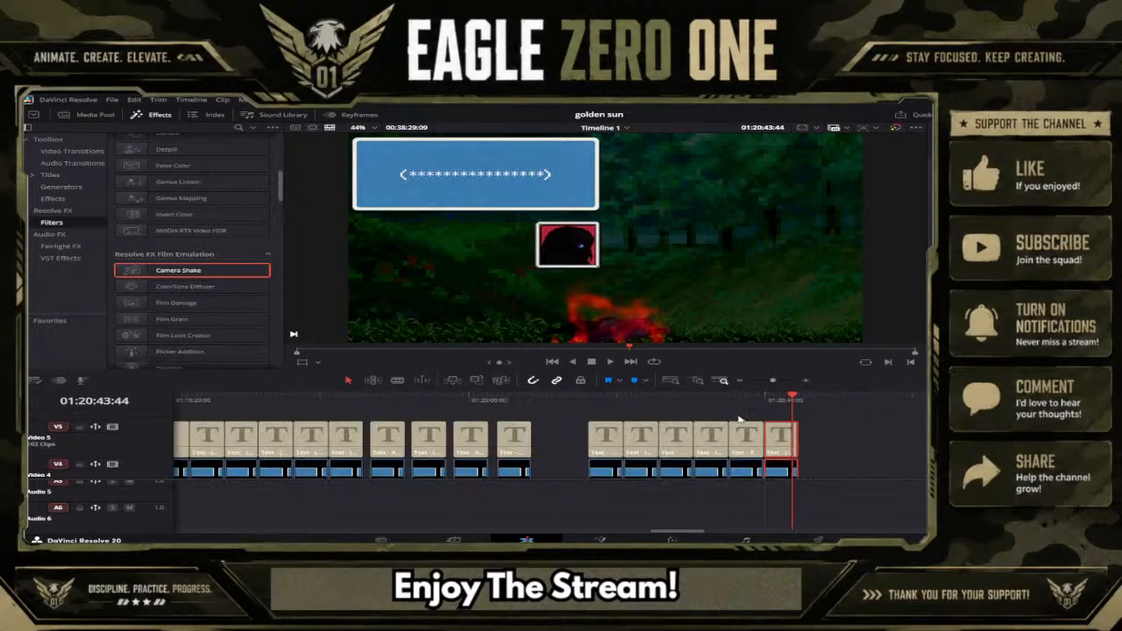
left_click_drag(735, 416, 746, 440)
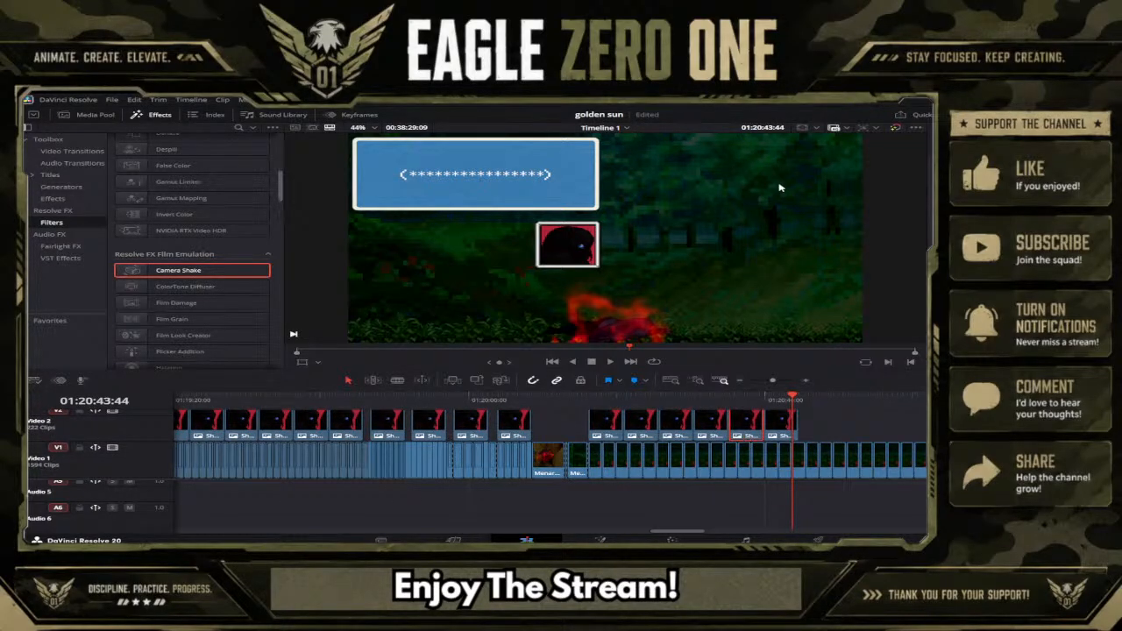
left_click(799, 397)
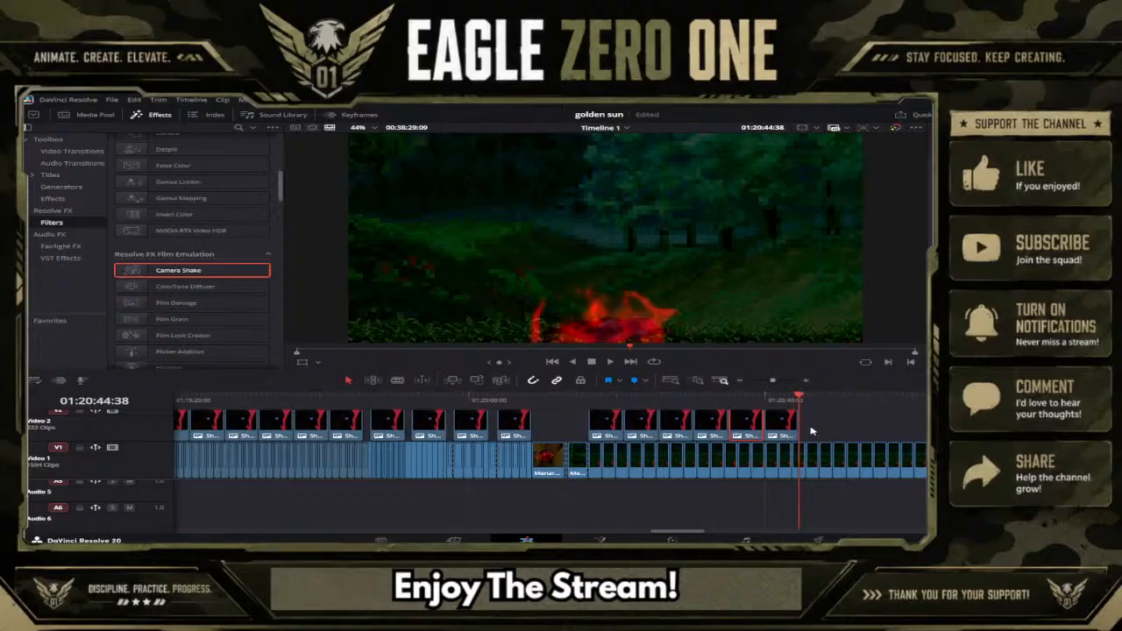
key("ctrl+v")
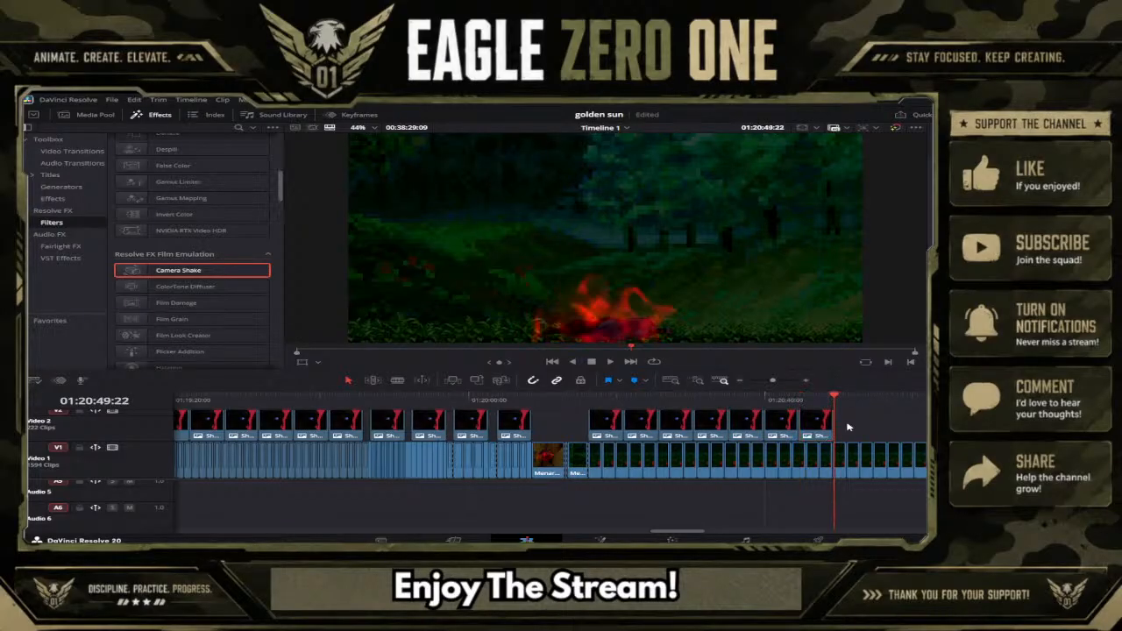
Step: Replace the text of the dialogue pasted at 01:20:44:38 with "There is too many things happening at once. I need to calm down"
scroll(849, 426, "up", 3)
left_click(825, 426)
left_click(820, 398)
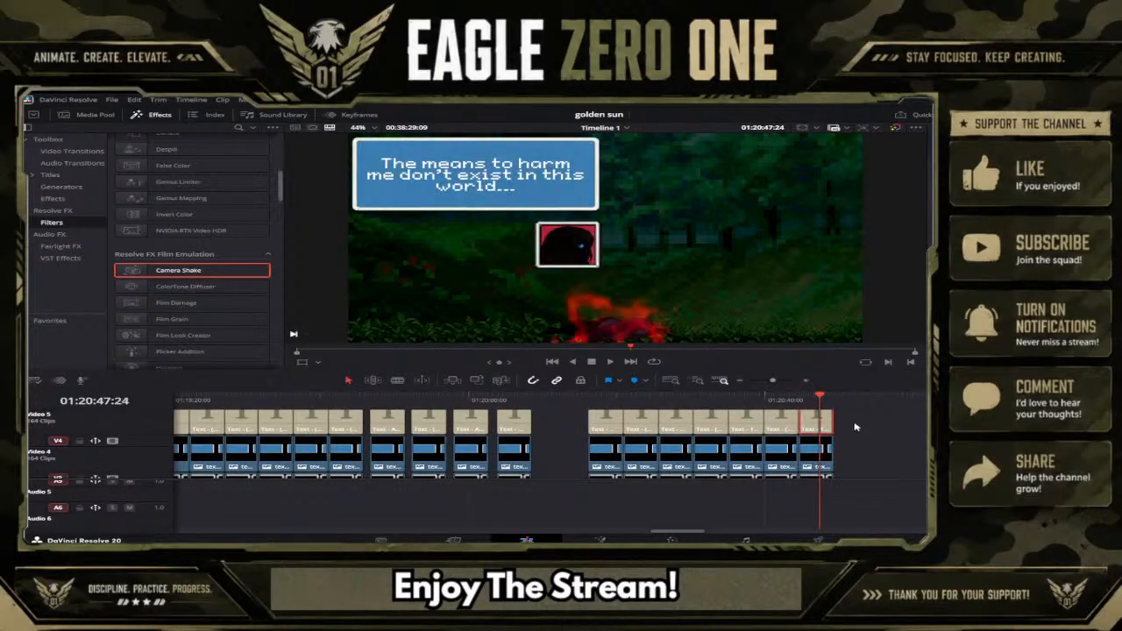
left_click(855, 426)
left_click(815, 428)
type("Th")
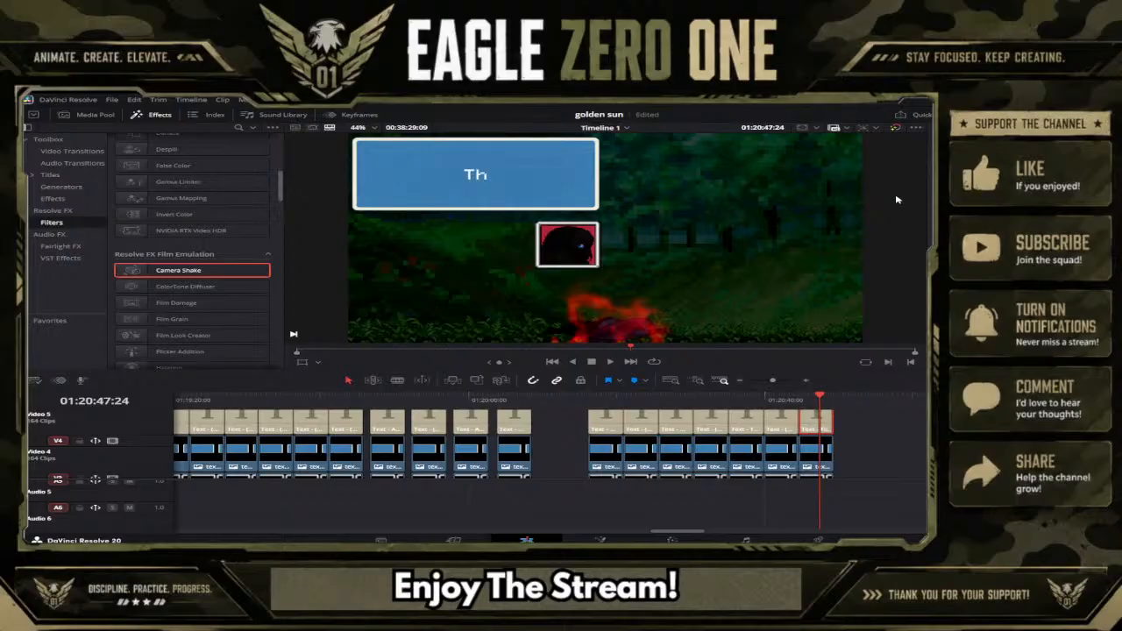
type("ere is t")
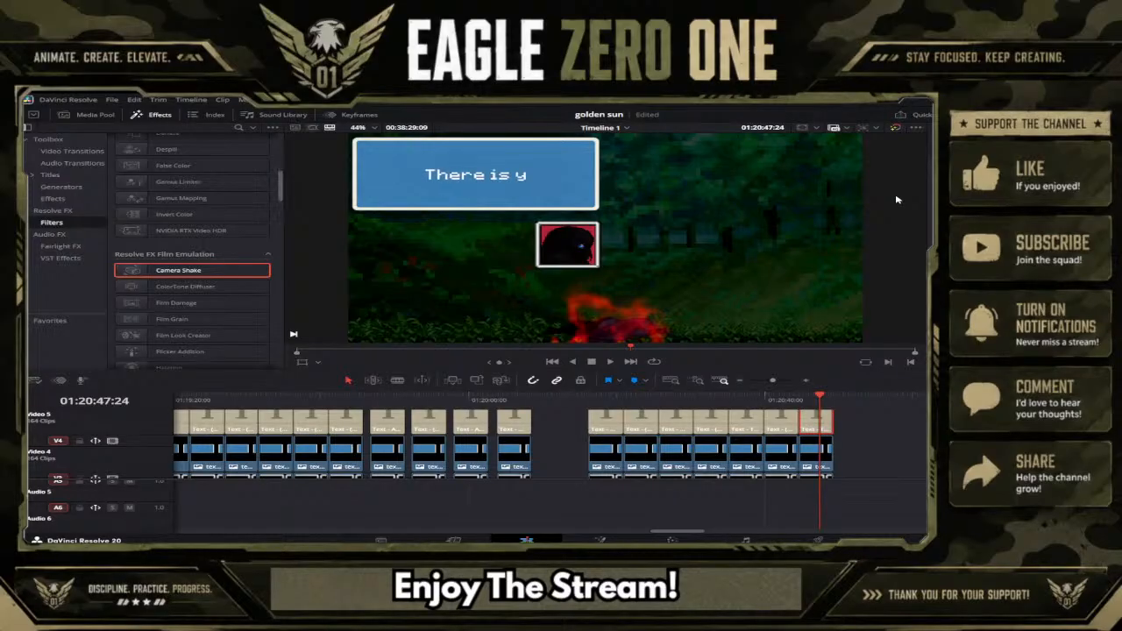
type("oo")
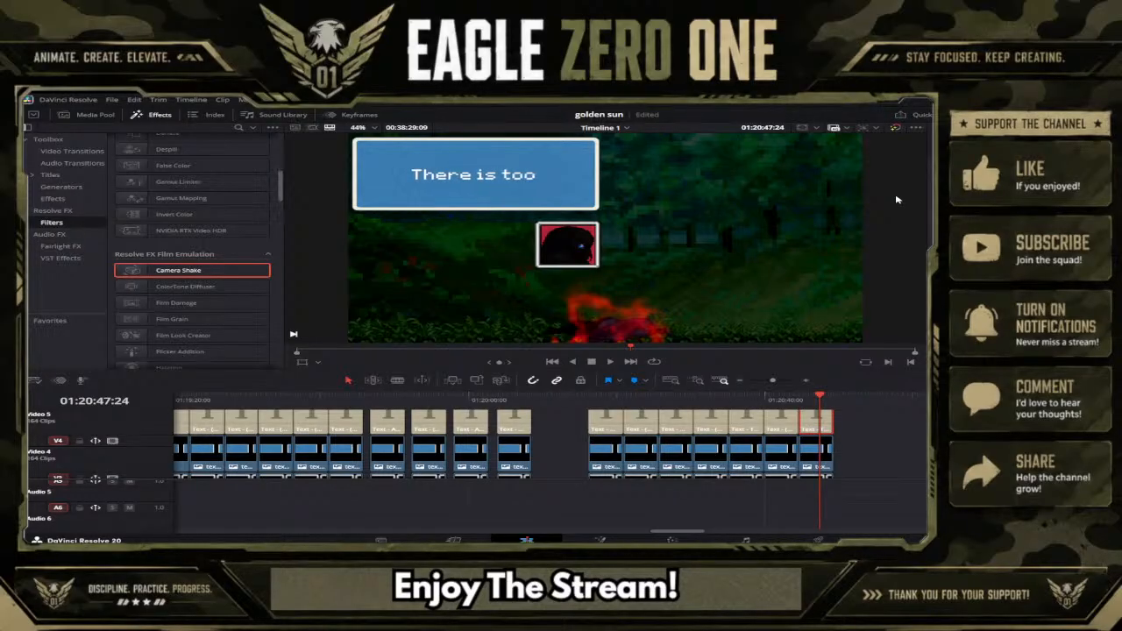
type(" many thin")
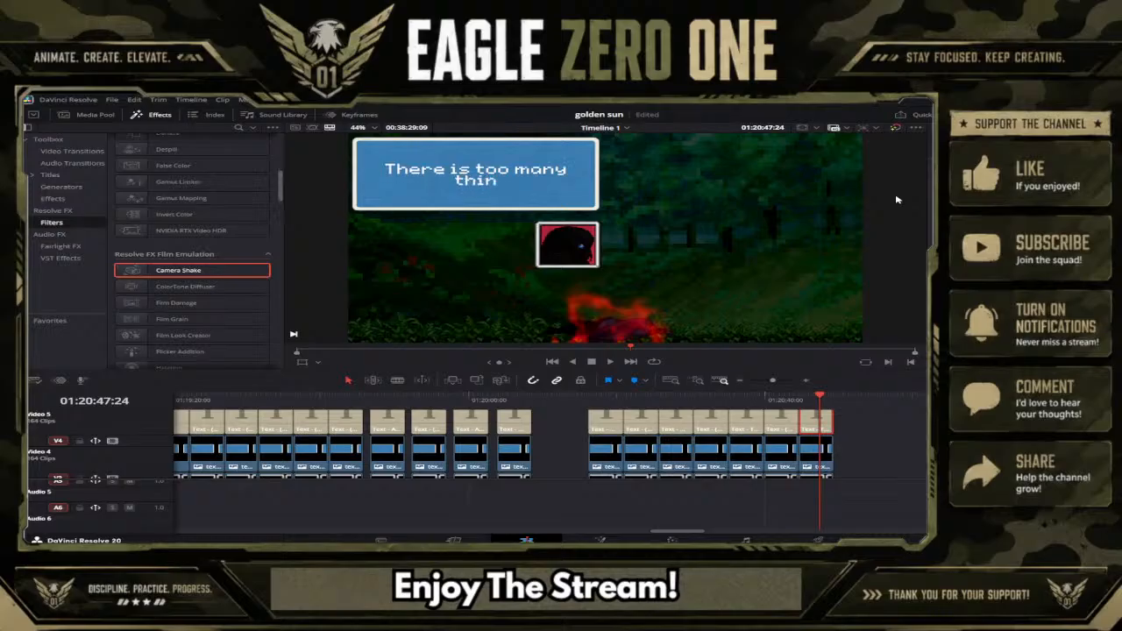
type("gs happening")
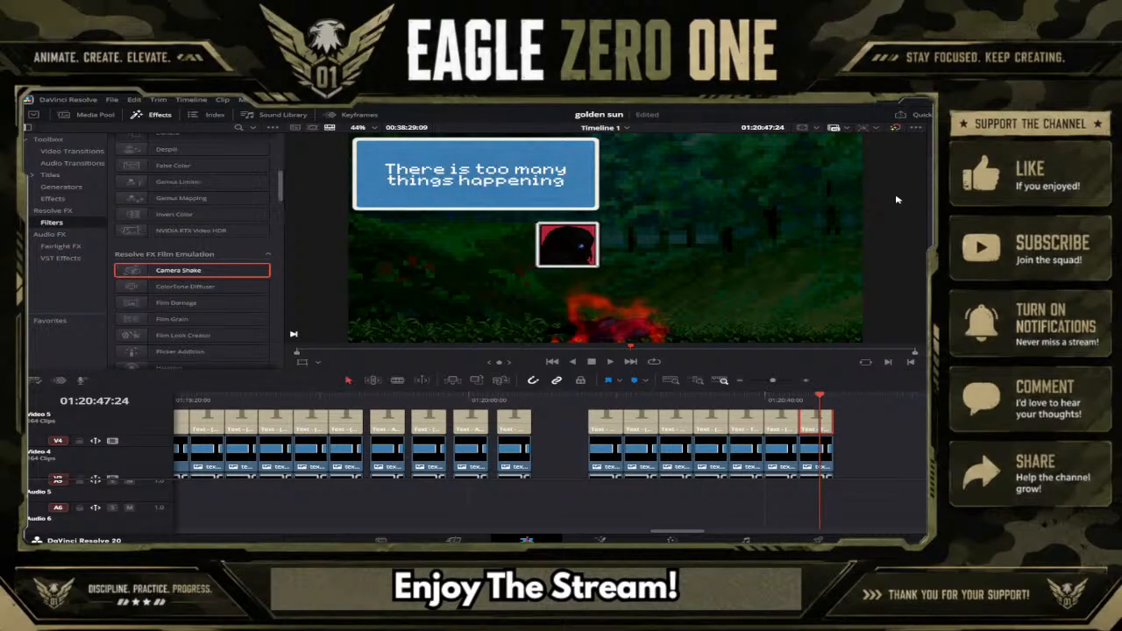
type(" at once")
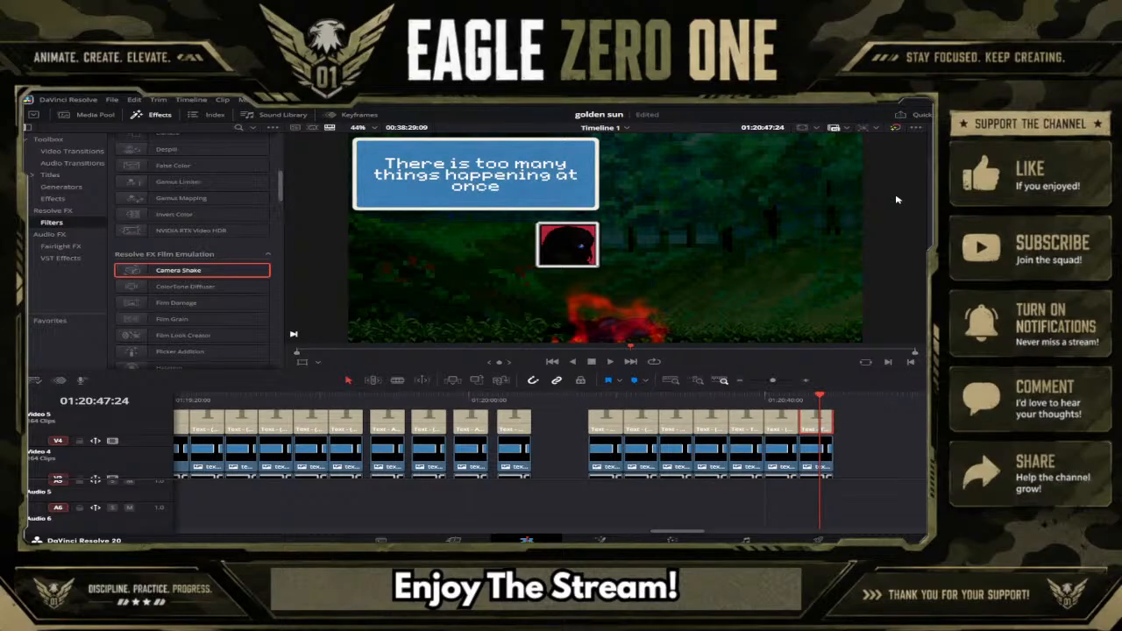
type(". I need")
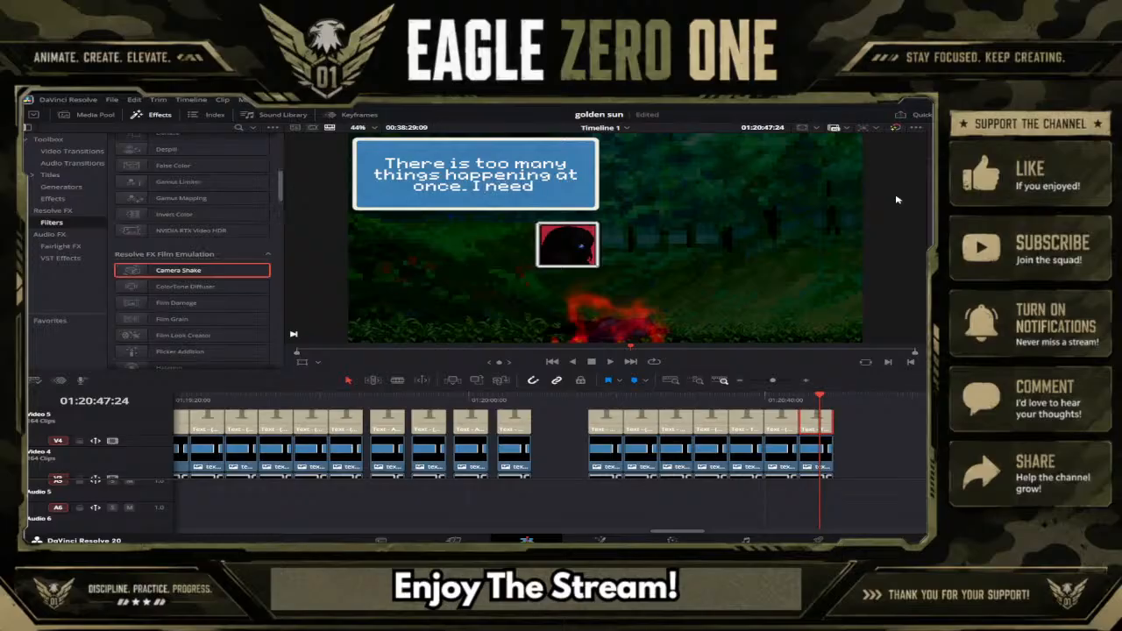
type(" to calm")
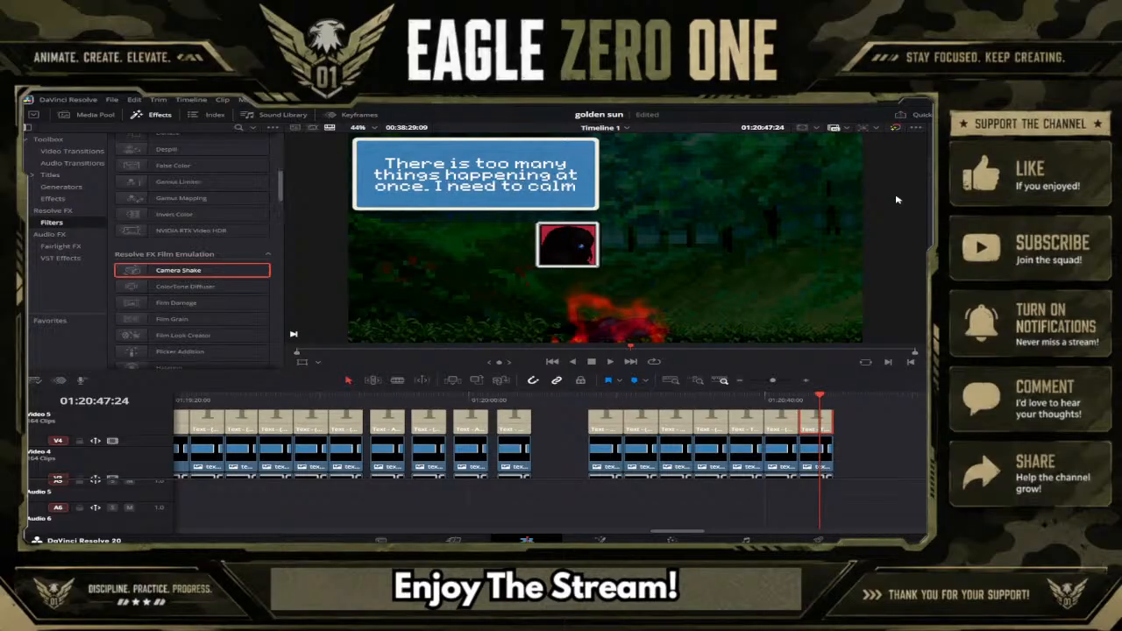
type(" down")
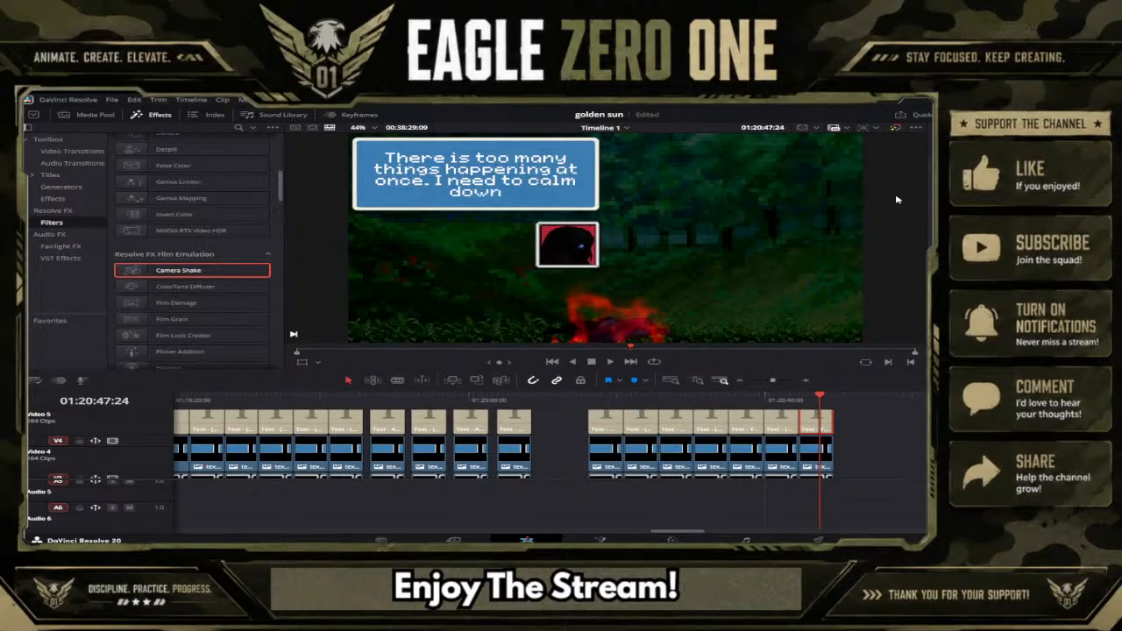
Step: End the last dialogue title with "..." and correct its opening words to "There are too many things"
type("...")
scroll(868, 438, "down", 3)
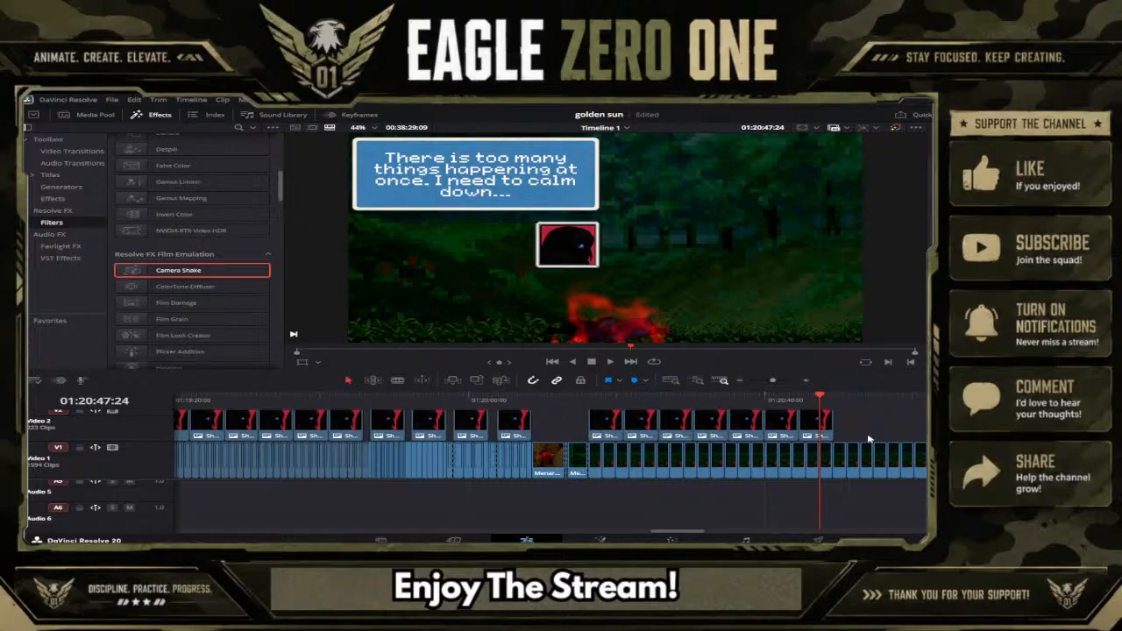
scroll(868, 438, "up", 4)
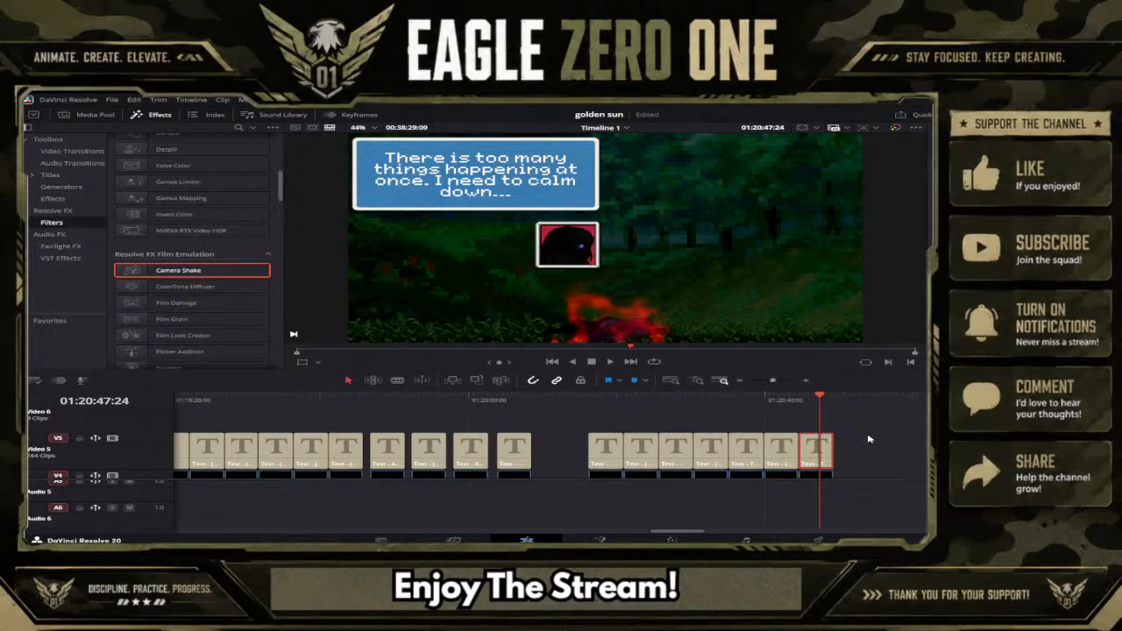
scroll(869, 438, "down", 1)
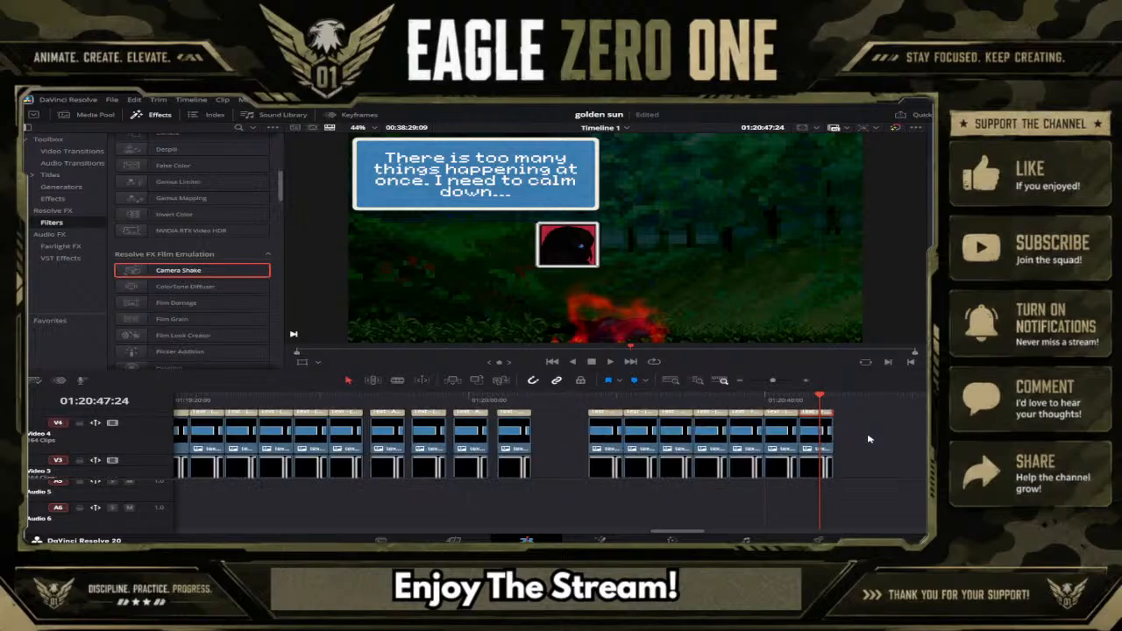
scroll(869, 438, "up", 1)
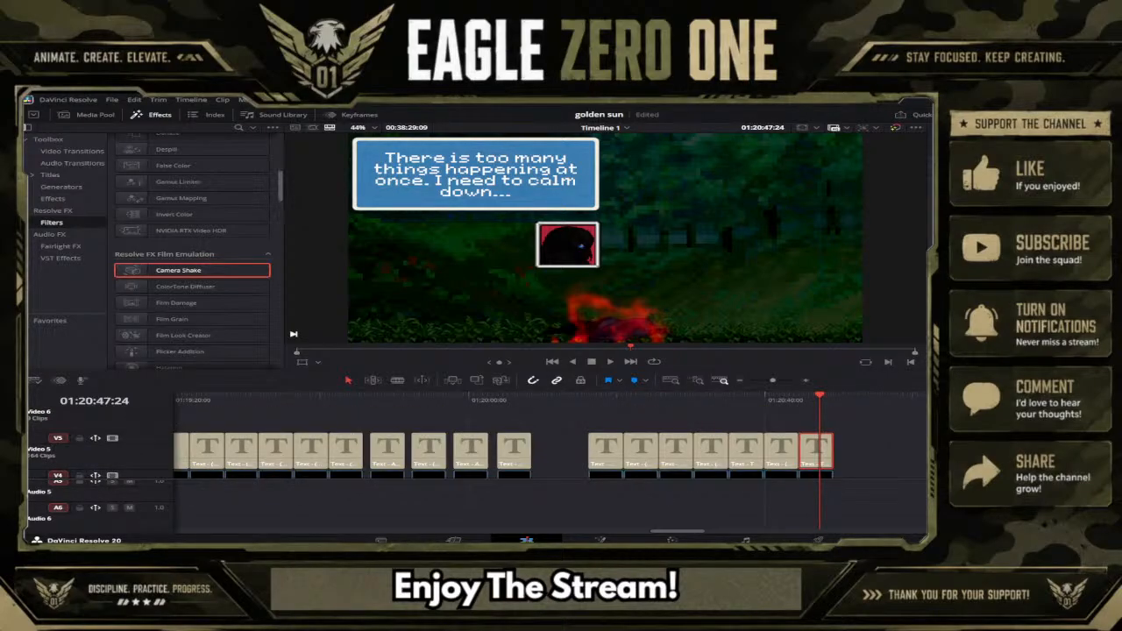
key("BackSpace")
key("BackSpace")
type("are")
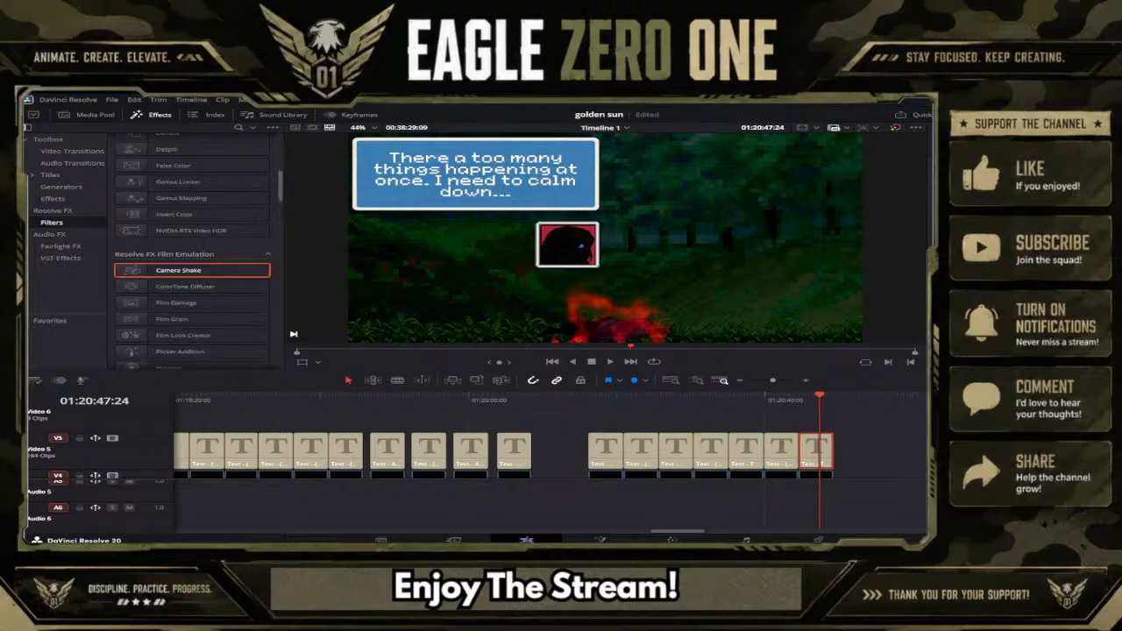
Step: Duplicate the last dialogue clip stack across its video tracks, placing the copy directly after the original at about 01:20:49:14
scroll(892, 421, "down", 5)
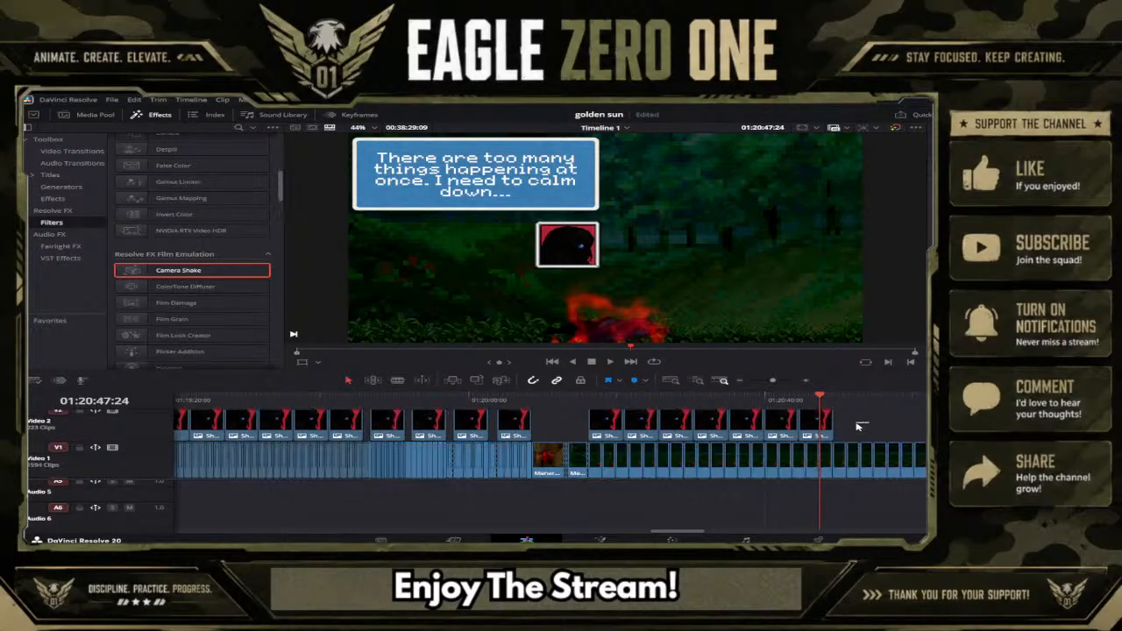
scroll(843, 422, "up", 5)
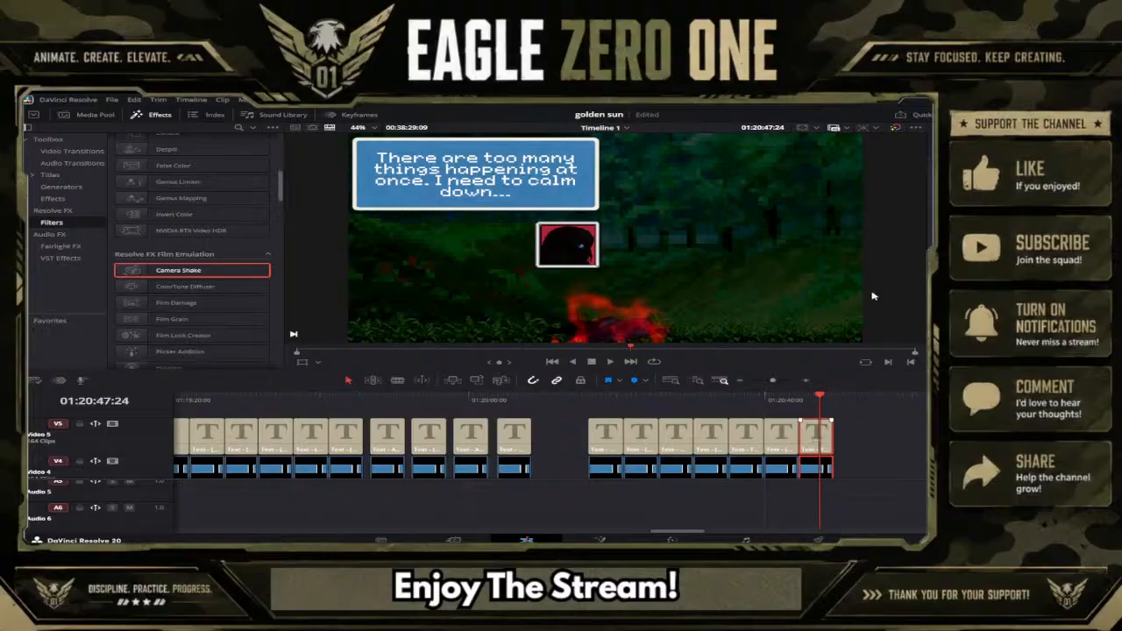
left_click(835, 403)
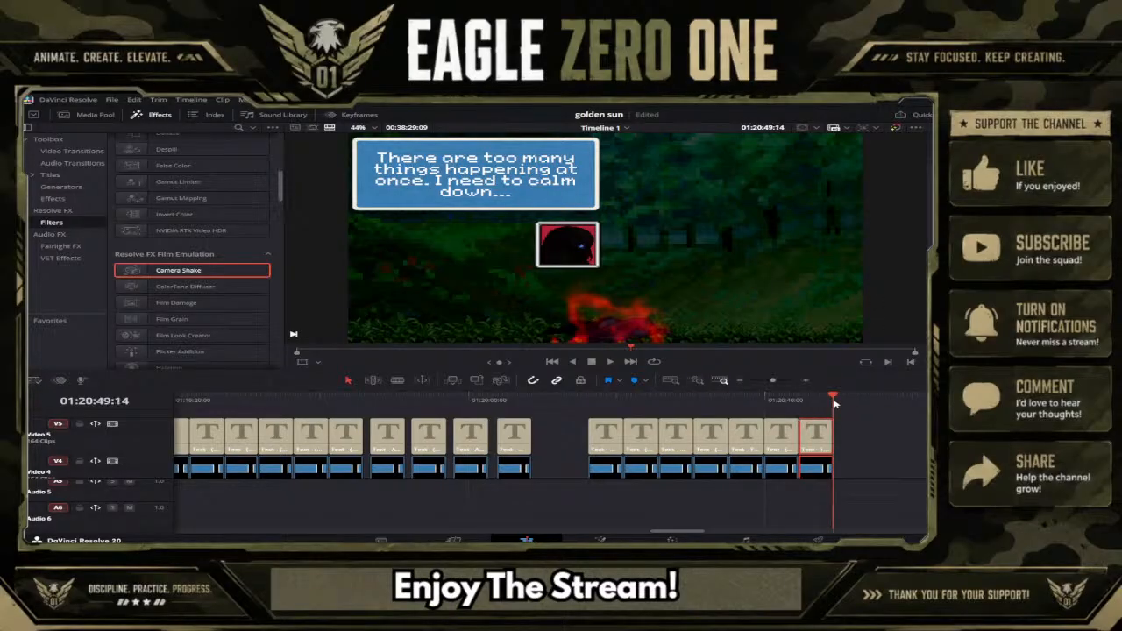
key("ctrl+v")
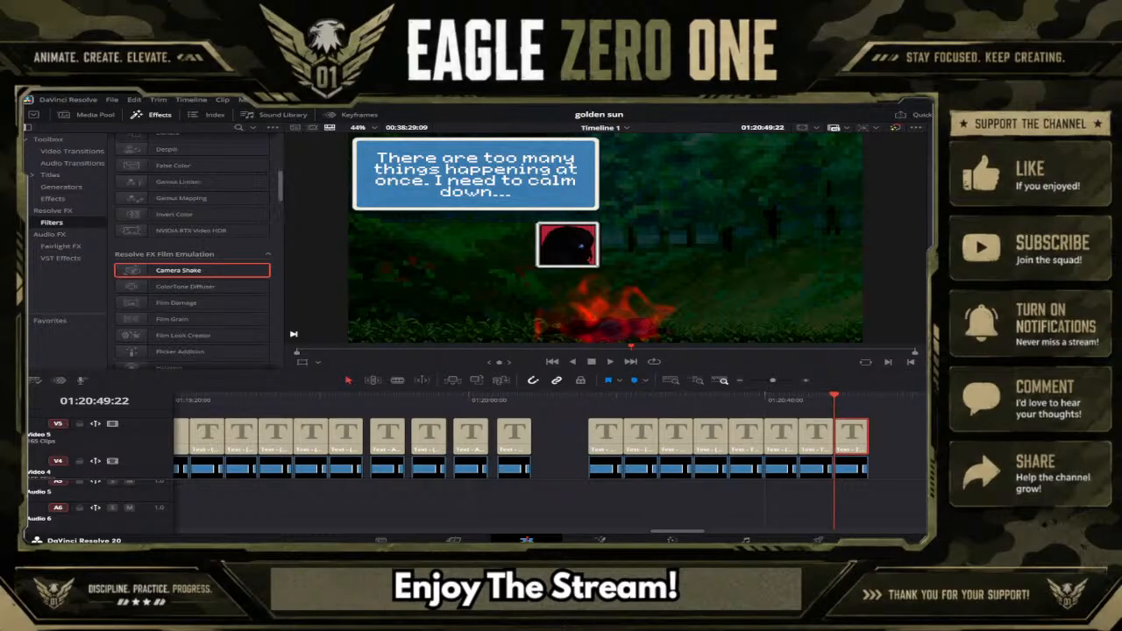
Step: Replace the duplicated title's text with "It's definately not (a.) Jenna but"
type("It's")
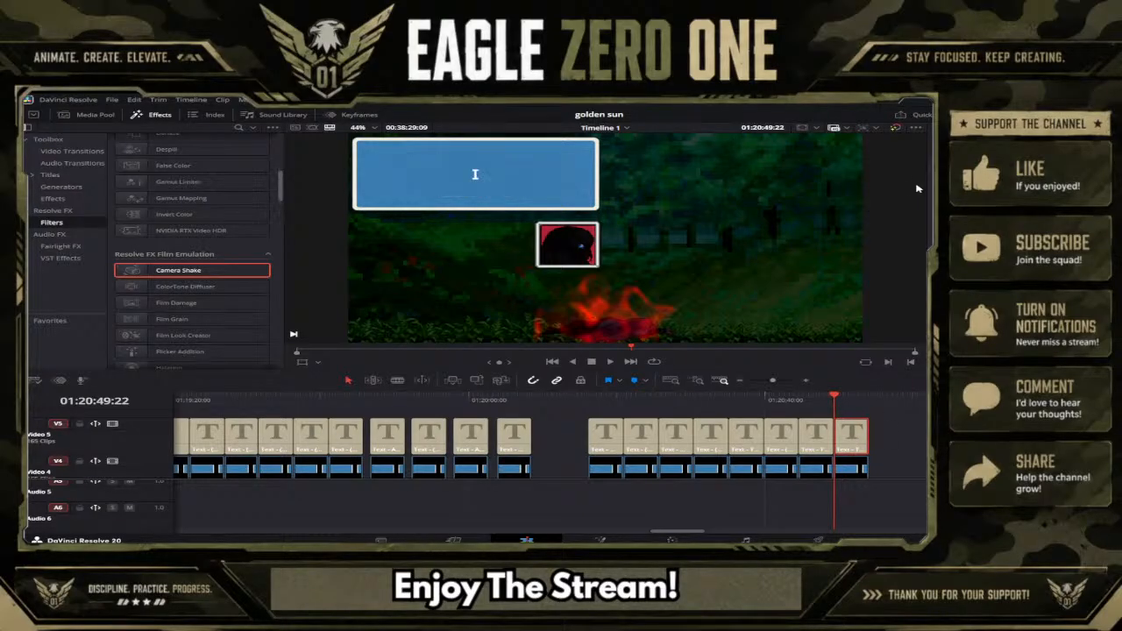
type(" def")
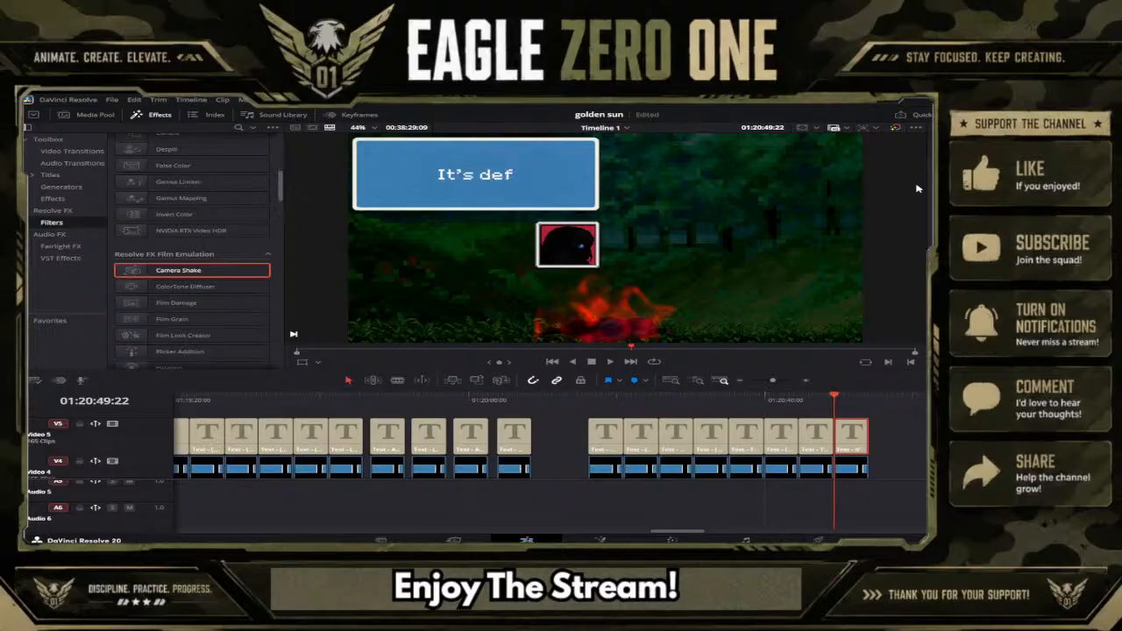
type("inately")
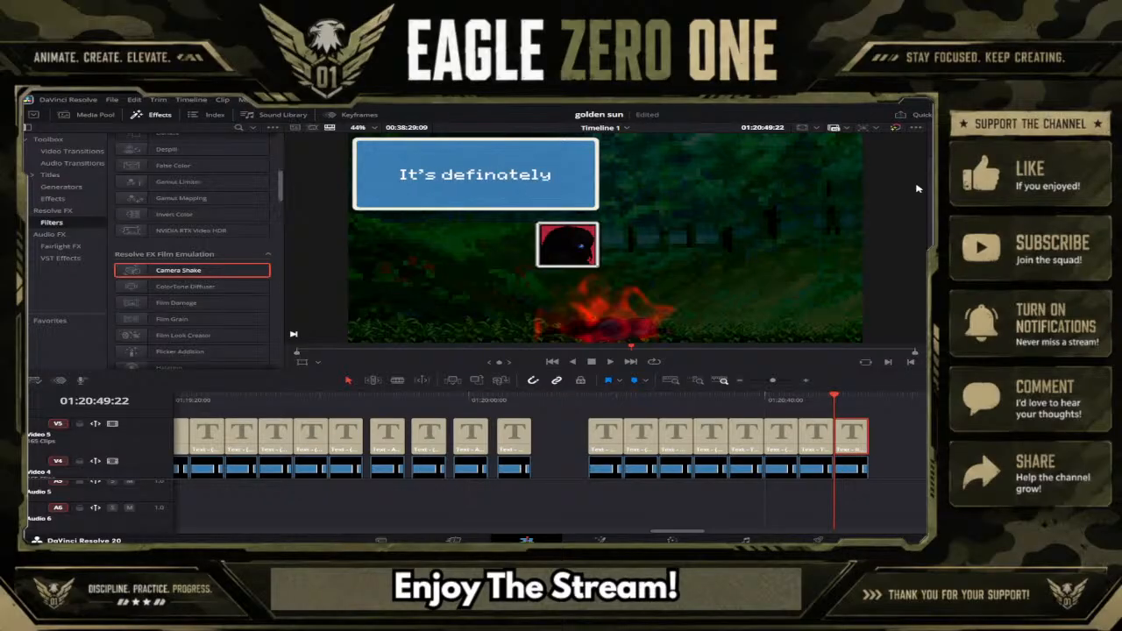
type(" not ")
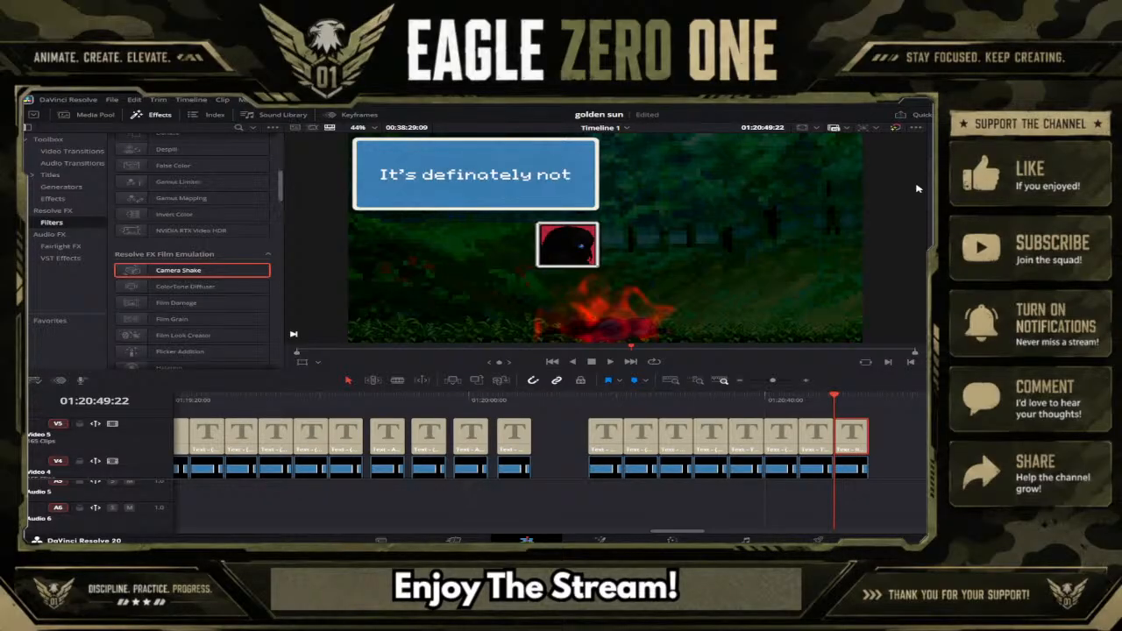
type("(")
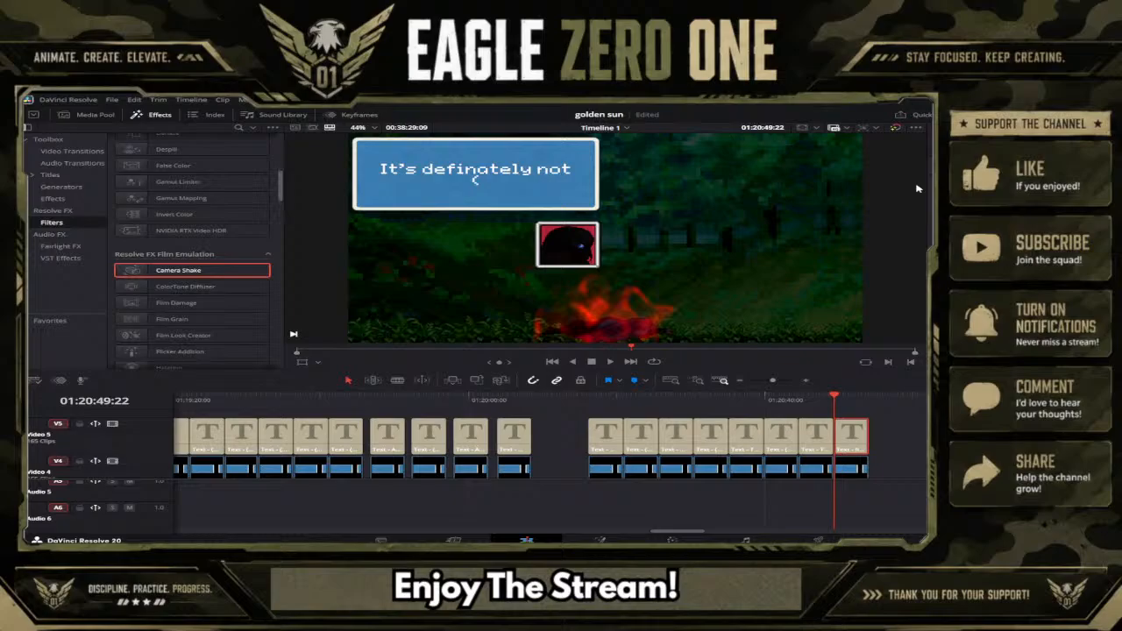
type("a.) Jenna but some")
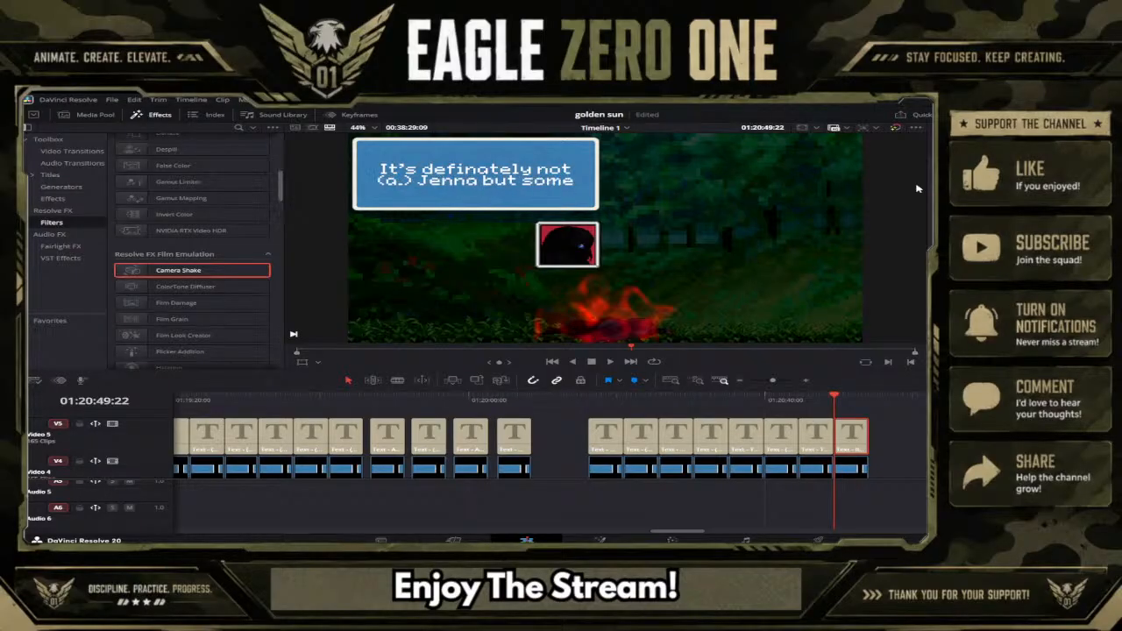
key("BackSpace")
key("BackSpace")
key("BackSpace")
key("BackSpace")
Step: Add the line "someone clearly" below the text in the same title
key("Return")
type("som")
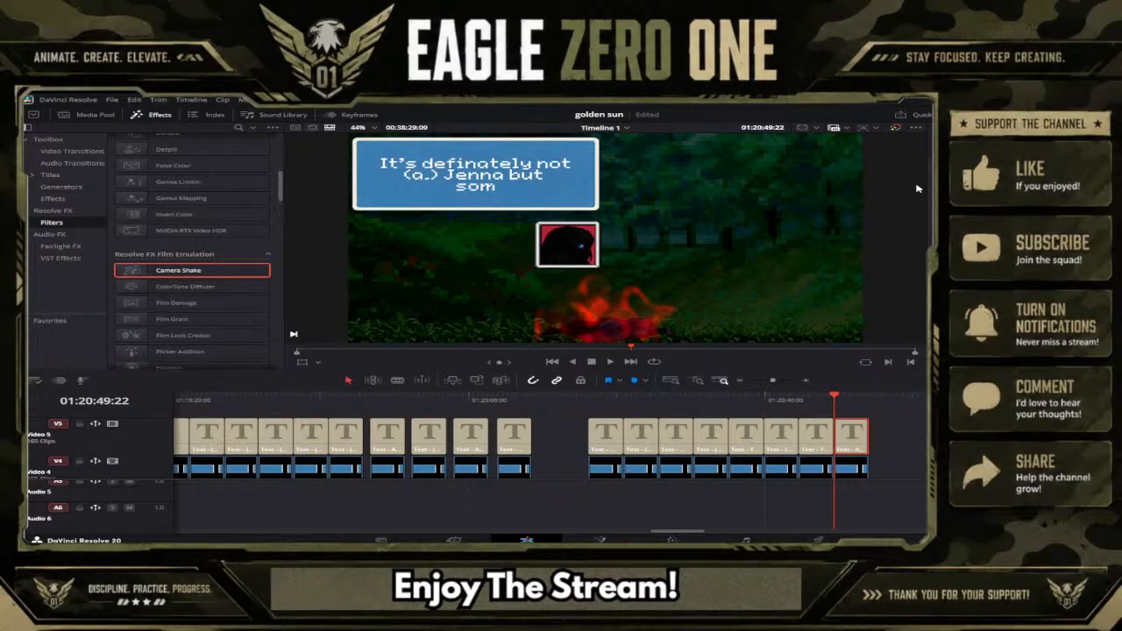
type("eone clea")
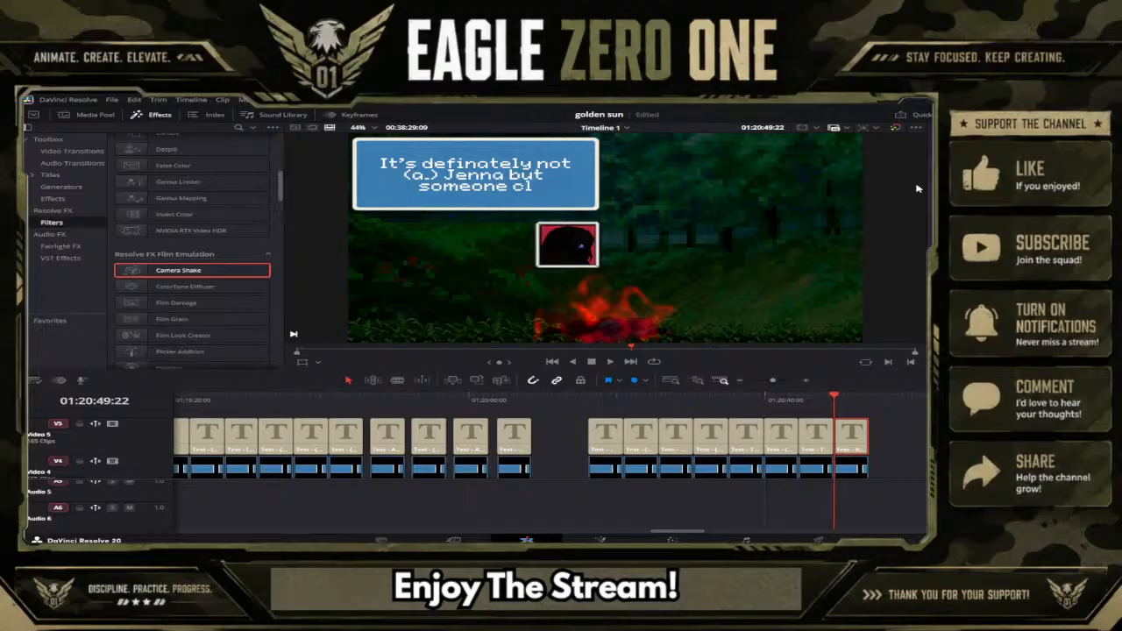
type("rly at")
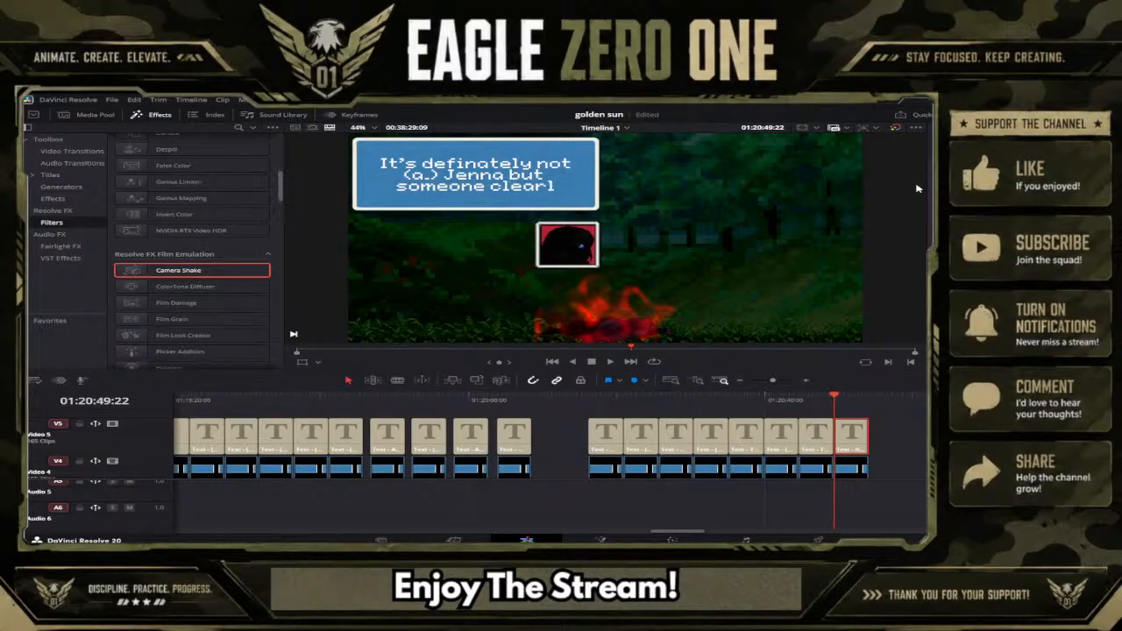
type("tac")
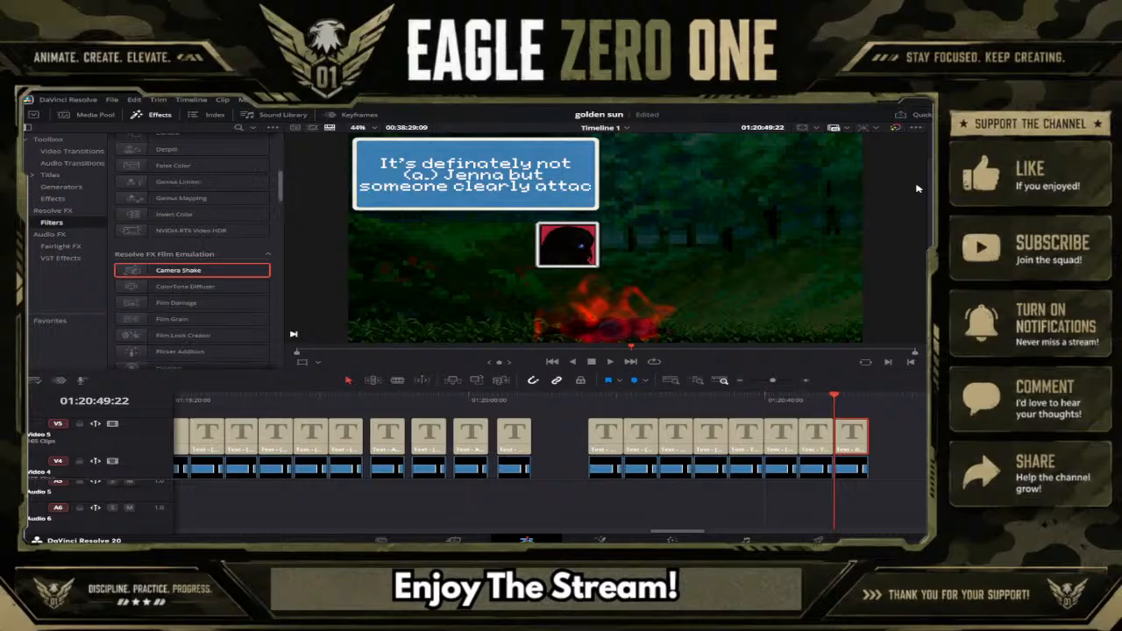
key("BackSpace")
key("BackSpace")
key("BackSpace")
key("BackSpace")
key("BackSpace")
Step: Finish the title with the closing line "attacked me..."
key("Return")
type("a")
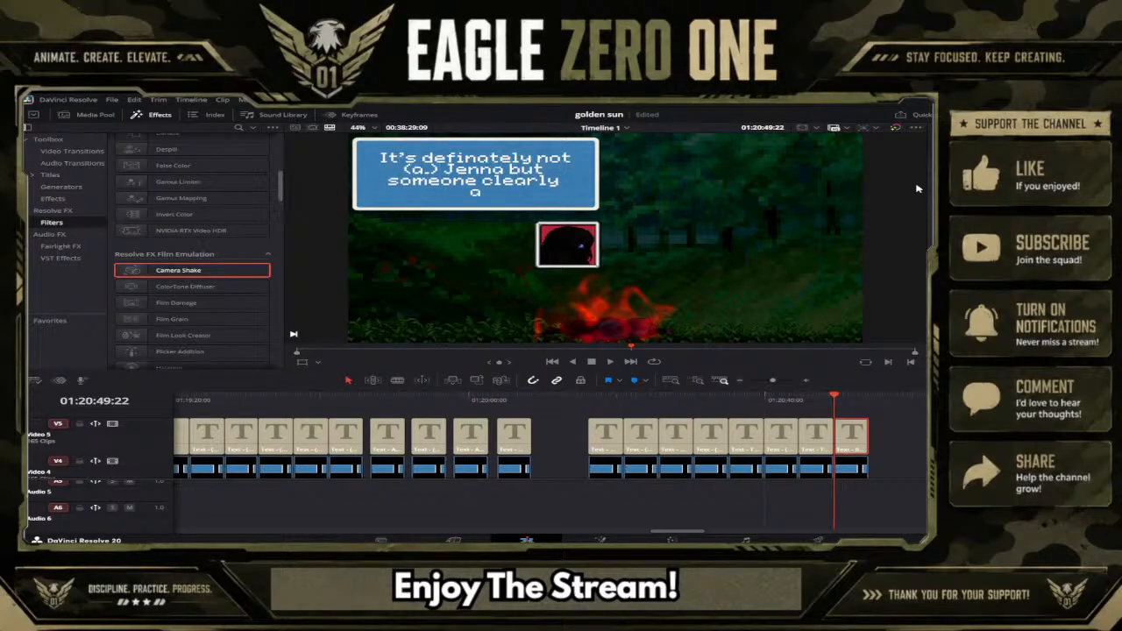
type("ttacked me.")
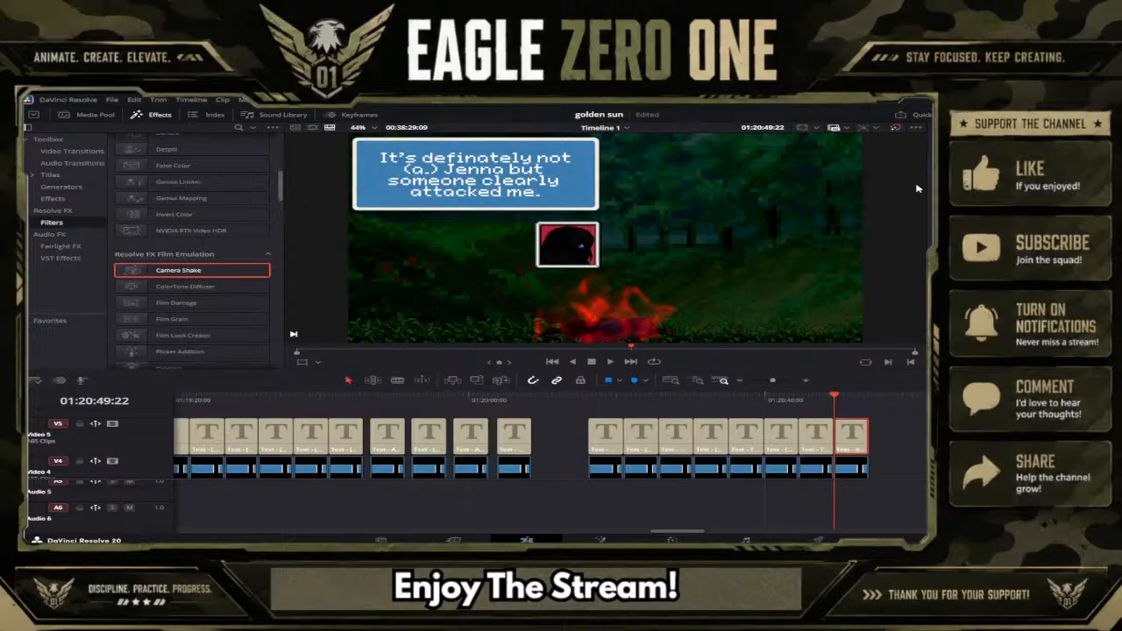
type("..")
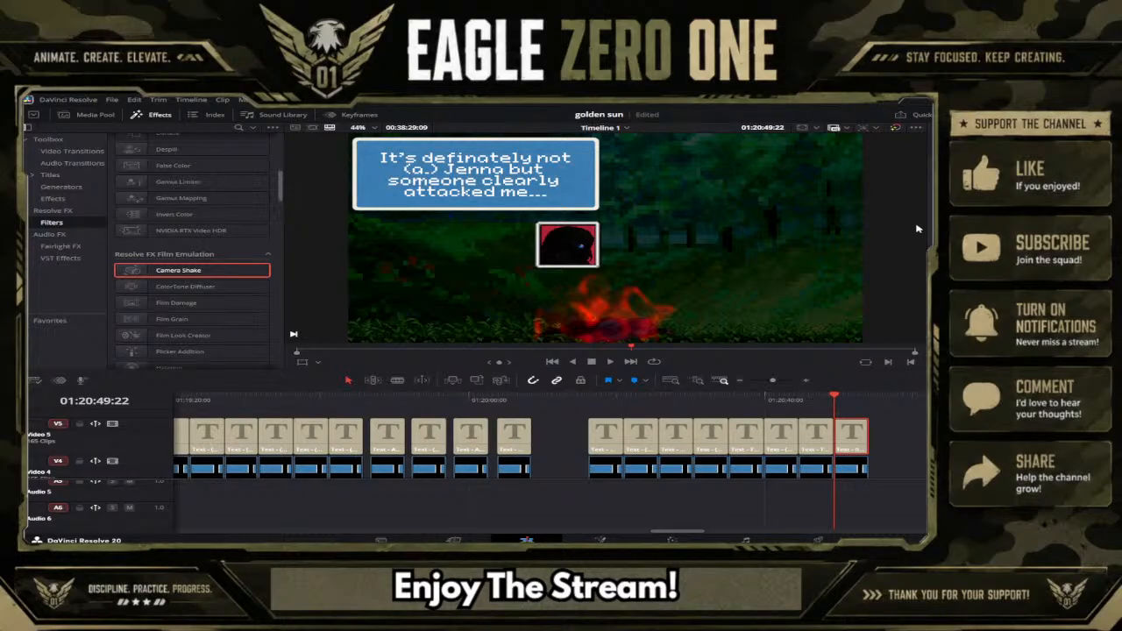
Step: Duplicate the newest dialogue clip stack across its video tracks, placing the copy directly after it at 01:20:54:06
scroll(923, 434, "down", 3)
scroll(924, 434, "up", 4)
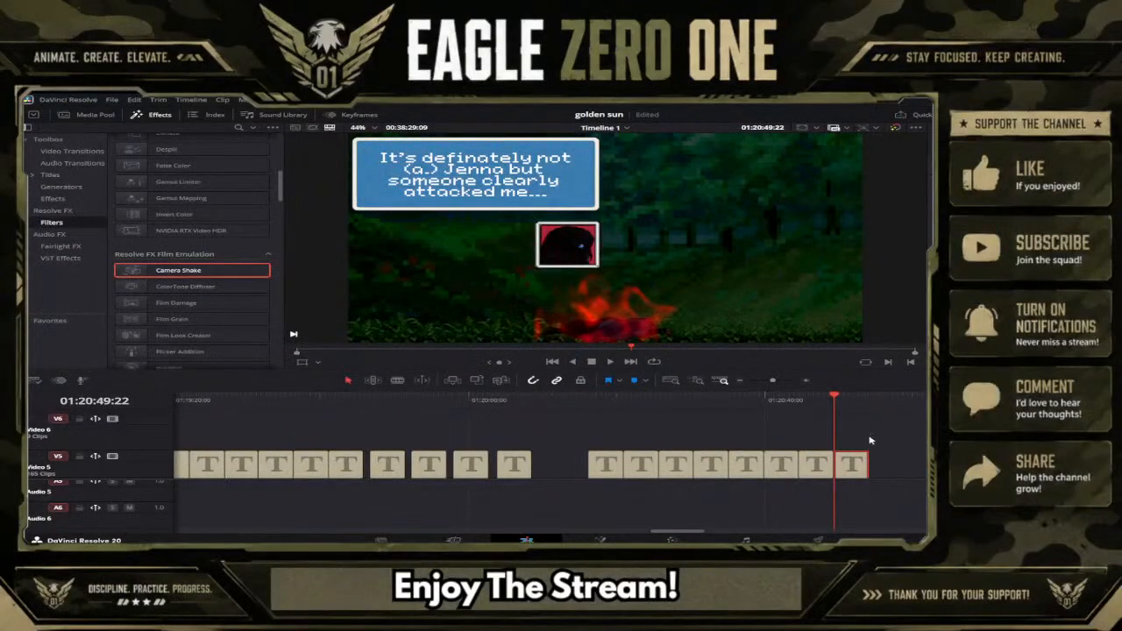
scroll(858, 438, "down", 4)
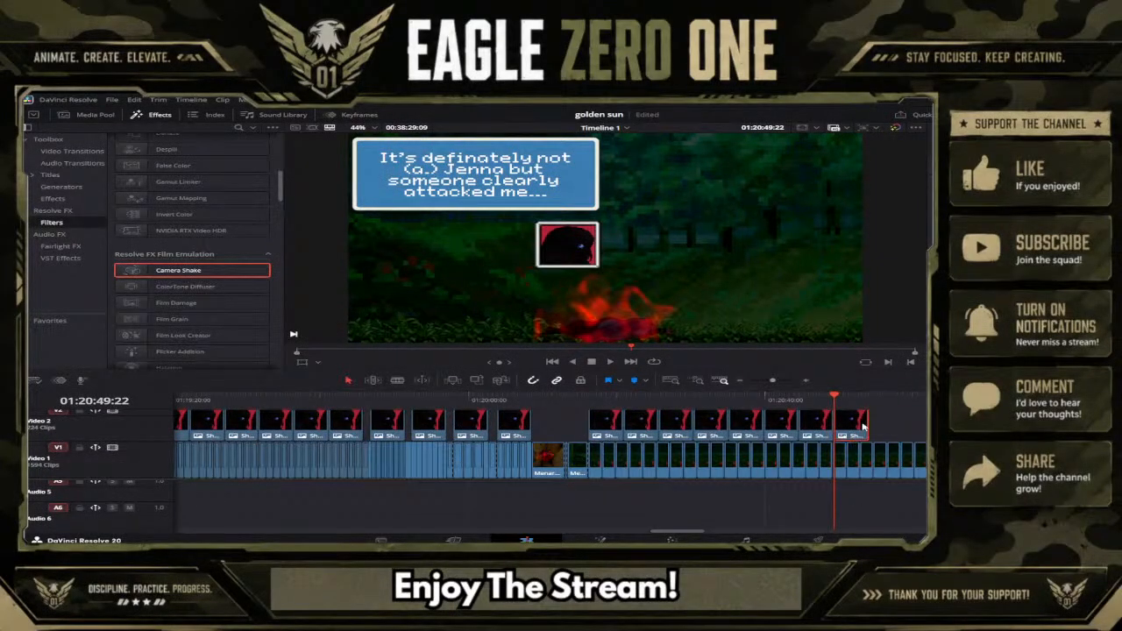
left_click(870, 396)
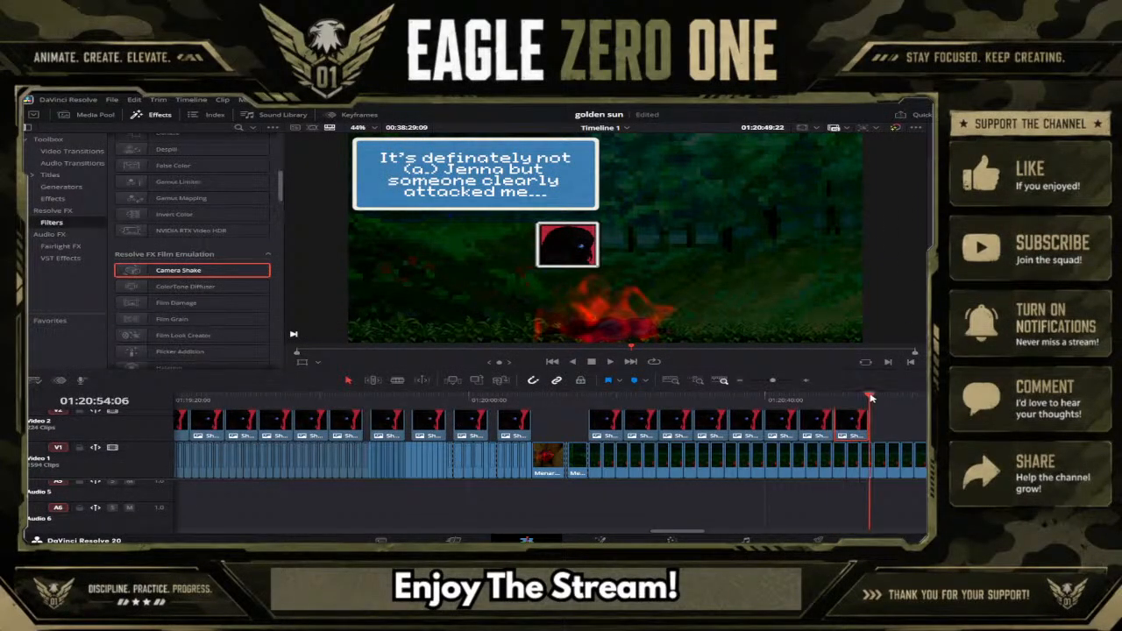
left_click(903, 438)
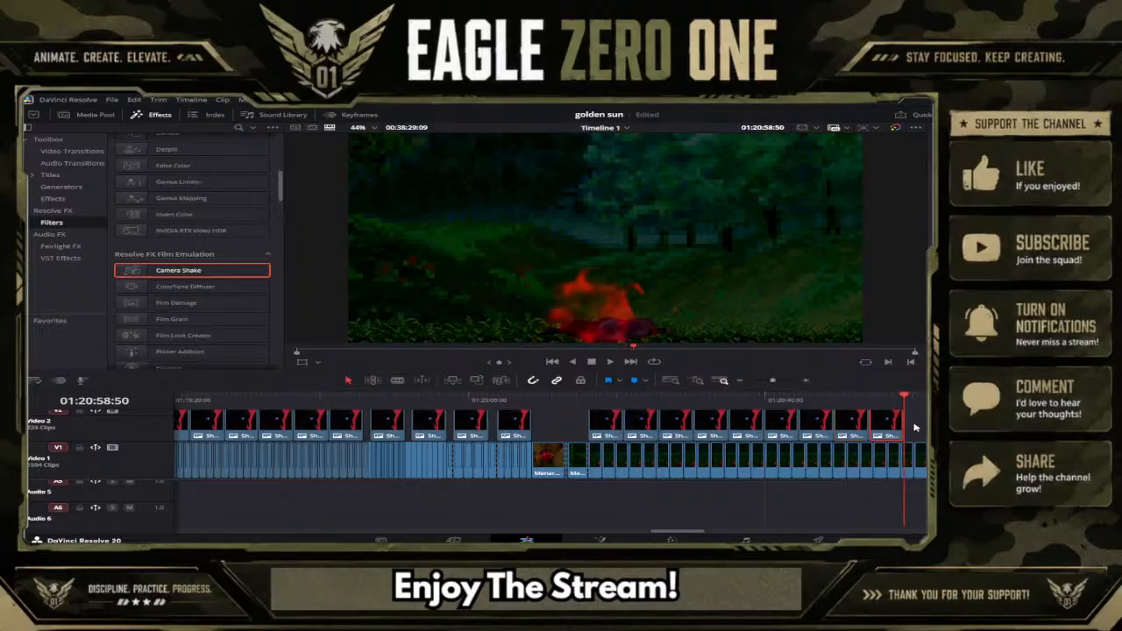
Step: Replace the text of the title around 01:20:56:34 with "Besides (a.) Jenna"
scroll(894, 429, "up", 3)
left_click(889, 400)
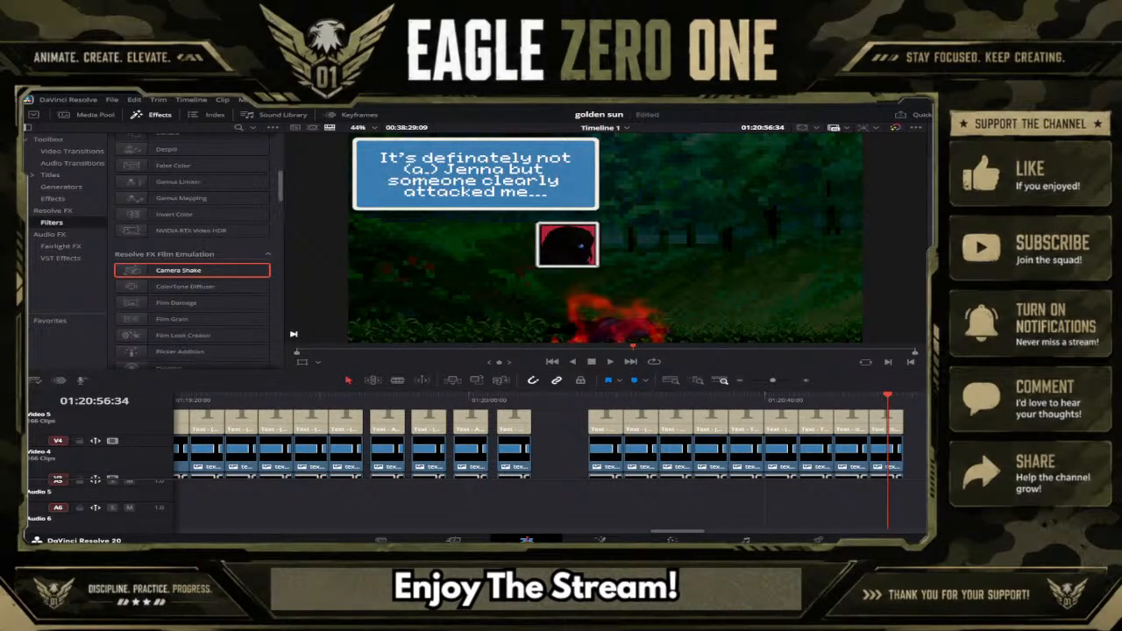
type("Be")
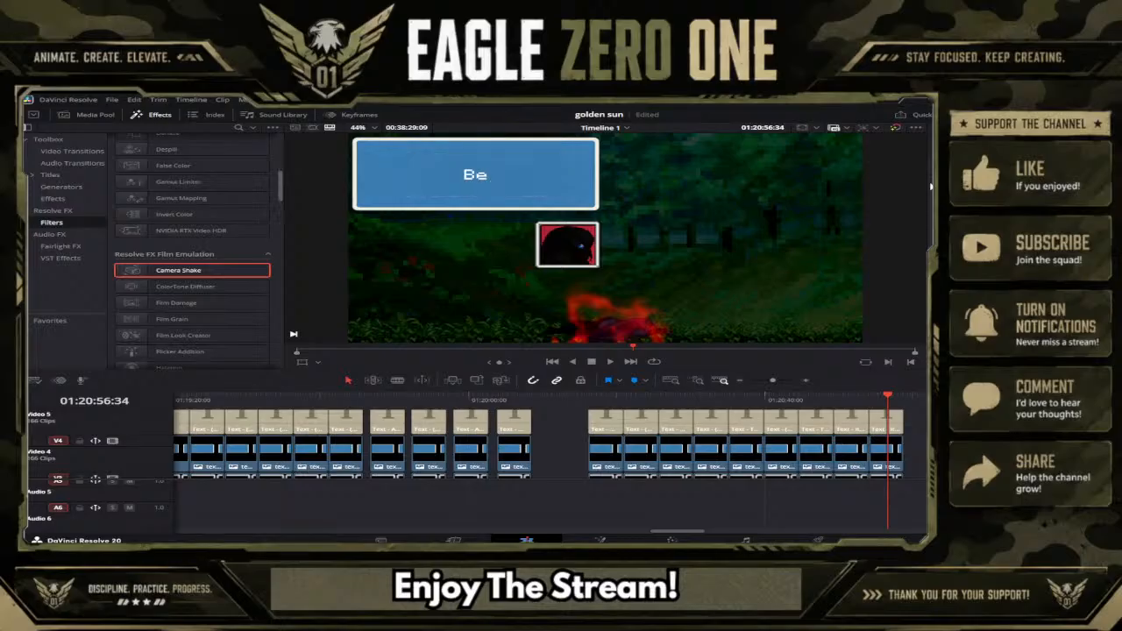
type("sides (a.")
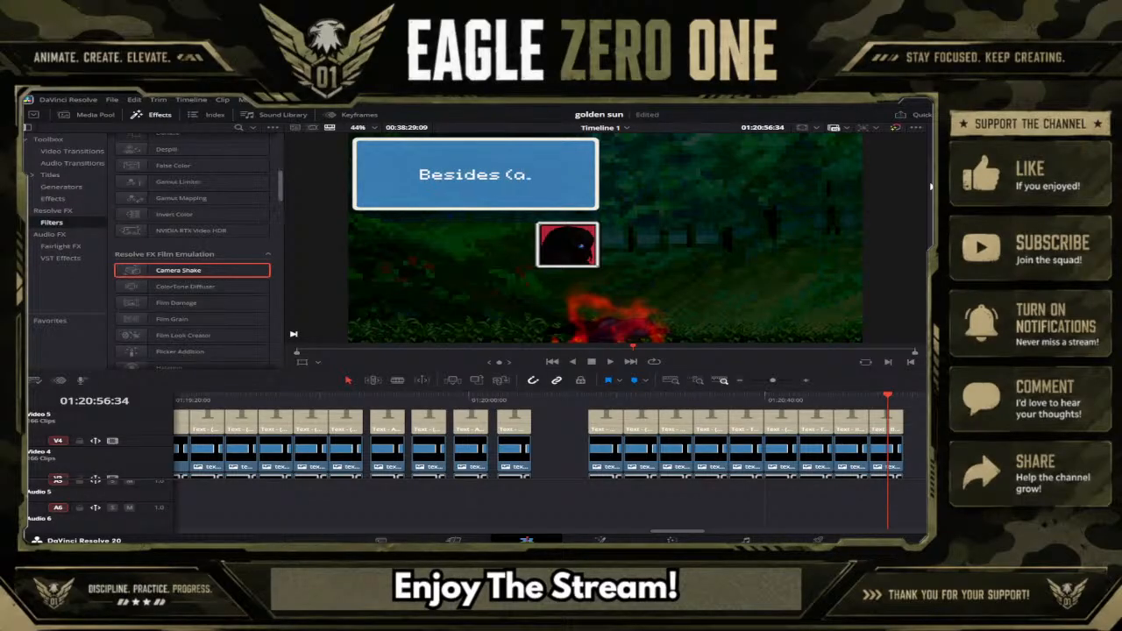
type(") Jenaa")
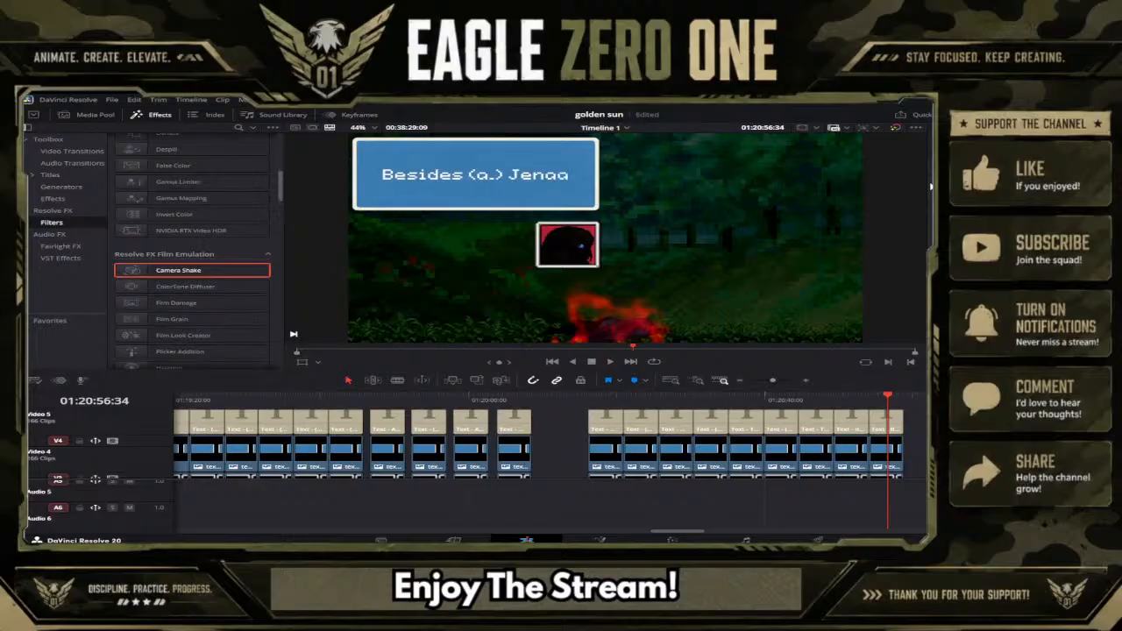
key("BackSpace")
key("BackSpace")
type("na")
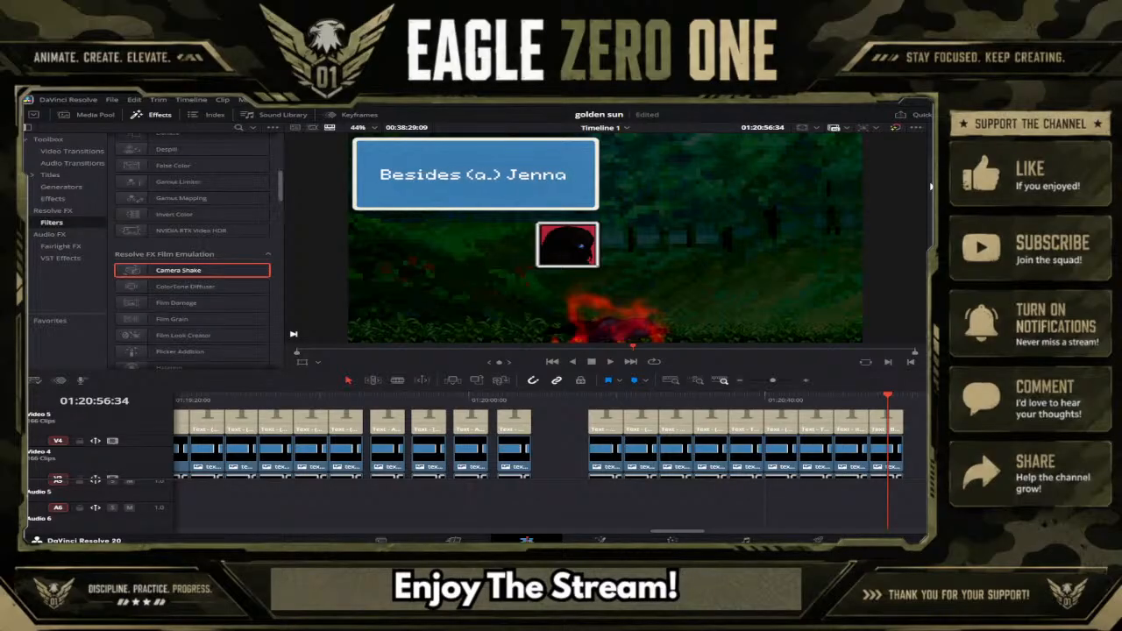
type(" kn")
key("BackSpace")
key("BackSpace")
key("BackSpace")
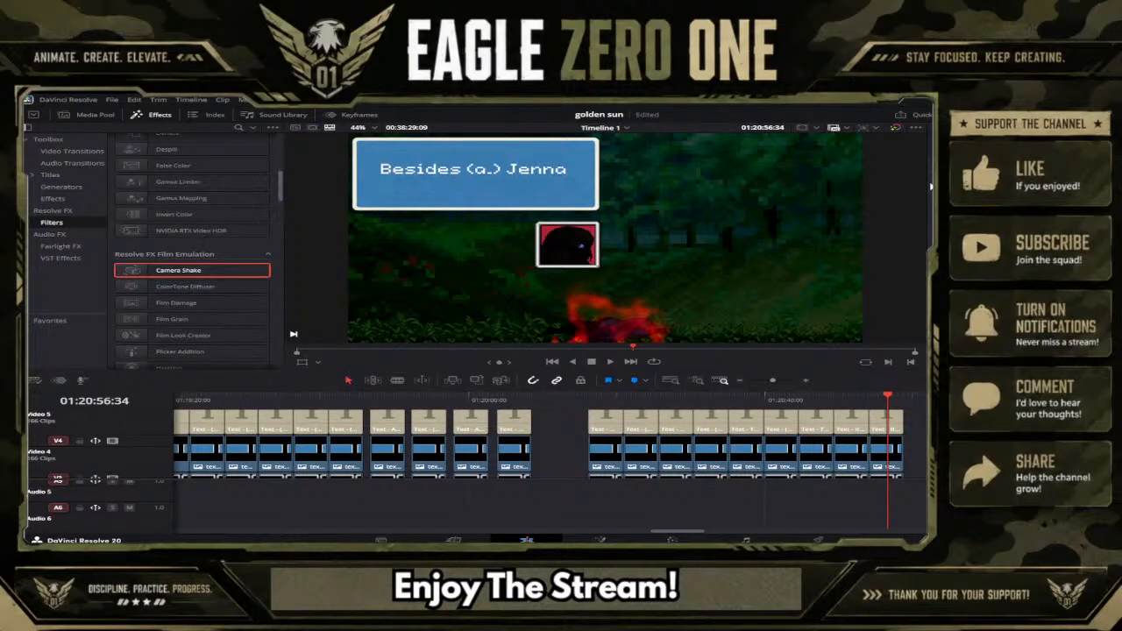
Step: Add the line "know one should even" below "Besides (a.) Jenna" in the title around 01:20:56:34
type("know one w")
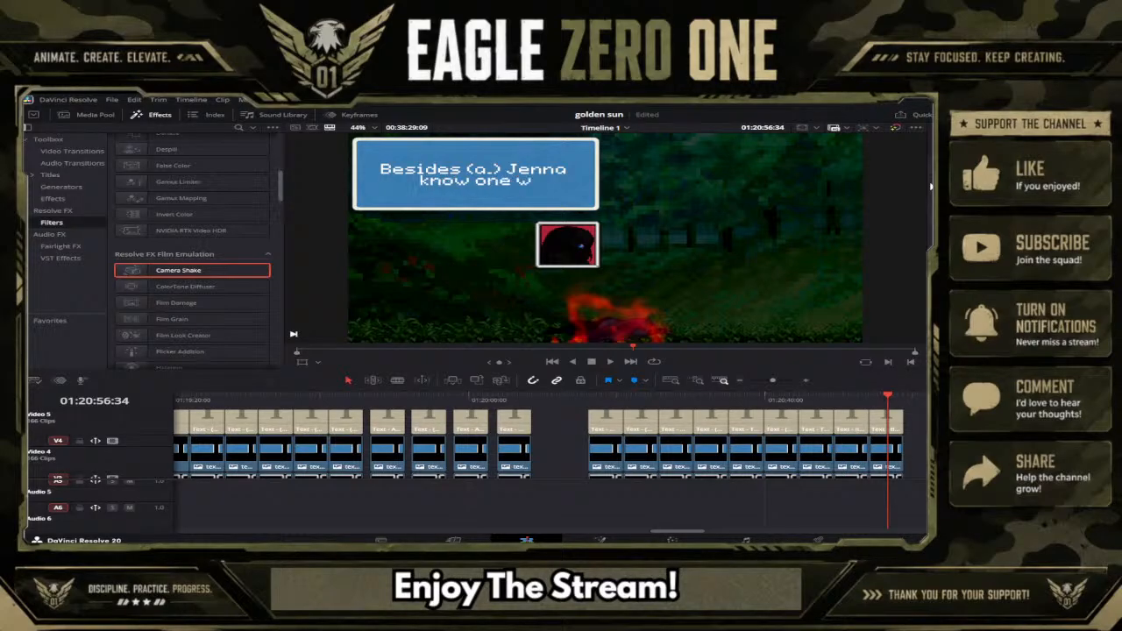
type("sho")
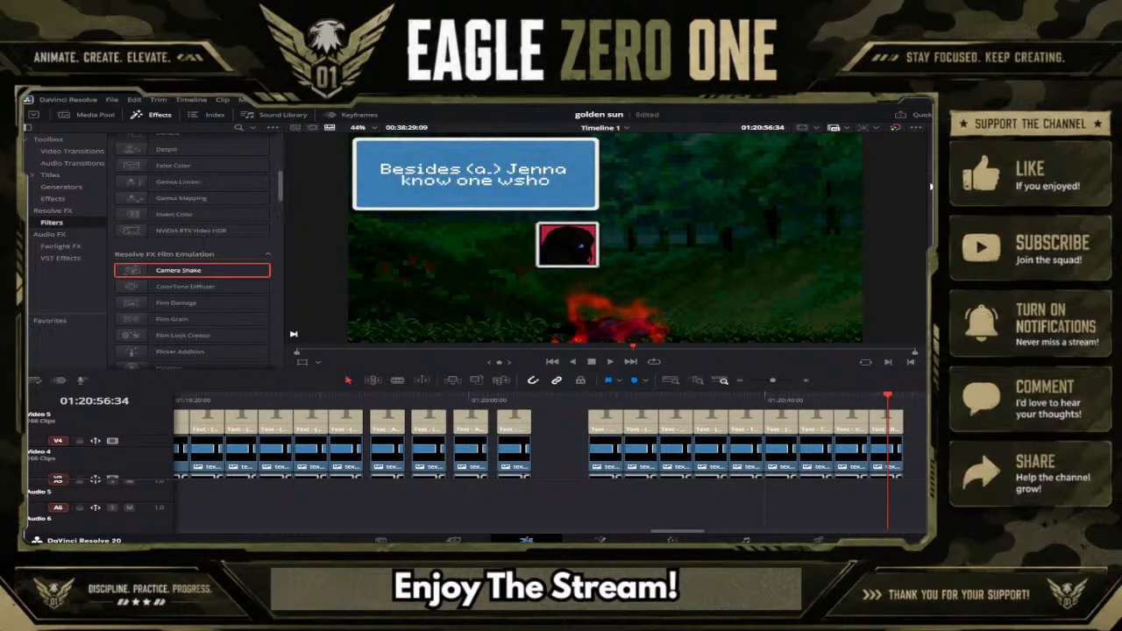
key("BackSpace")
key("BackSpace")
key("BackSpace")
key("BackSpace")
type("should ev")
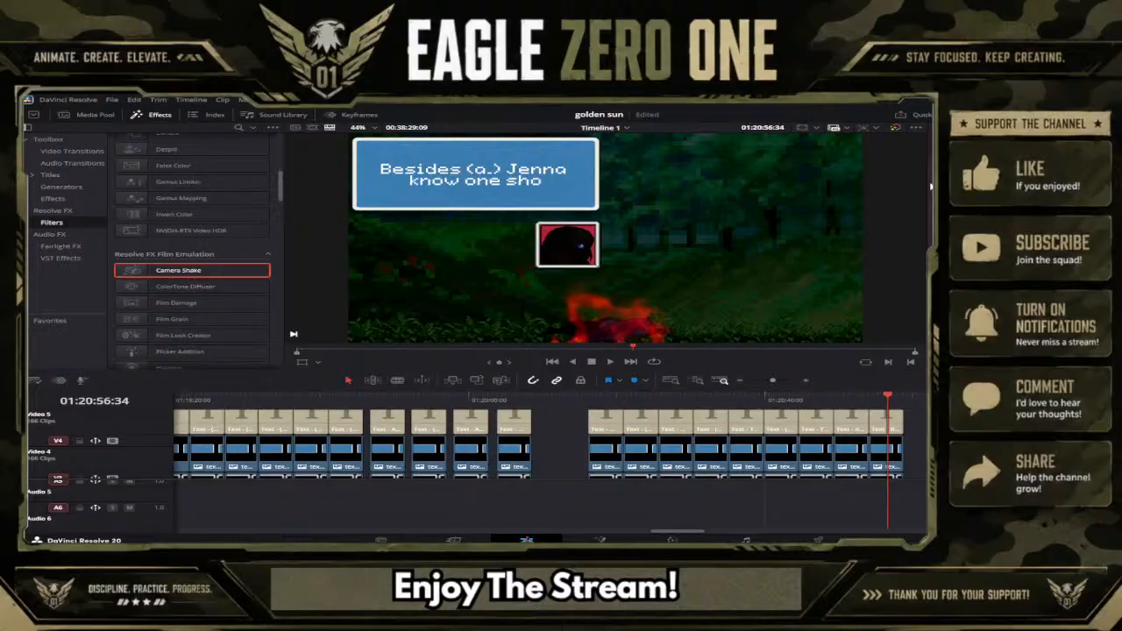
type("en")
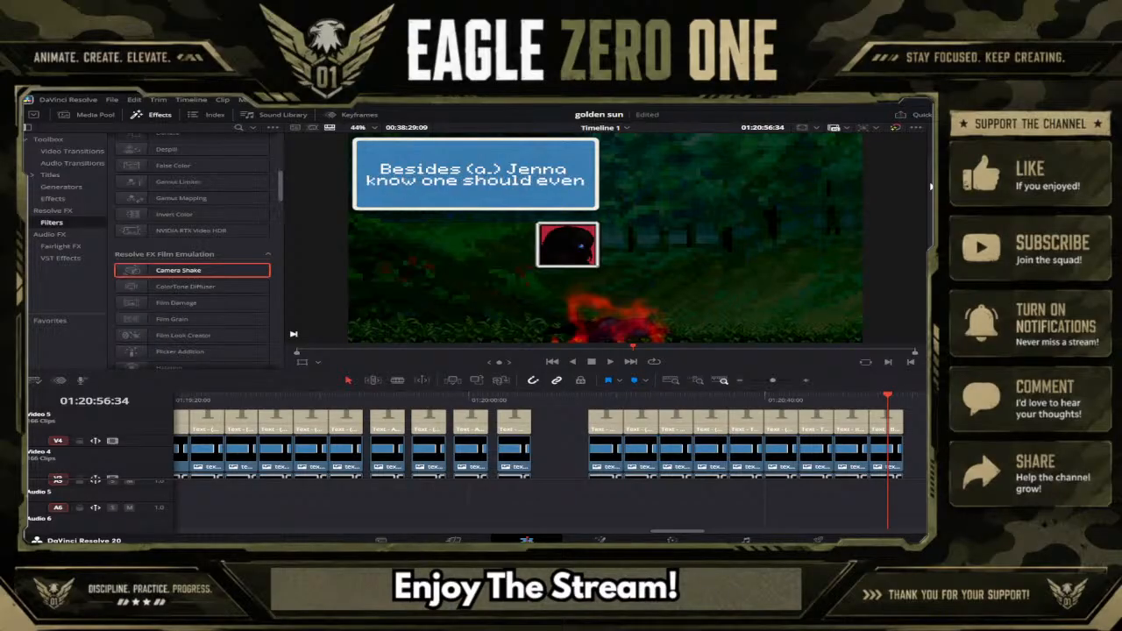
Step: Finish the title with "know who we are...." and correct its beginning to "Besides (a.) Jenna, no one"
type(" know")
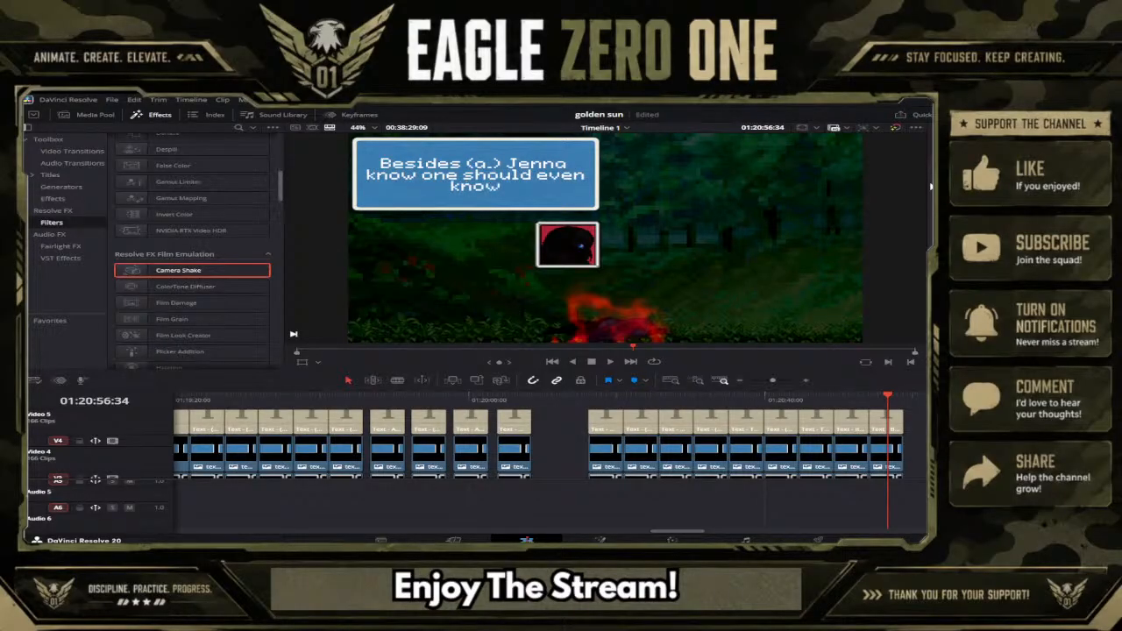
type(" who we are")
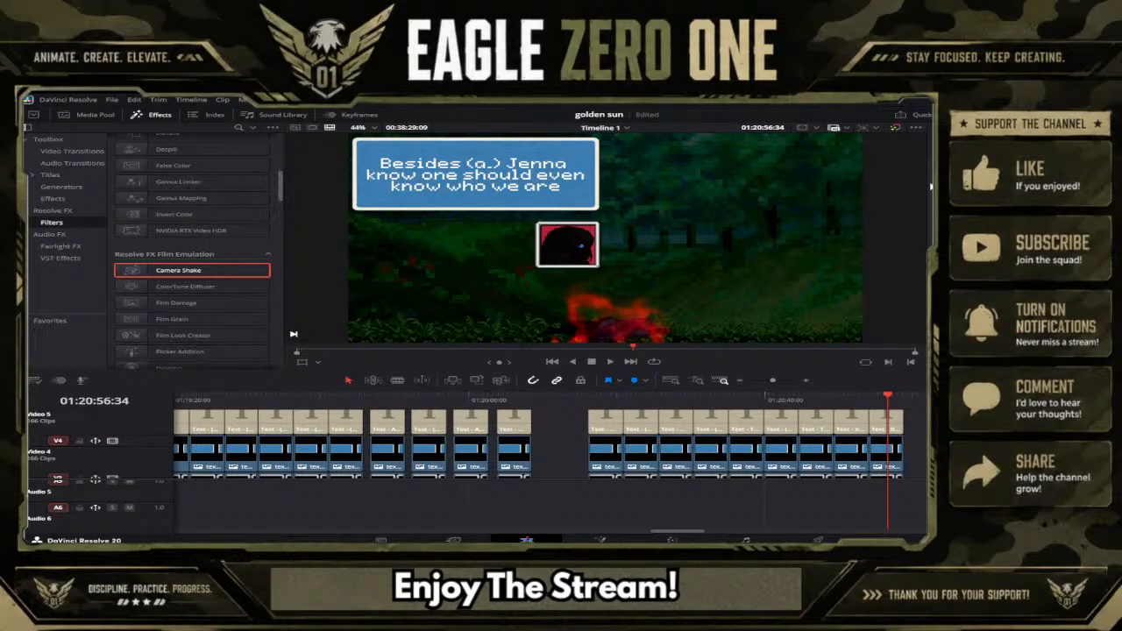
type("....")
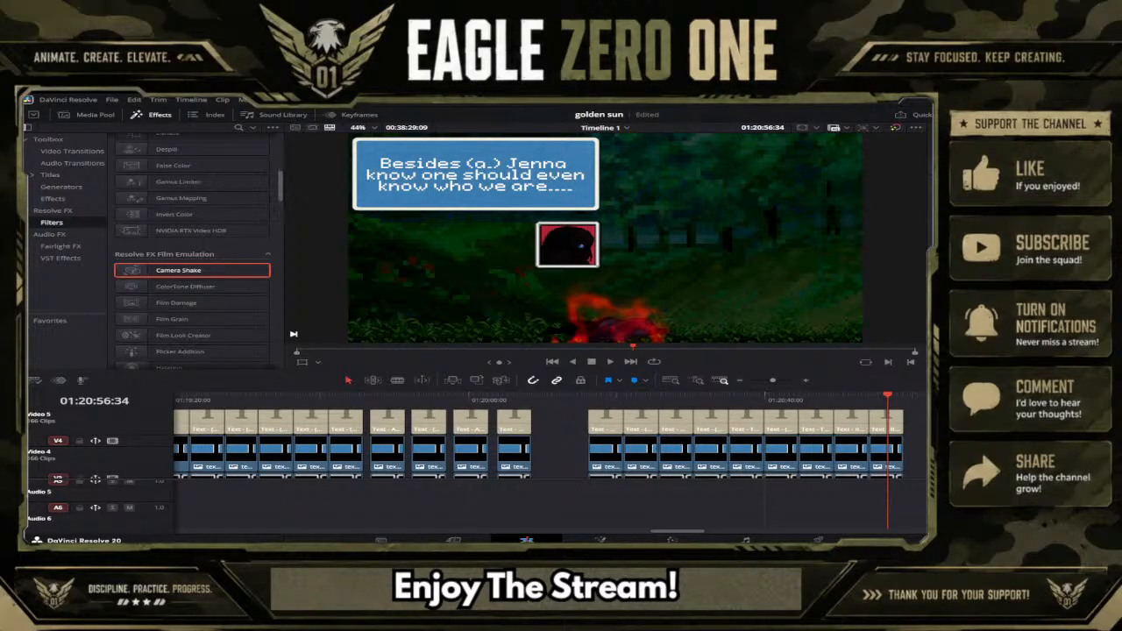
type(",")
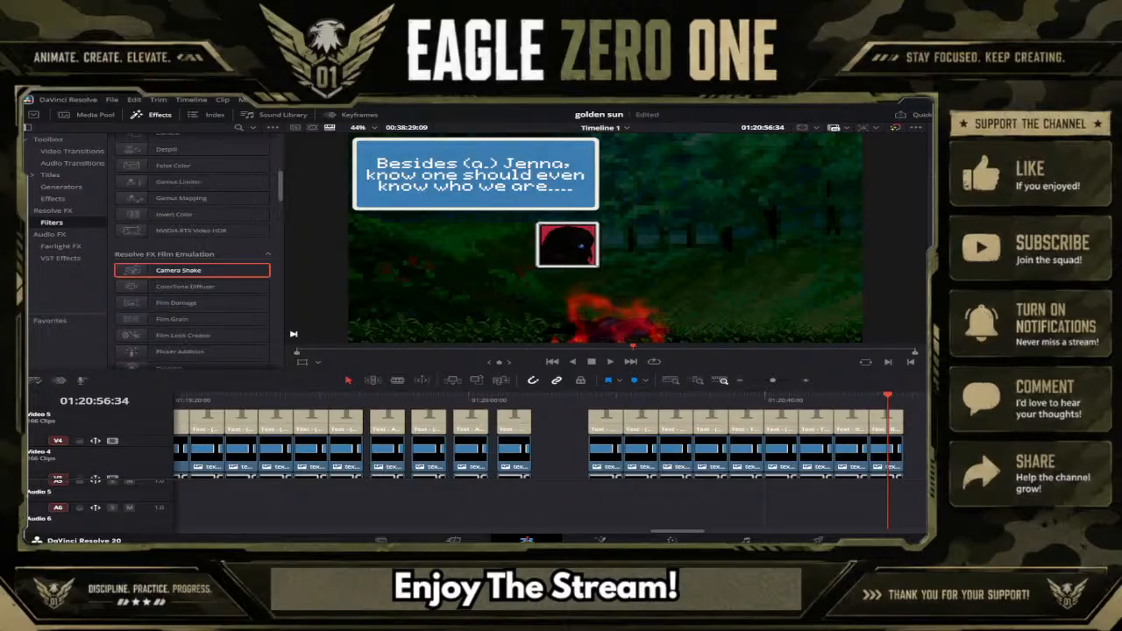
type("no")
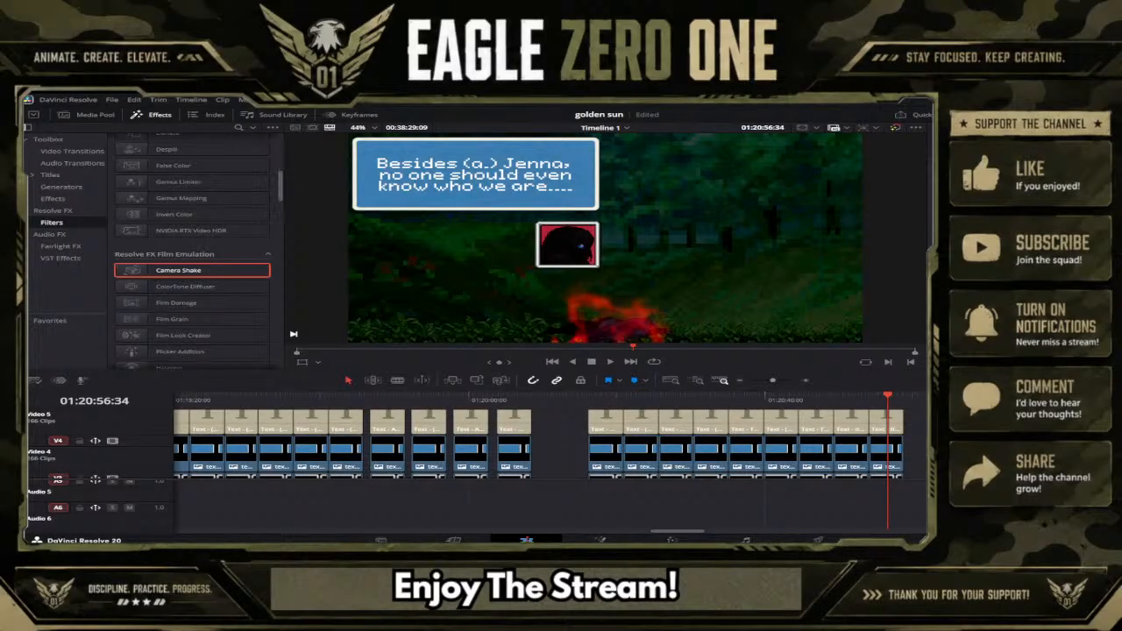
Step: Duplicate the dialogue clip stack starting around 01:20:40 across its video tracks, placing the copy directly after the newest stack at 01:20:58:50
scroll(550, 443, "down", 3)
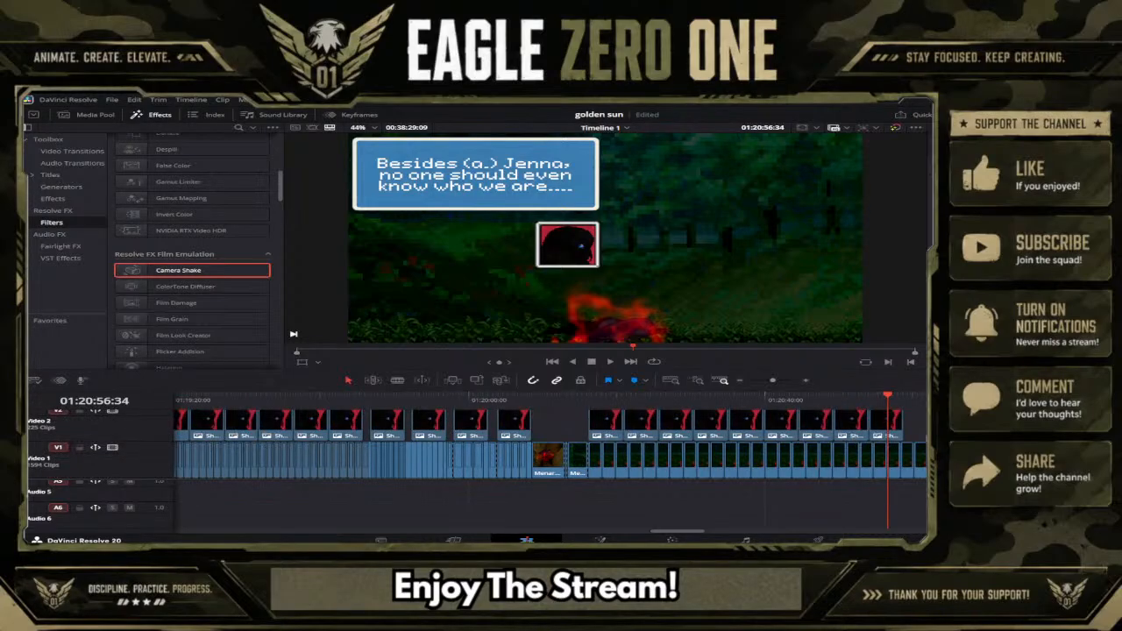
scroll(888, 412, "up", 3)
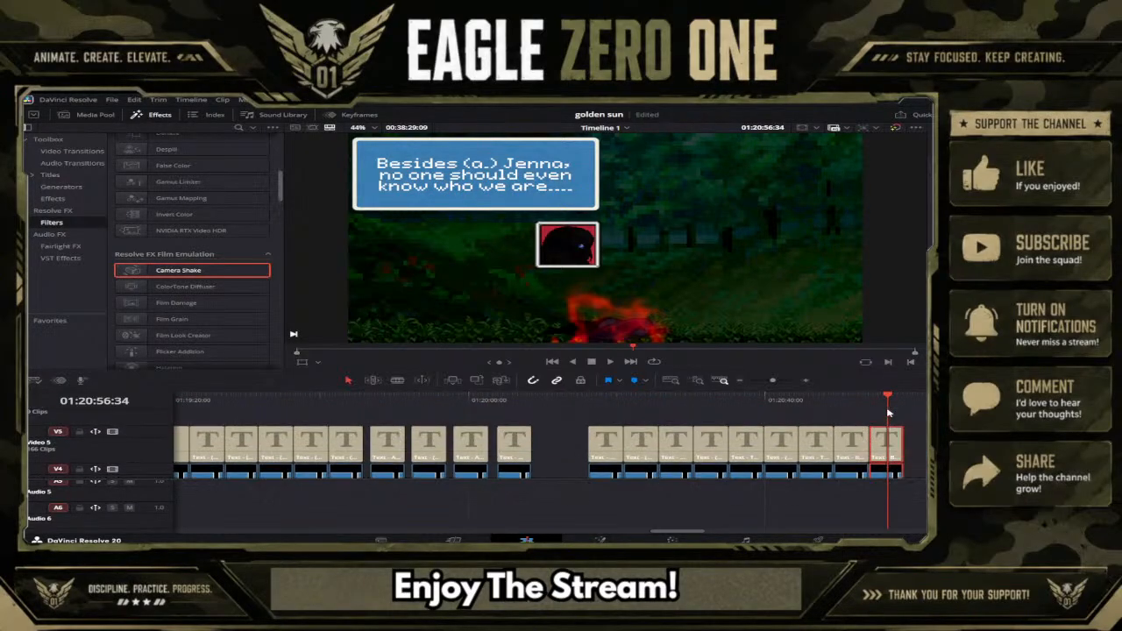
scroll(787, 438, "down", 2)
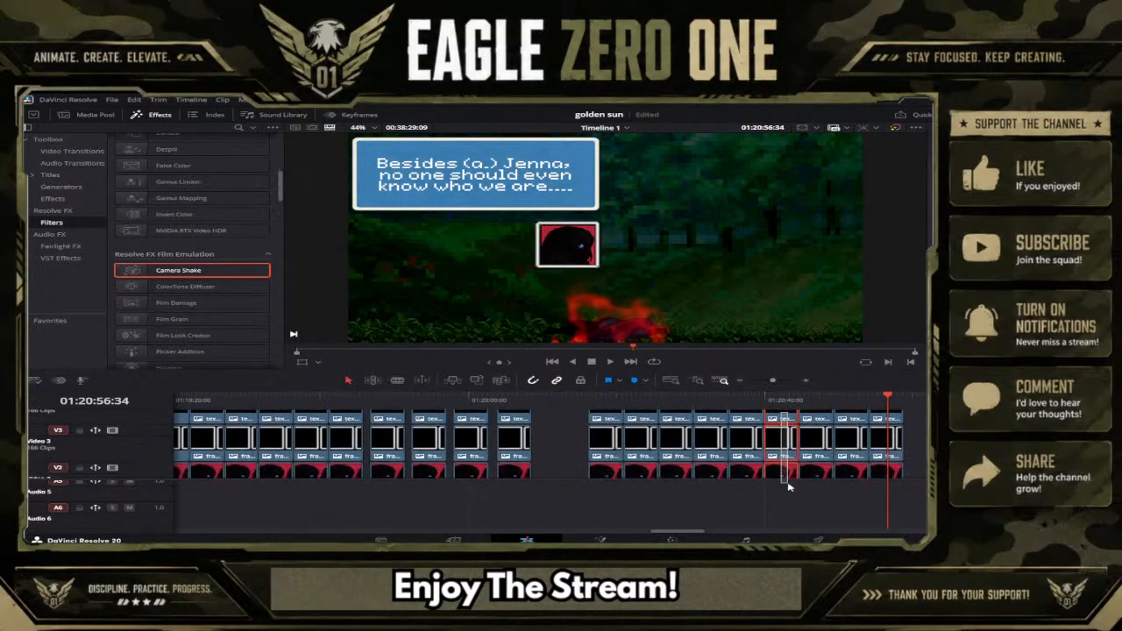
scroll(788, 474, "down", 2)
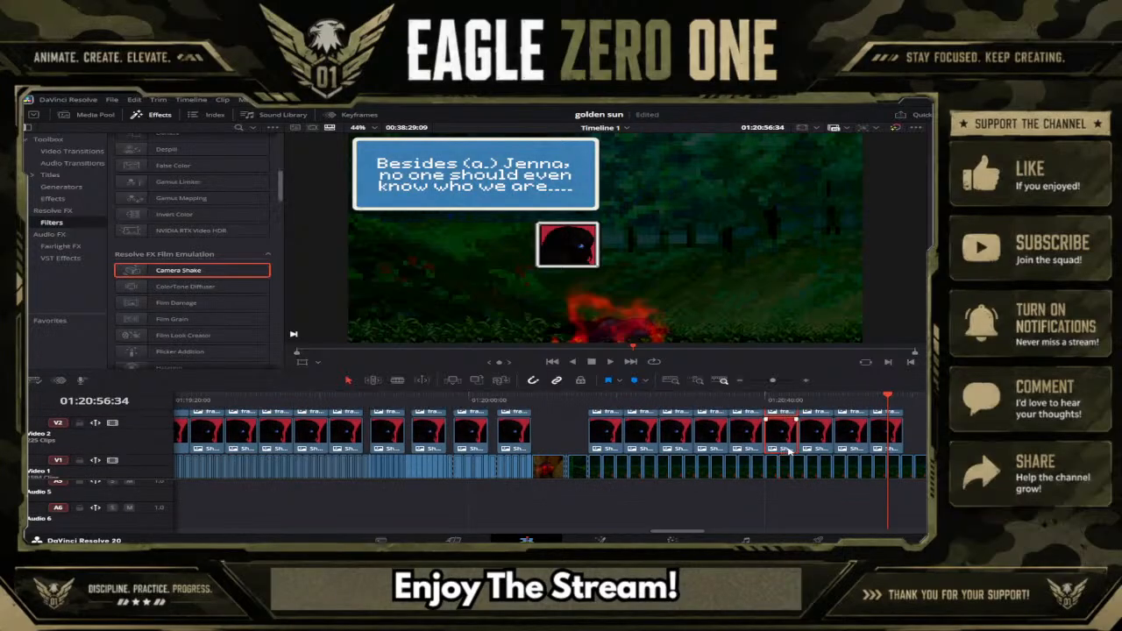
left_click(903, 400)
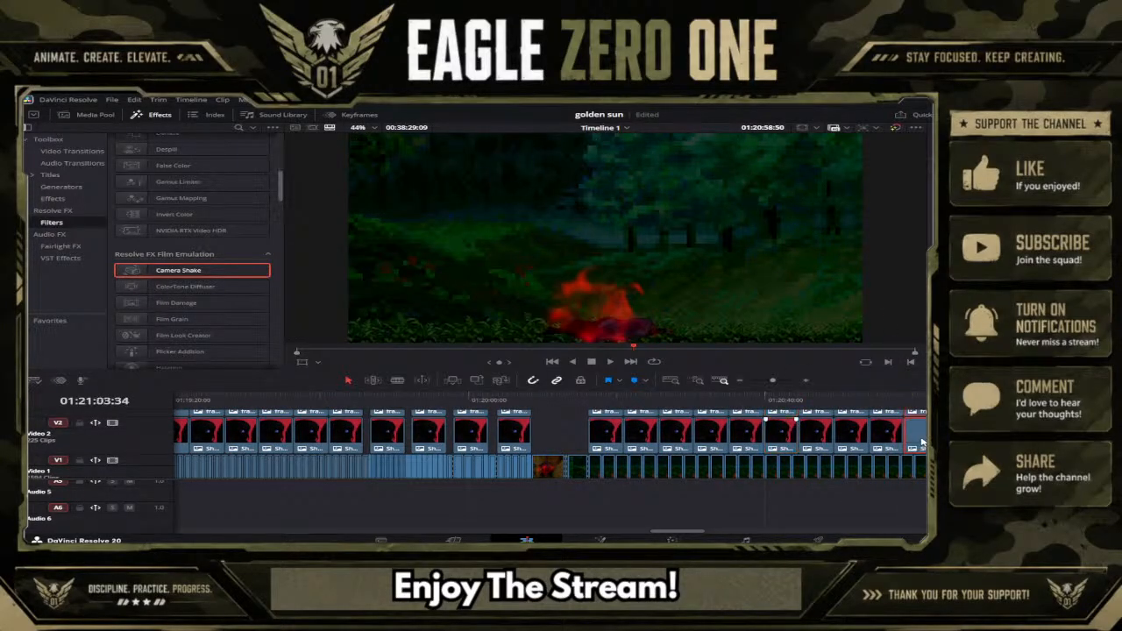
scroll(887, 438, "up", 4)
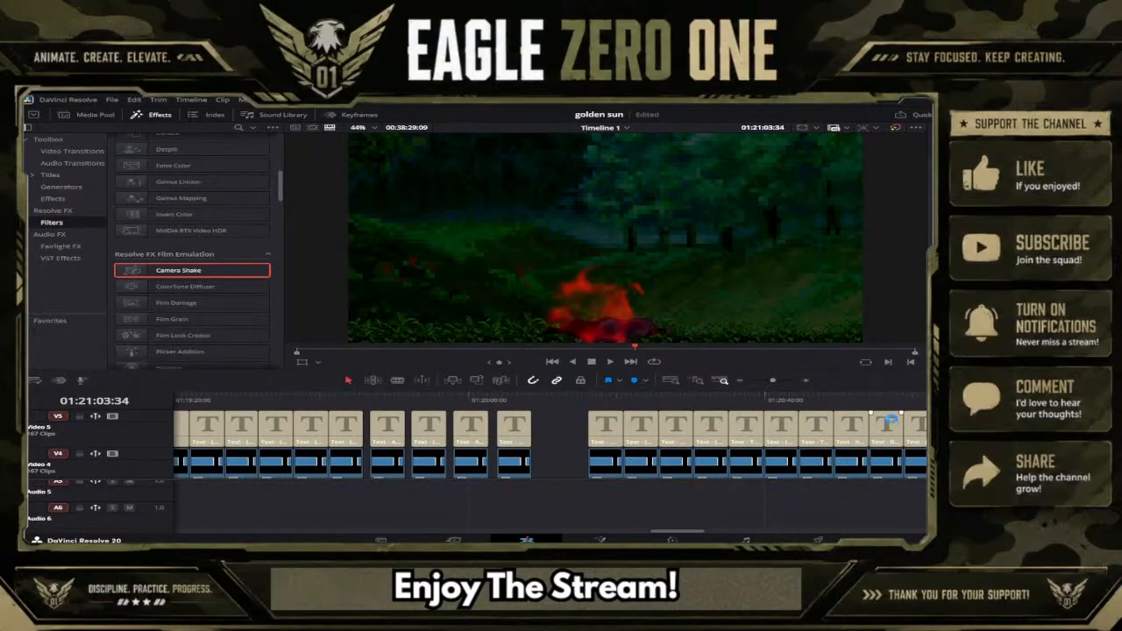
Step: Place another dialogue stack copy at 01:21:03:34 with the title "I was the target..." and save the project
scroll(883, 482, "down", 3)
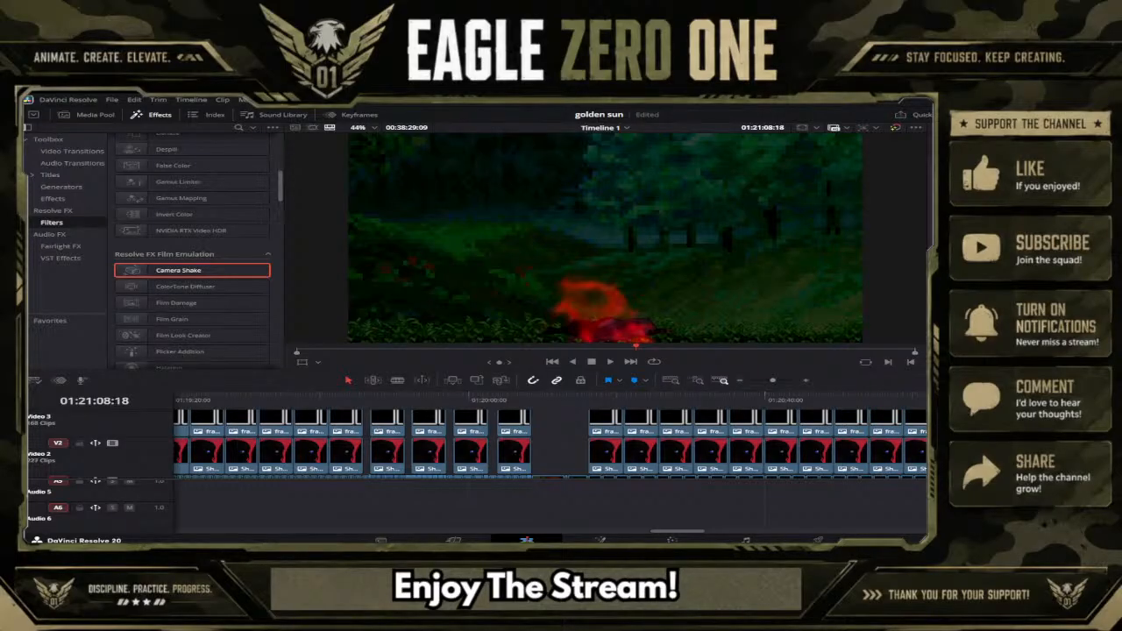
scroll(549, 442, "up", 3)
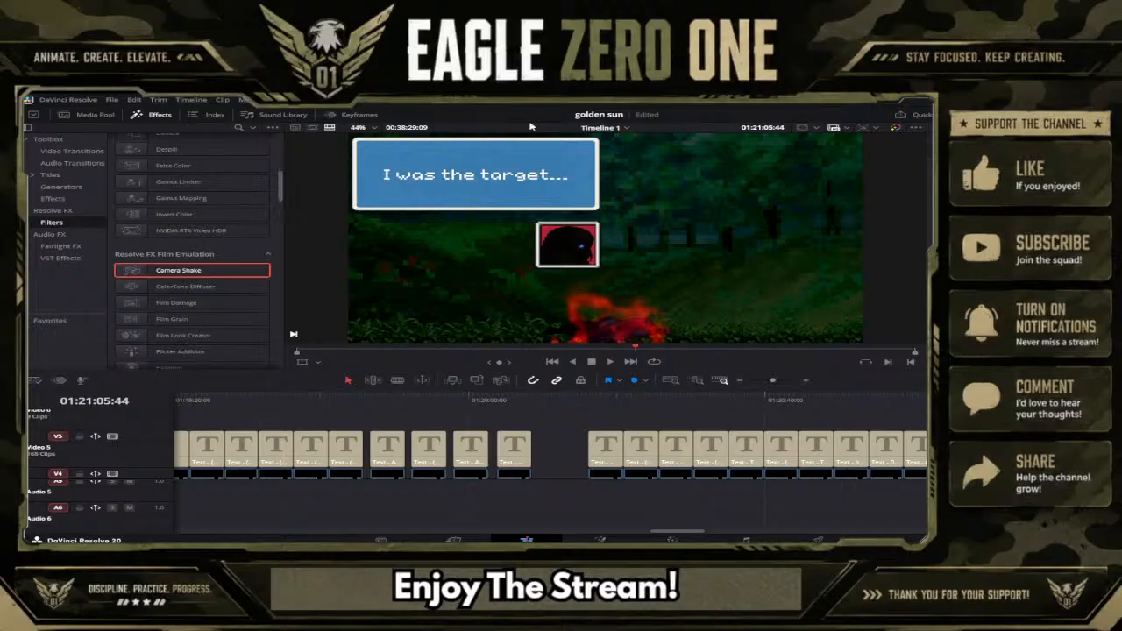
left_click(506, 177)
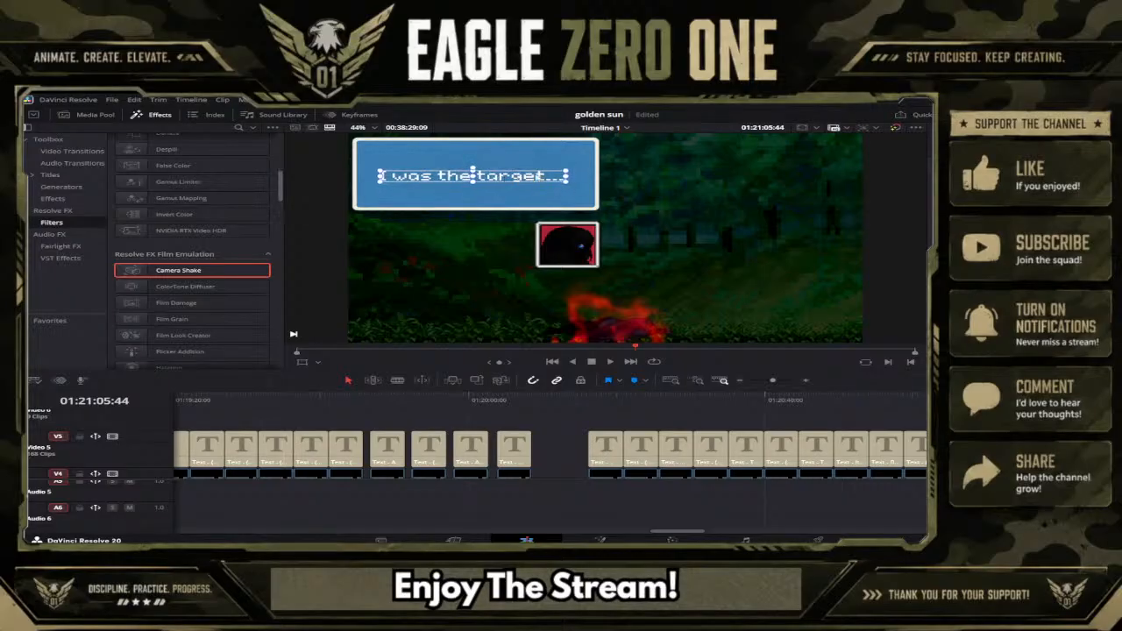
key("ctrl+s")
Step: Delete the surplus background clips on Video 1 that lie beyond the last dialogue stack
scroll(551, 447, "down", 3)
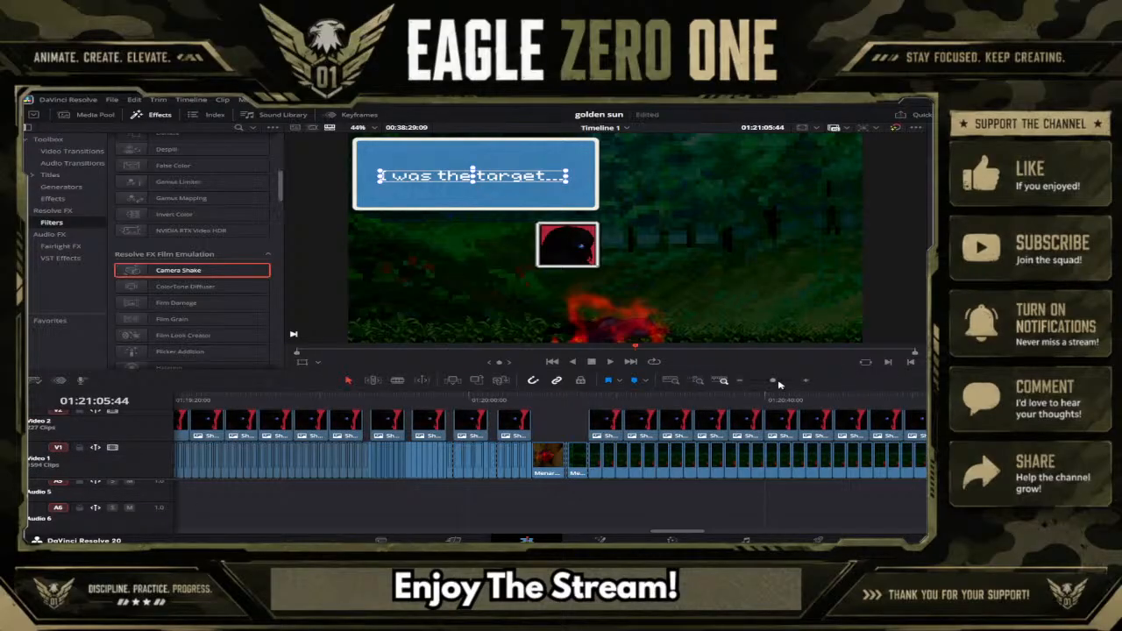
left_click_drag(773, 380, 771, 381)
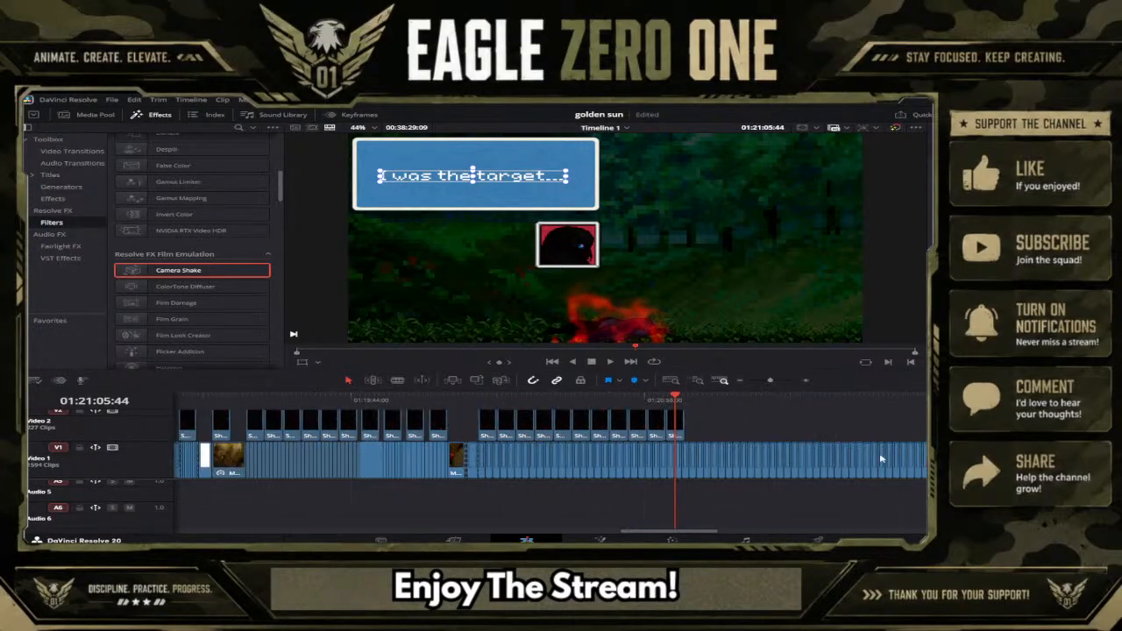
left_click_drag(926, 459, 693, 448)
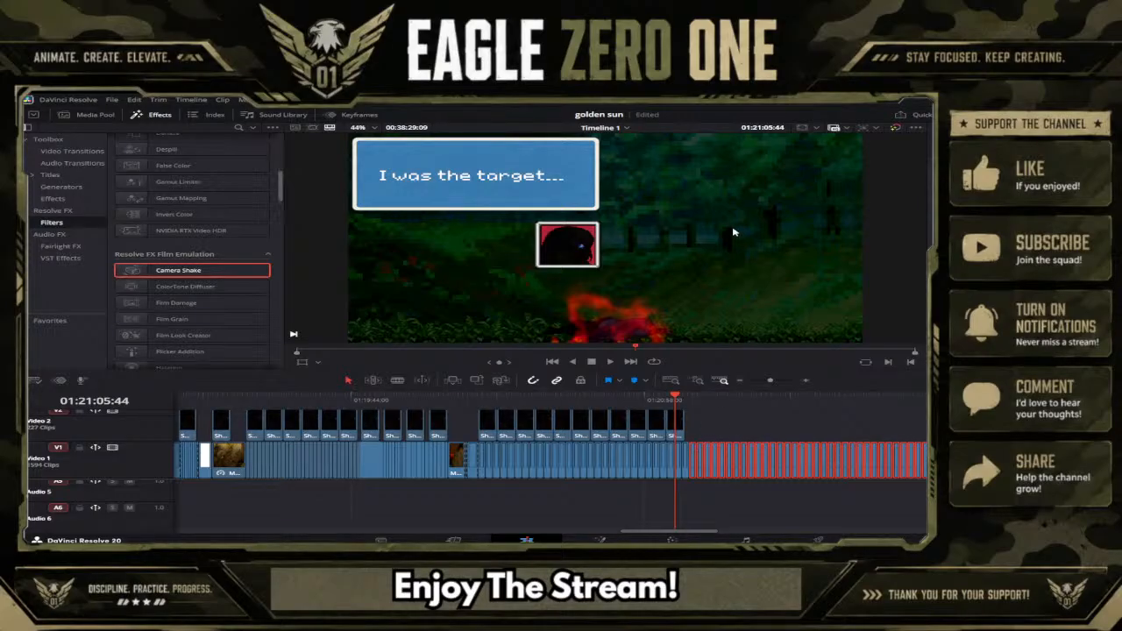
key("Delete")
Step: Split the last Video 1 background clip where the ShadowHeart.png clip above it ends, at 01:21:08:18
left_click(683, 400)
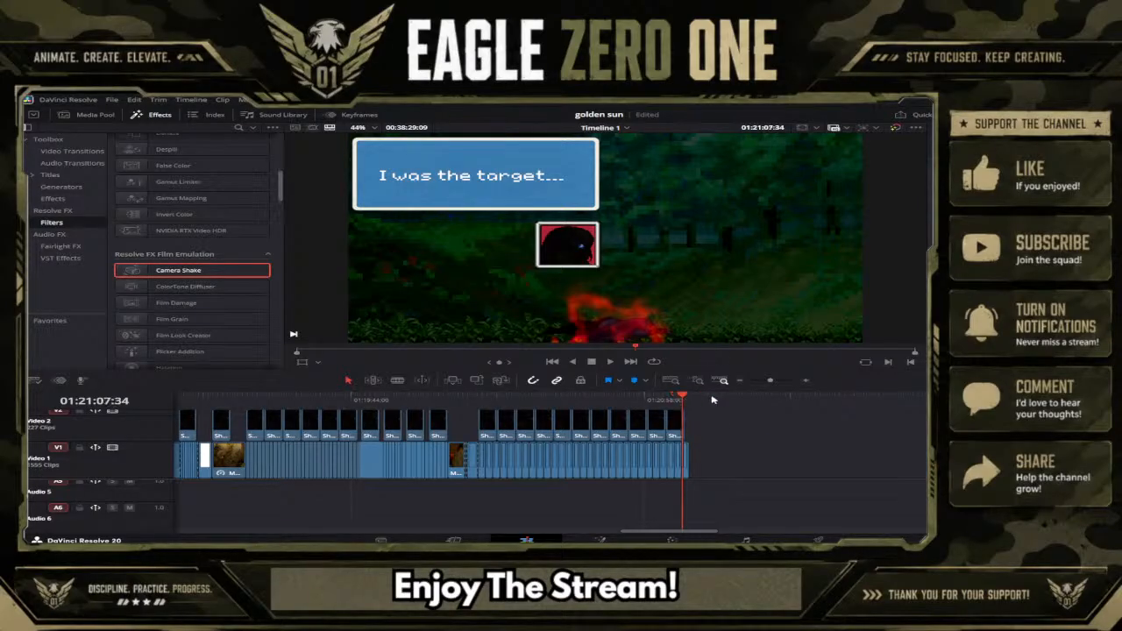
left_click(788, 381)
left_click_drag(787, 382, 786, 382)
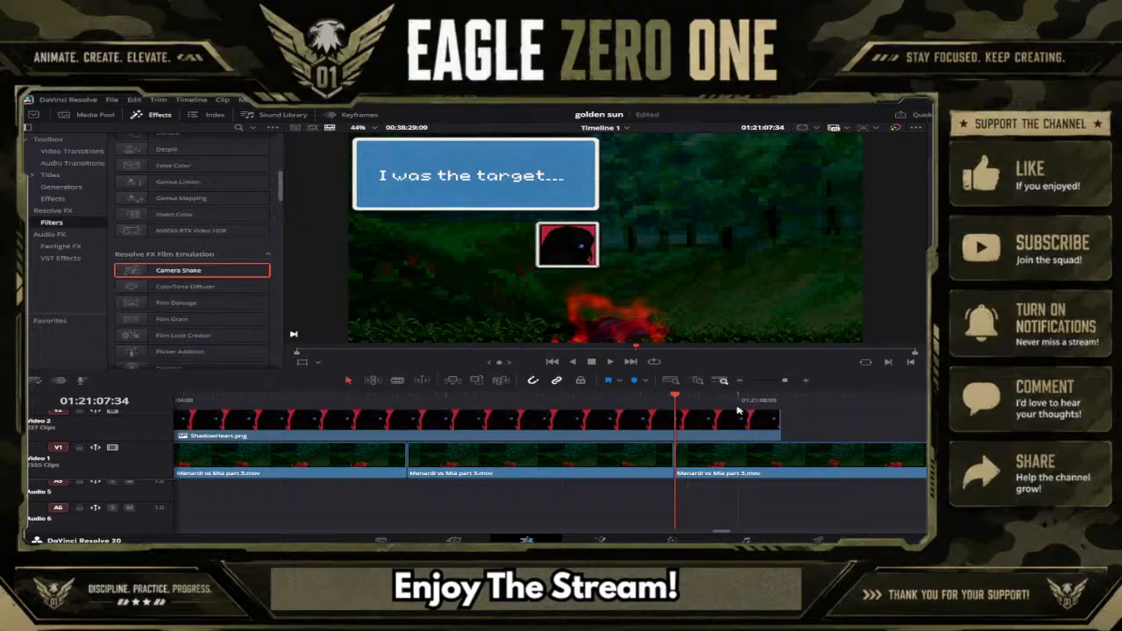
left_click(397, 381)
left_click(781, 462)
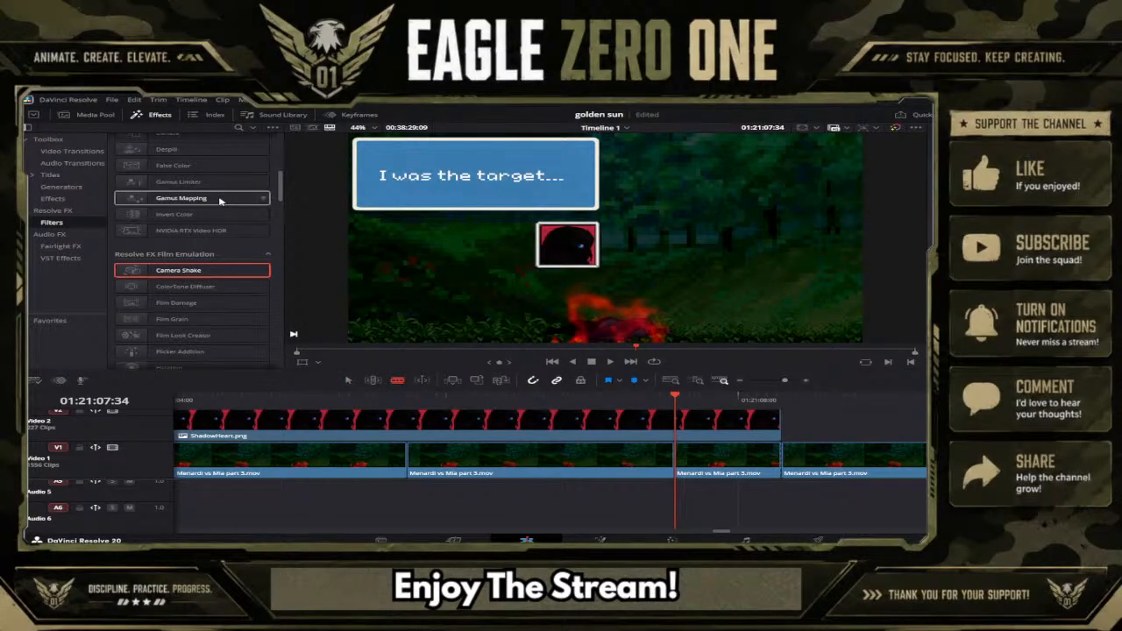
Step: Browse and preview the video transitions, including the Wipe and Fusion groups, for the Video 1 cut at 01:21:08:18
left_click(56, 153)
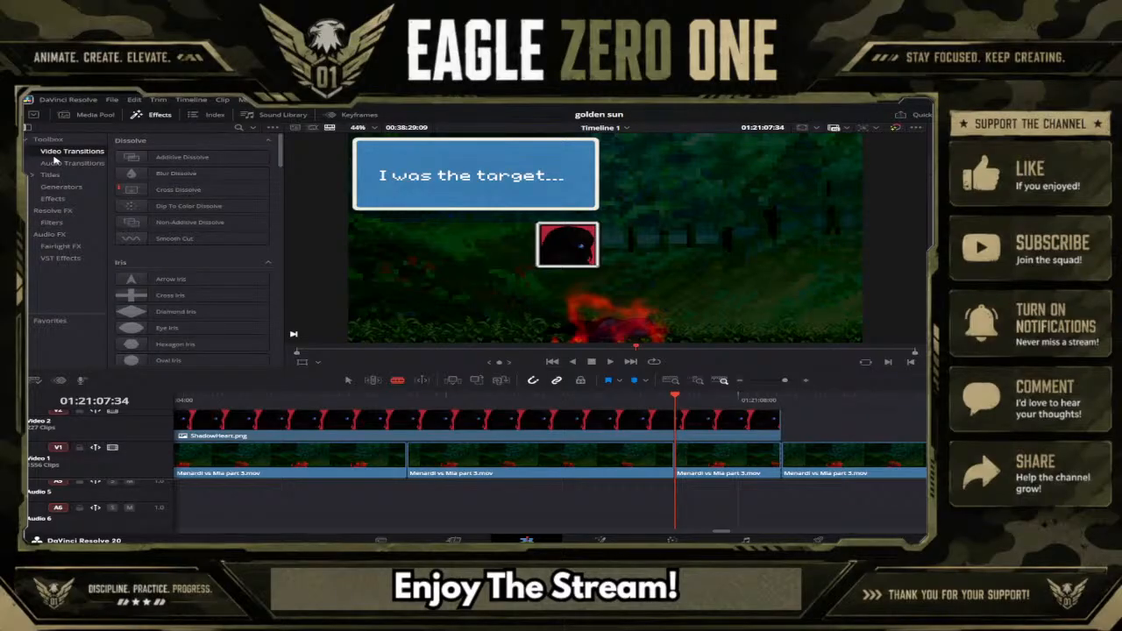
left_click(782, 399)
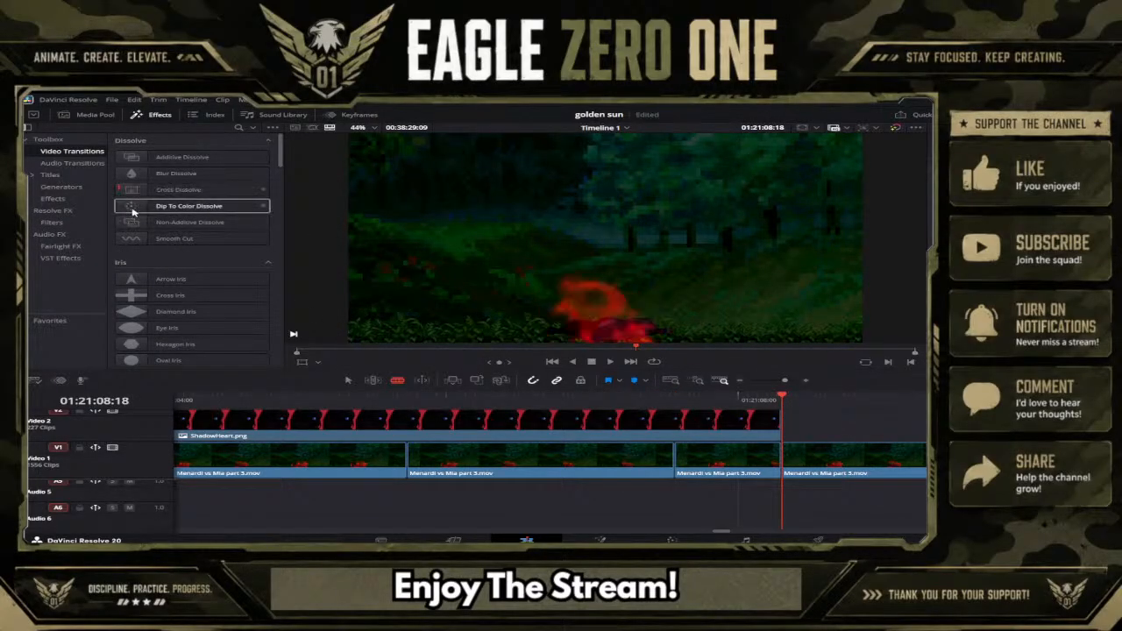
scroll(219, 298, "down", 10)
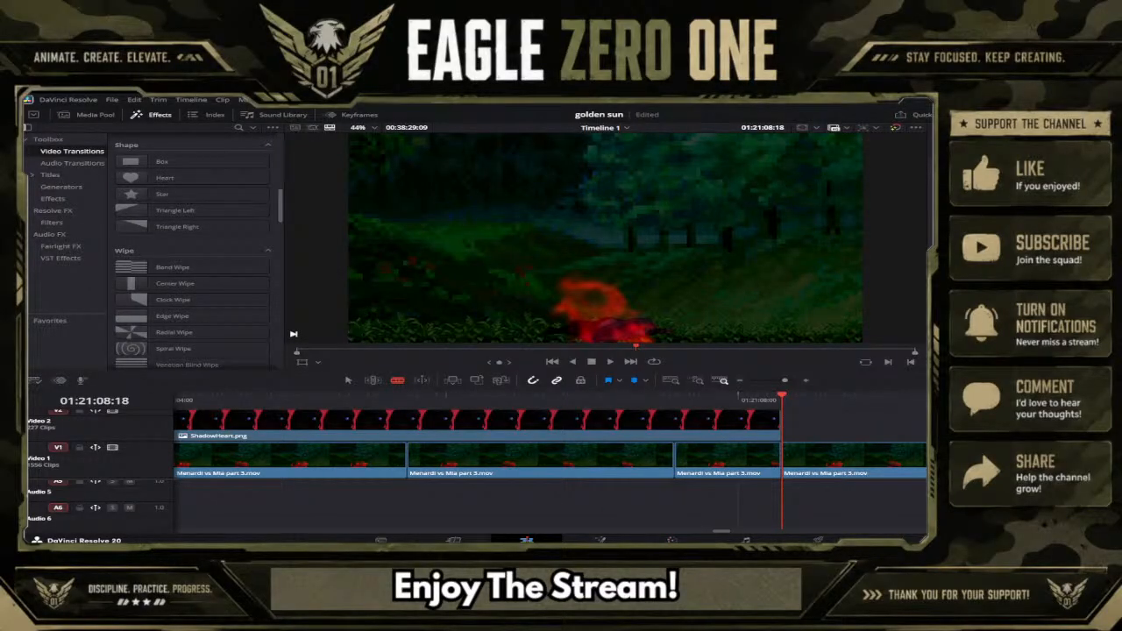
scroll(227, 321, "down", 6)
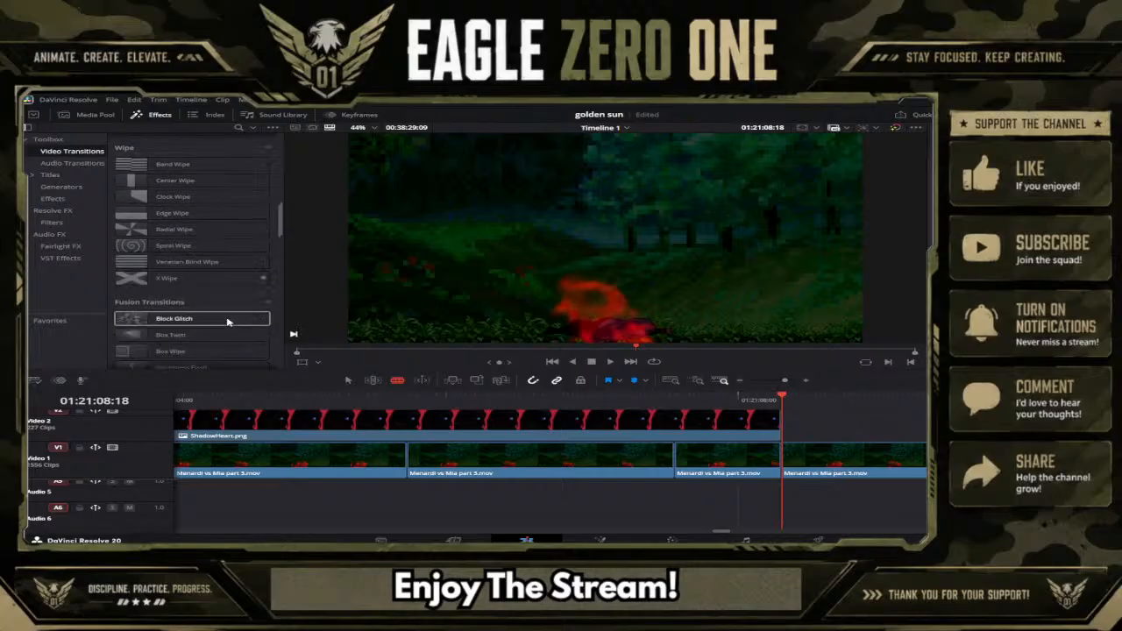
scroll(227, 321, "down", 2)
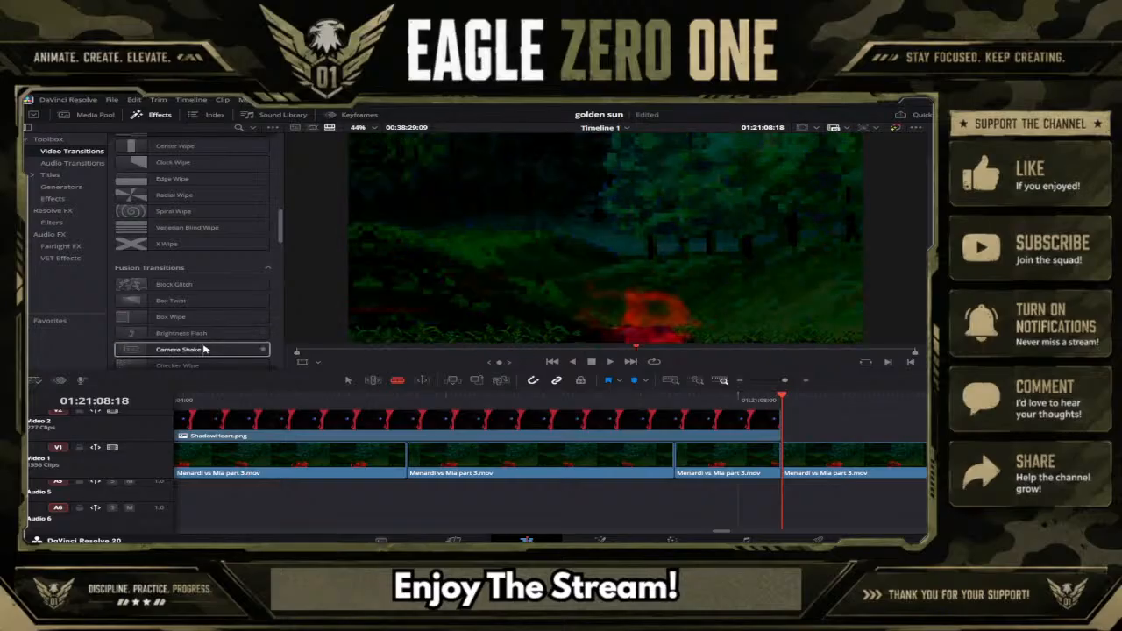
scroll(210, 347, "down", 1)
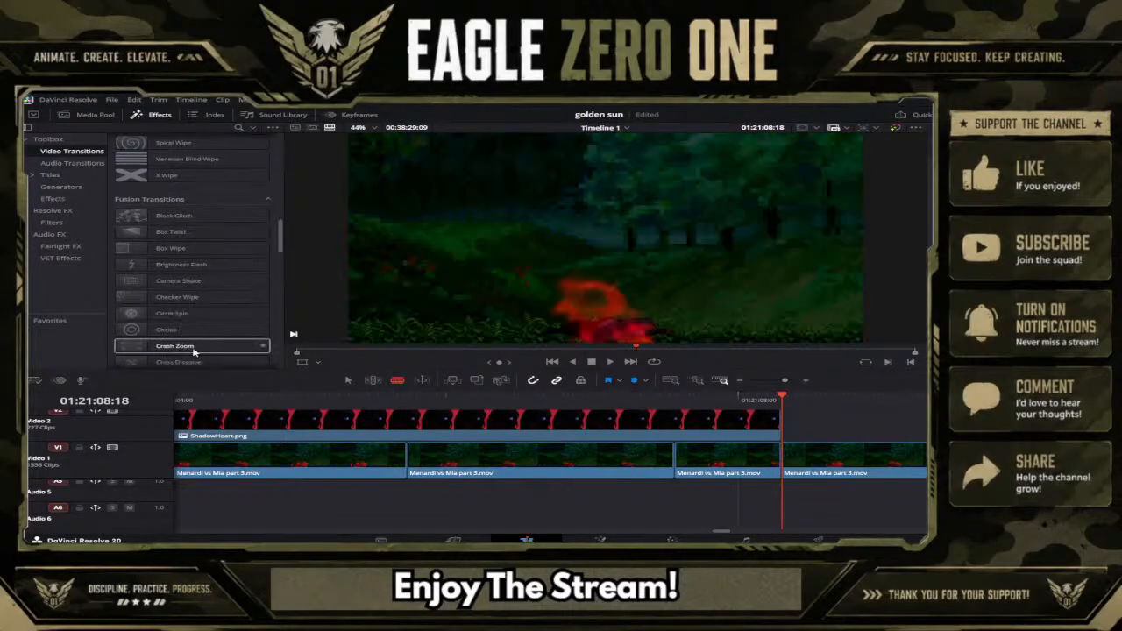
scroll(191, 355, "down", 2)
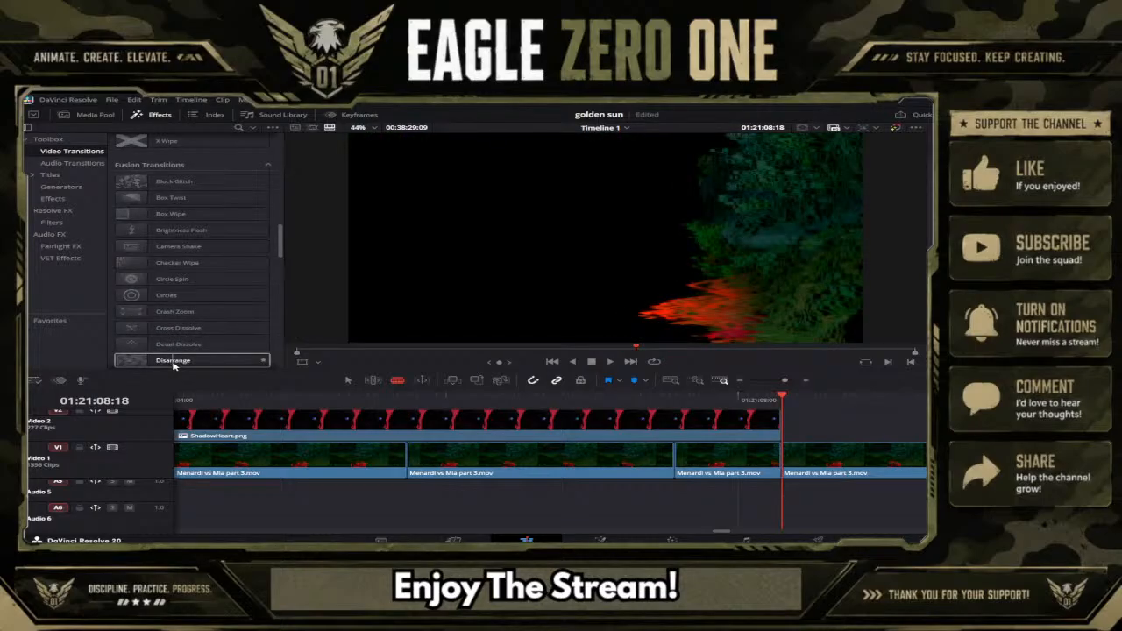
scroll(174, 365, "down", 1)
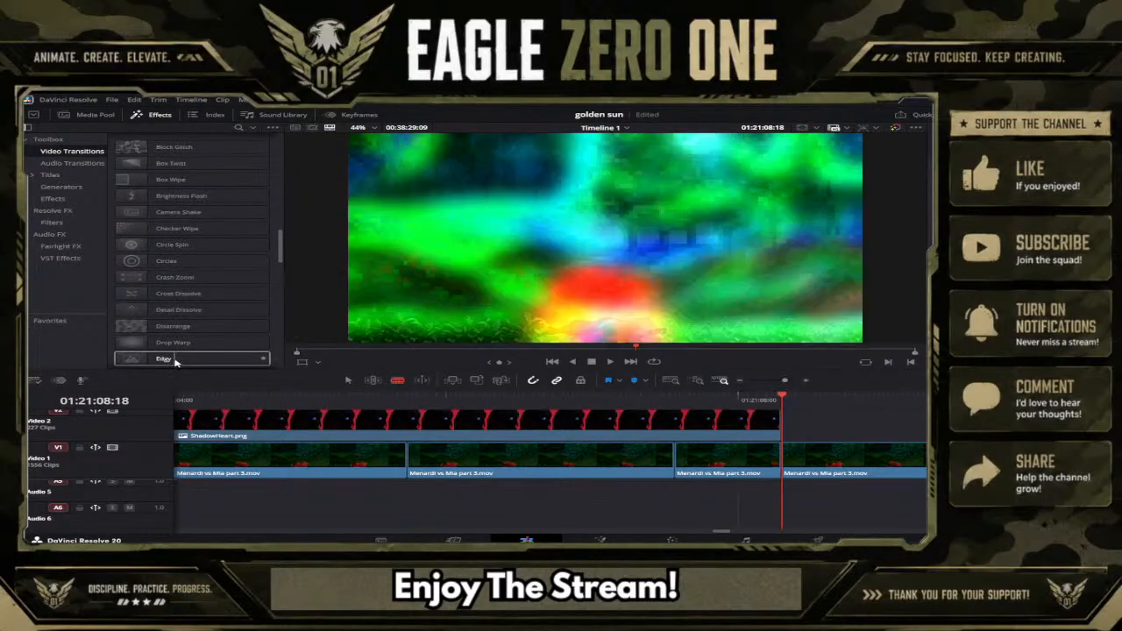
scroll(175, 359, "down", 1)
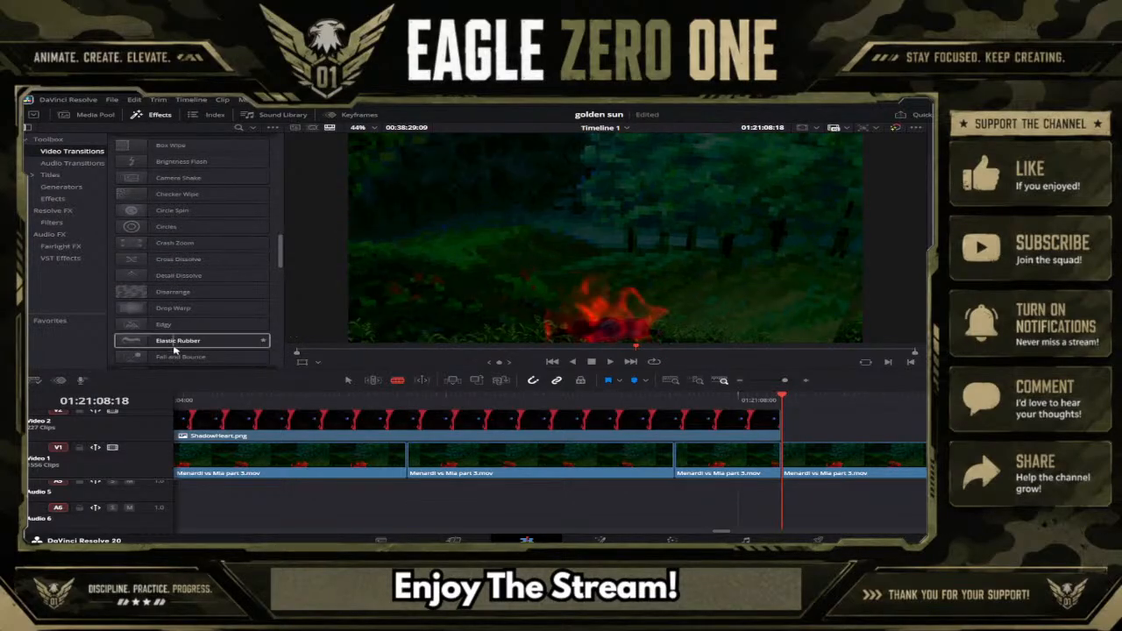
scroll(188, 359, "down", 1)
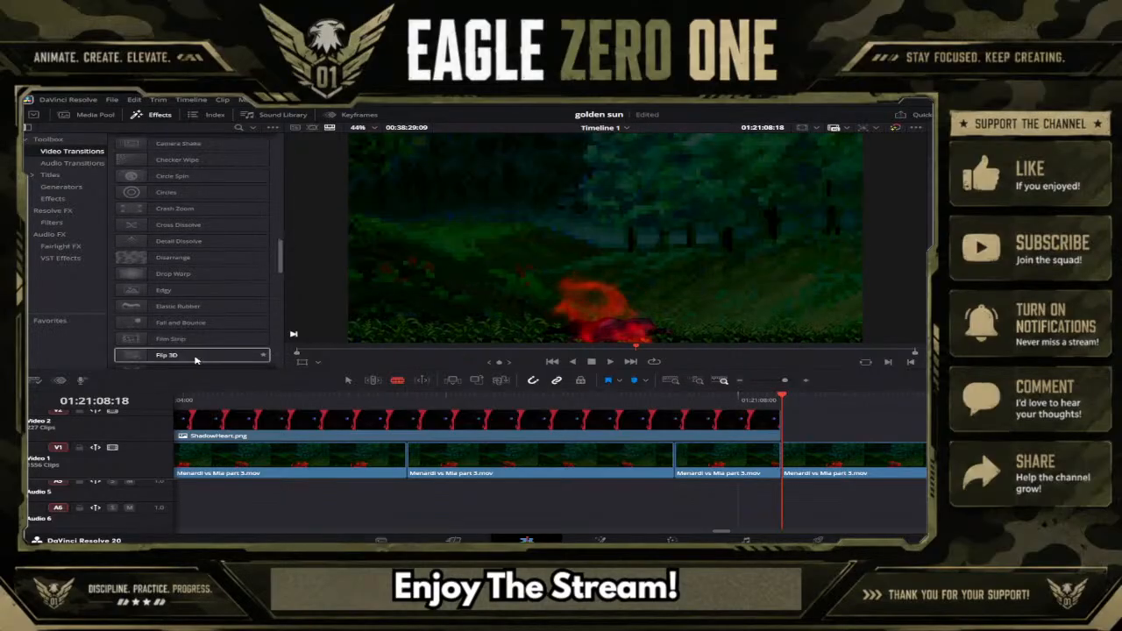
scroll(176, 349, "down", 3)
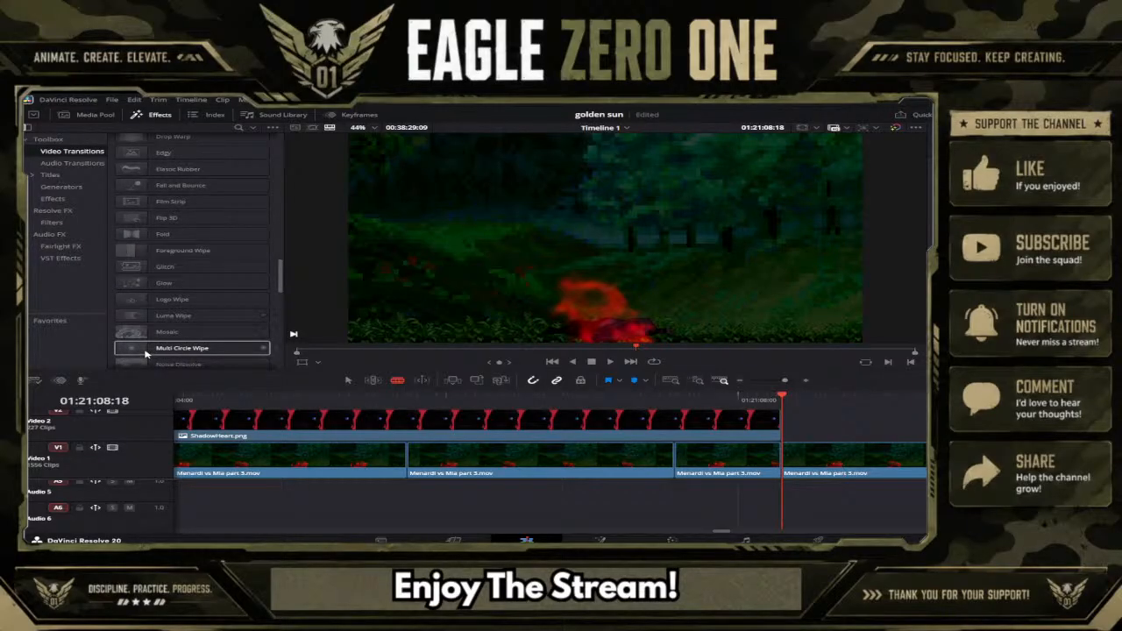
scroll(167, 341, "down", 1)
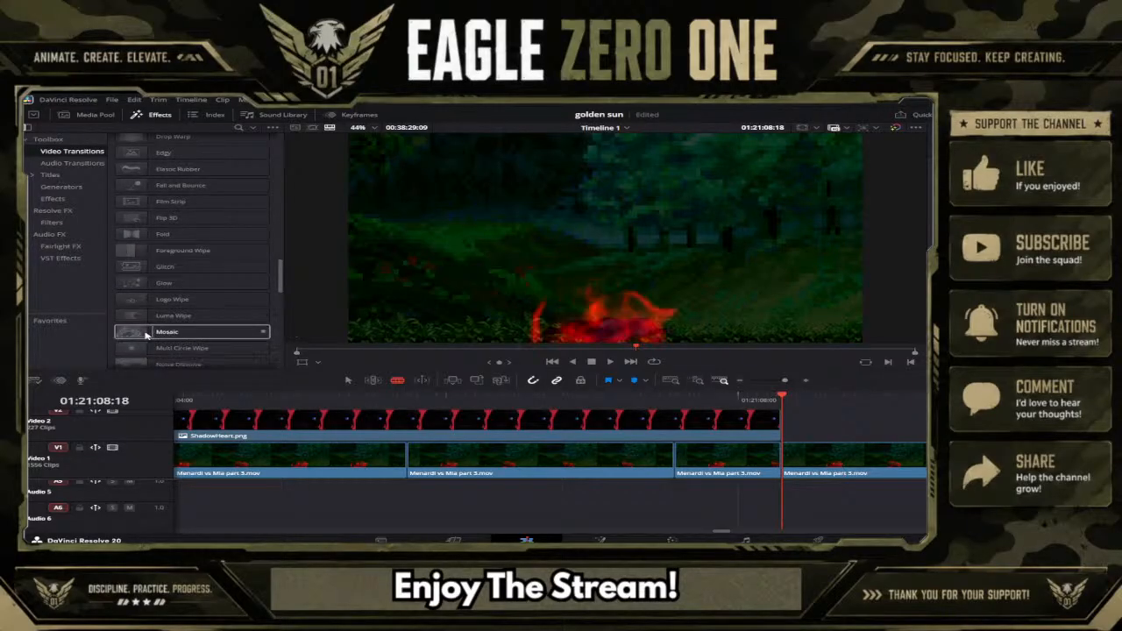
scroll(163, 336, "down", 1)
scroll(161, 358, "down", 1)
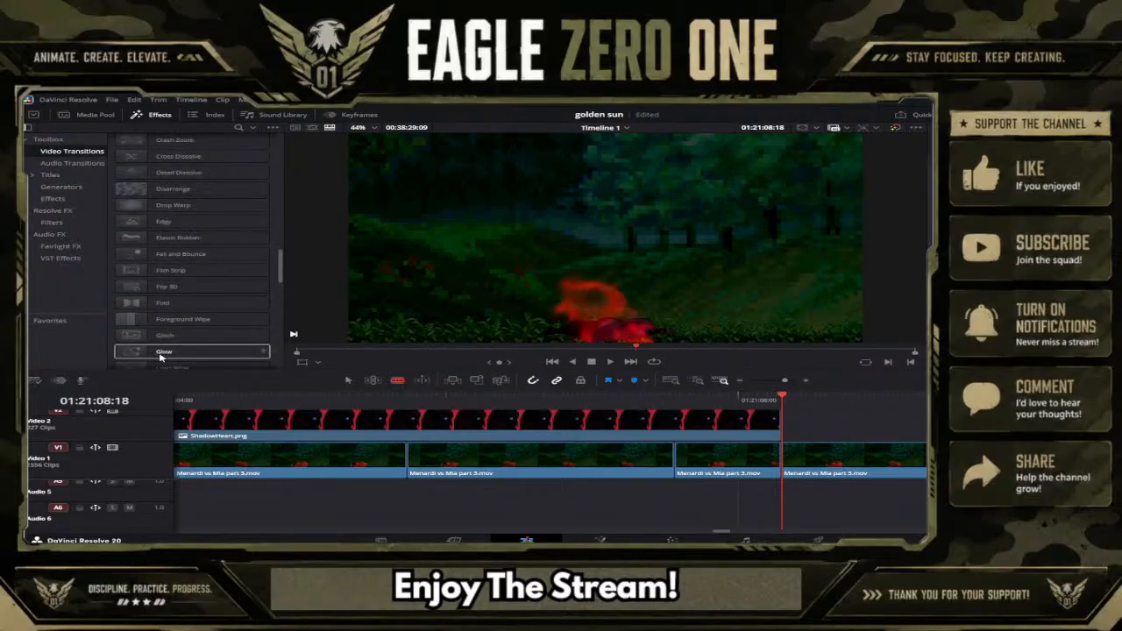
Step: Apply the Brightness Flash transition to the Video 1 cut at 01:21:08:18, where the last dialogue stack ends
scroll(162, 333, "up", 5)
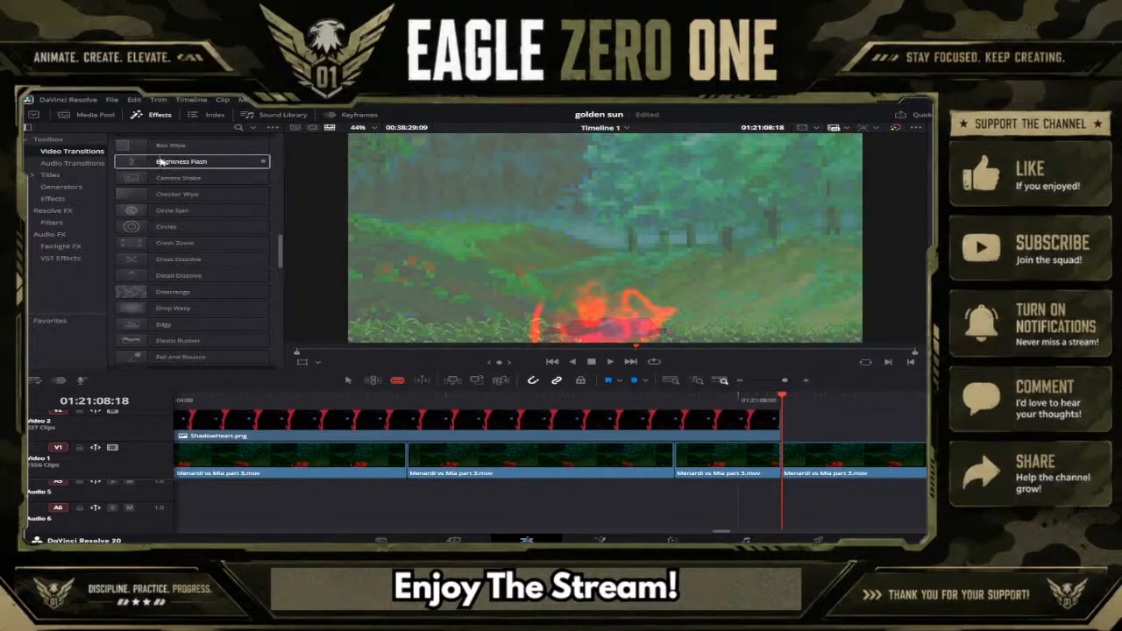
left_click(159, 164)
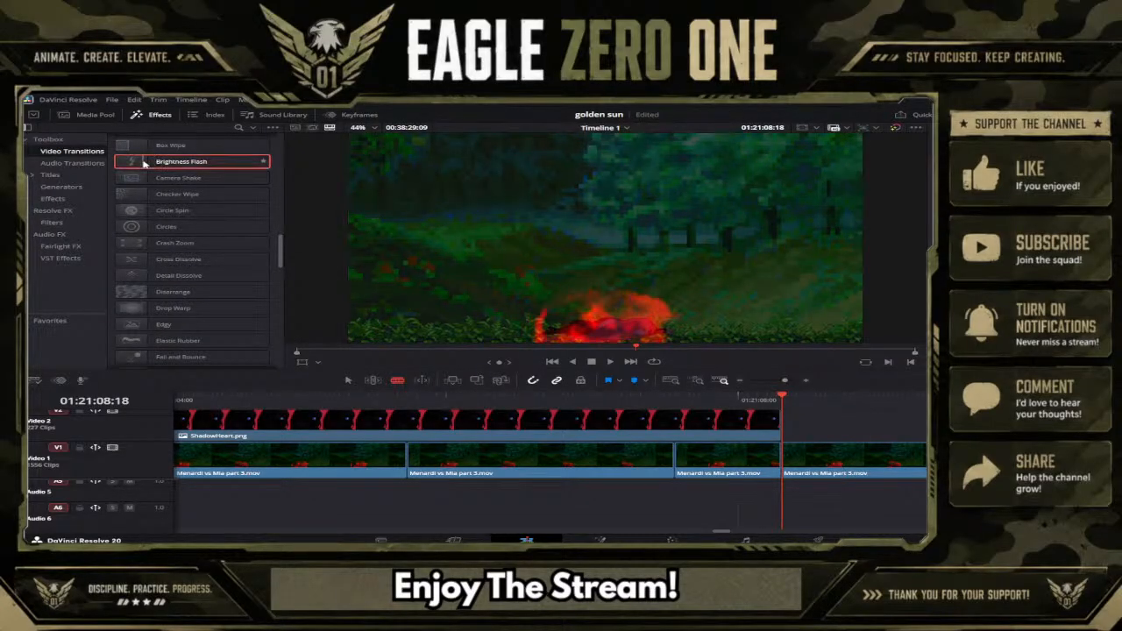
left_click_drag(758, 464, 781, 456)
Step: Copy the last dialogue clip stack across its video tracks and paste it at 01:21:08:48, just past the Brightness Flash transition
left_click_drag(666, 402, 855, 400)
scroll(832, 420, "up", 2)
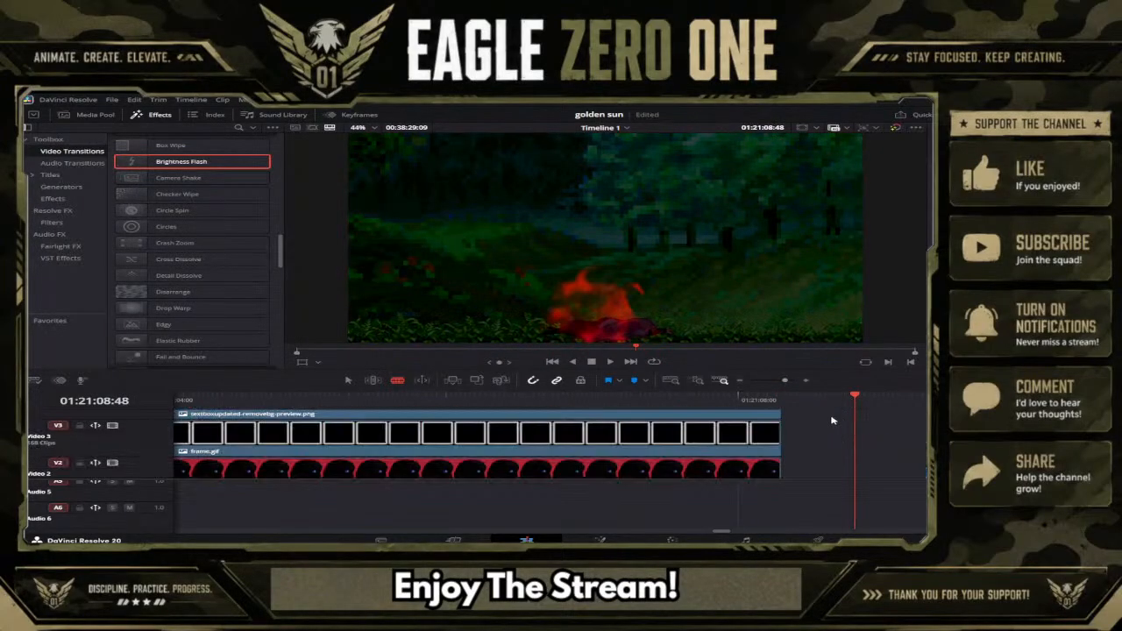
scroll(833, 420, "up", 2)
scroll(726, 482, "up", 2)
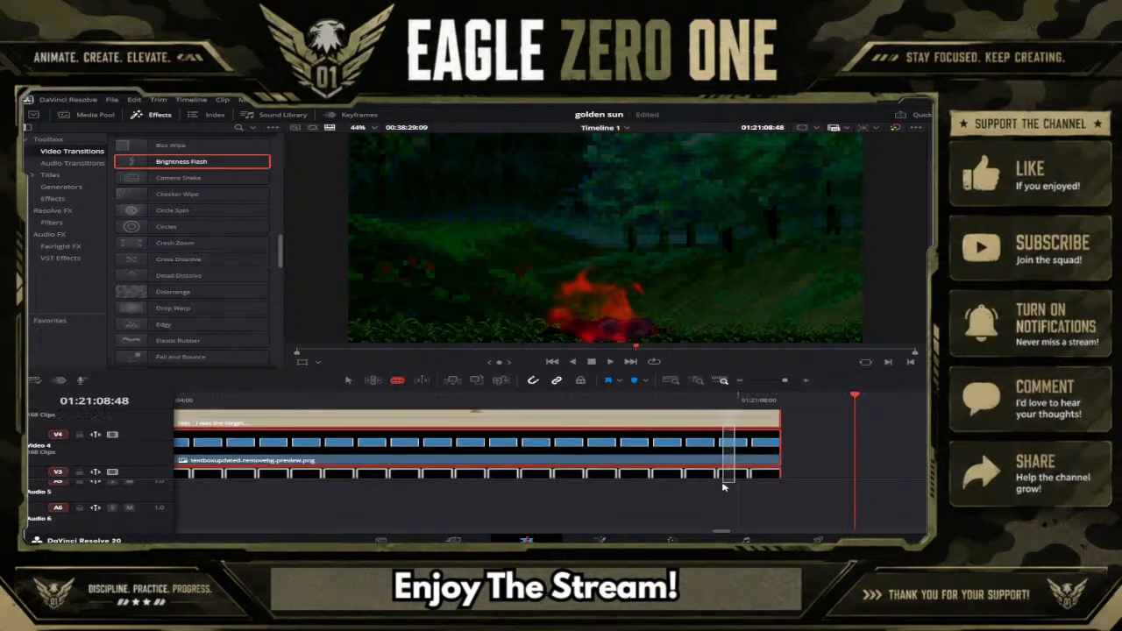
scroll(724, 488, "down", 2)
scroll(727, 456, "down", 2)
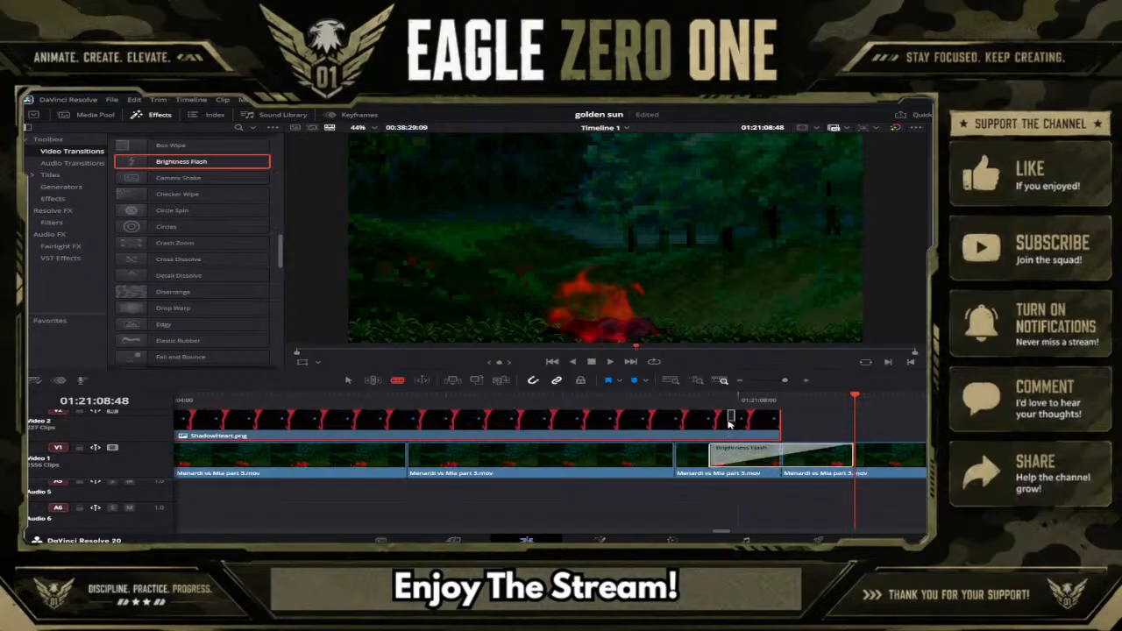
left_click(730, 424)
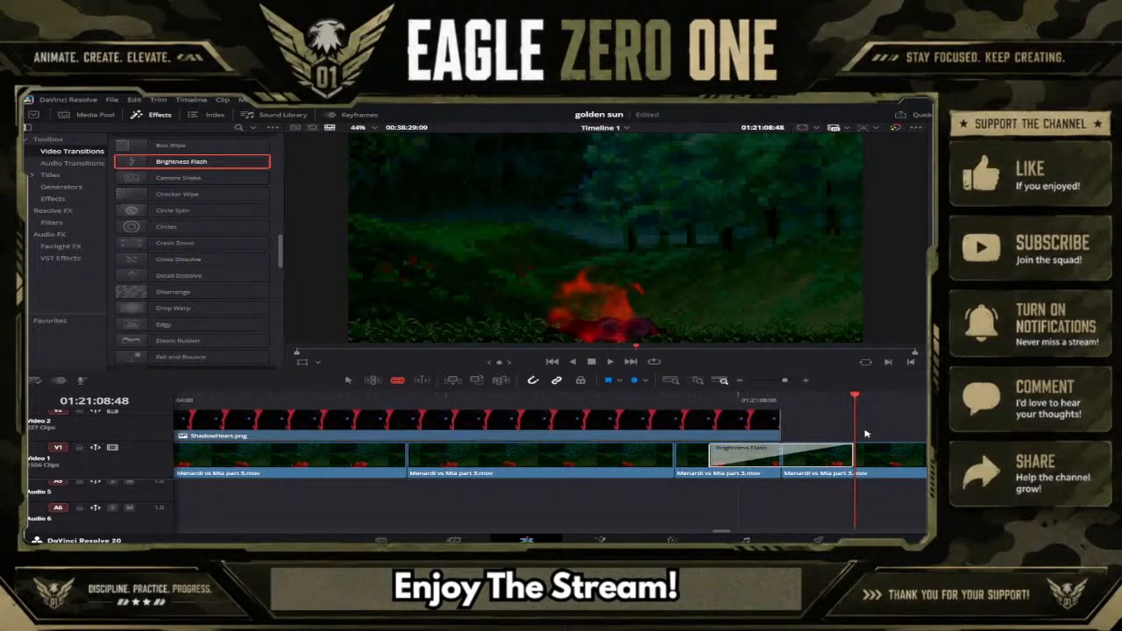
key("ctrl+v")
Step: Copy a run of Video 1 background clips from around 01:20:48 and paste it twice in succession from 01:21:09:24
left_click(772, 382)
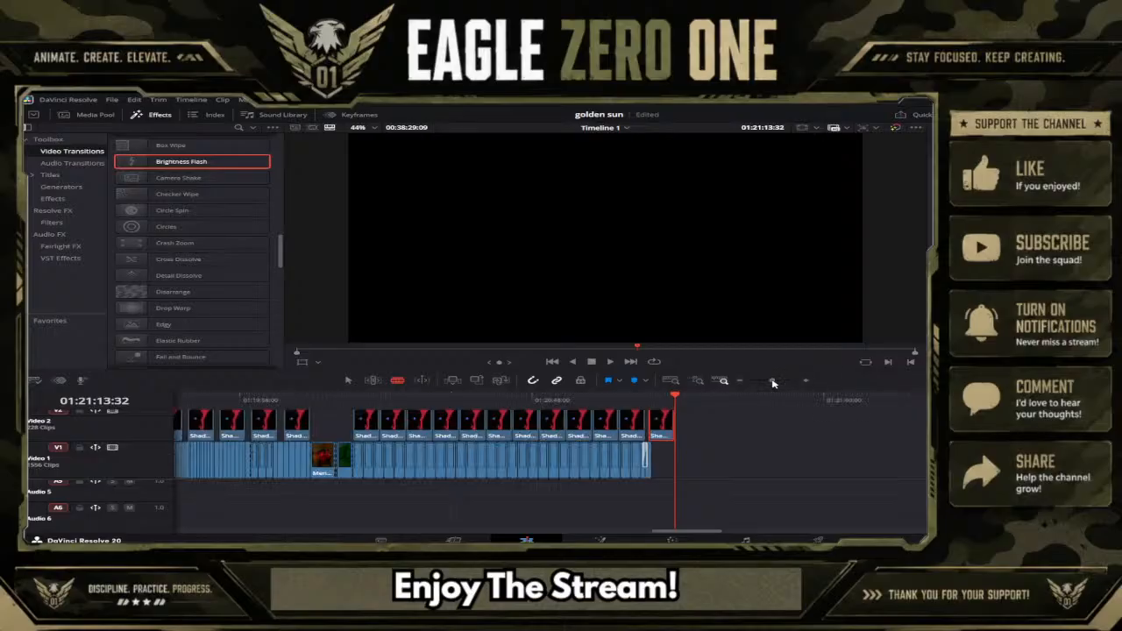
left_click_drag(609, 488, 559, 467)
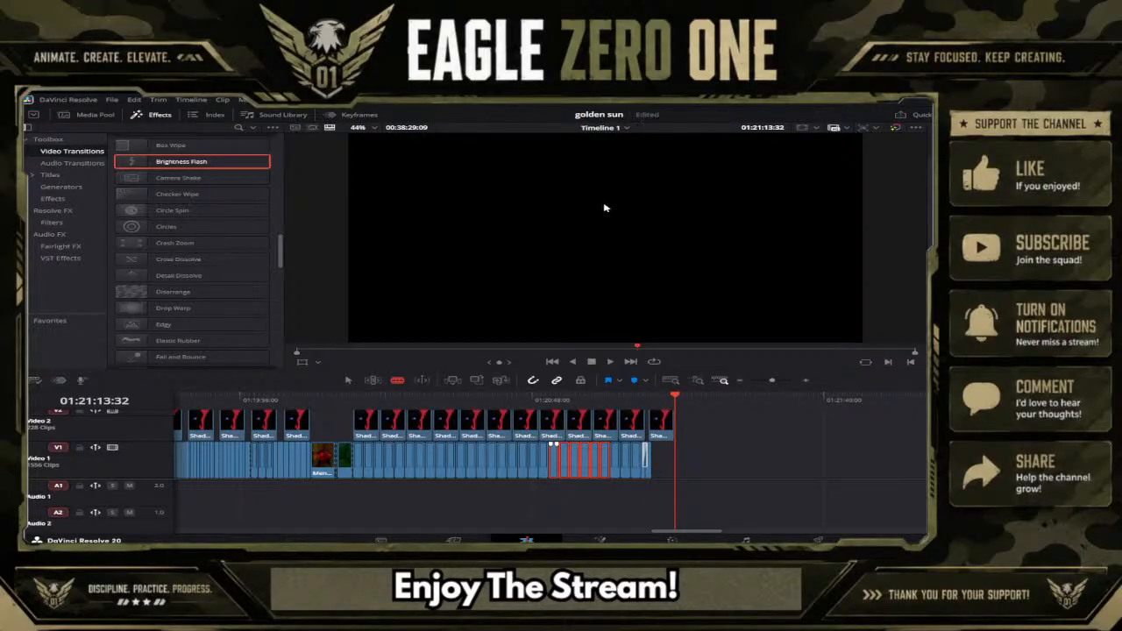
key("a")
left_click(653, 402)
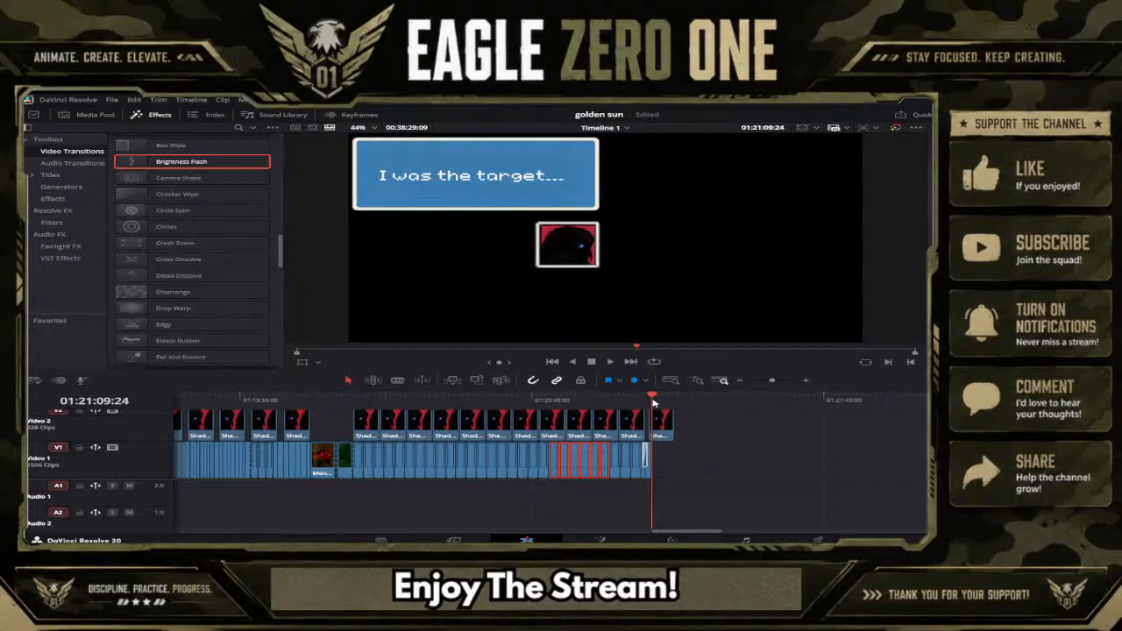
key("ctrl+v")
key("ctrl+v")
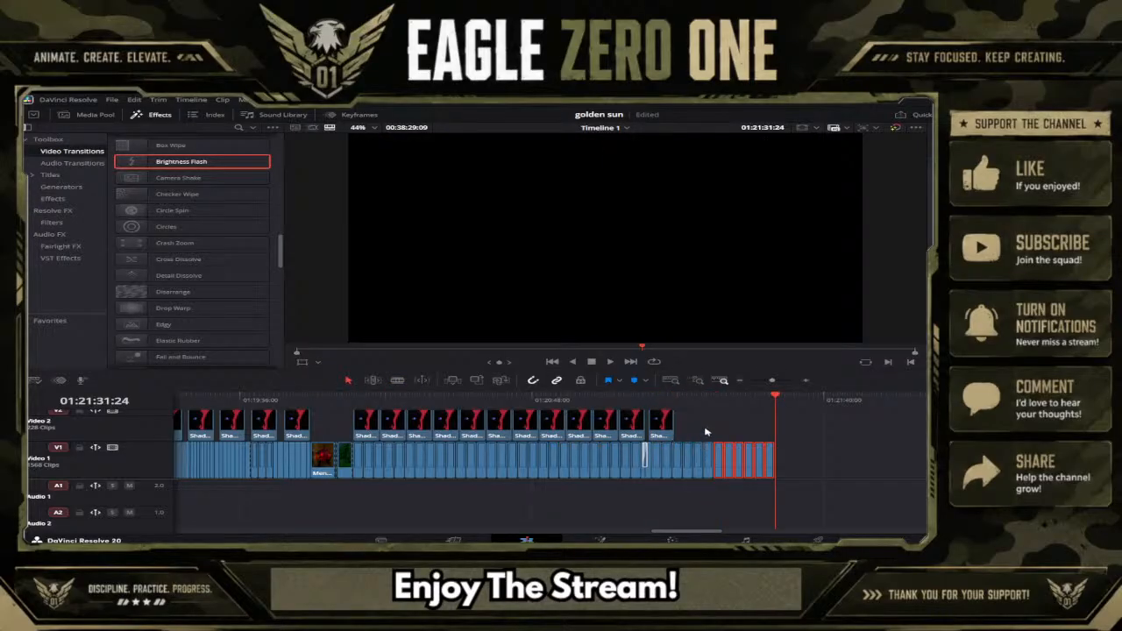
Step: Replace the title of the dialogue stack after the transition with a row of exclamation marks in parentheses, and nudge it to the text box's center
scroll(664, 420, "up", 3)
left_click(664, 421)
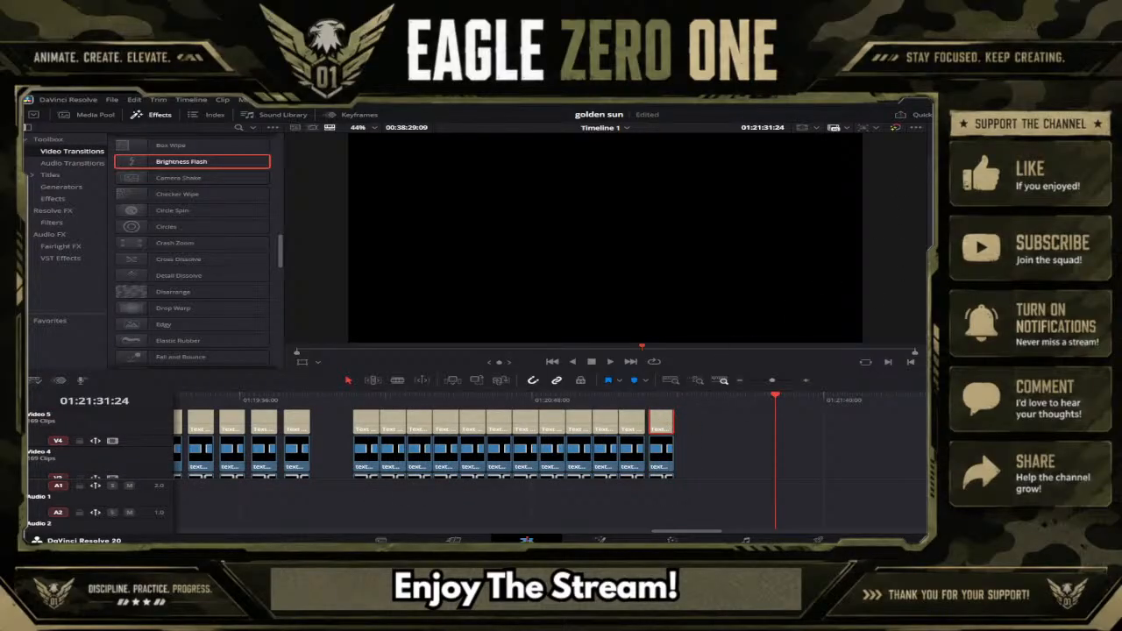
left_click(662, 400)
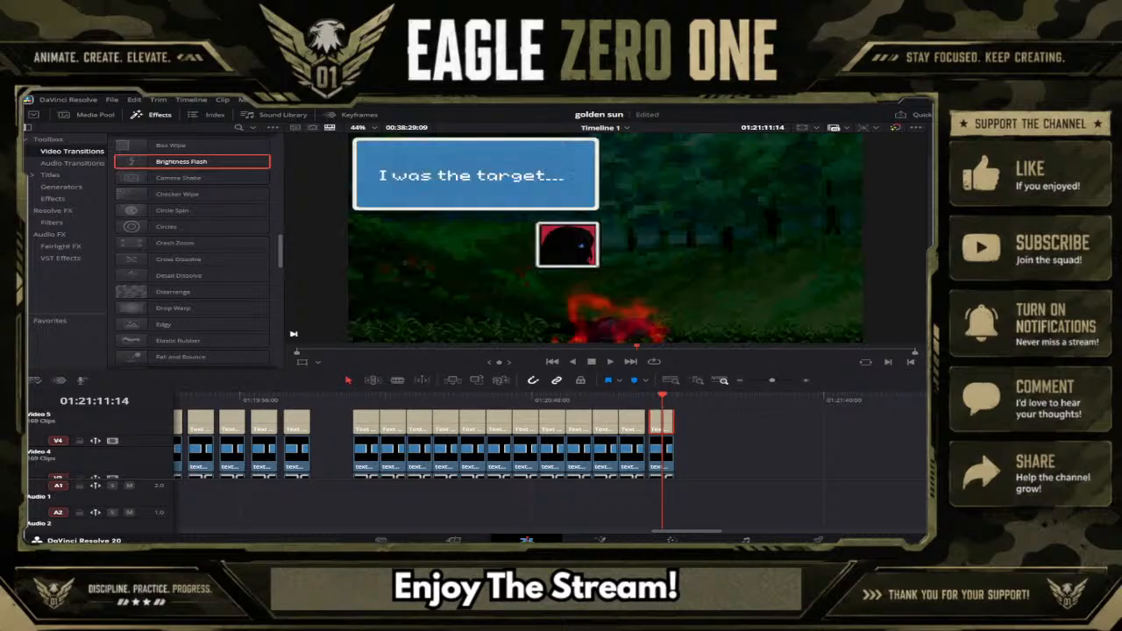
type("(!")
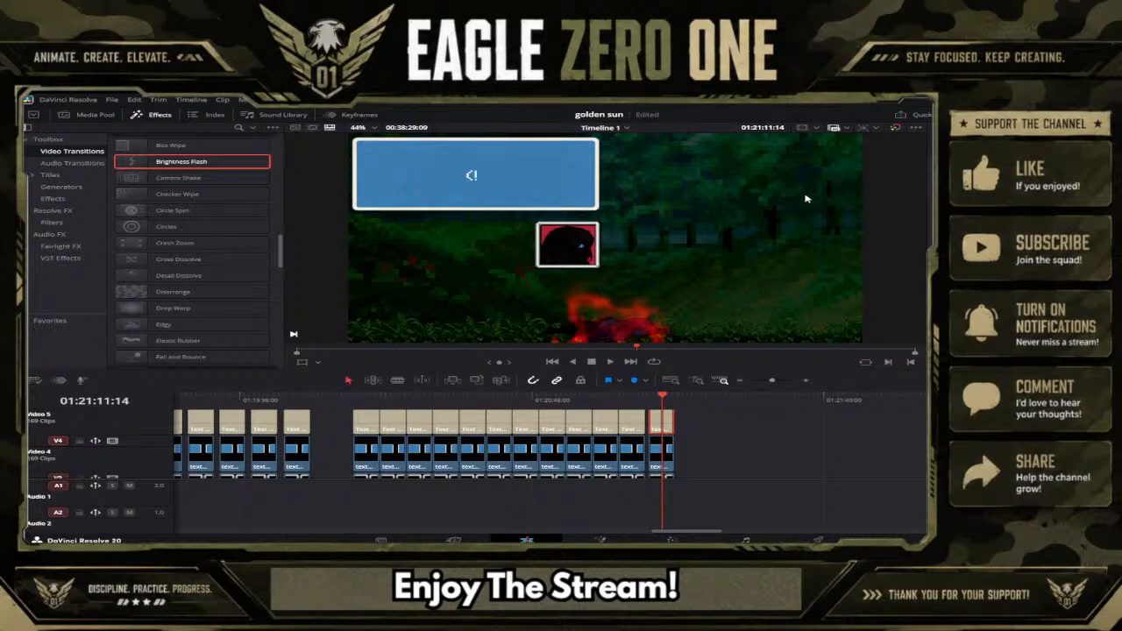
type("!!!!!!!!!!!!!!!!!!)")
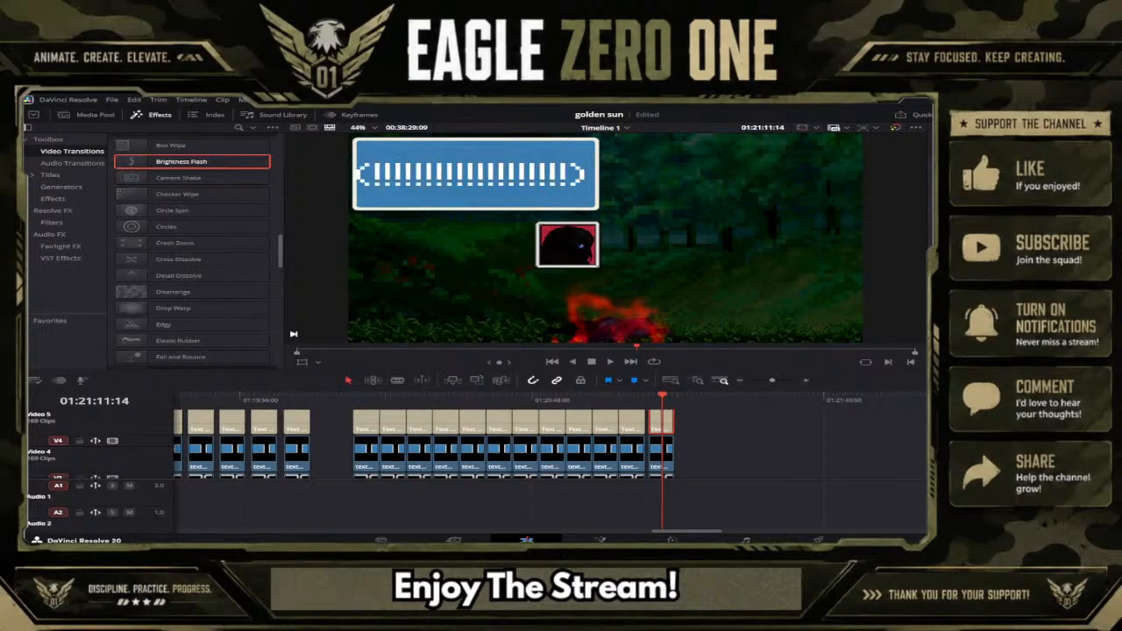
left_click(556, 174)
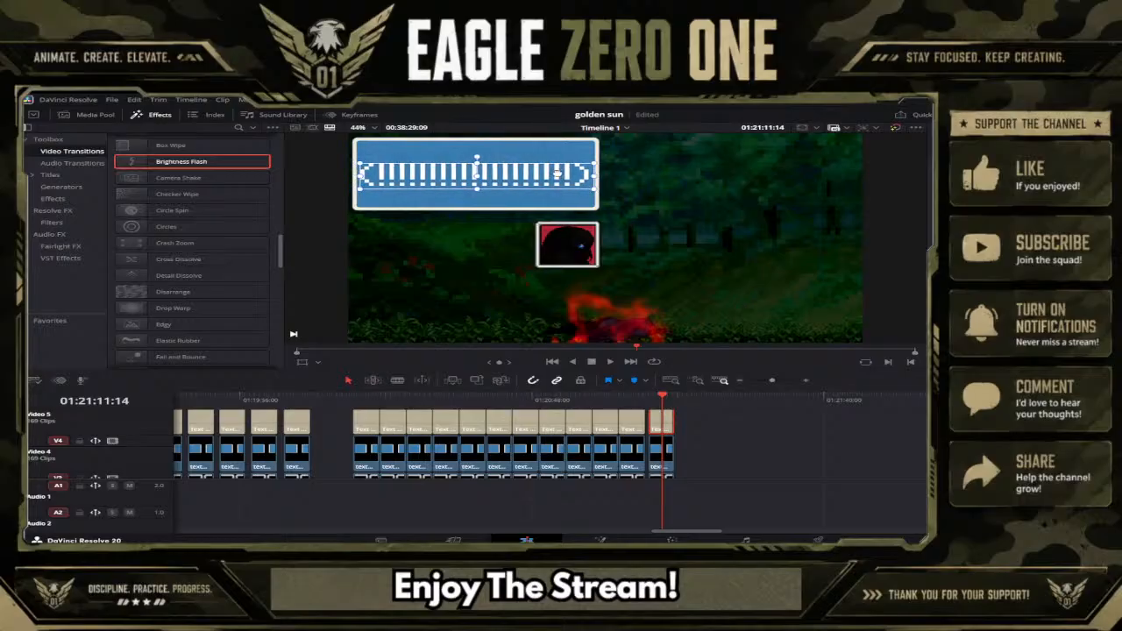
Step: Duplicate the "I was the target..." dialogue stack before the transition across its video tracks, placing the copy at 01:21:13:32
scroll(632, 430, "up", 2)
left_click_drag(631, 436, 631, 479)
scroll(631, 465, "down", 3)
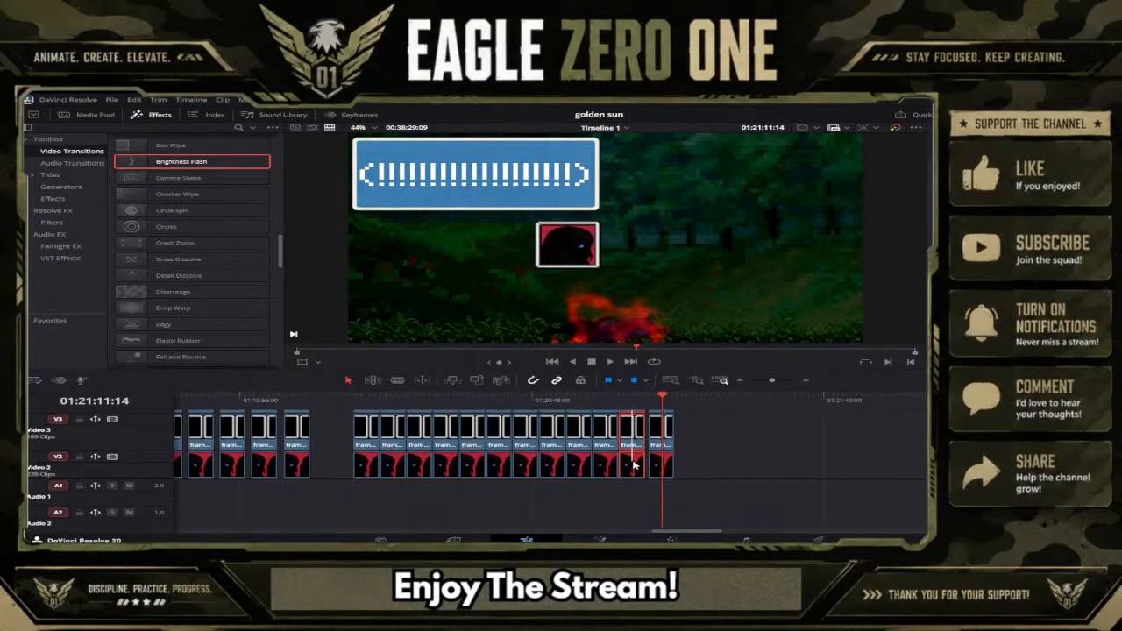
left_click(675, 400)
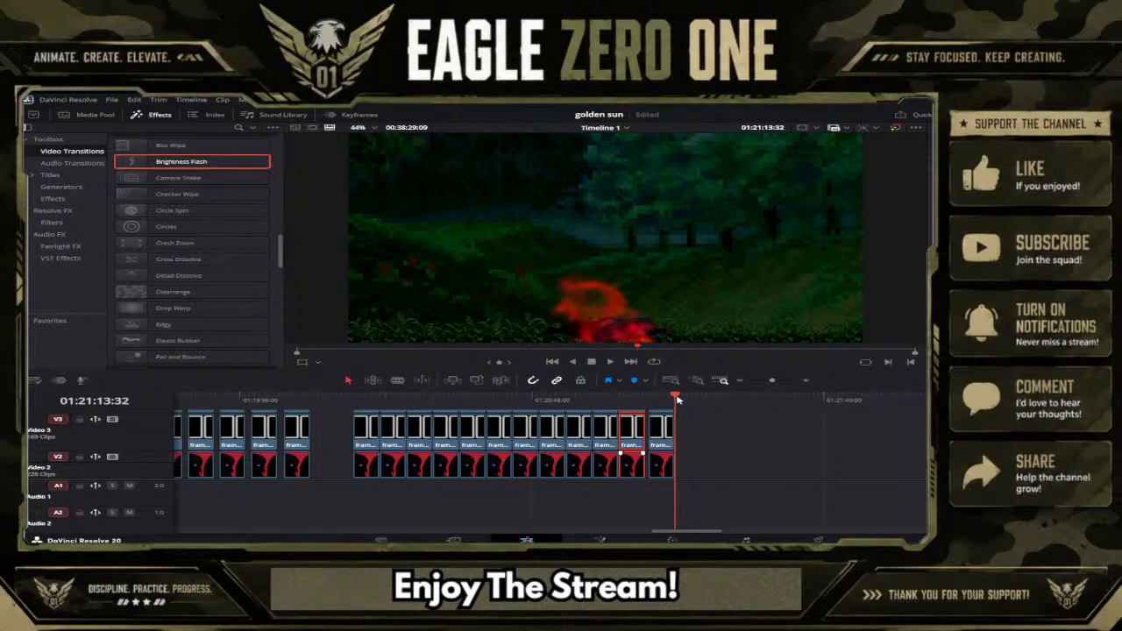
left_click(702, 445)
key("ctrl+v")
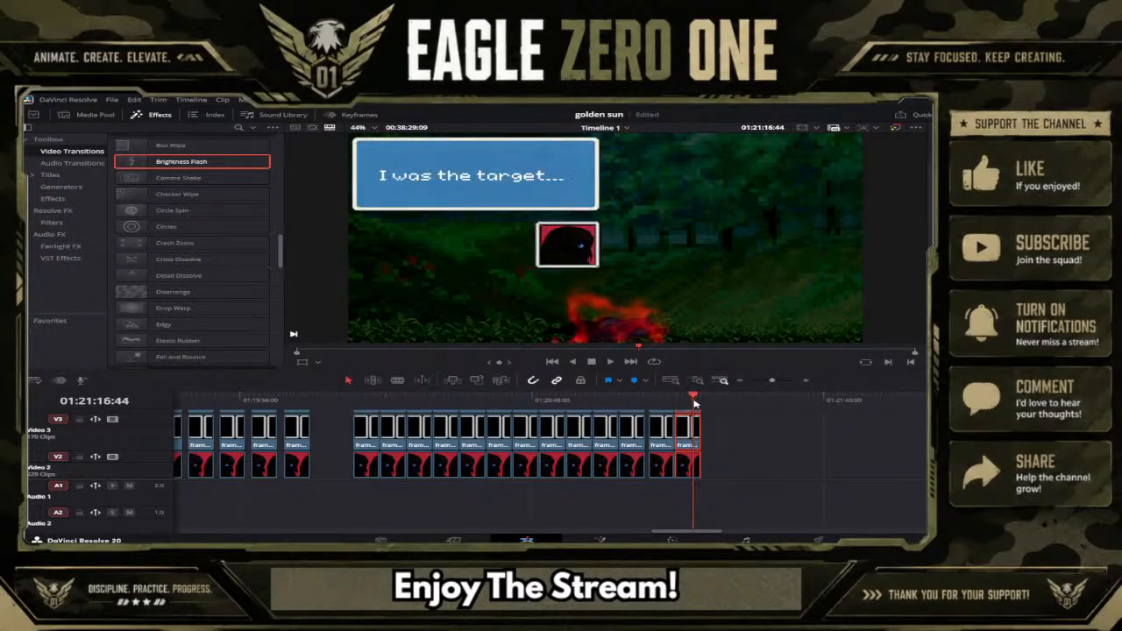
Step: Rewrite the title of the dialogue stack at 01:21:13:32 as "AHAHAHAHAHA"
scroll(726, 439, "up", 2)
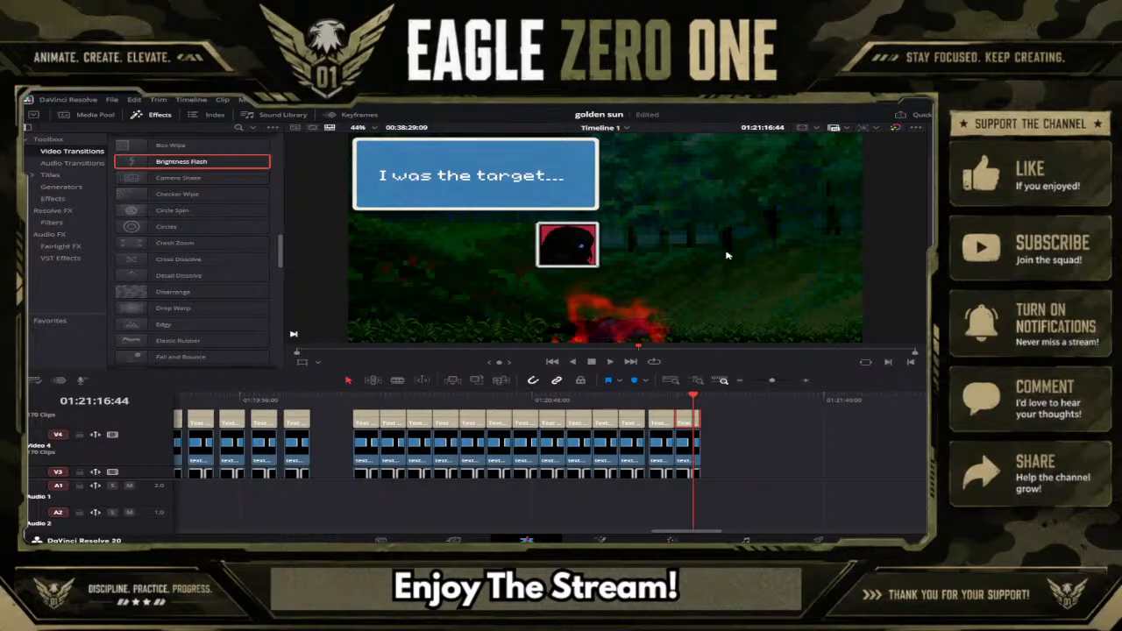
type("AHA")
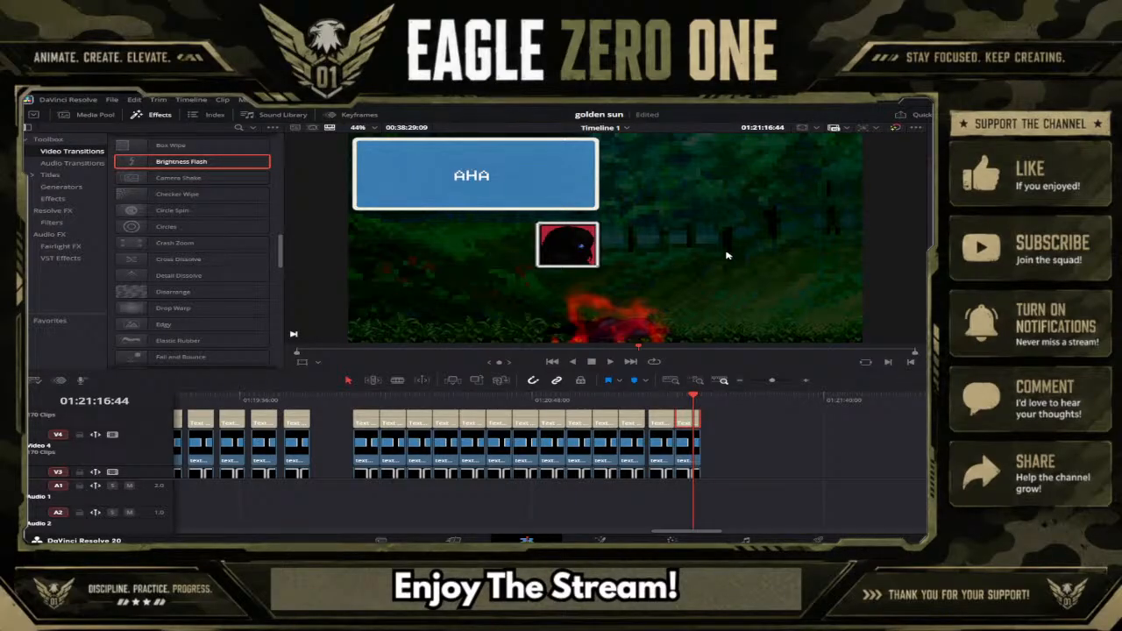
type("HAHAHA")
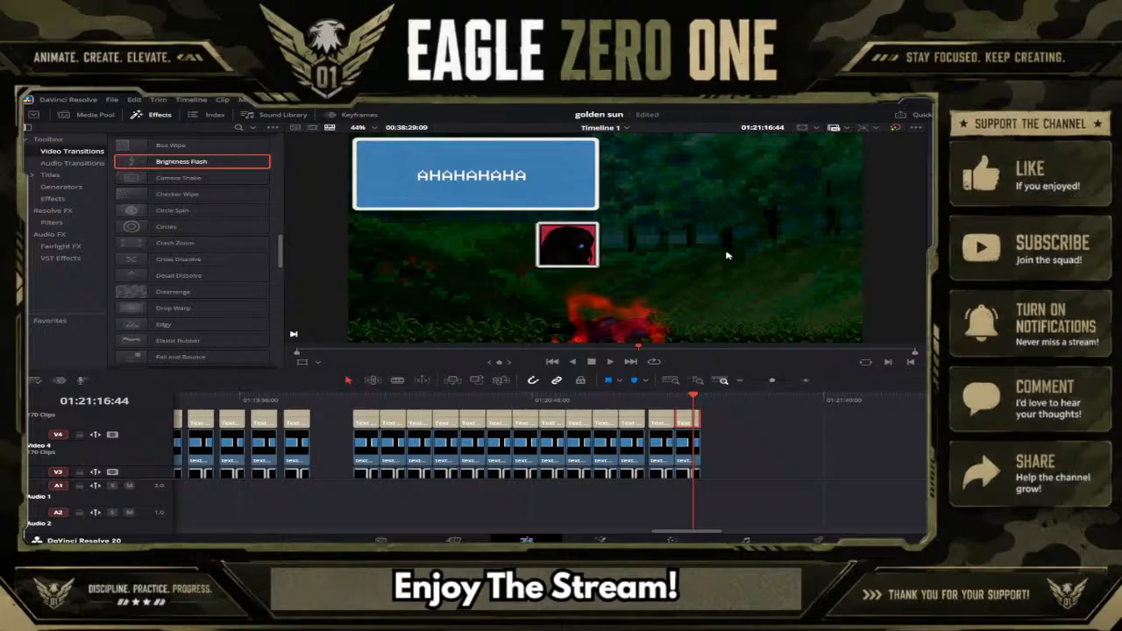
type("HA")
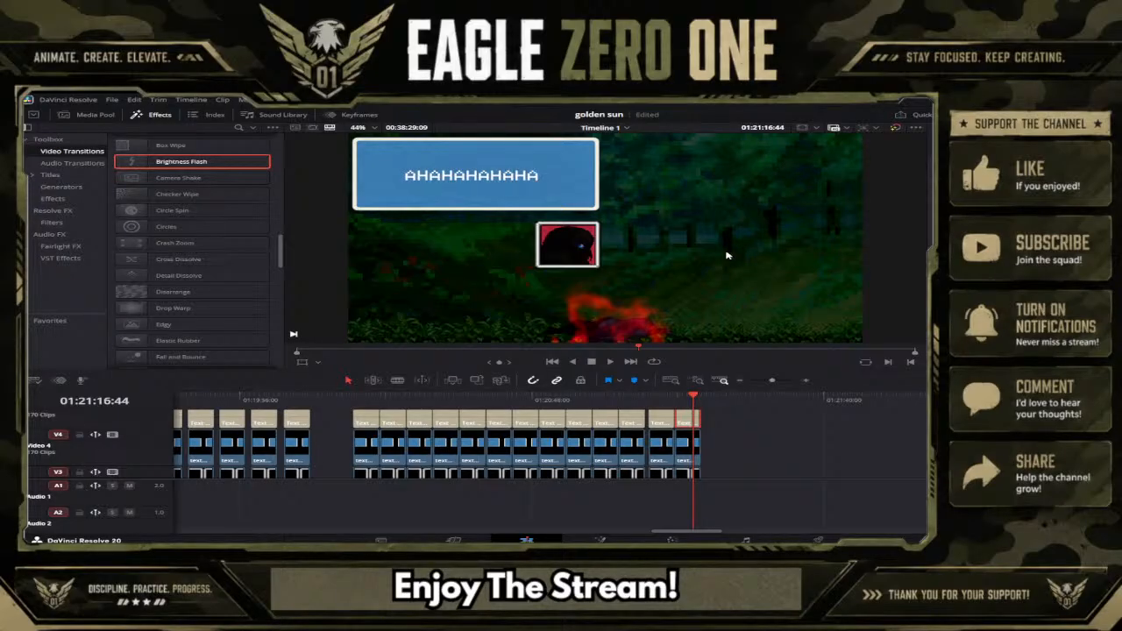
Step: Add three exclamation marks to the end of the "AHAHAHAHAHA" title and keep it centered in the text box
type("!!")
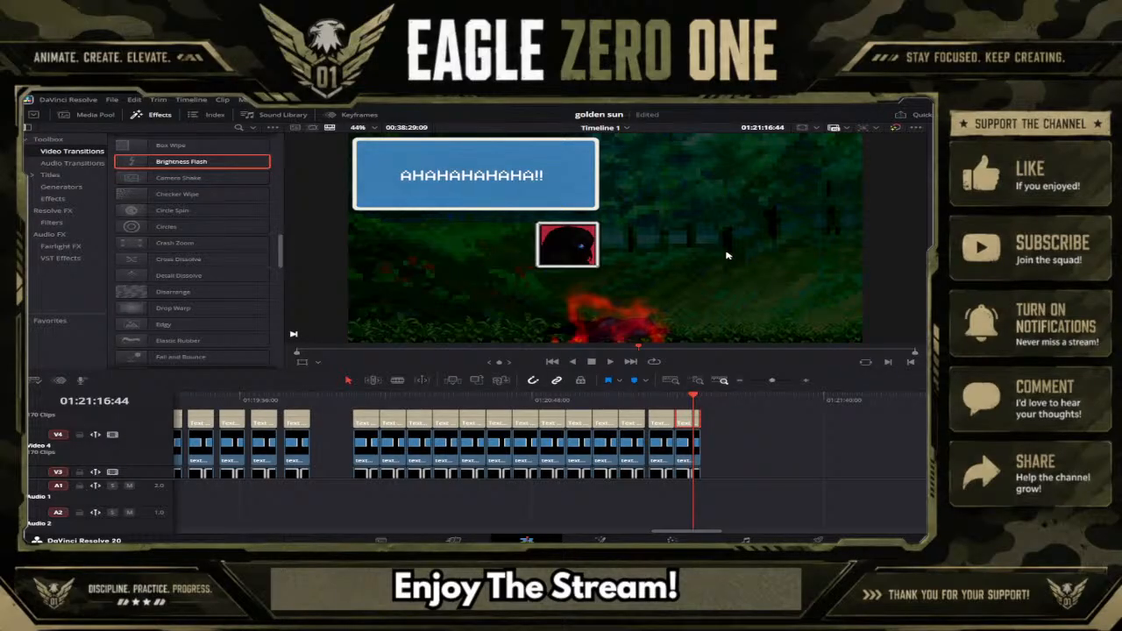
type("!")
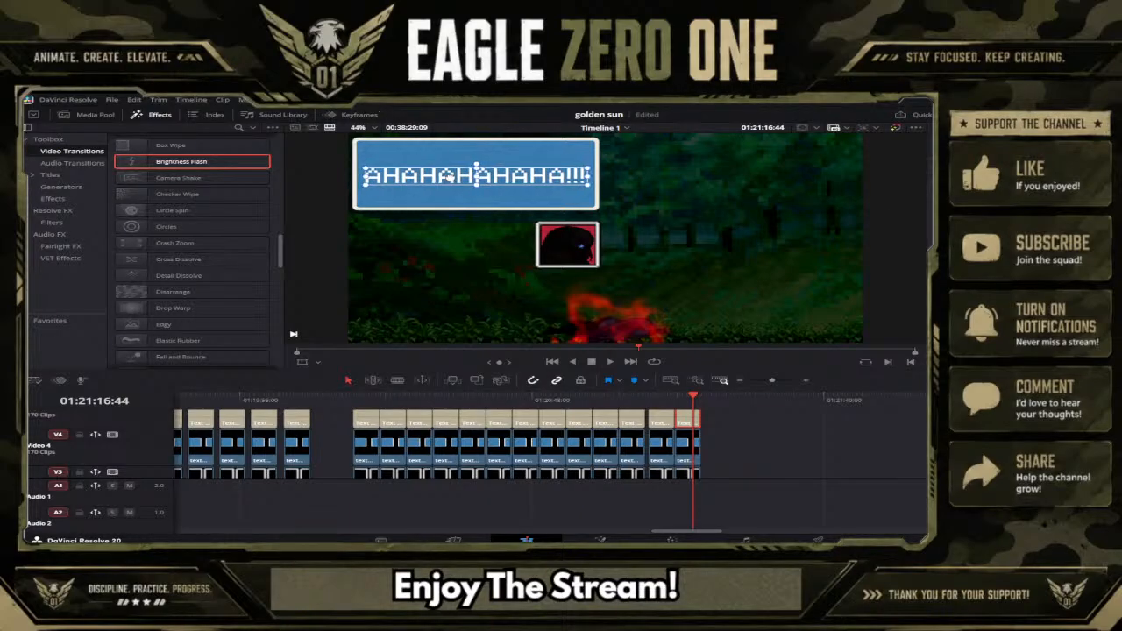
Step: Duplicate the "I was the target..." dialogue stack across its video tracks, placing the copy at 01:21:18:16
scroll(768, 428, "down", 2)
scroll(768, 427, "up", 4)
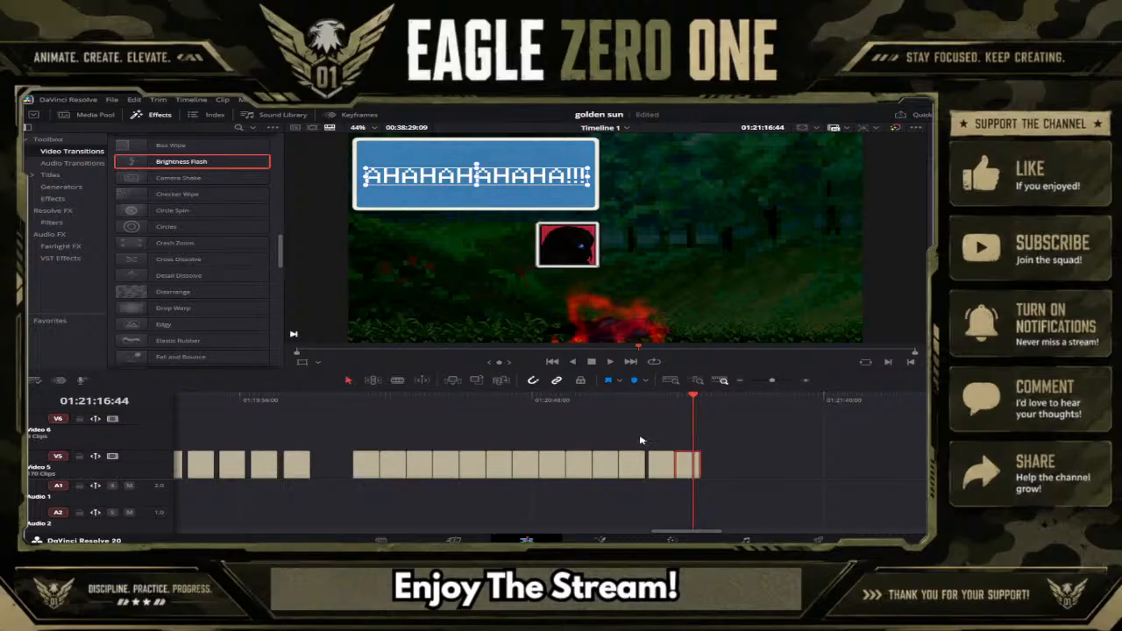
scroll(641, 455, "down", 3)
left_click(635, 453)
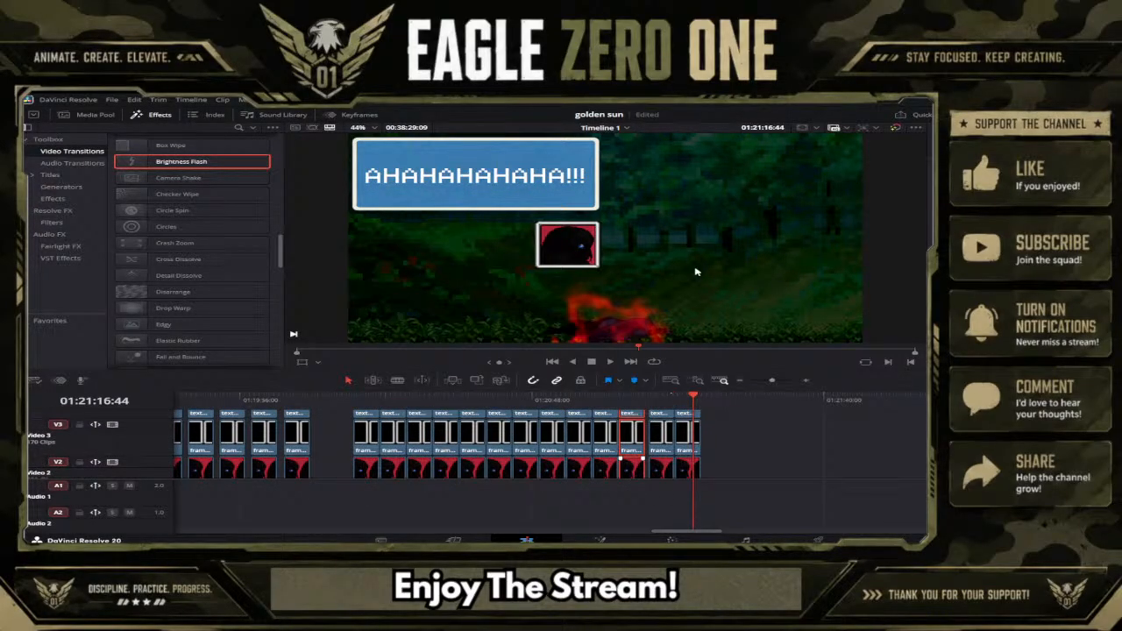
left_click(701, 398)
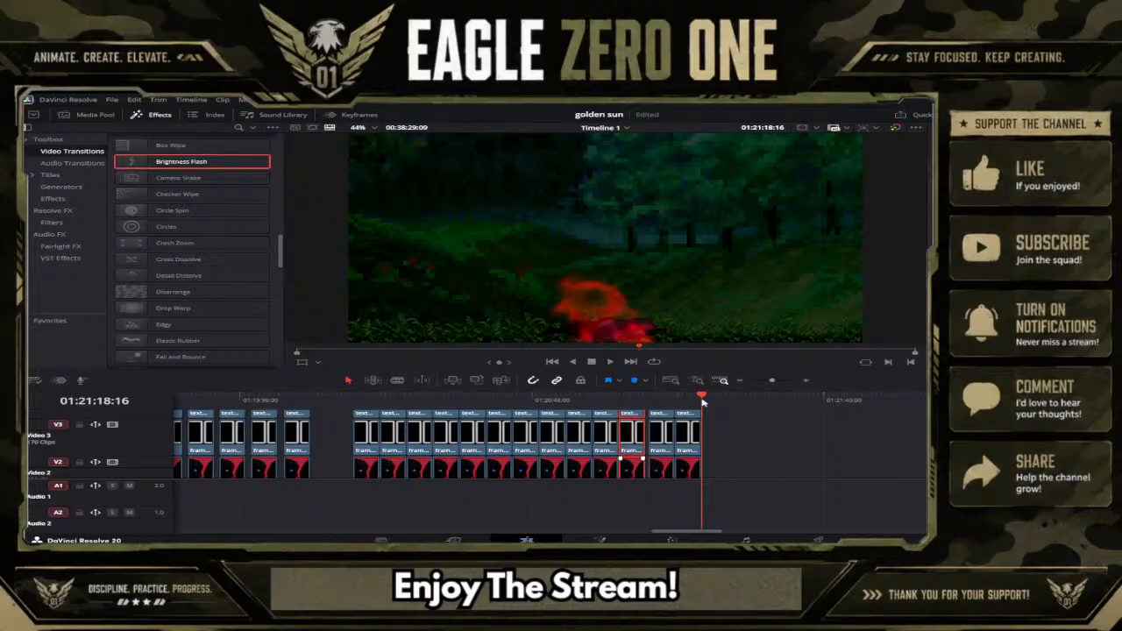
left_click(712, 441)
key("ctrl+v")
Step: Rewrite the title of the stack at 01:21:18:16 as "My attacker just gave away their location on purpose..." and nudge it toward the text box's center
left_click(714, 400)
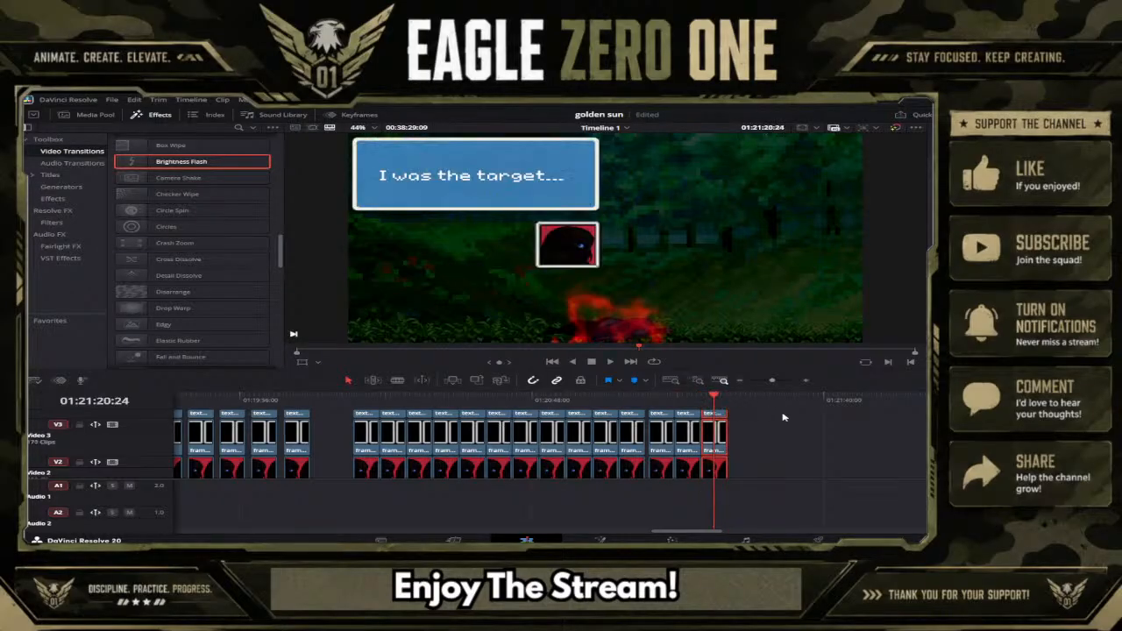
scroll(810, 435, "up", 2)
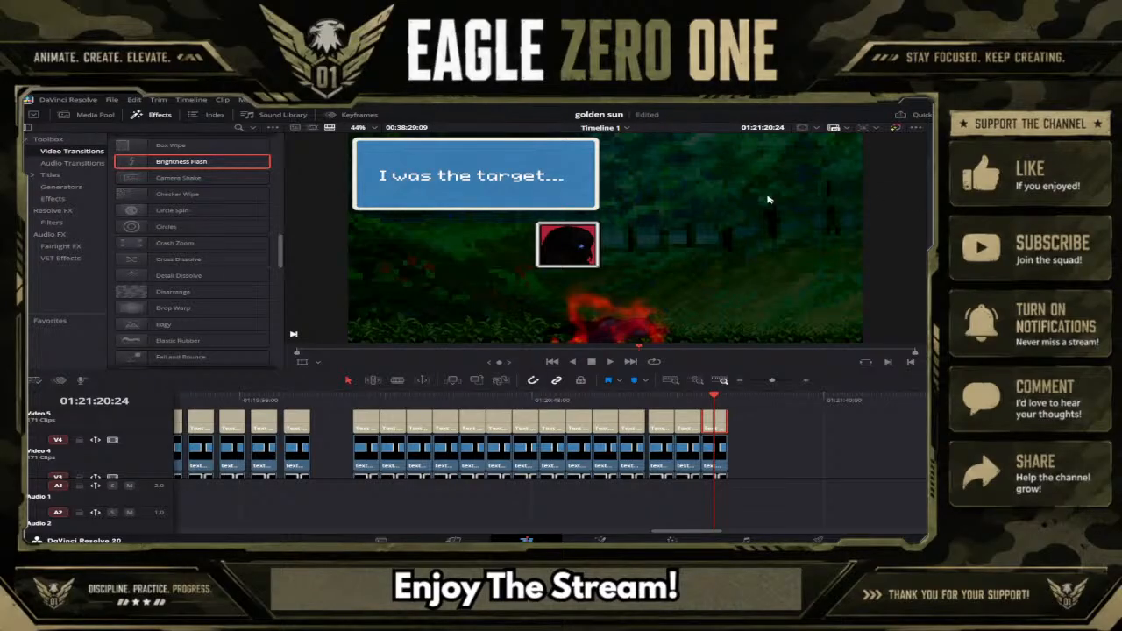
type("My a")
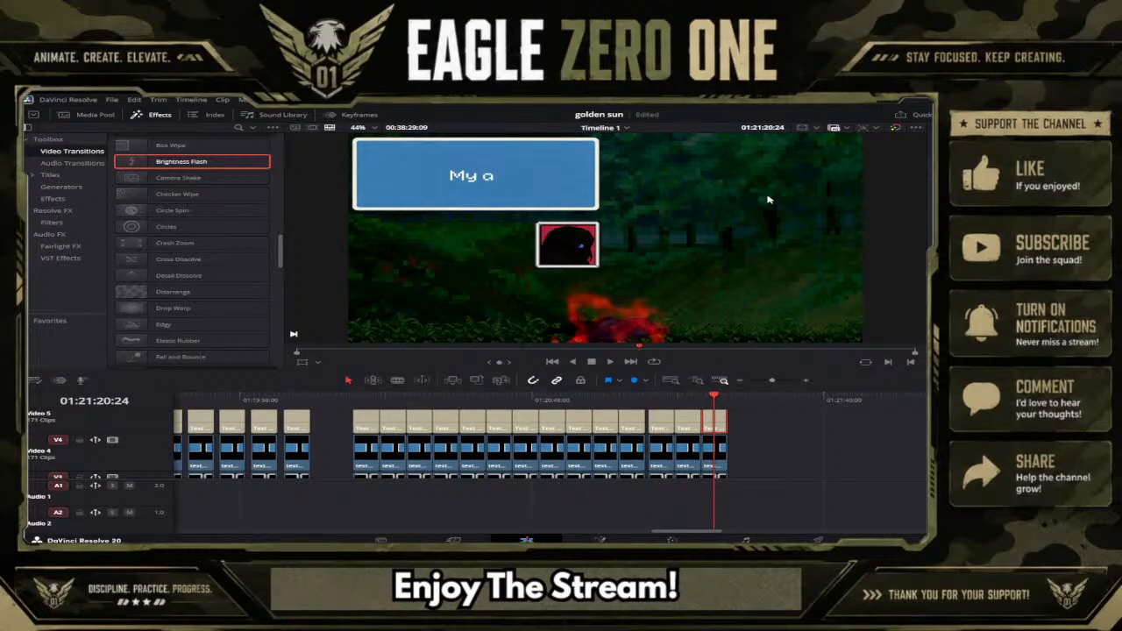
type("ttacker")
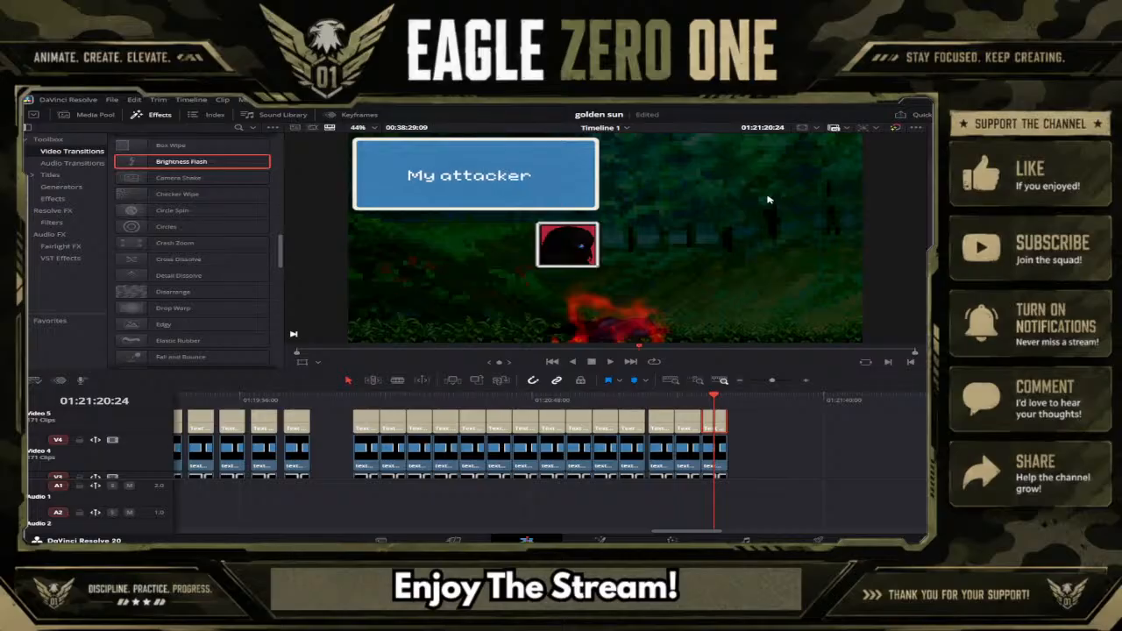
type(" pr")
key("BackSpace")
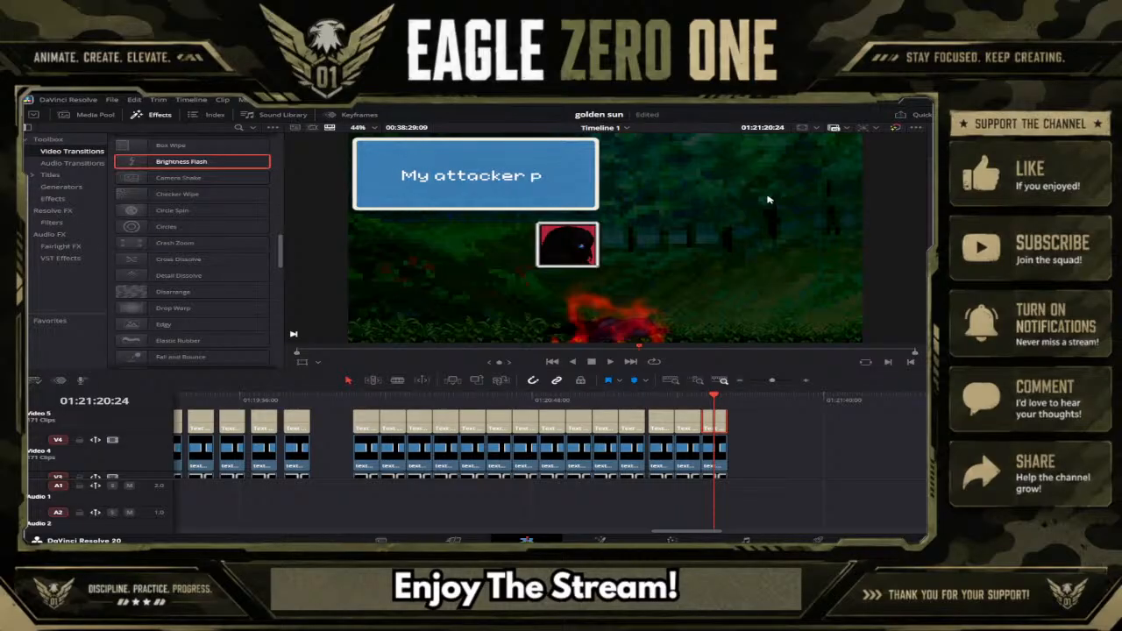
key("BackSpace")
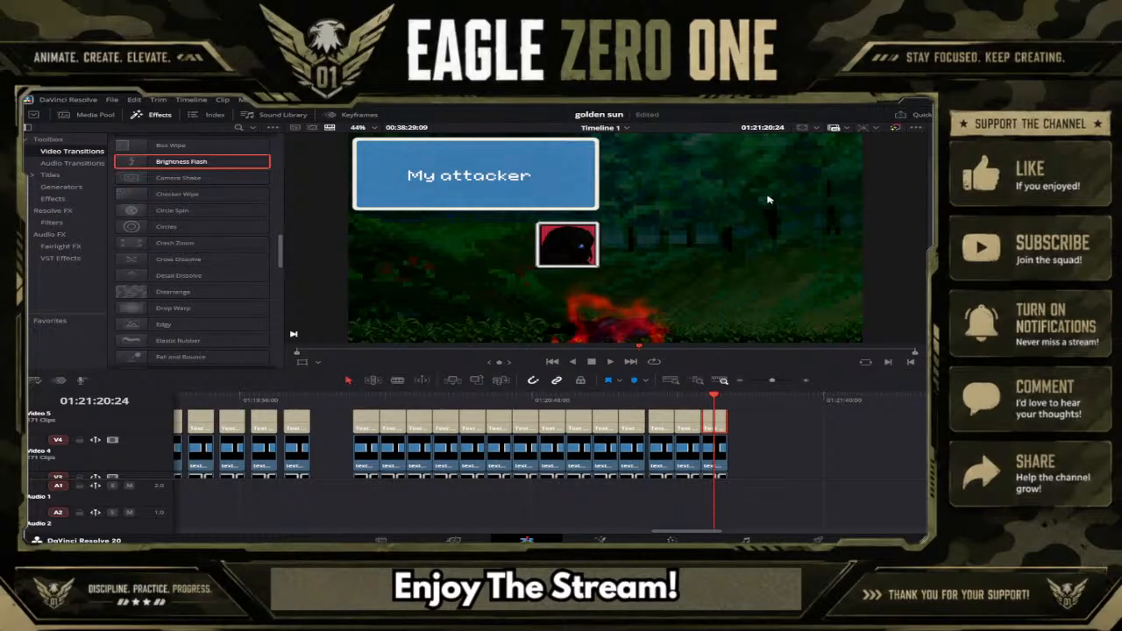
type("just gav")
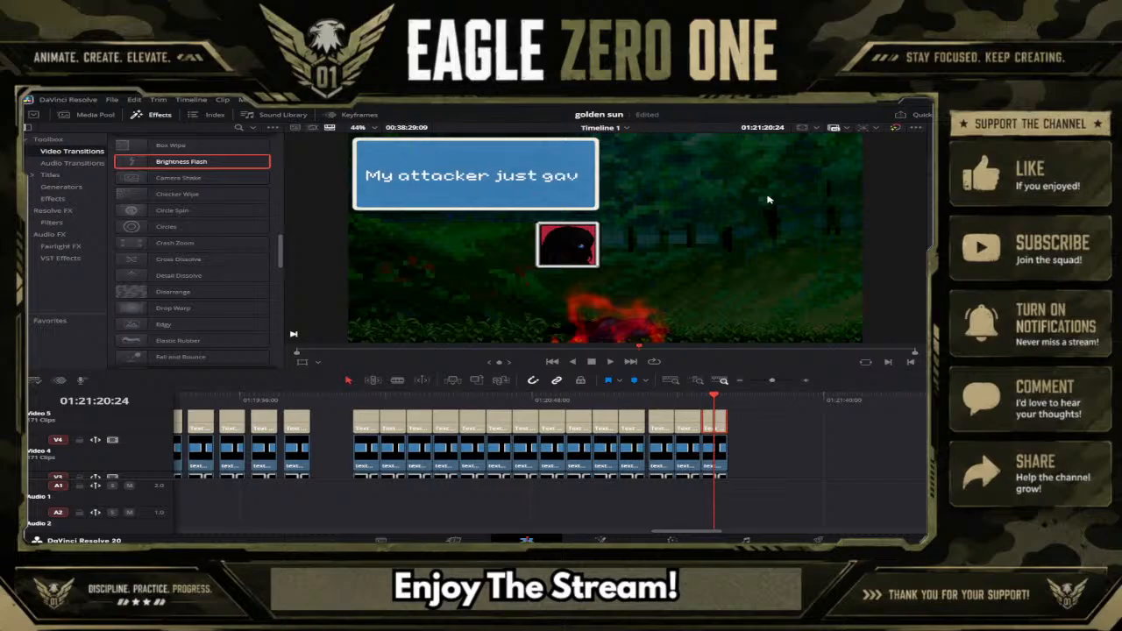
key("BackSpace")
key("BackSpace")
key("BackSpace")
key("BackSpace")
key("BackSpace")
key("BackSpace")
key("BackSpace")
key("BackSpace")
key("BackSpace")
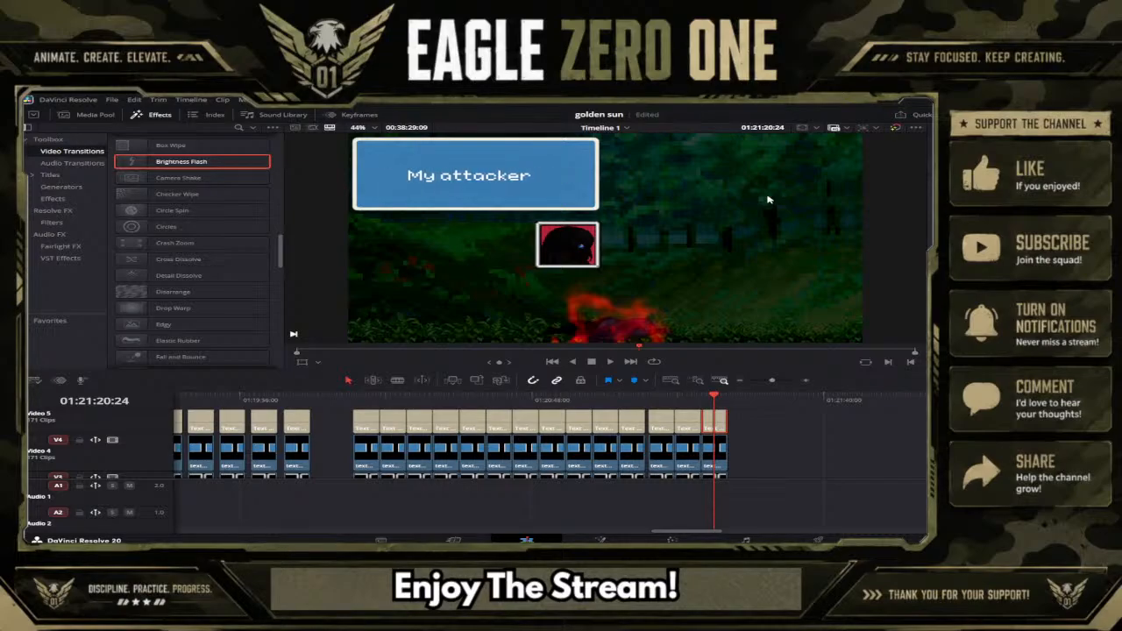
type("just ga")
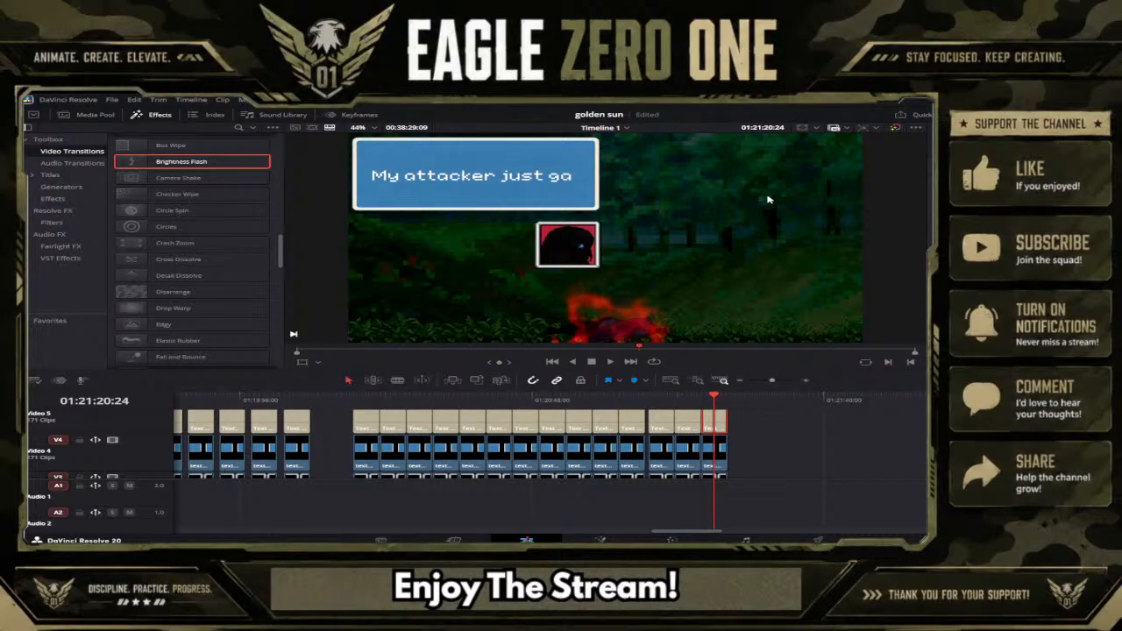
type("ve away")
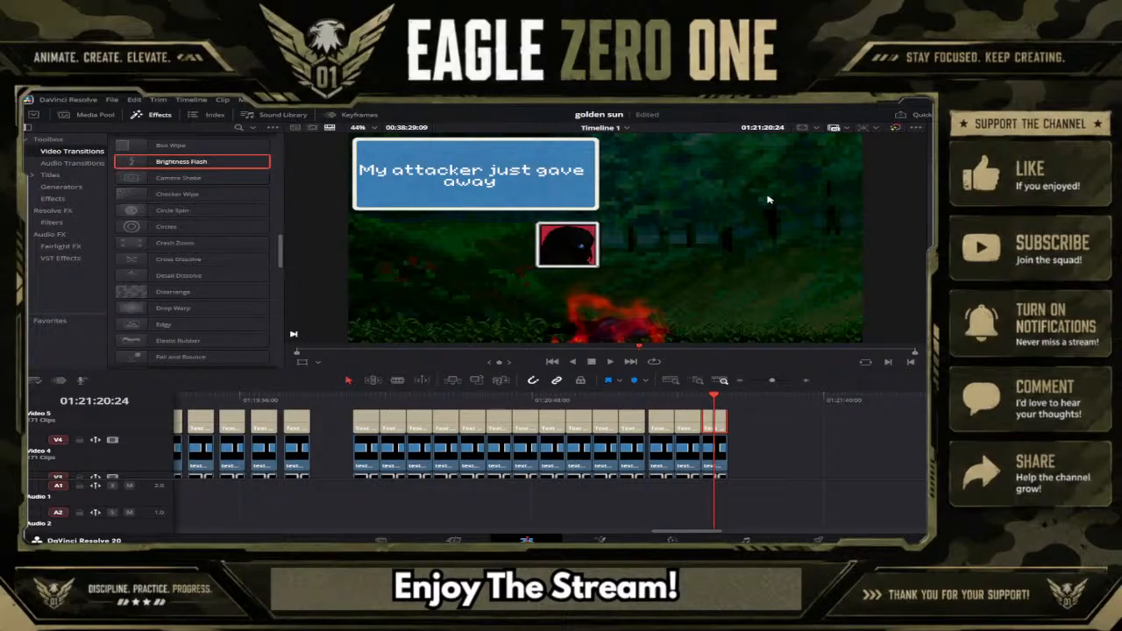
type(" their")
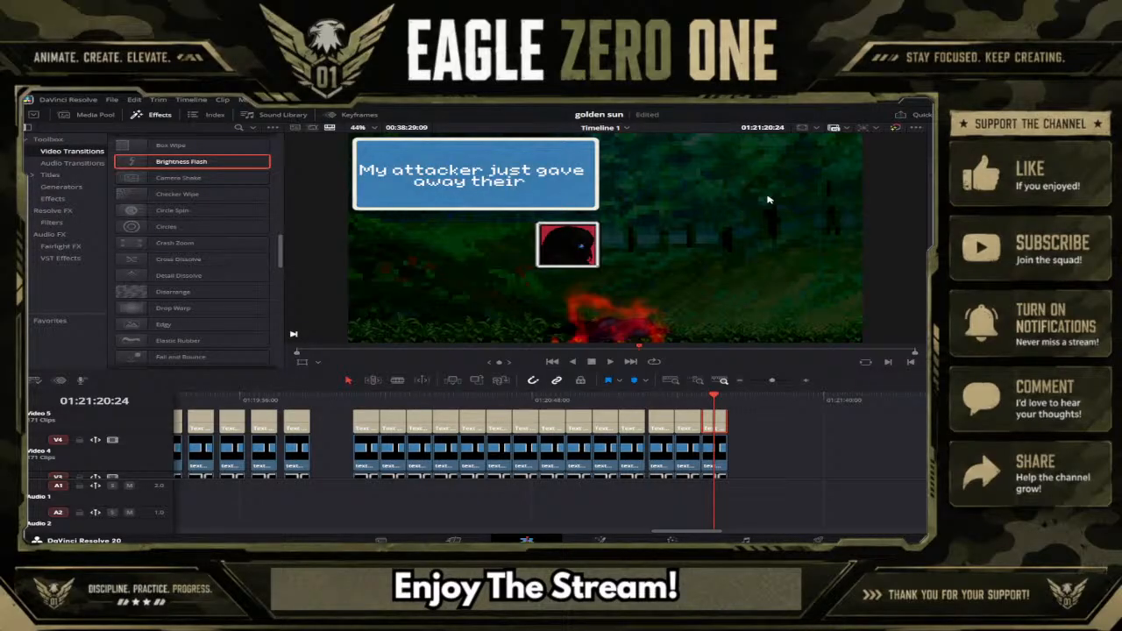
type(" location on o")
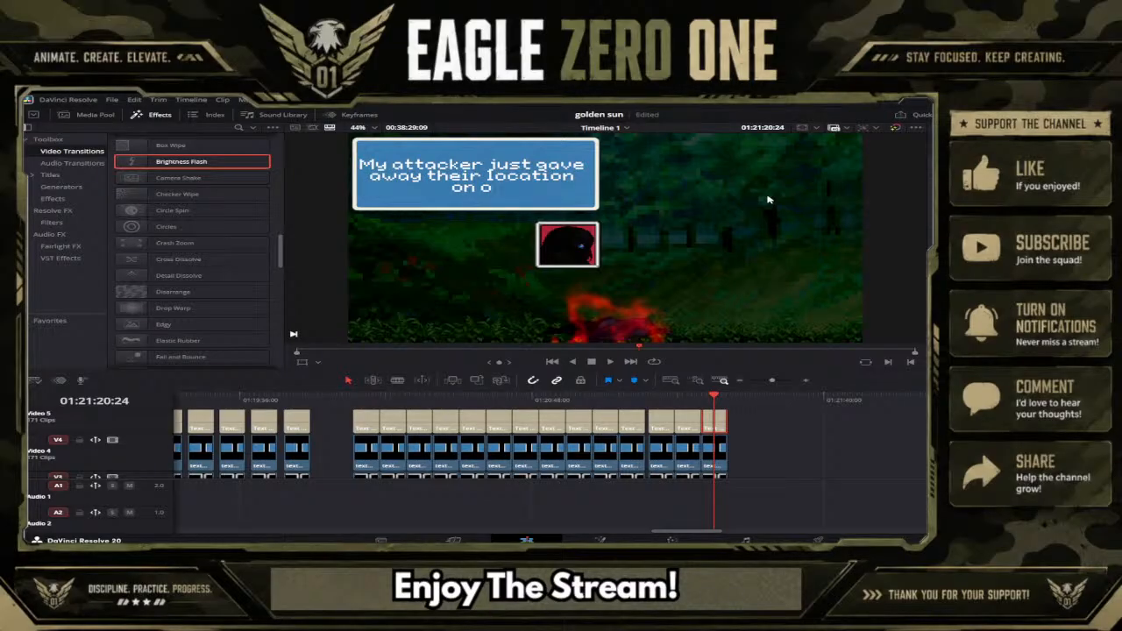
key("BackSpace")
type("purpos")
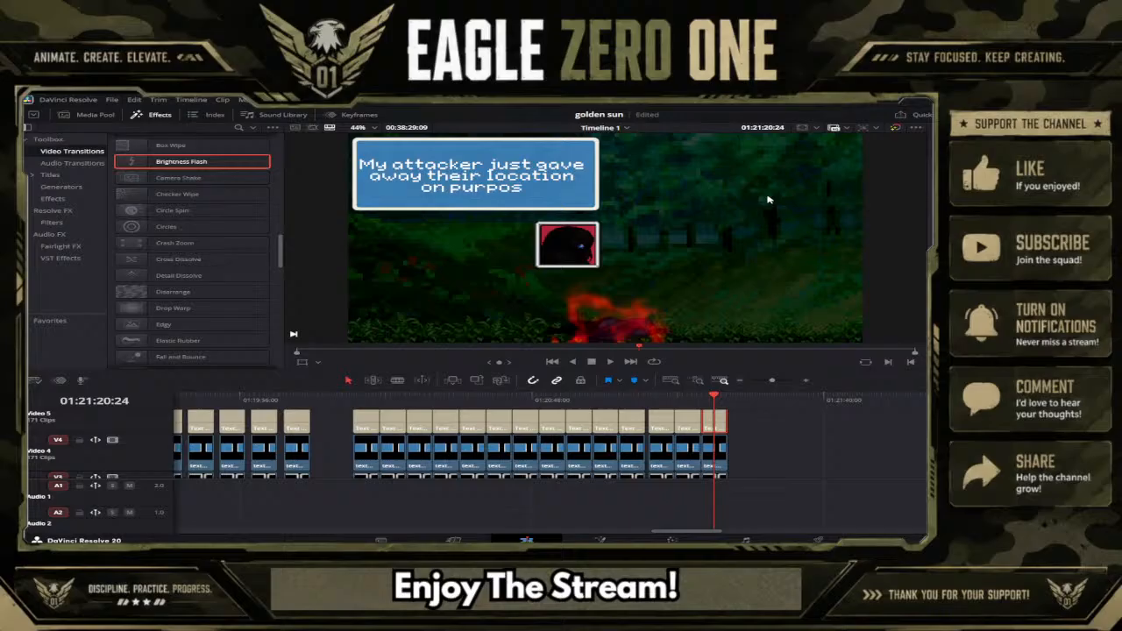
type("e")
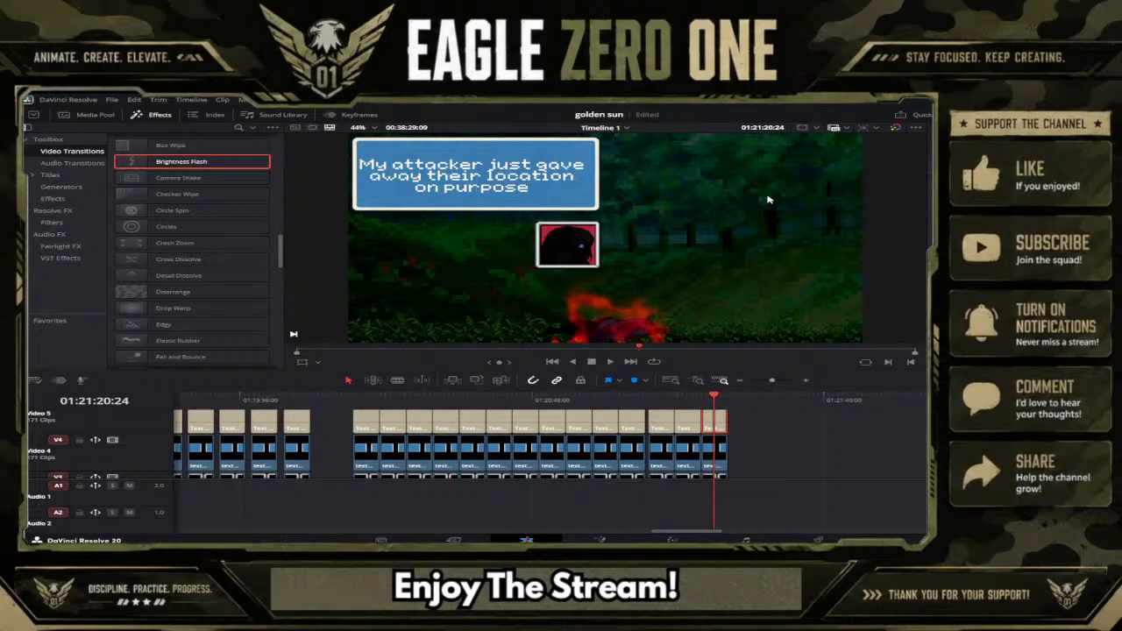
type("...")
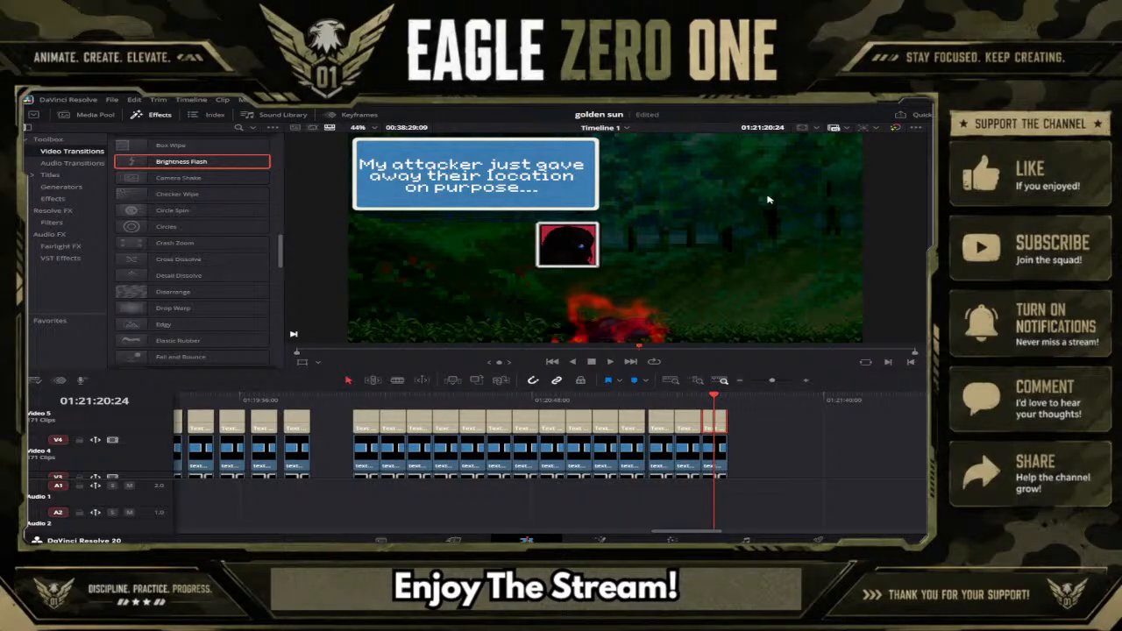
left_click(533, 174)
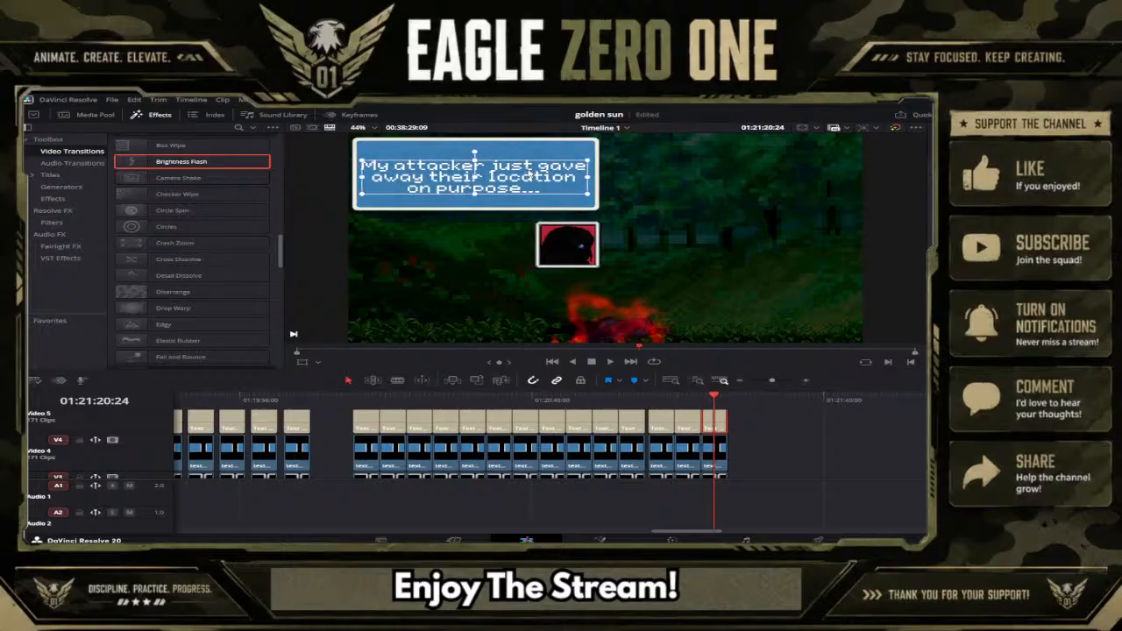
Step: Delete the surplus Video 1 background clips beyond the end of the last dialogue stack
scroll(745, 421, "down", 3)
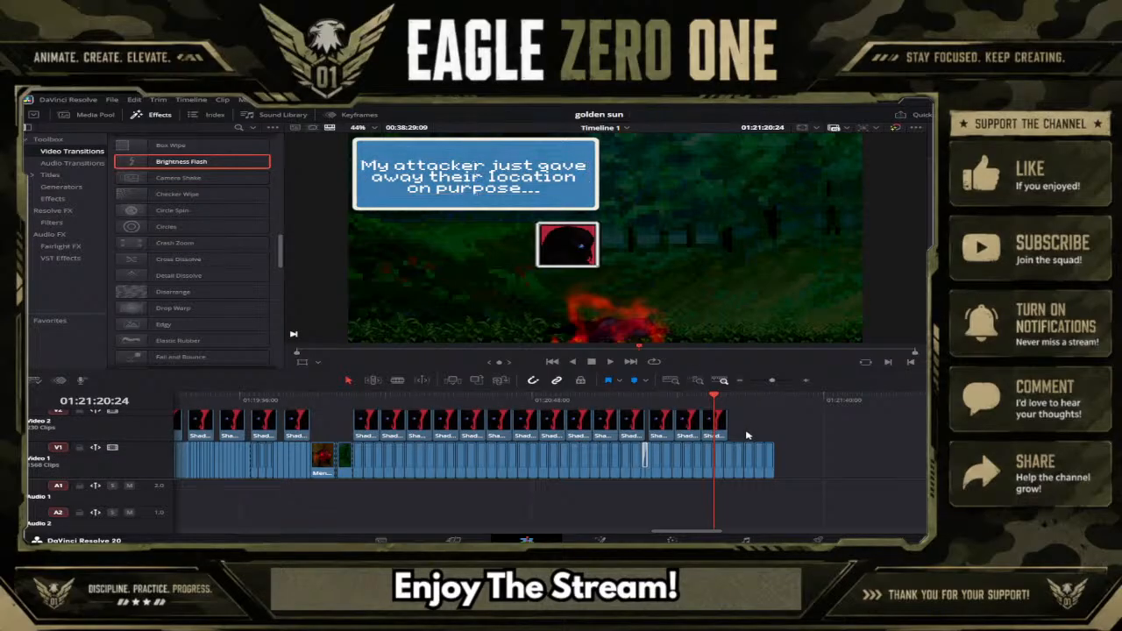
left_click_drag(765, 382, 774, 384)
left_click_drag(831, 469, 707, 460)
key("Delete")
Step: Move the run of Video 1 clips ending at 01:24:55:00 back so it directly follows the background under the last dialogue stack
left_click_drag(775, 382, 769, 384)
left_click_drag(692, 347, 696, 347)
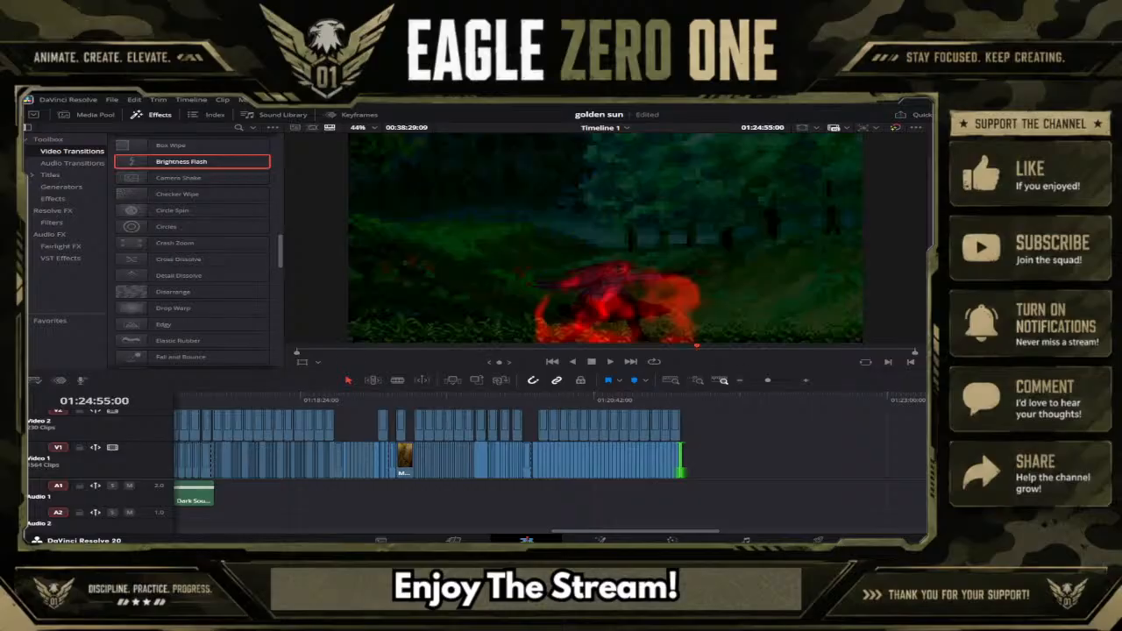
left_click(783, 381)
left_click_drag(783, 382, 775, 384)
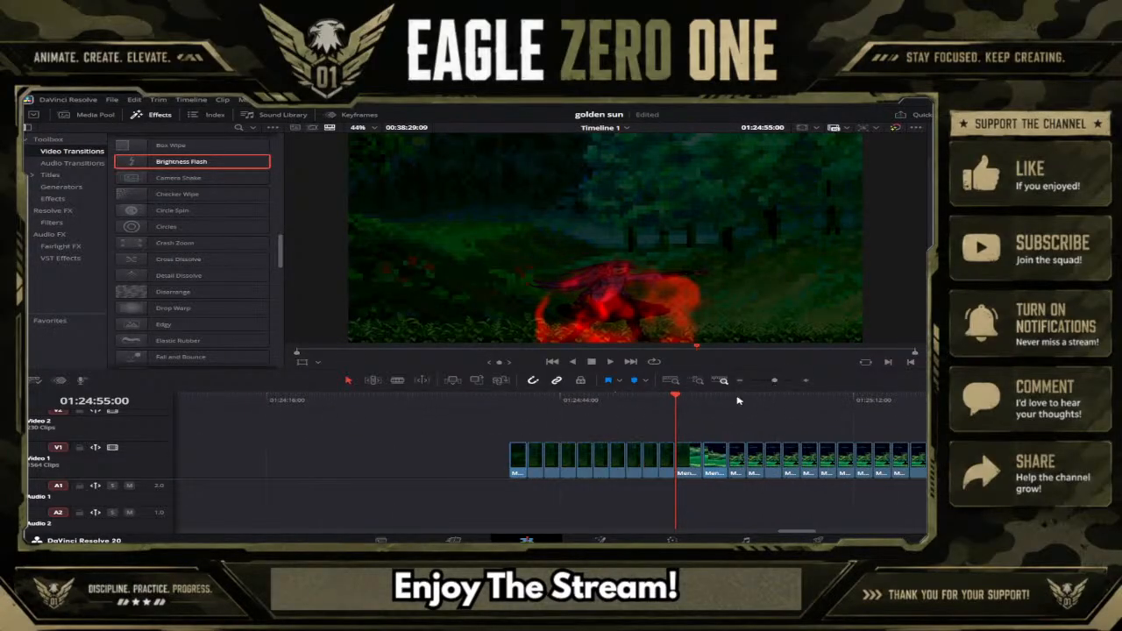
mouse_move(672, 400)
left_mouse_down()
mouse_move(658, 399)
mouse_move(691, 399)
mouse_move(680, 398)
left_mouse_up()
left_click_drag(662, 490, 525, 463)
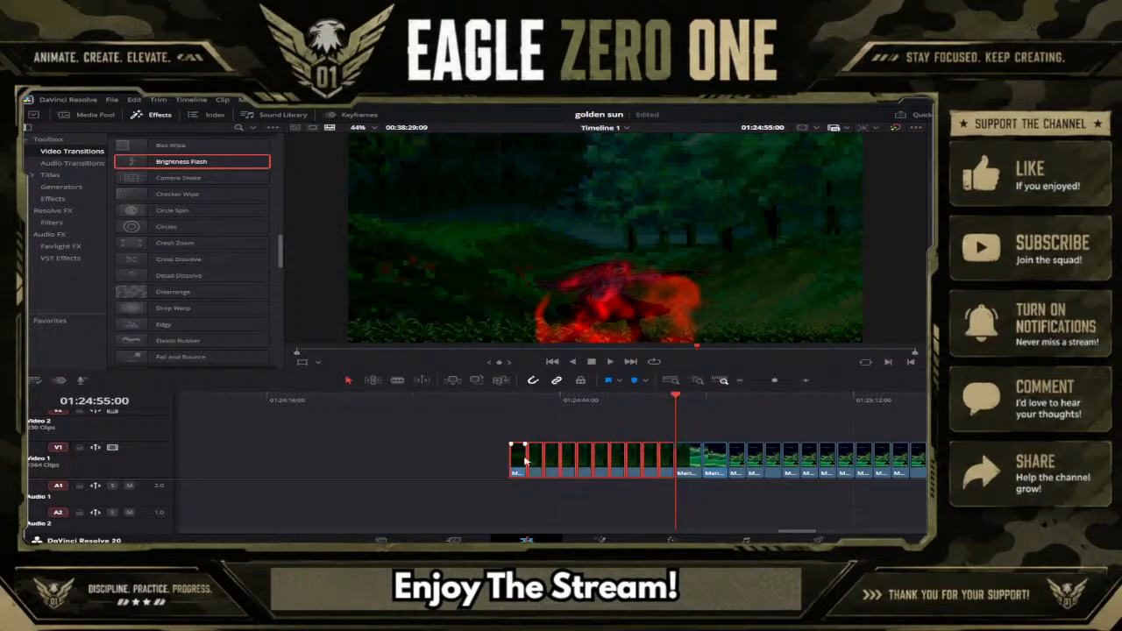
left_click_drag(776, 384, 770, 383)
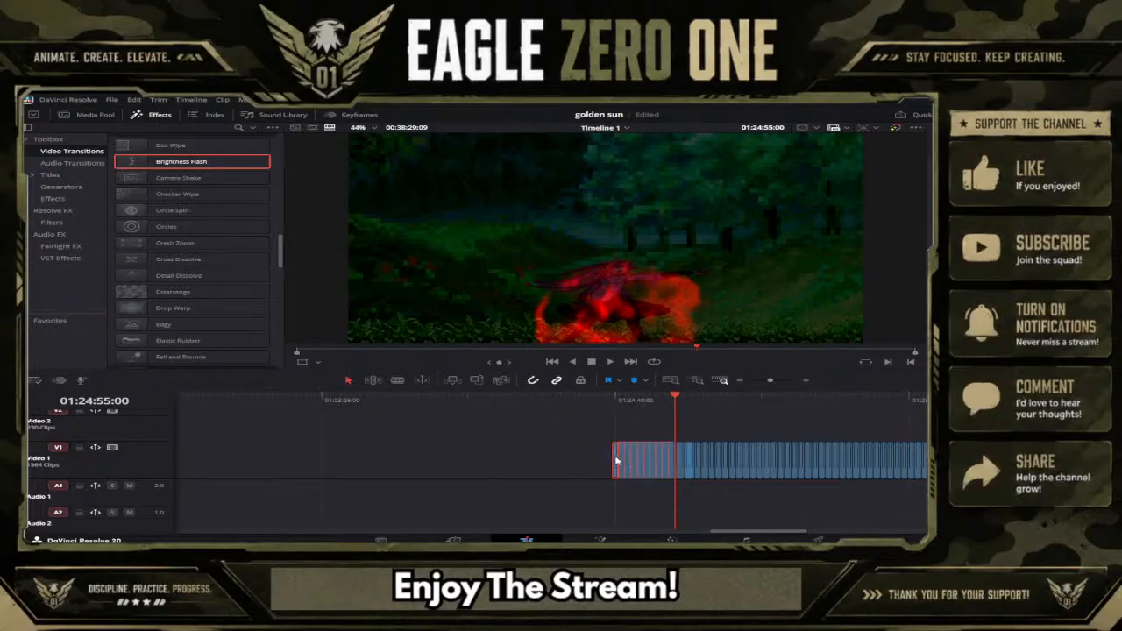
left_click_drag(619, 461, 331, 464)
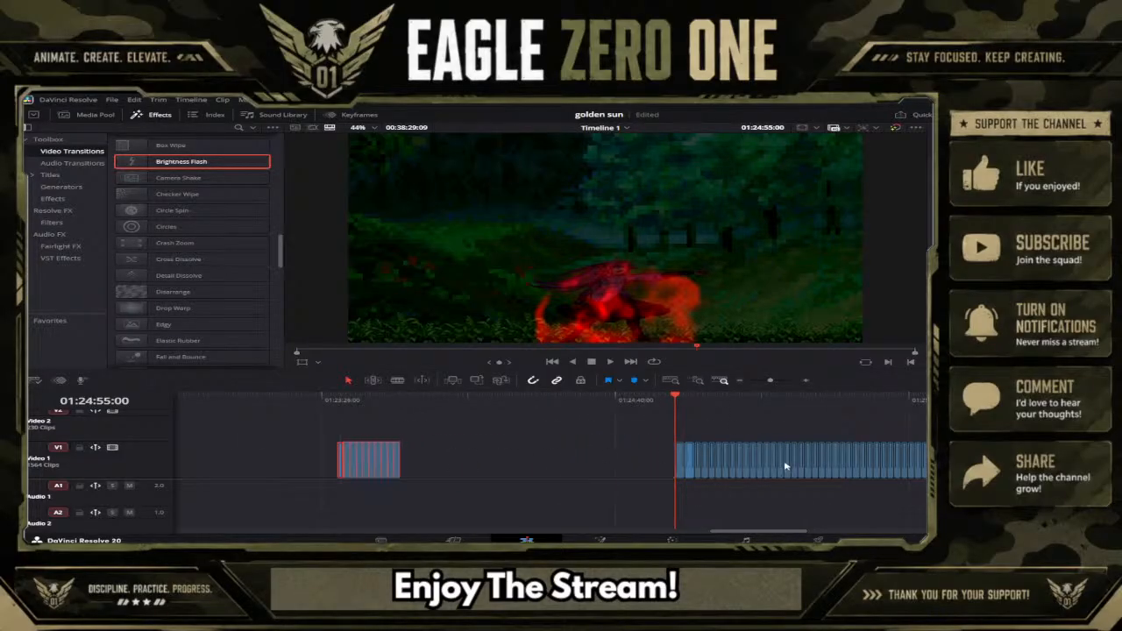
left_click_drag(748, 535, 697, 534)
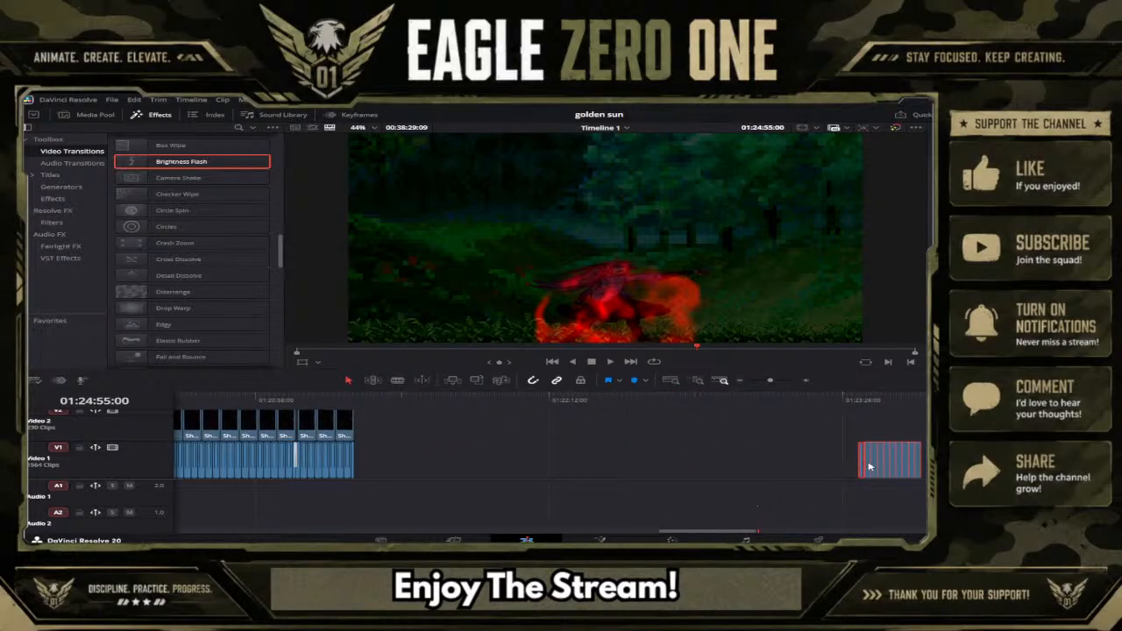
left_click_drag(866, 464, 362, 471)
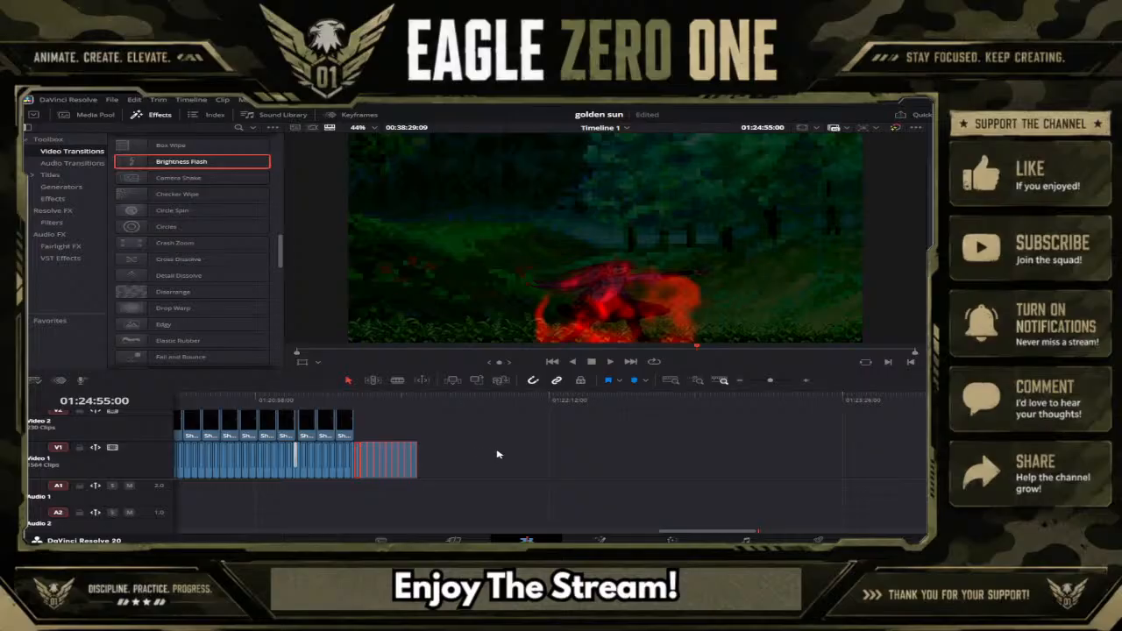
Step: Duplicate the "My attacker just gave away..." dialogue stack across its video tracks, placing the copy at 01:21:24:43 over the moved background clips
mouse_move(365, 426)
left_mouse_down()
mouse_move(343, 408)
mouse_move(343, 423)
left_mouse_up()
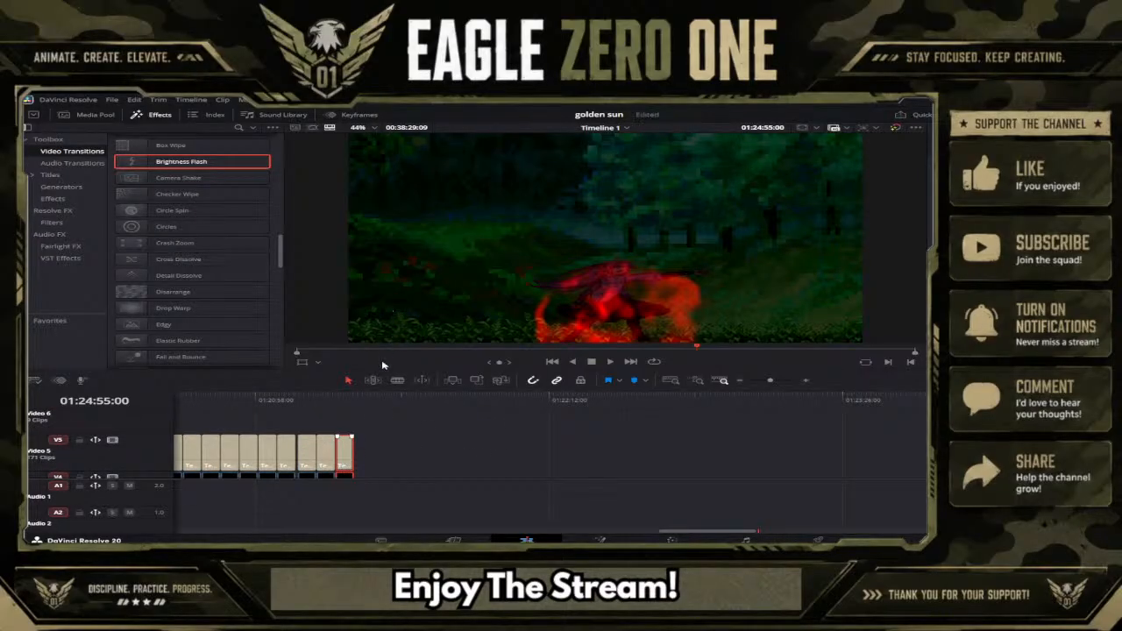
left_click(369, 401)
left_click(774, 381)
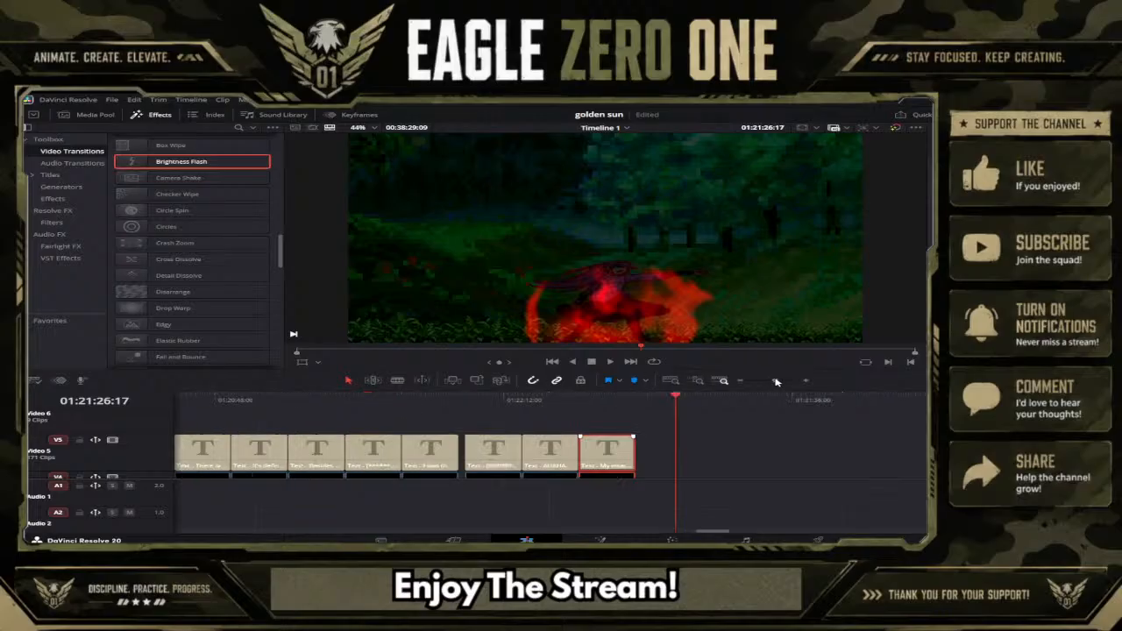
scroll(727, 417, "down", 4)
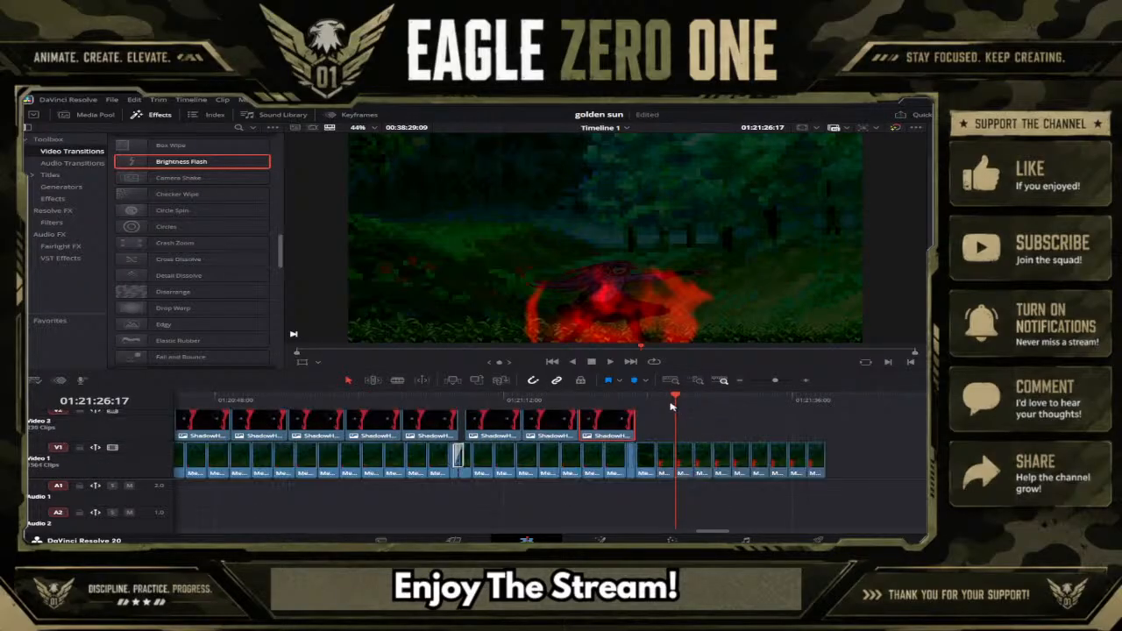
left_click(636, 400)
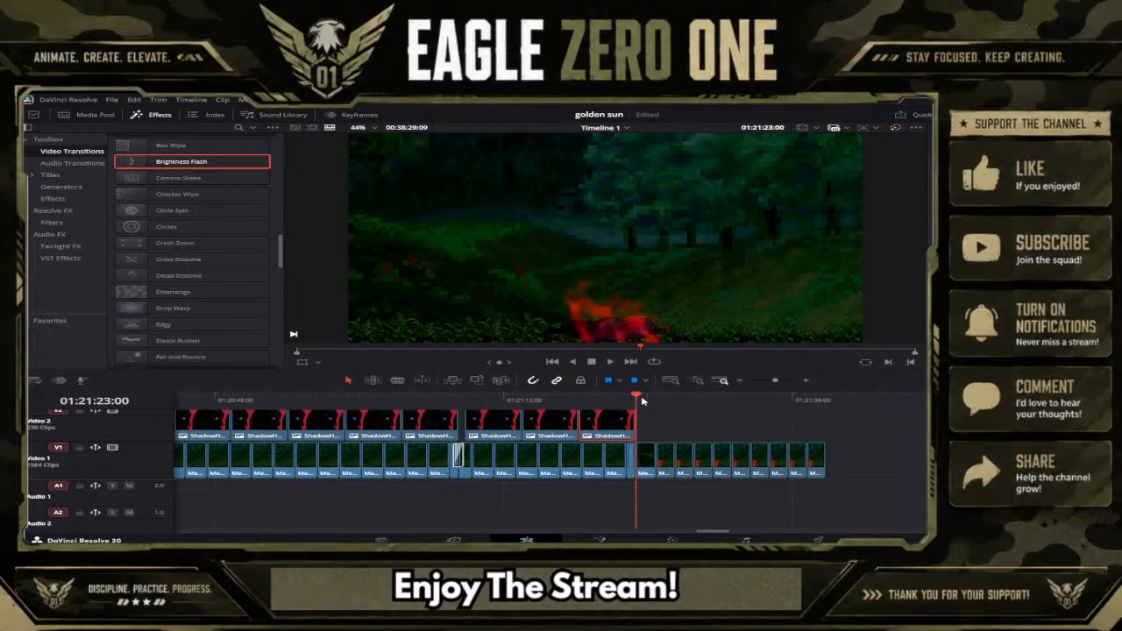
left_click(643, 400)
left_click_drag(644, 400, 657, 400)
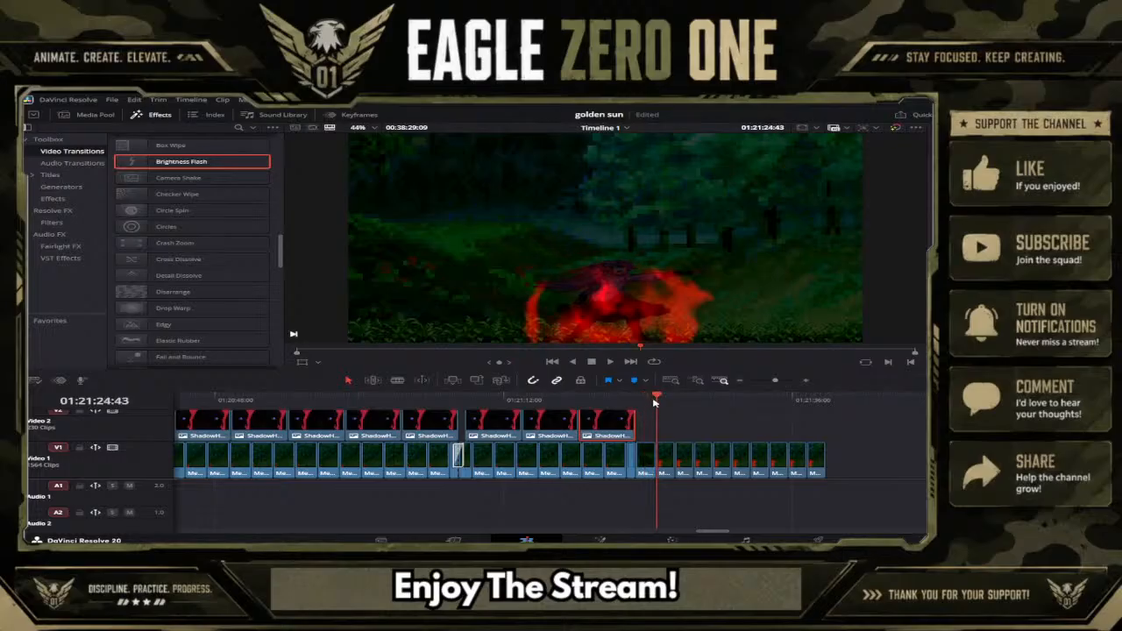
key("ctrl+v")
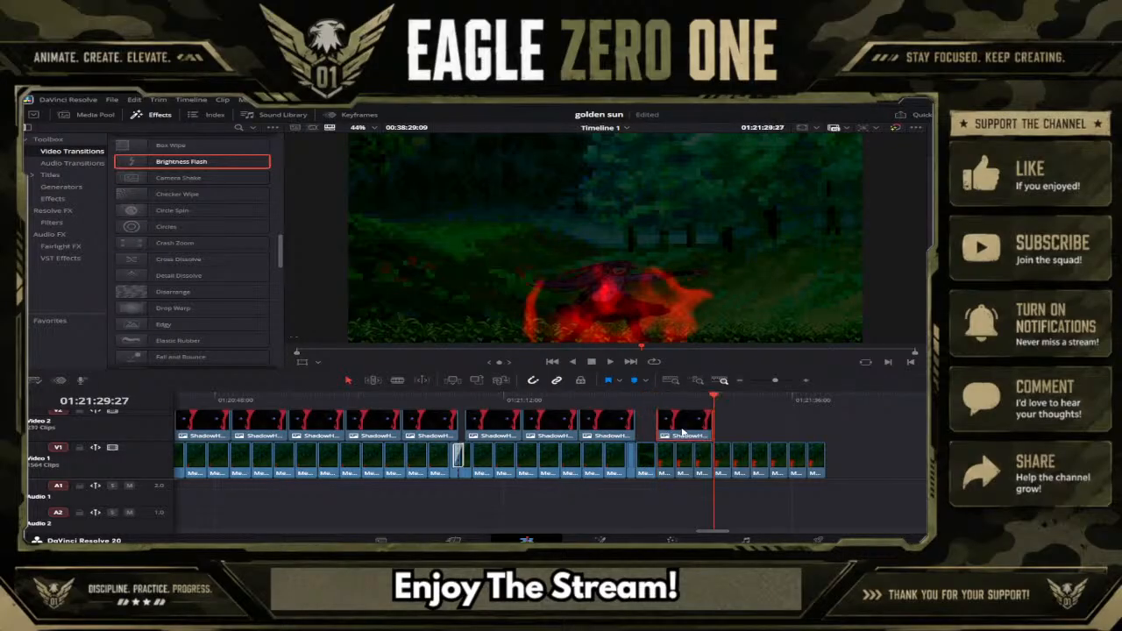
Step: Clear the title text of the copied dialogue stack at 01:21:24:43, leaving its text box empty
scroll(682, 431, "up", 3)
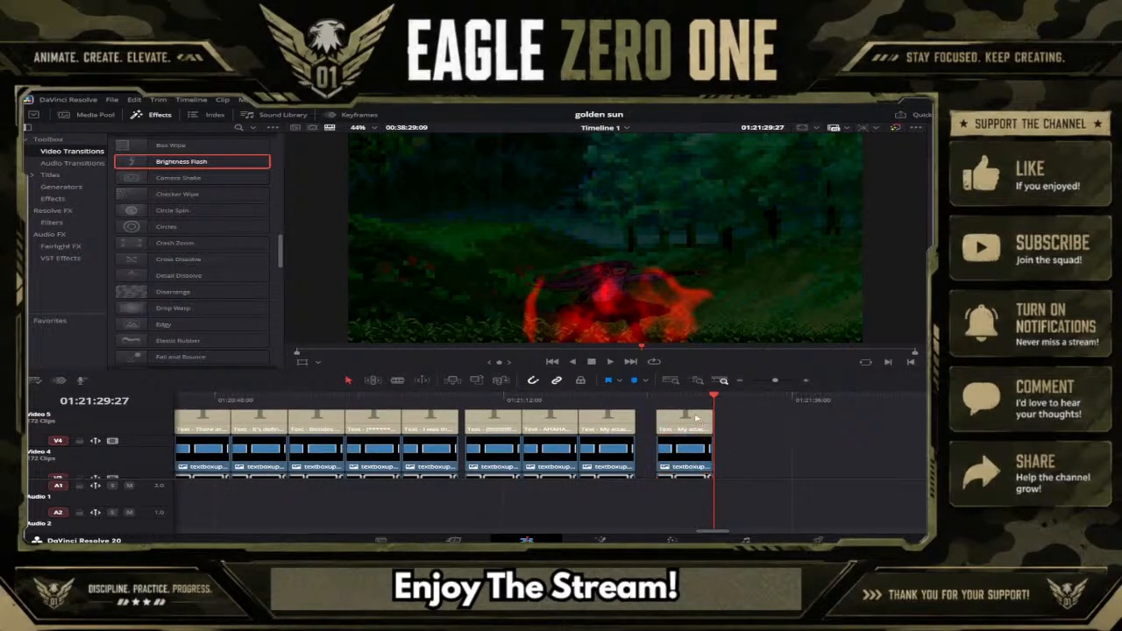
left_click(696, 419)
left_click(695, 400)
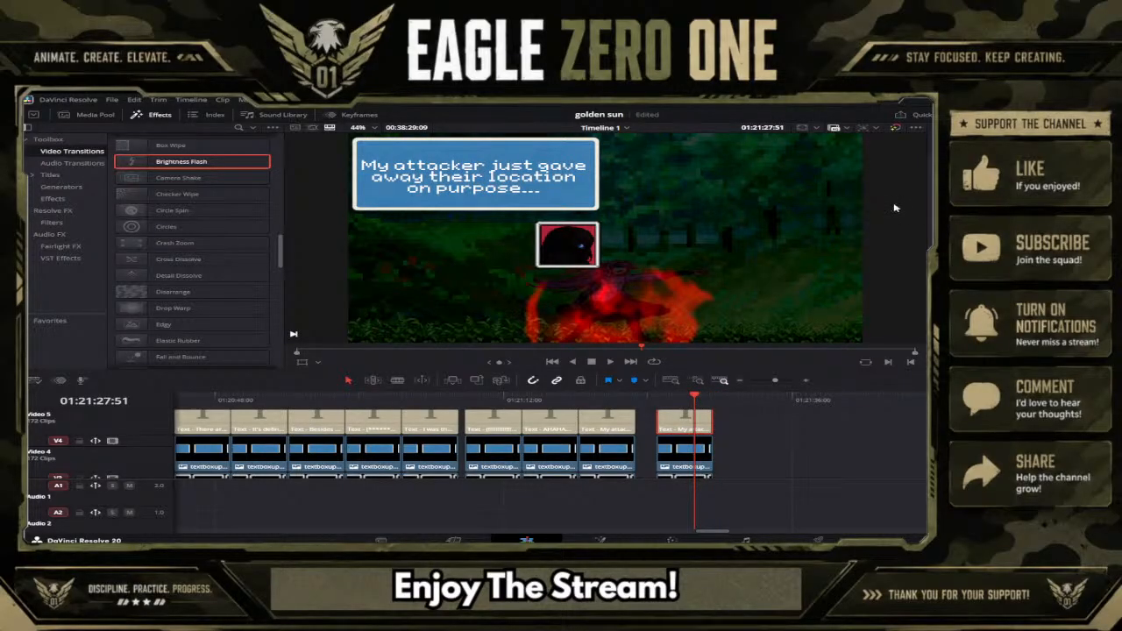
type("I")
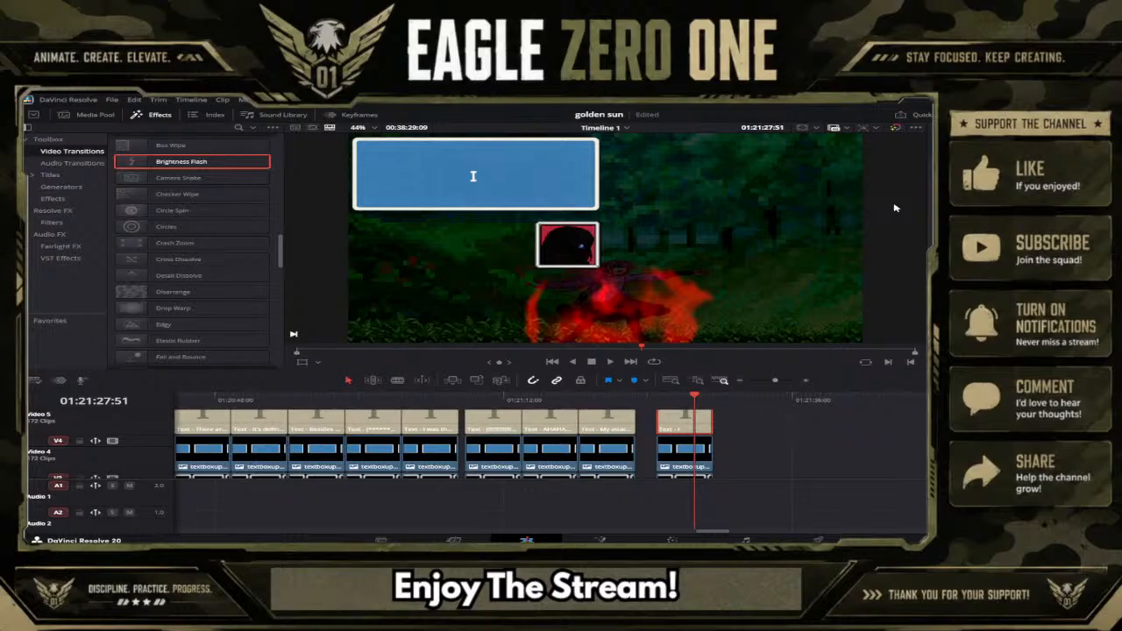
type(" dont")
key("BackSpace")
key("BackSpace")
key("BackSpace")
key("BackSpace")
key("BackSpace")
key("BackSpace")
Step: Move the copied stack's text box, portrait frame and portrait over to the upper-right part of the picture
scroll(762, 449, "down", 2)
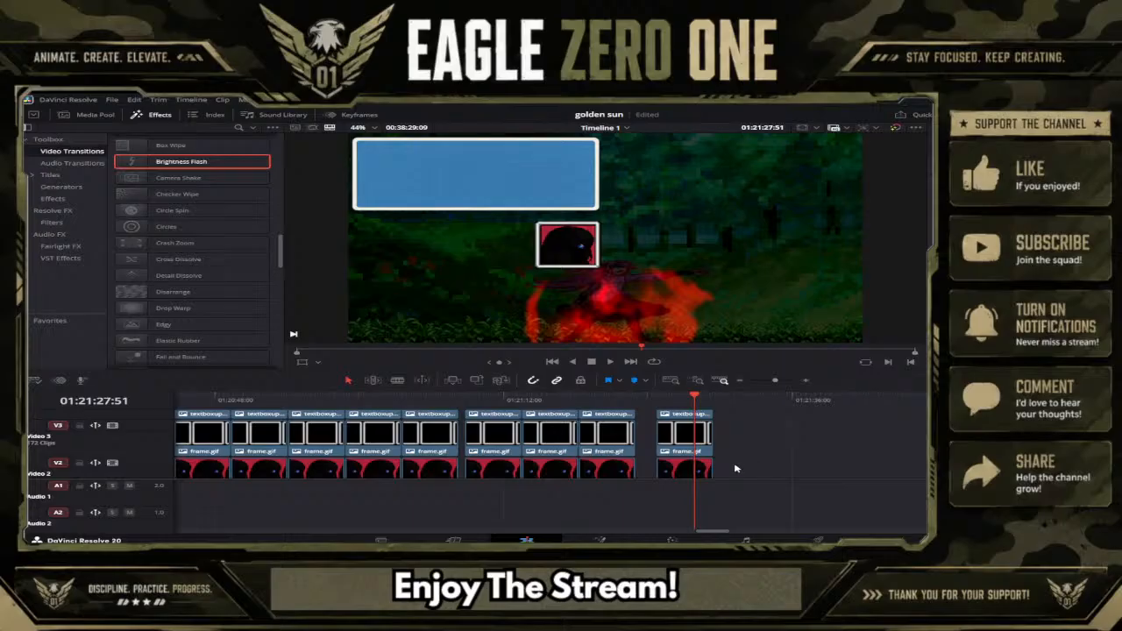
scroll(741, 441, "up", 2)
left_click(705, 448)
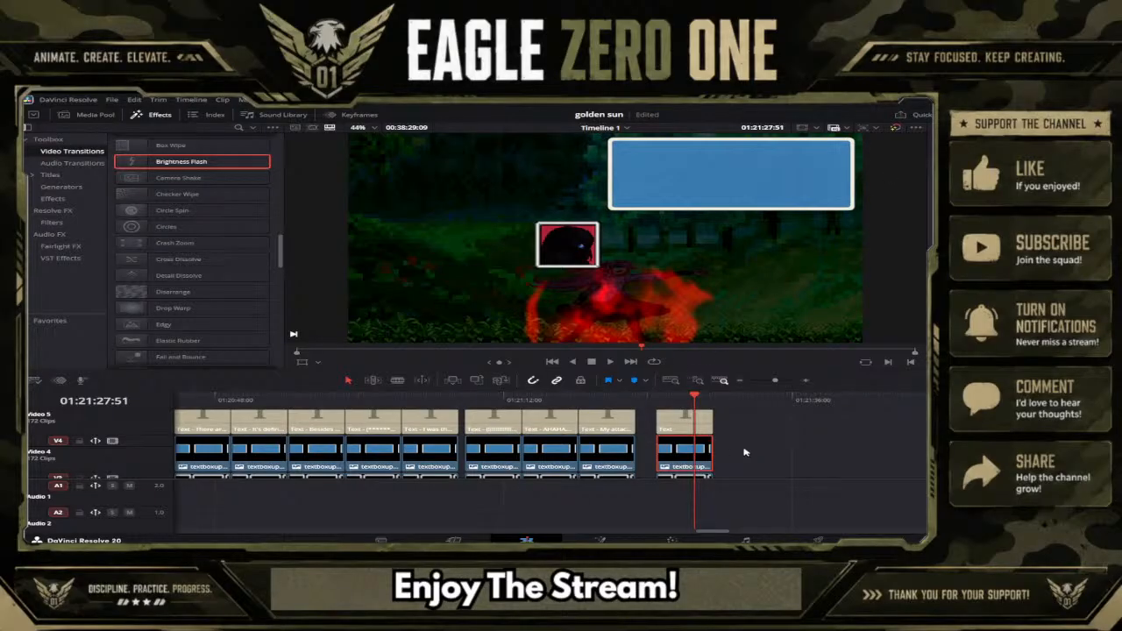
scroll(745, 453, "down", 3)
left_click_drag(747, 469, 687, 442)
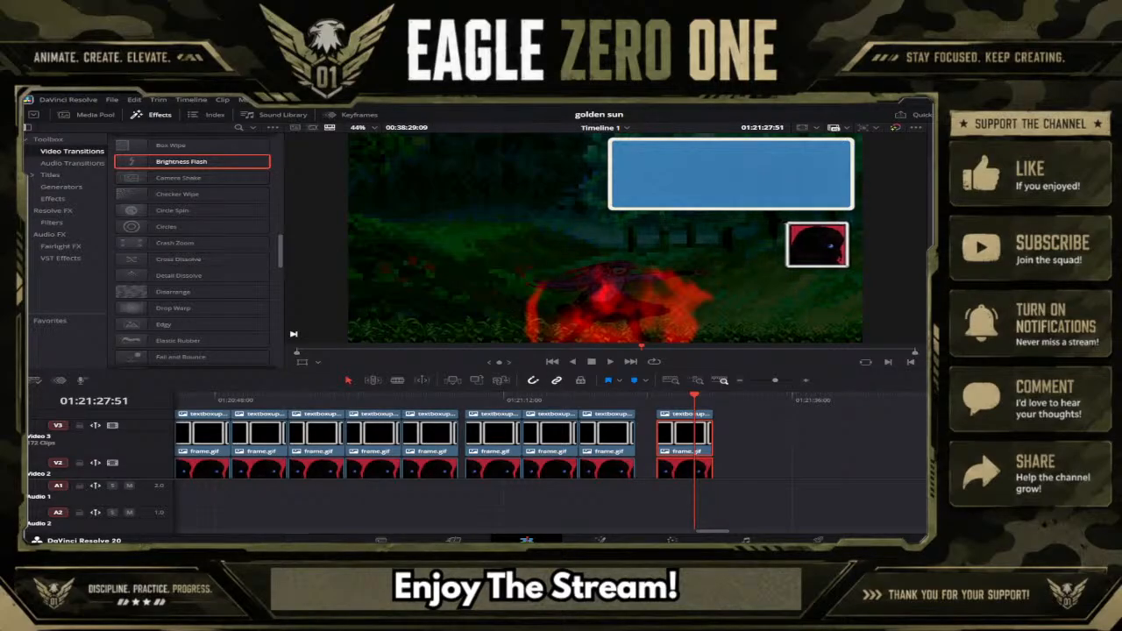
left_click(767, 448)
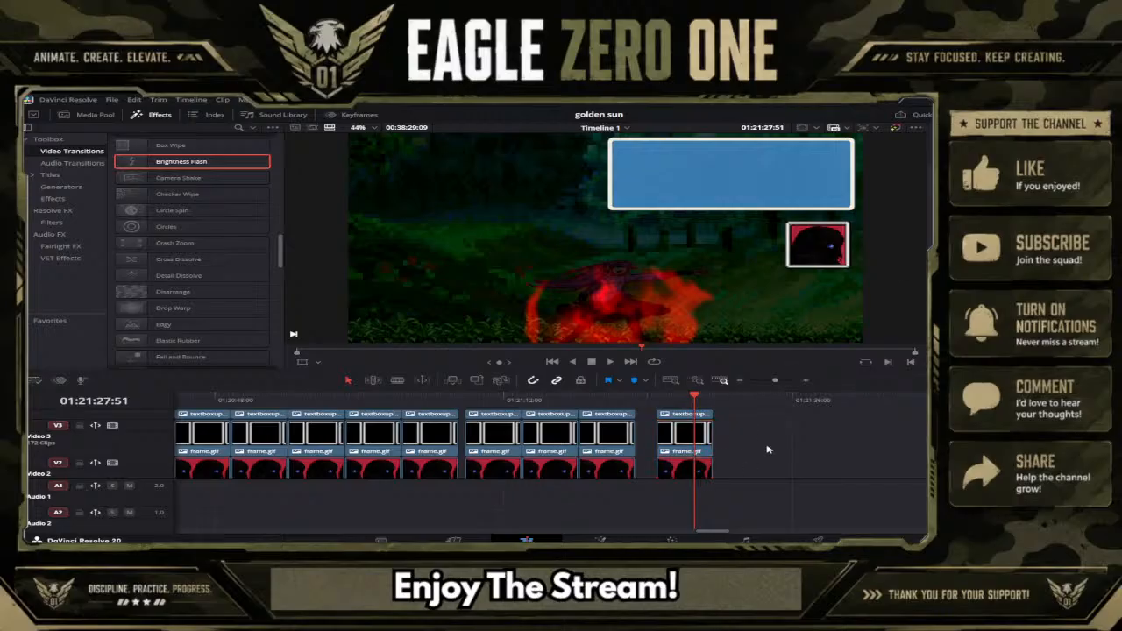
Step: Write "This is the second time" in the emptied title and move it into the relocated text box
scroll(767, 449, "up", 2)
left_click(689, 428)
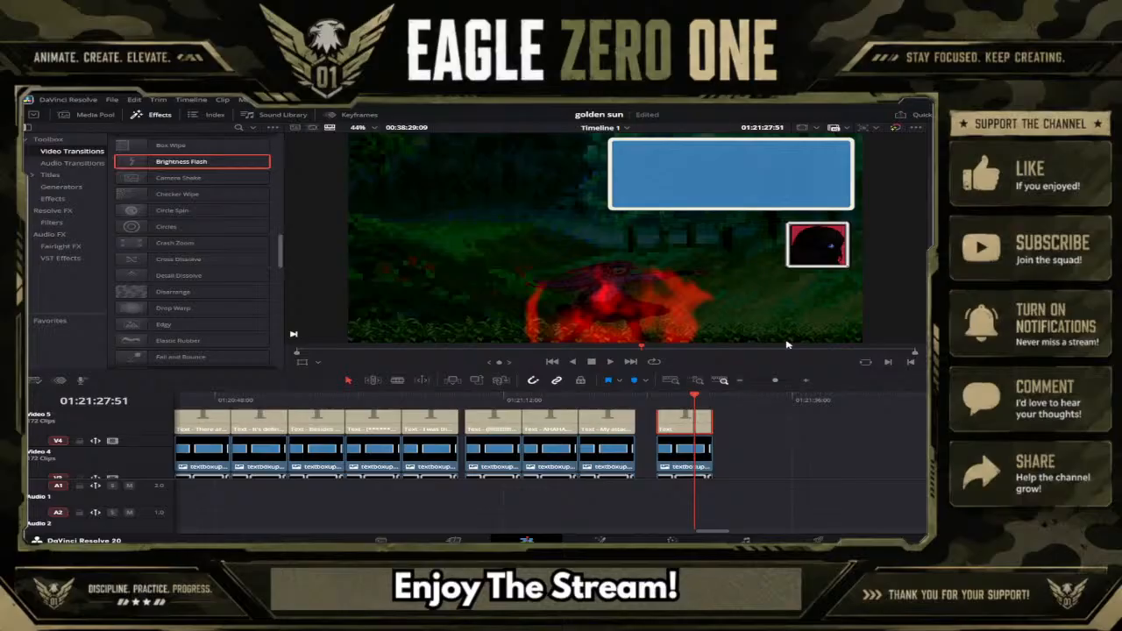
type("S")
left_click_drag(473, 177, 638, 156)
type("Lo")
key("Delete")
key("BackSpace")
key("BackSpace")
type("This")
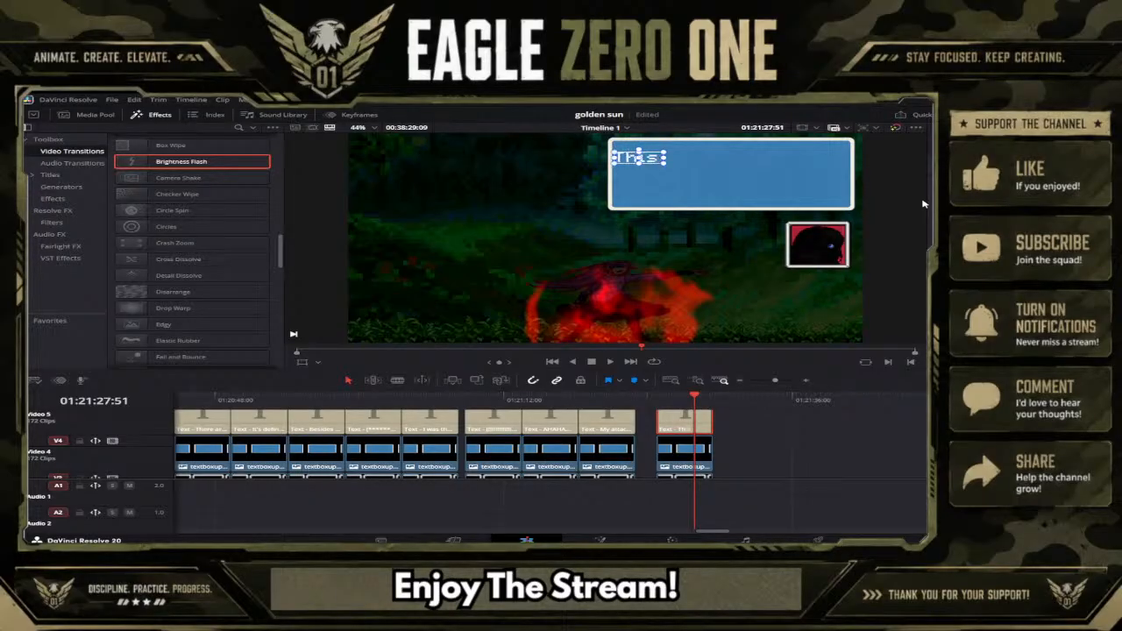
type(" is the se")
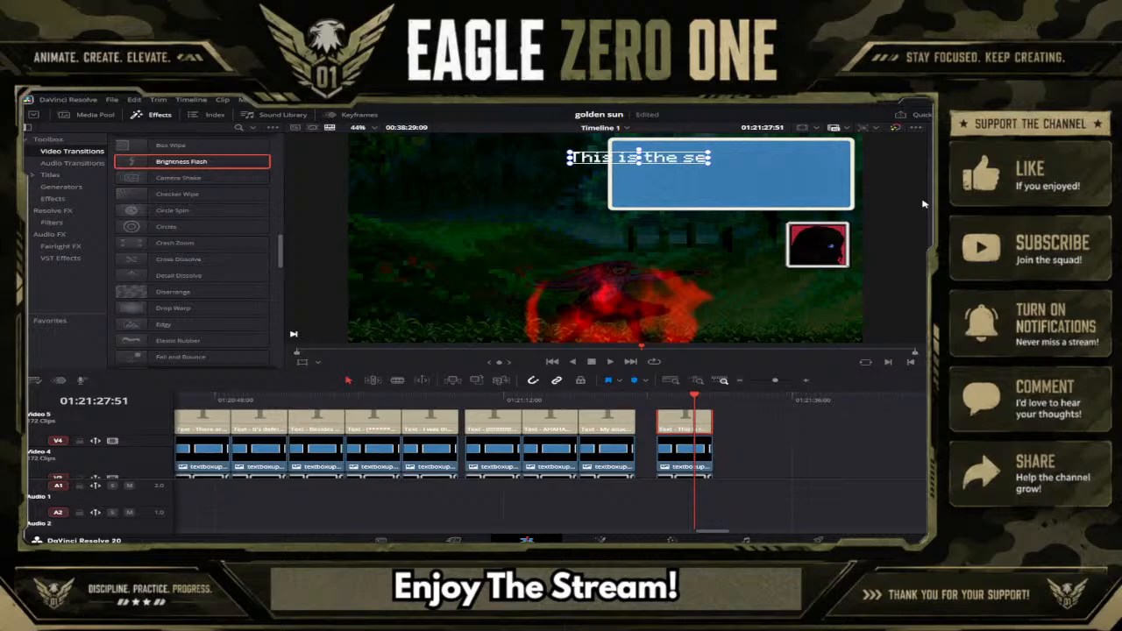
type("cond tim")
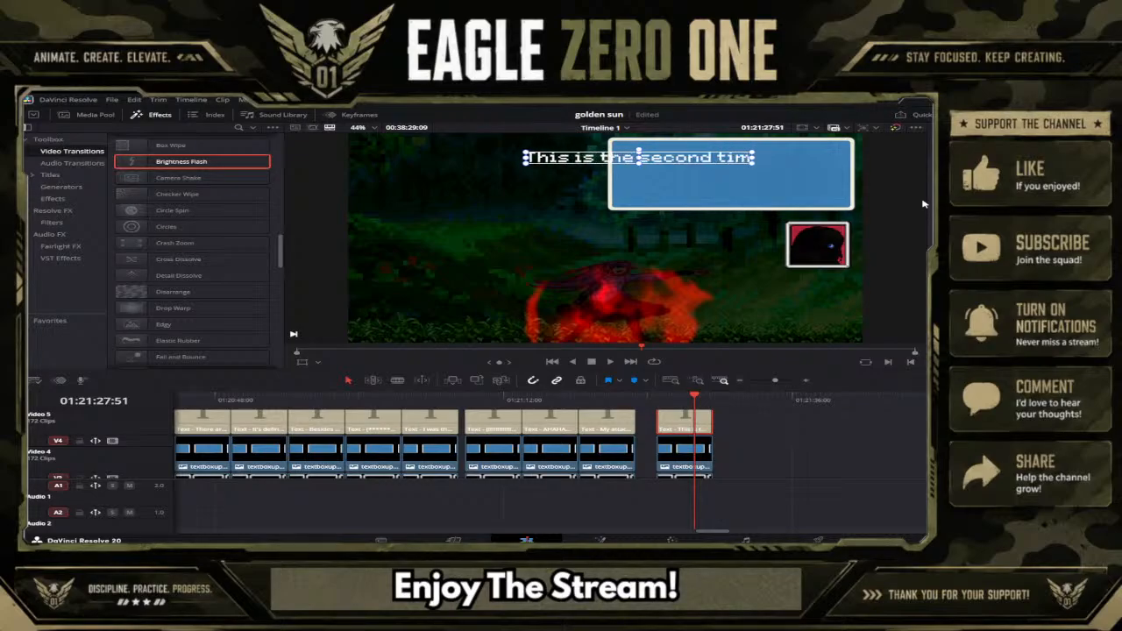
type("e")
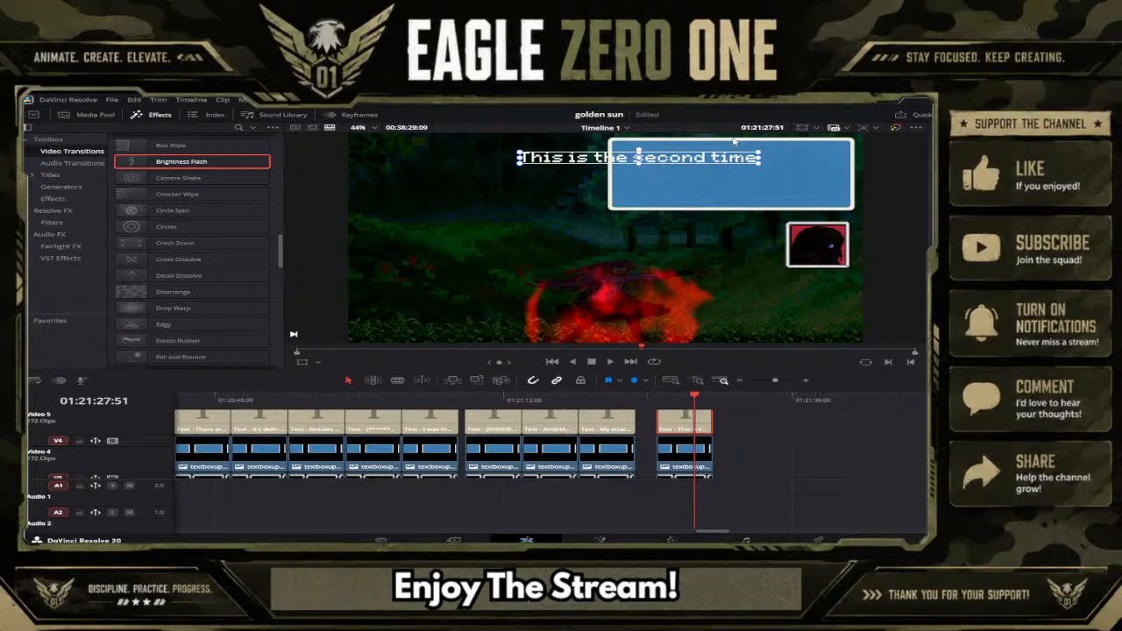
left_click_drag(735, 161, 824, 157)
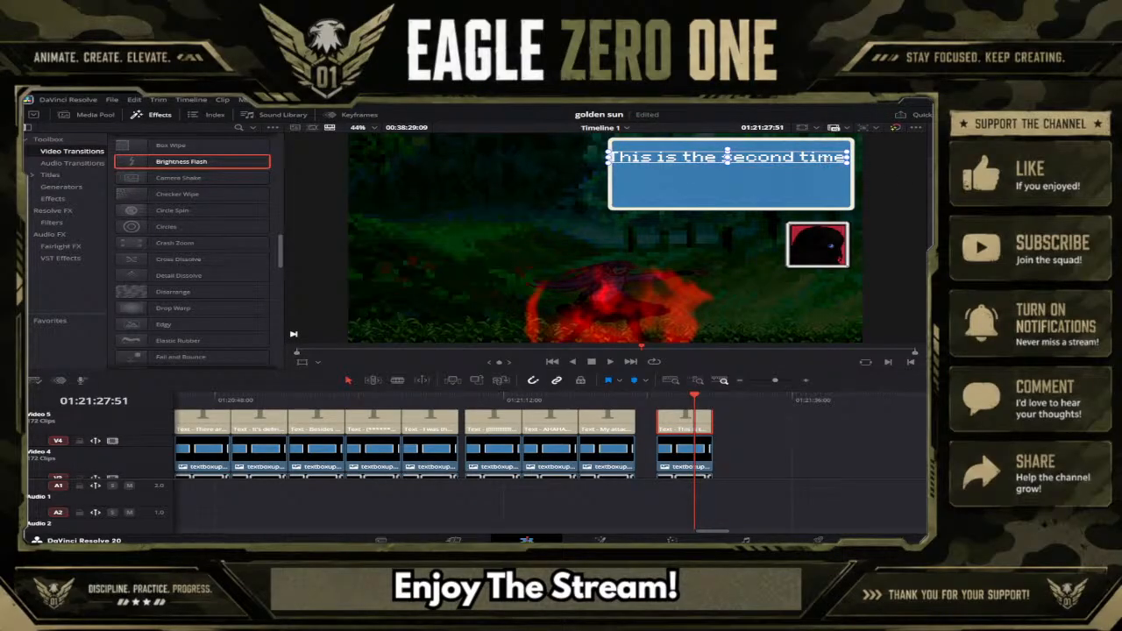
Step: Wrap the title after "second", continue it with "time today, someone has upset me", and center it vertically in the text box
key("ctrl+s")
key("BackSpace")
key("BackSpace")
key("BackSpace")
key("BackSpace")
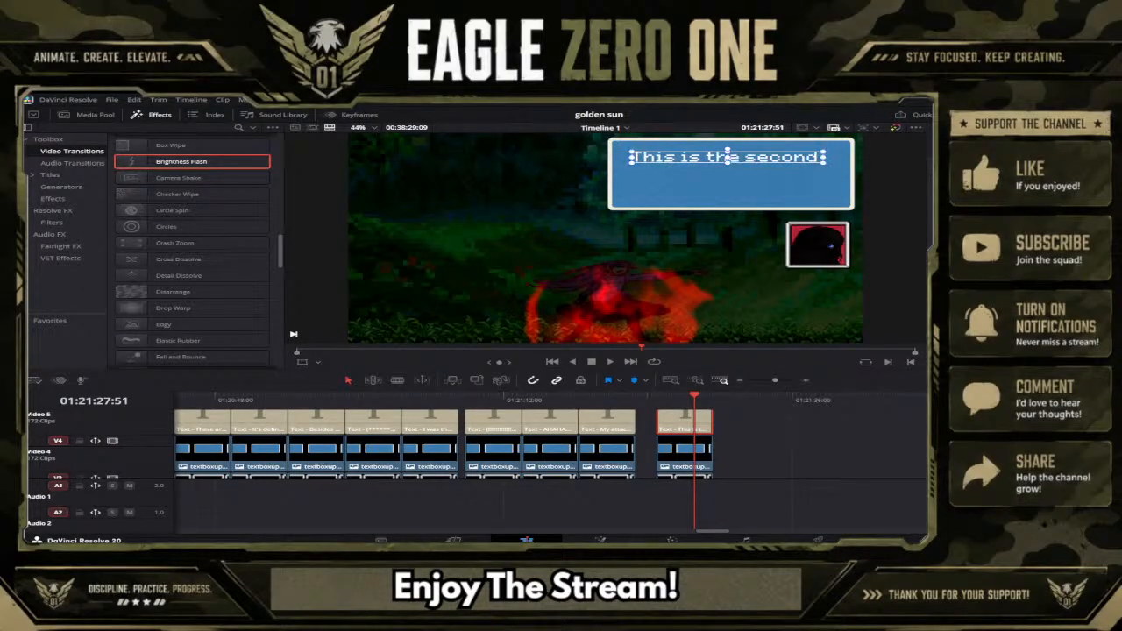
key("Return")
type("time today")
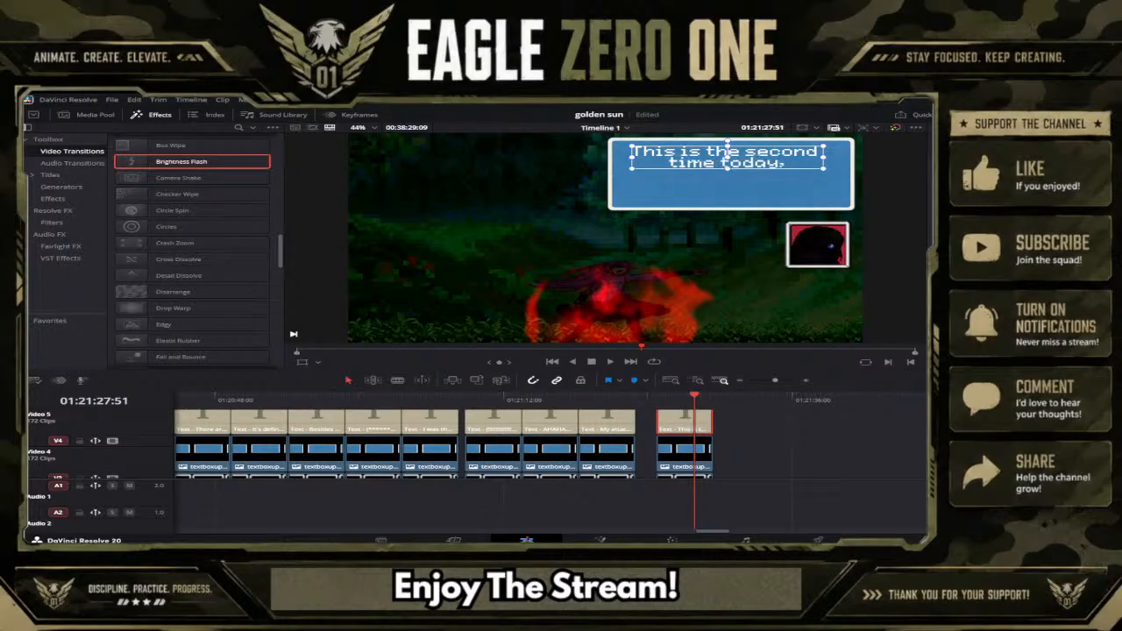
type(", someone")
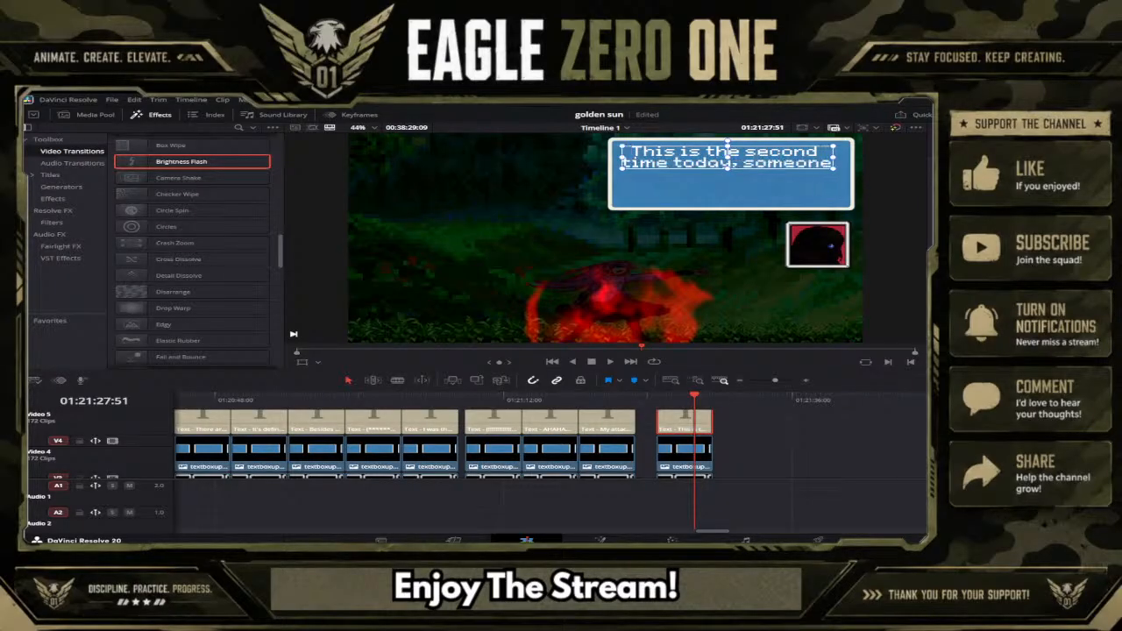
type(" h")
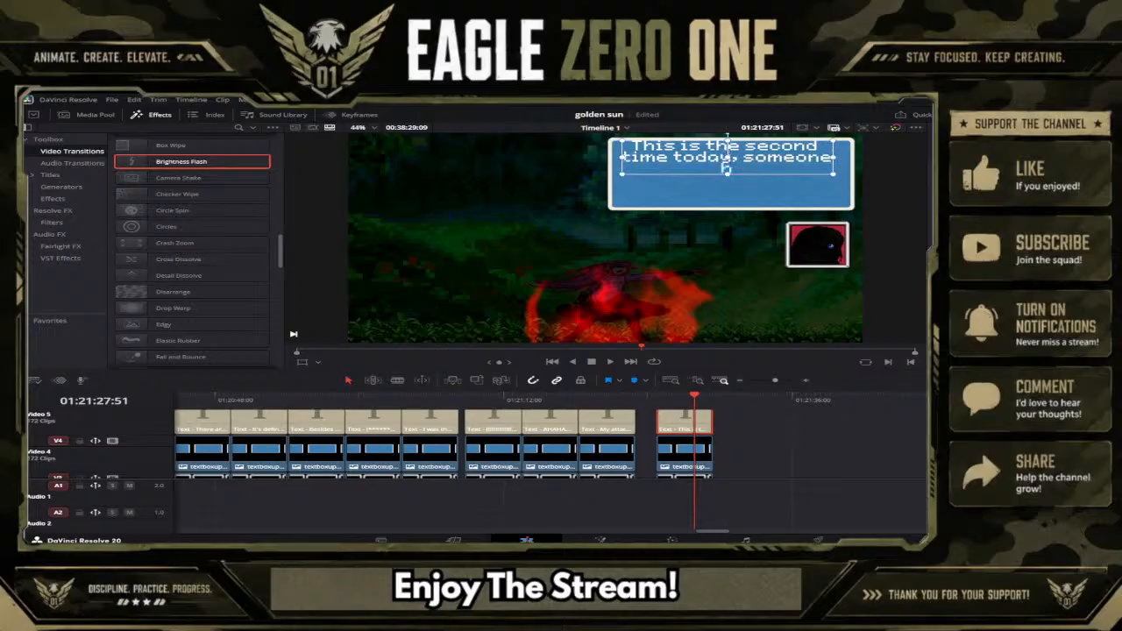
type("as upset")
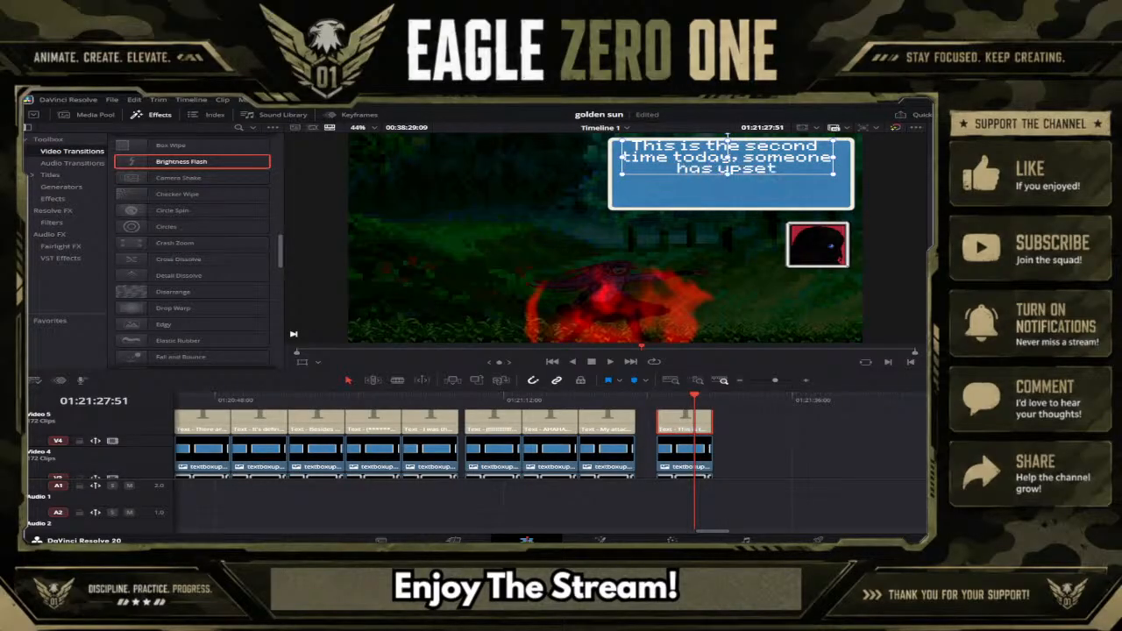
type(" me")
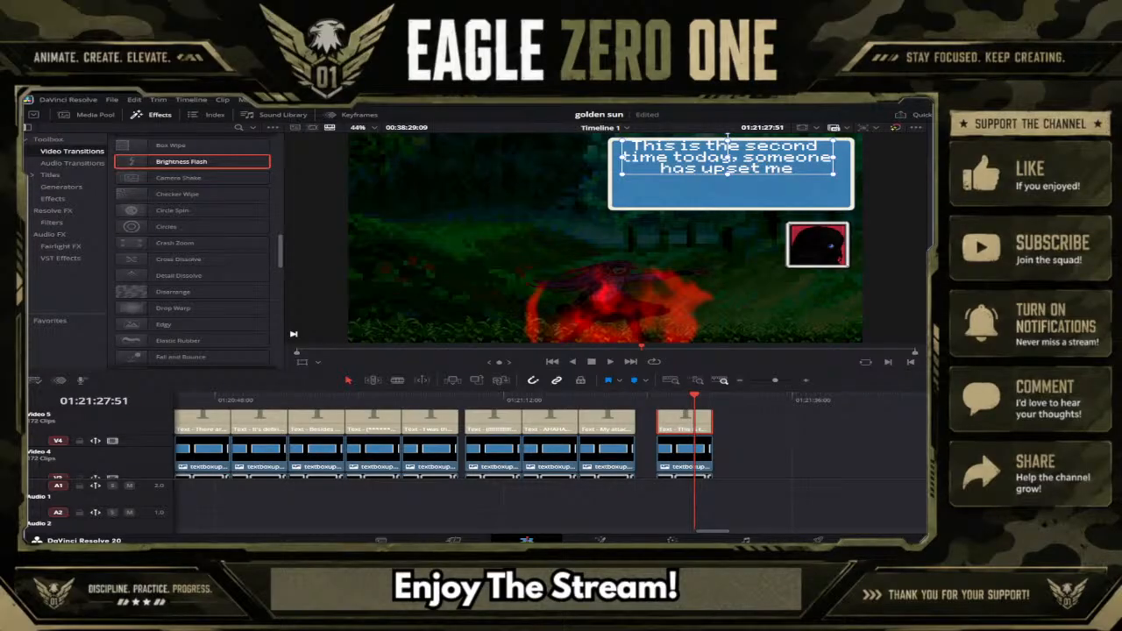
left_click_drag(744, 164, 745, 184)
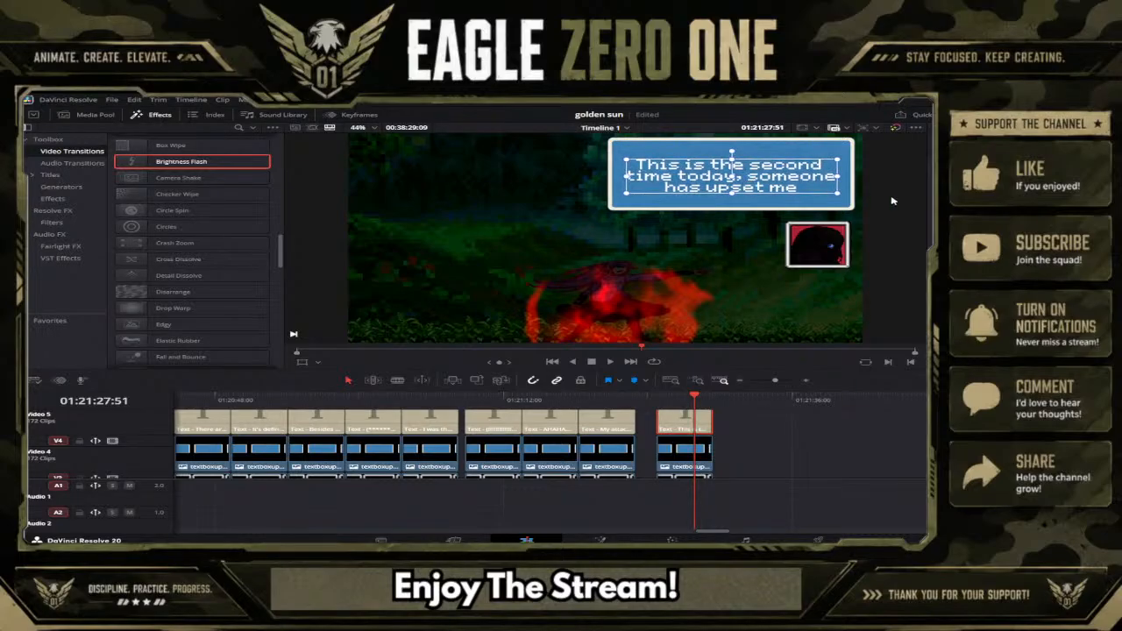
Step: Save the project, then change "second" to "third" in the title and end the line with an exclamation mark
key("ctrl+s")
type("third")
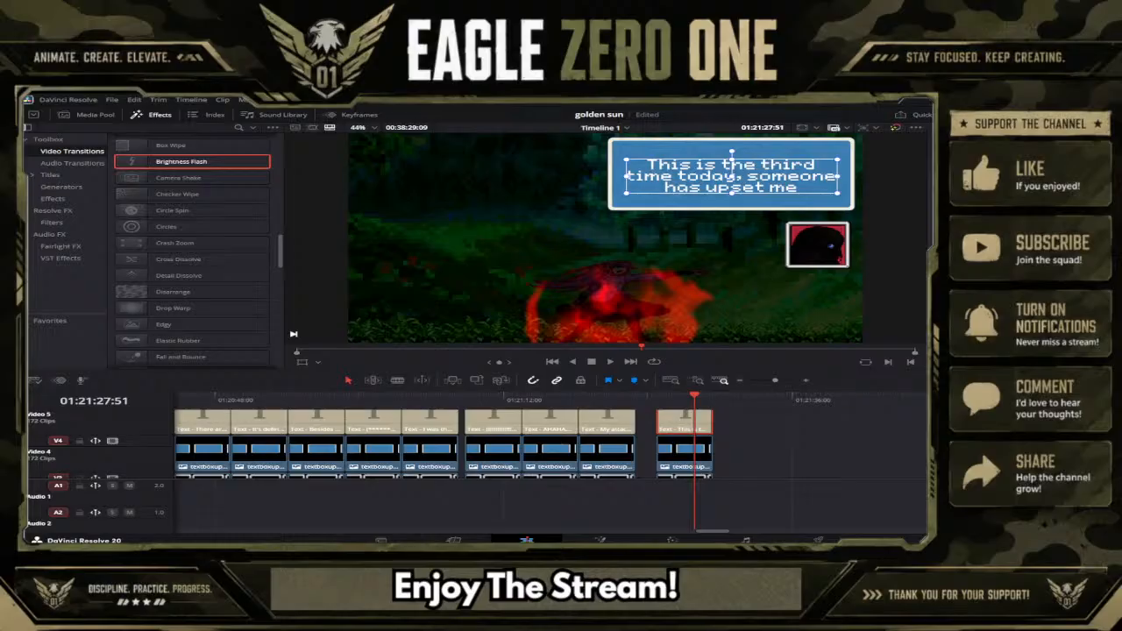
type("!")
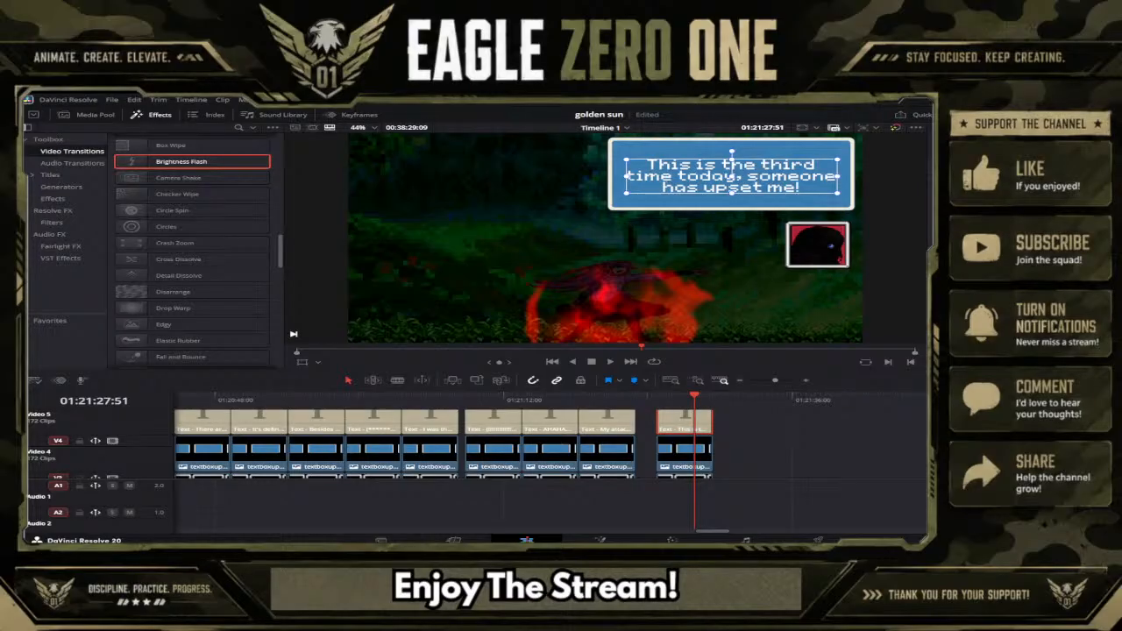
Step: Duplicate the "This is the third time today..." dialogue stack across its video tracks, placing the copy at 01:21:29:27
scroll(769, 506, "down", 3)
scroll(762, 473, "down", 3)
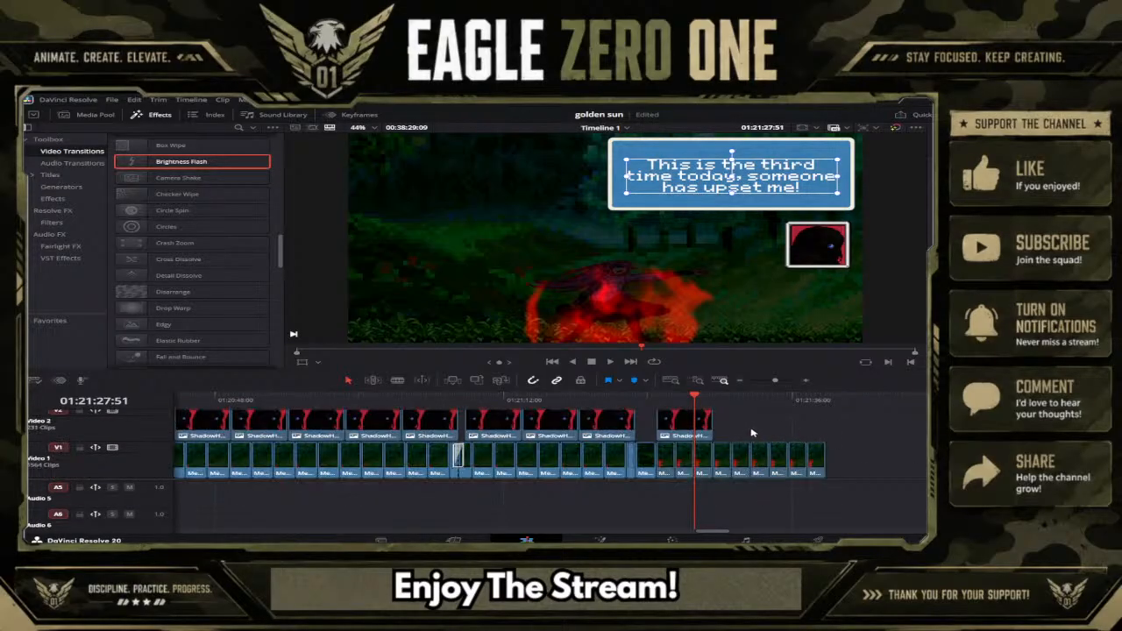
scroll(745, 438, "up", 5)
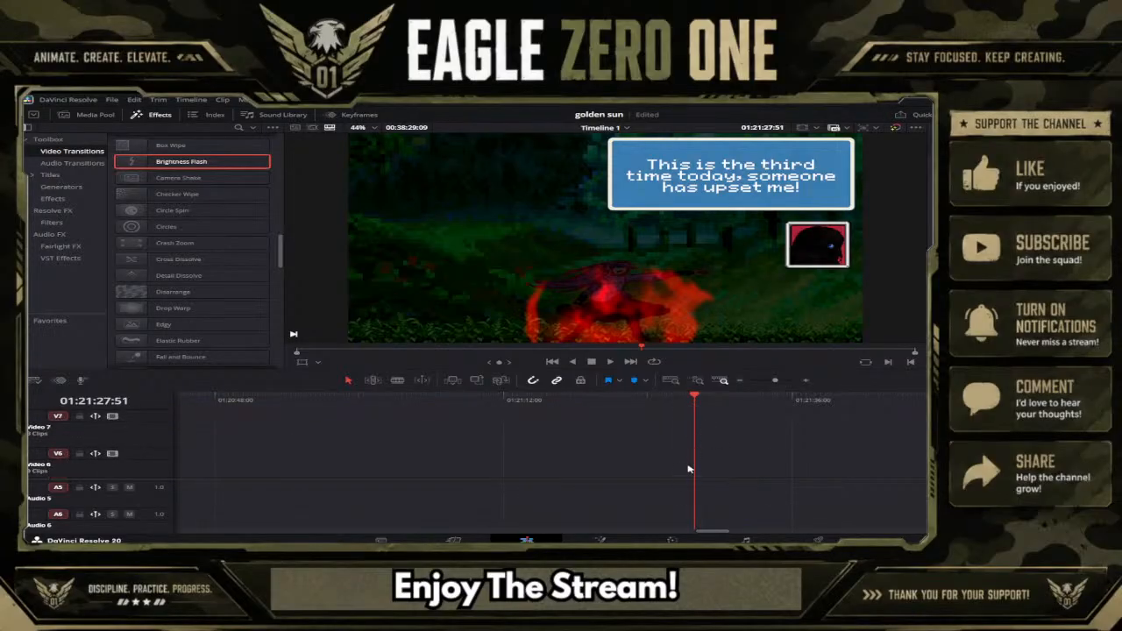
scroll(688, 469, "down", 2)
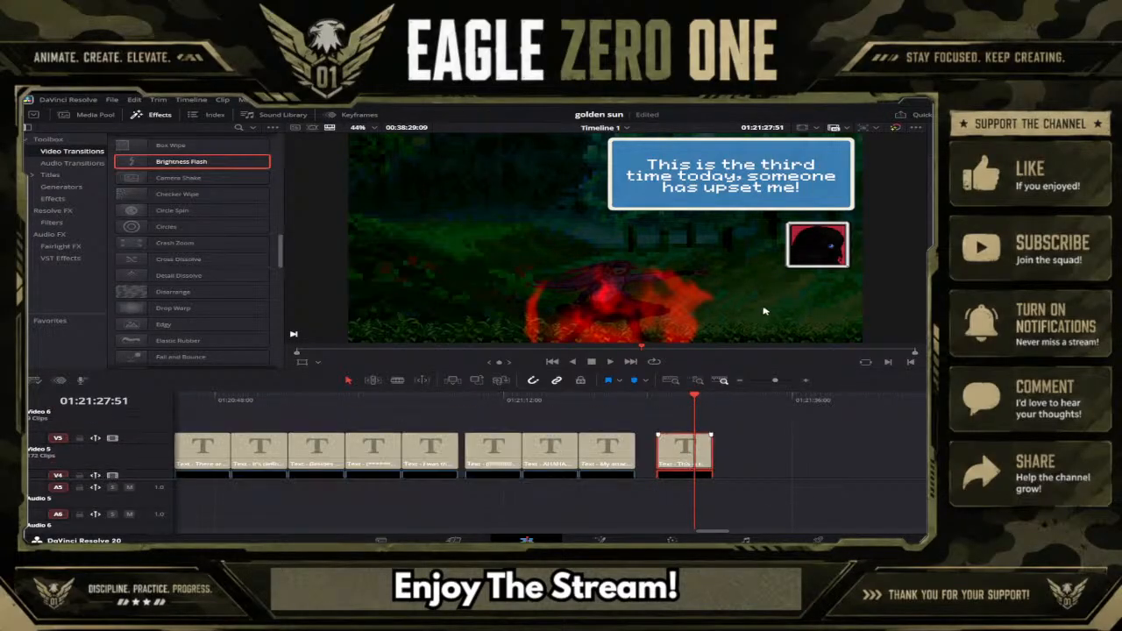
left_click(716, 410)
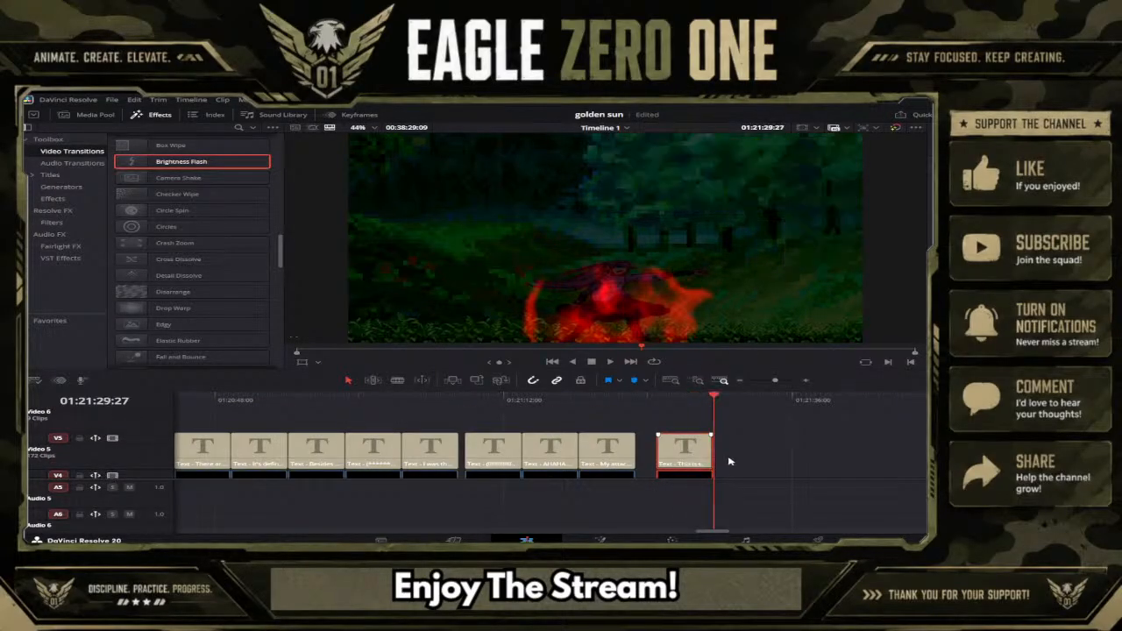
key("ctrl+v")
left_click(741, 403)
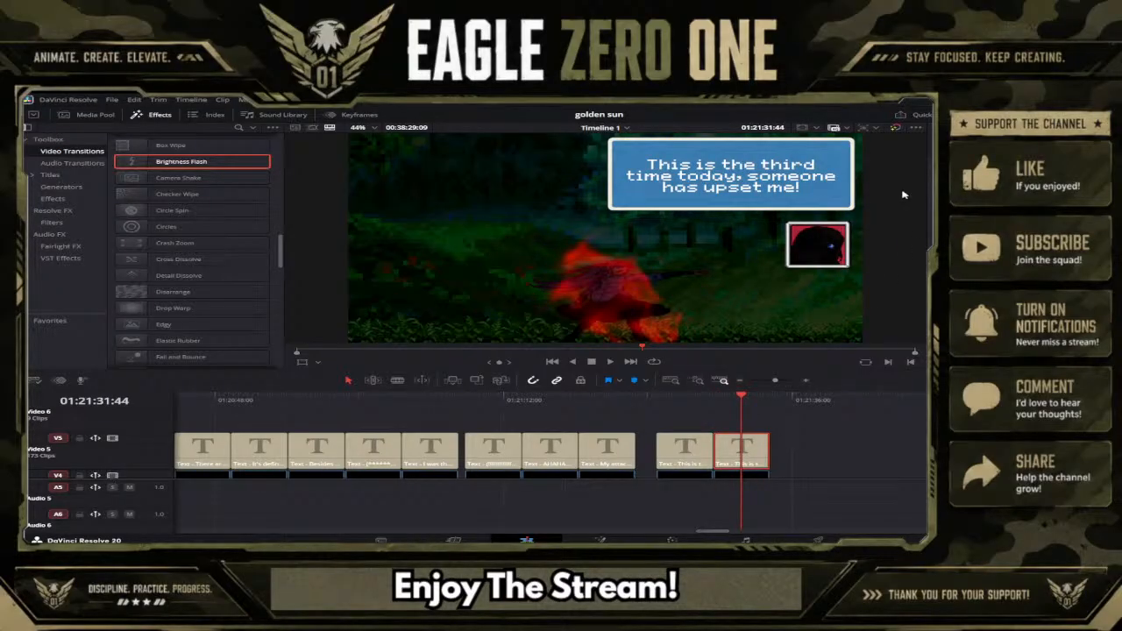
Step: Replace the duplicated title's text with "You dare look down on me!"
key("ctrl+a")
type("Yo")
key("BackSpace")
key("BackSpace")
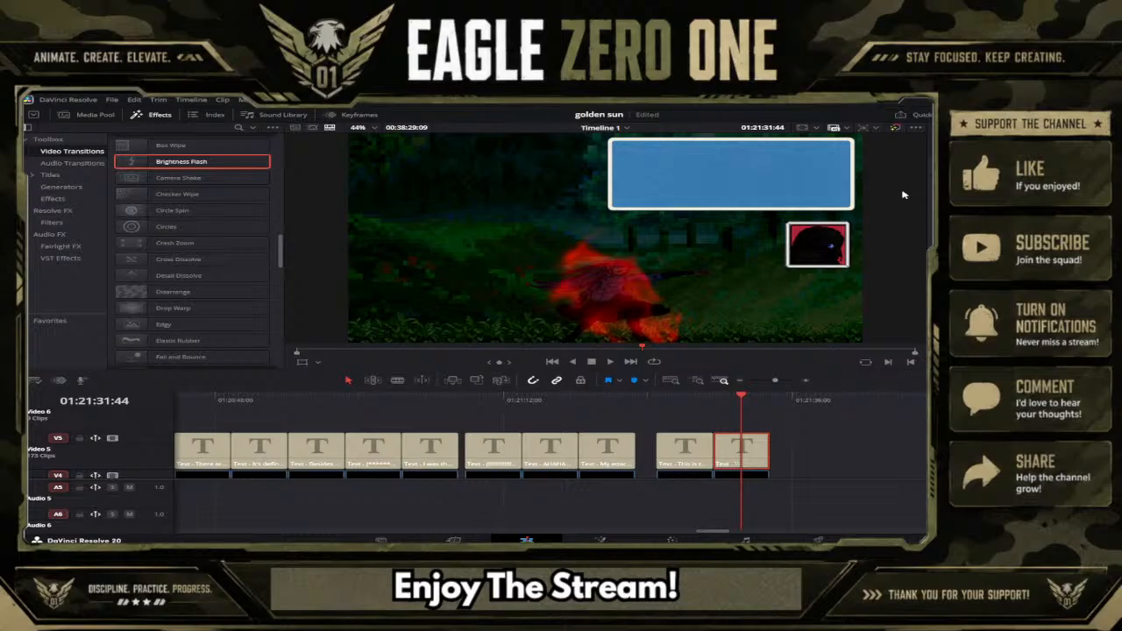
type("You dare look down on")
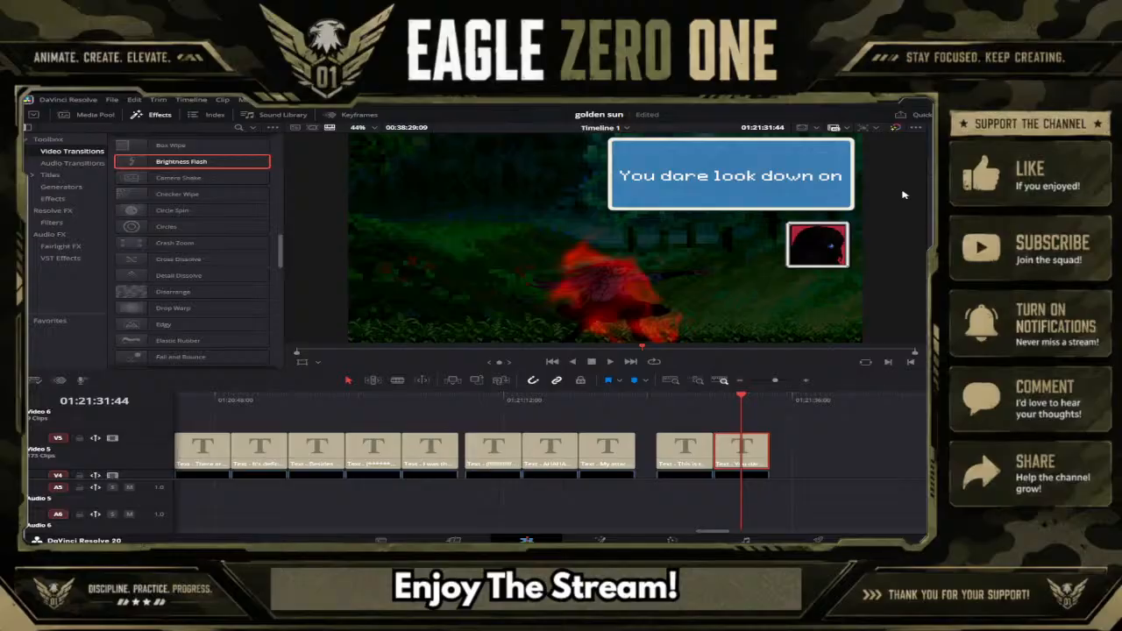
type(" me!")
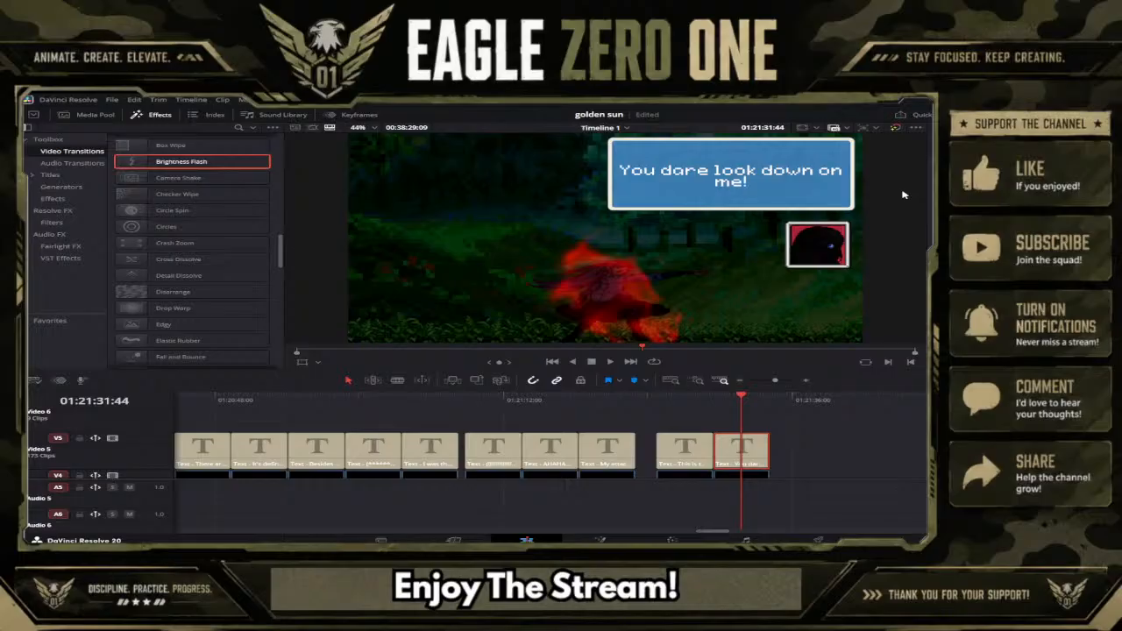
Step: Continue the title with "You don't know who you are dealing with!?!", breaking the lines after "know" and "dealing"
type("You don't know")
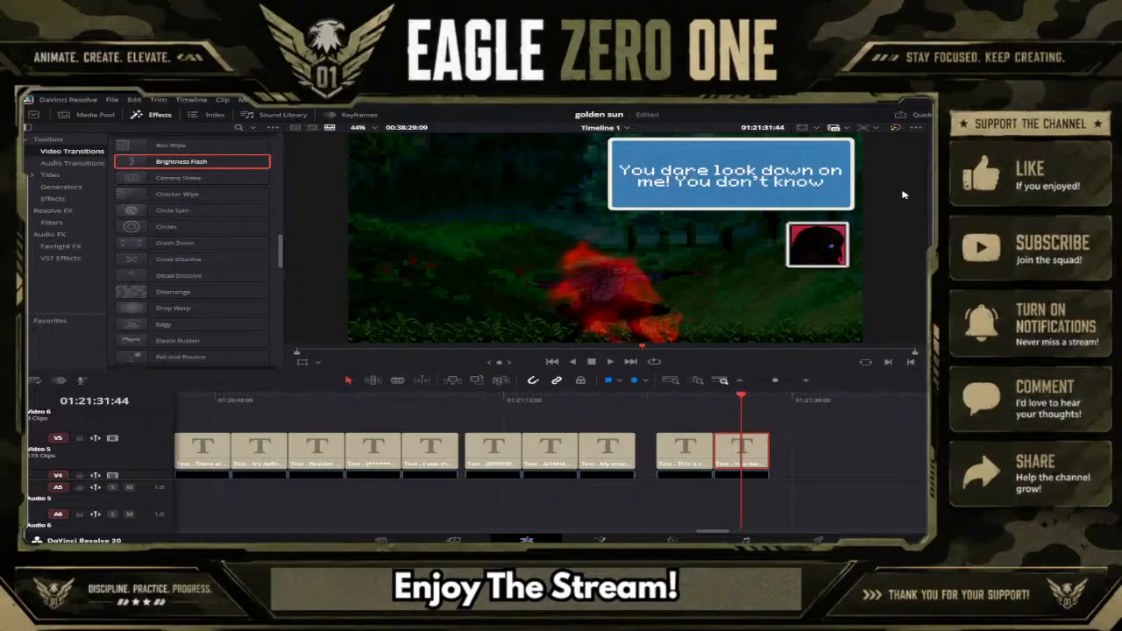
key("Return")
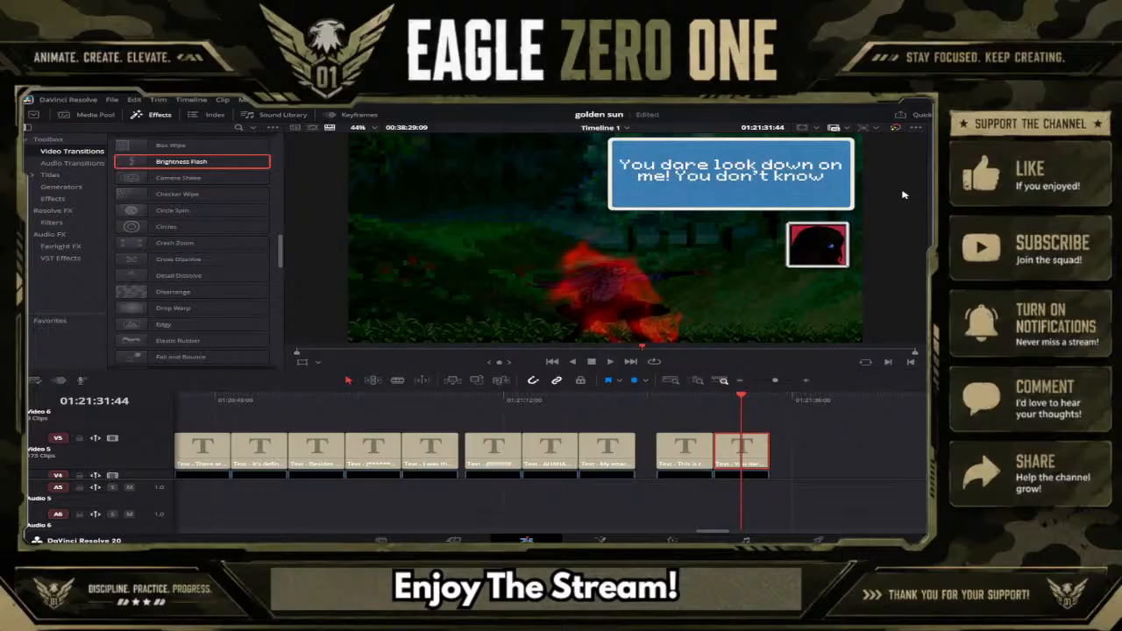
type("who you are dea")
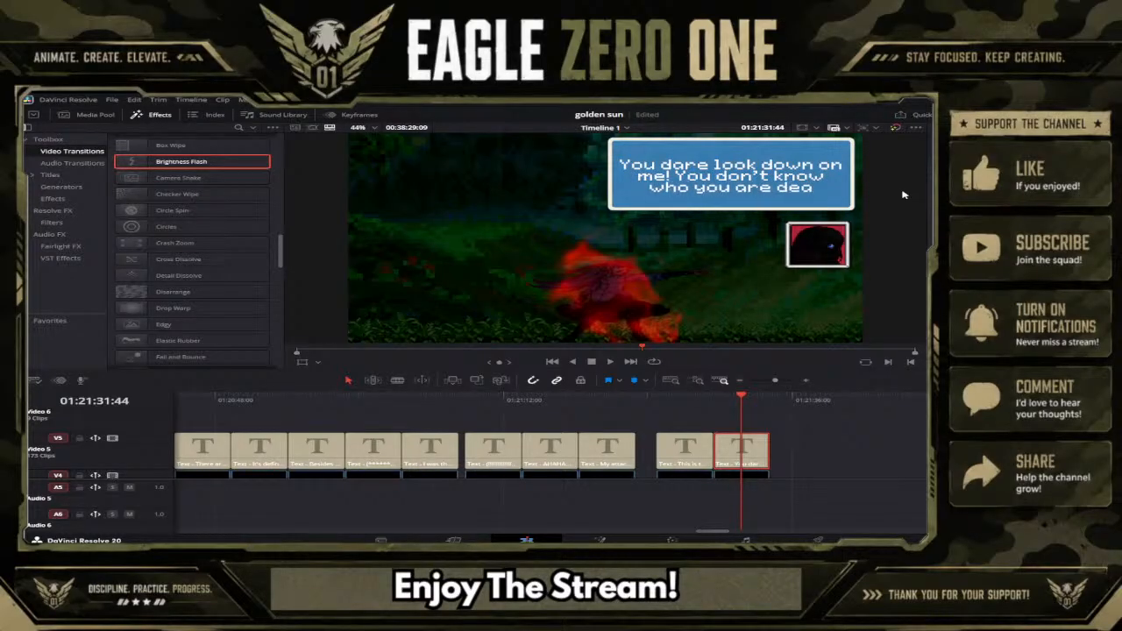
type("ling wit")
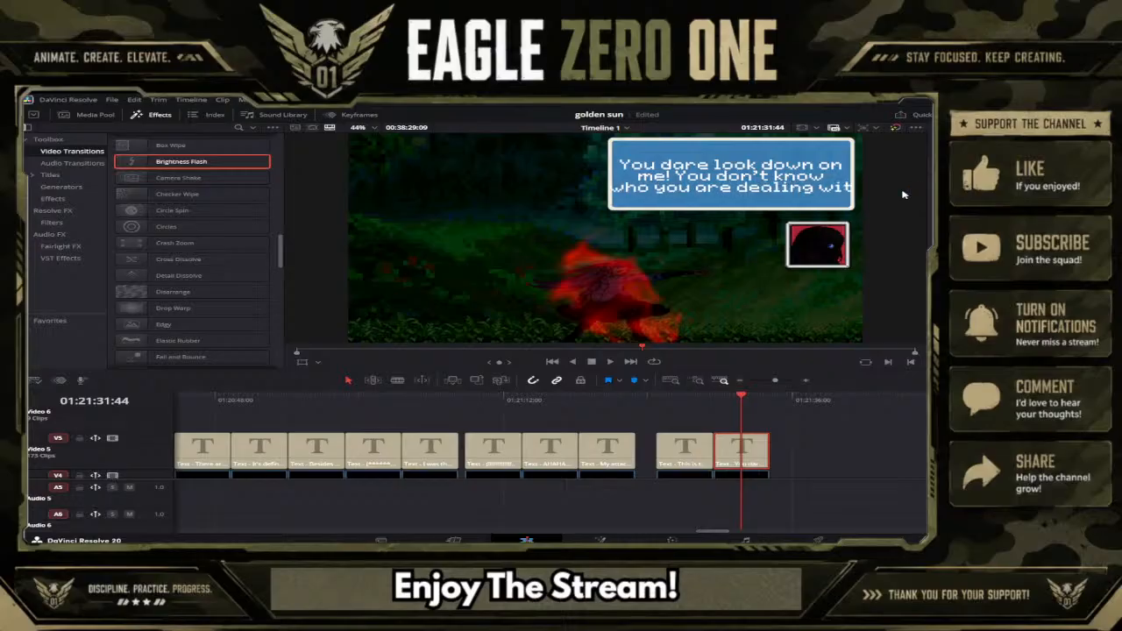
key("BackSpace")
key("BackSpace")
key("BackSpace")
key("Return")
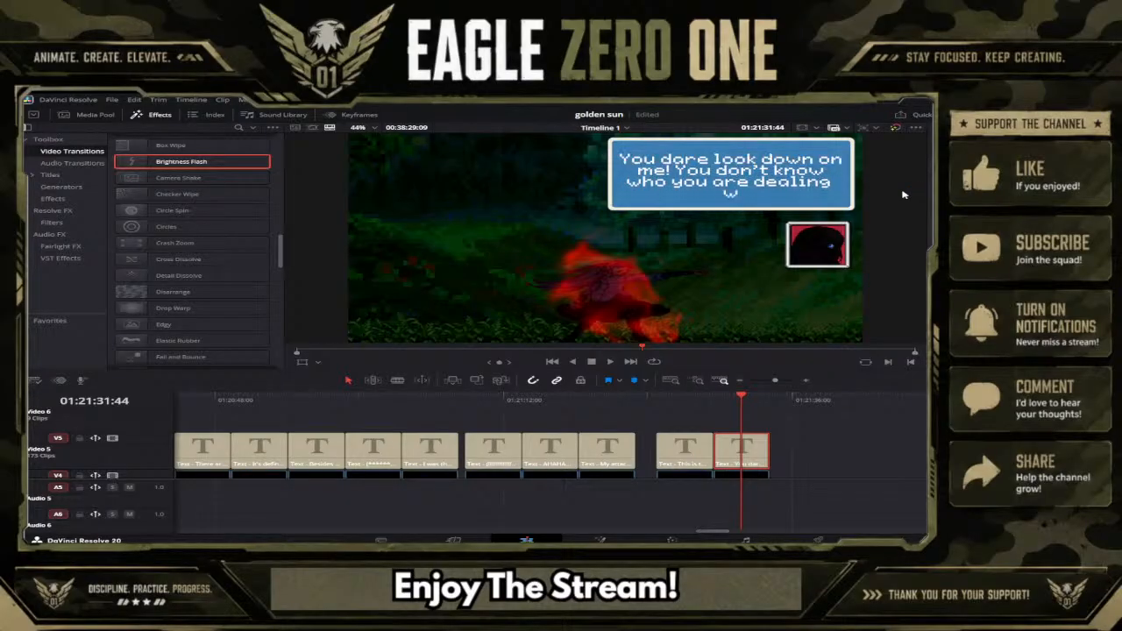
type("with!?!")
Step: Add a Brightness Flash transition to the Video 1 cut at 01:21:34:11, where the dialogue stack ends
scroll(863, 421, "down", 5)
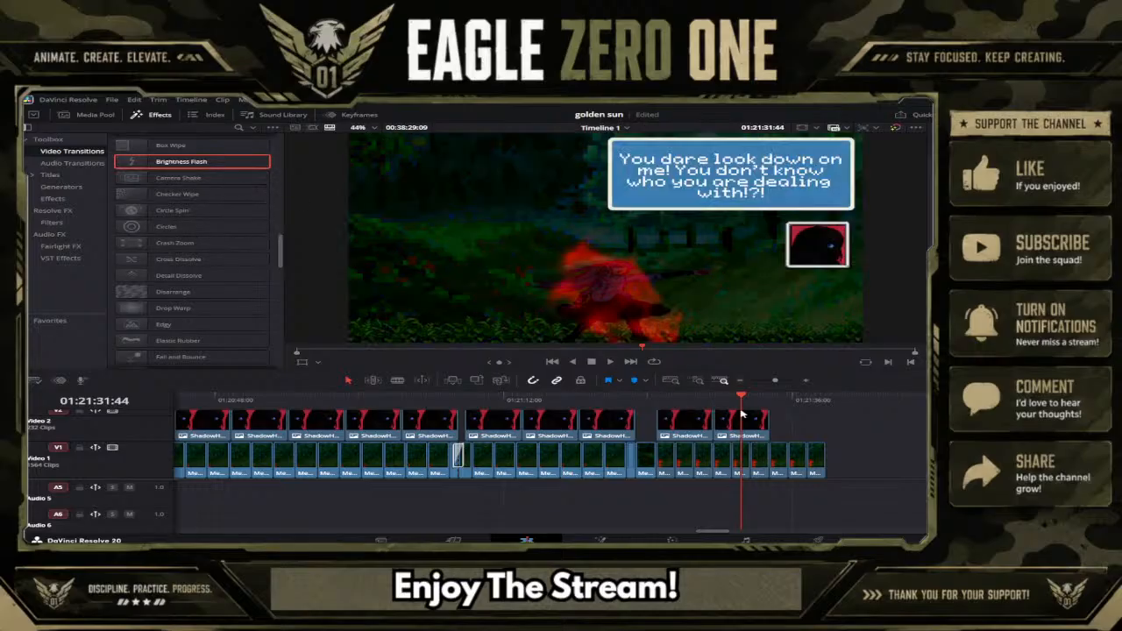
left_click(770, 399)
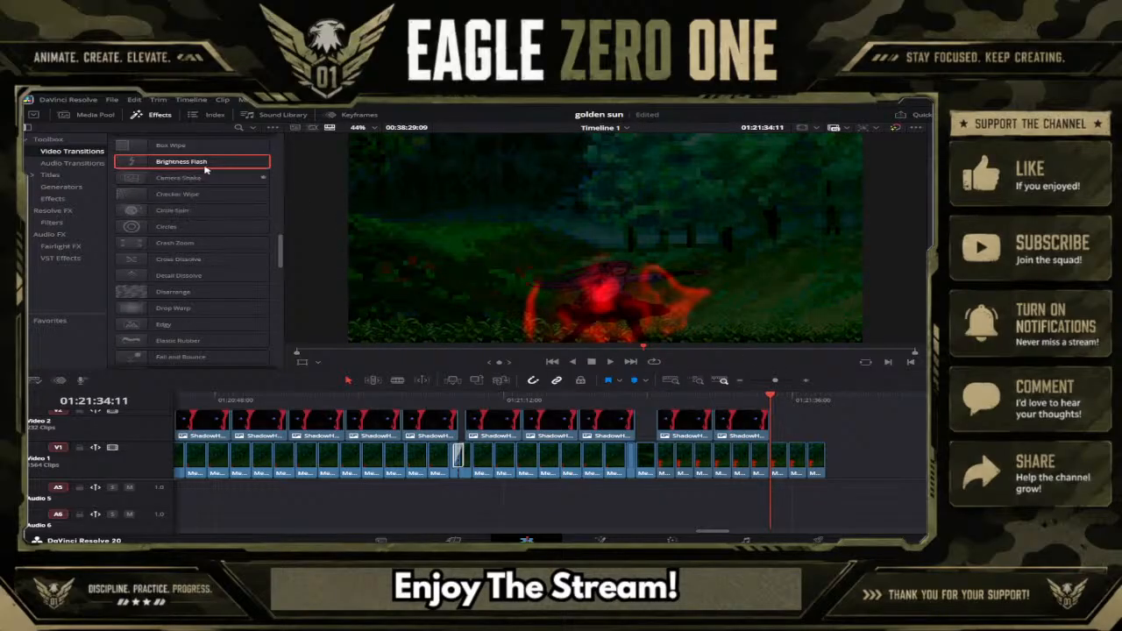
left_click_drag(208, 164, 768, 456)
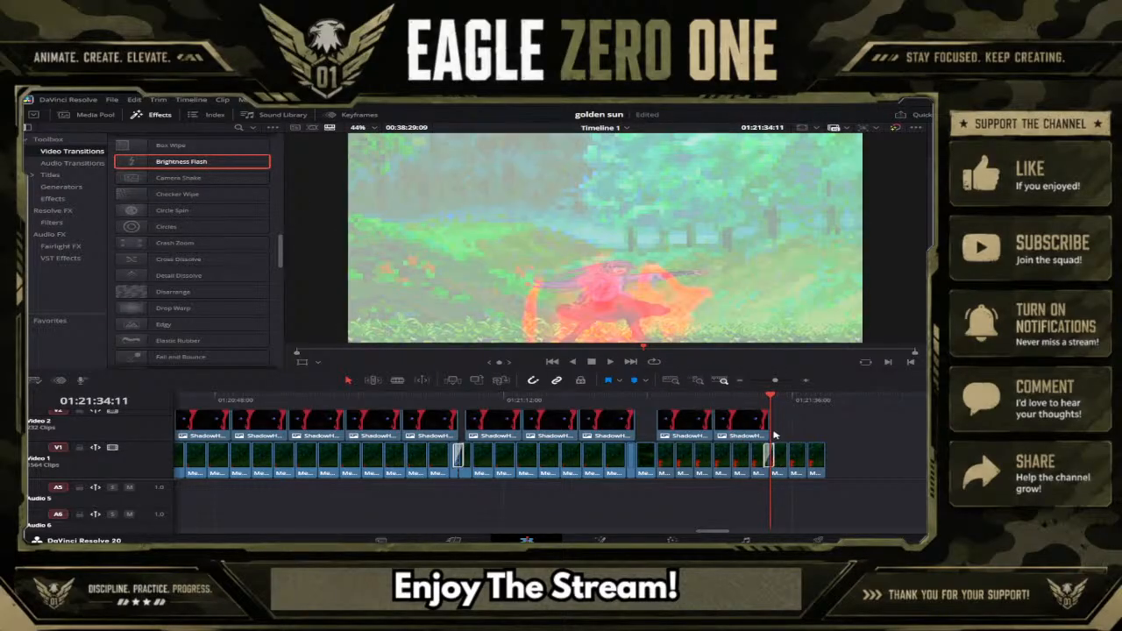
Step: Duplicate the "You dare look down on me!" dialogue stack across its video tracks, placing the copy at 01:21:34:11
scroll(775, 429, "up", 5)
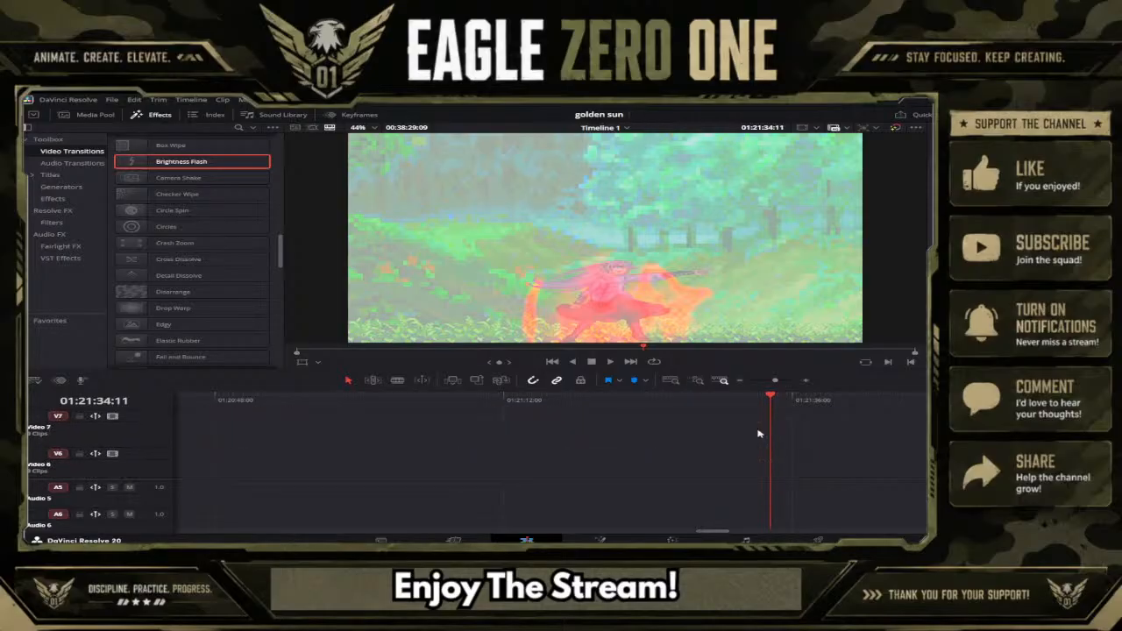
scroll(741, 449, "down", 3)
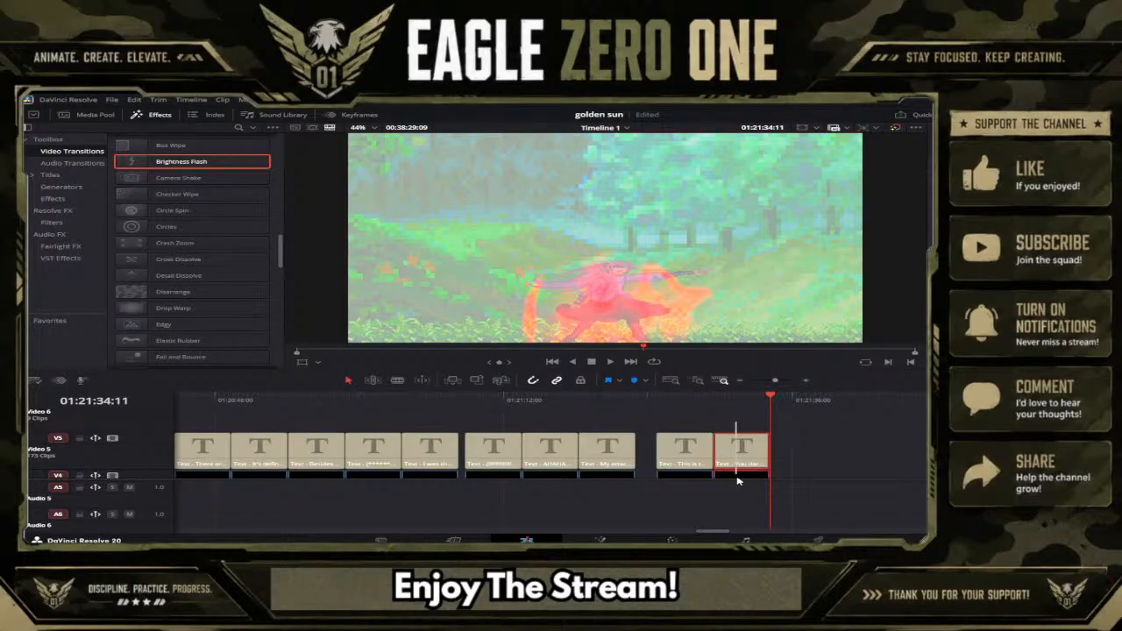
scroll(739, 465, "down", 2)
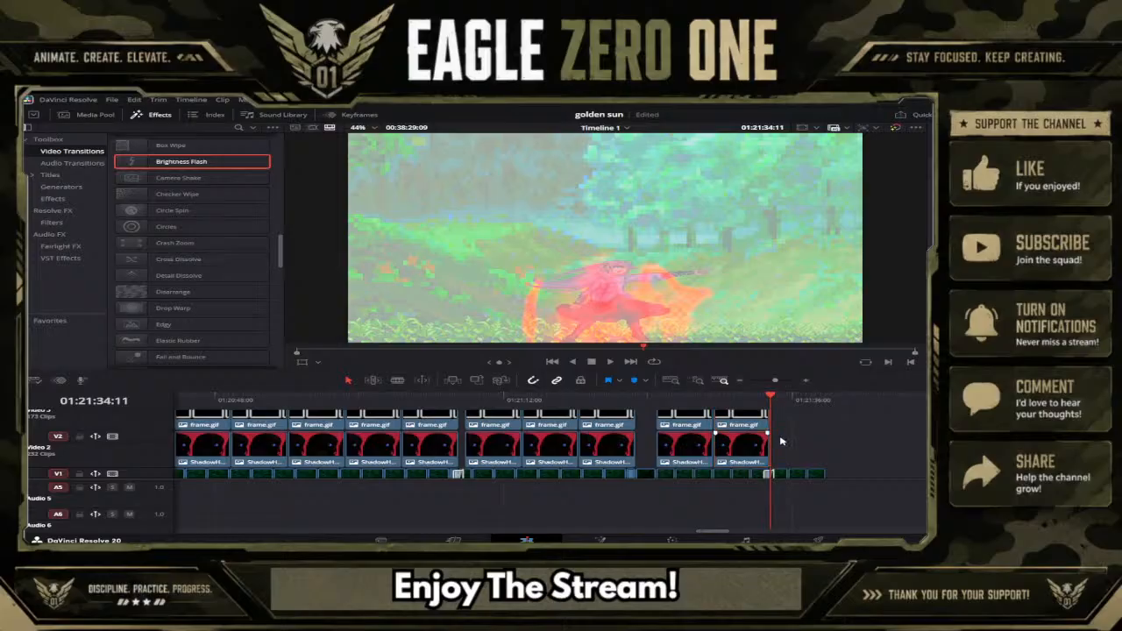
key("End")
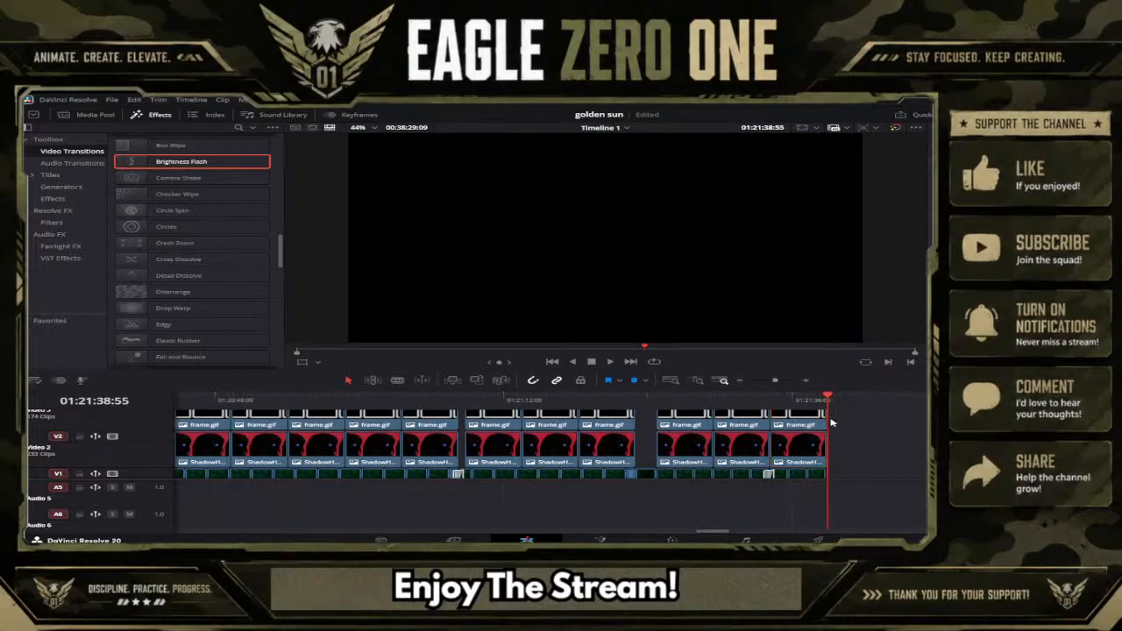
Step: Replace the new copy's title with "(AAAAAHHHH!!! My head!" and add "Again" on a second line
scroll(793, 416, "up", 2)
left_click(790, 401)
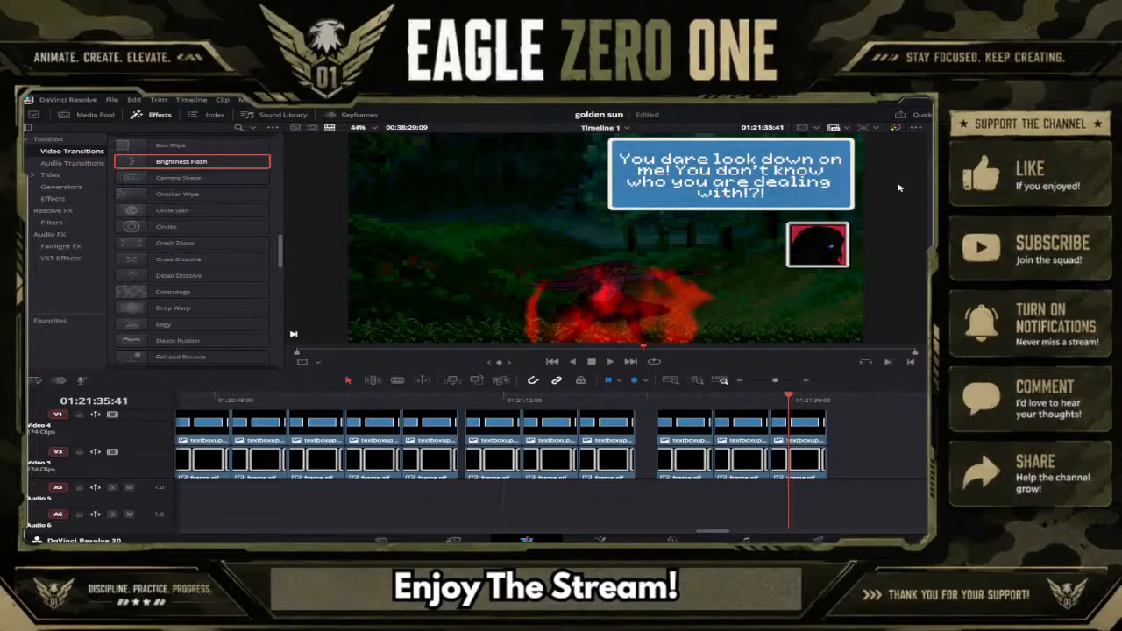
type("(")
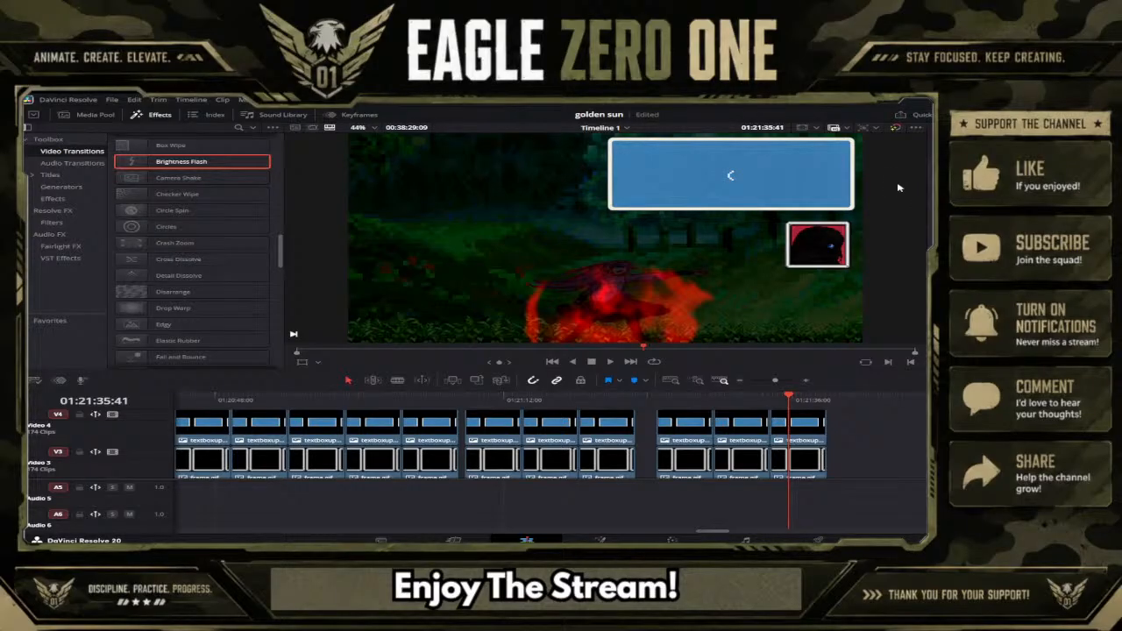
type("AH")
key("BackSpace")
type("AAAAHHHH")
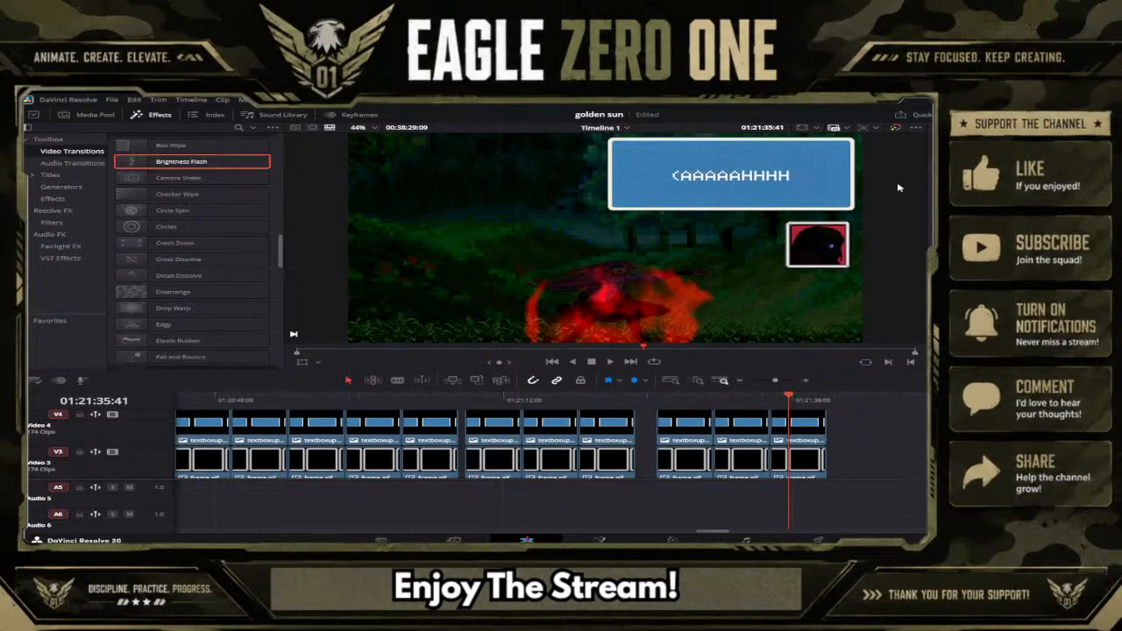
type("!!!")
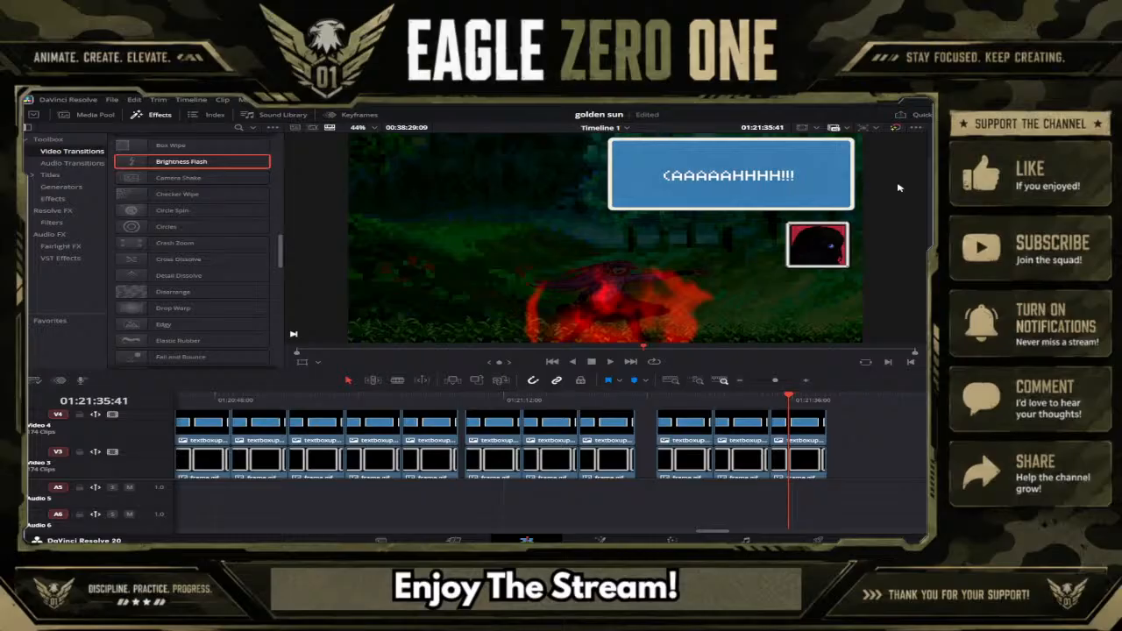
type(" My head")
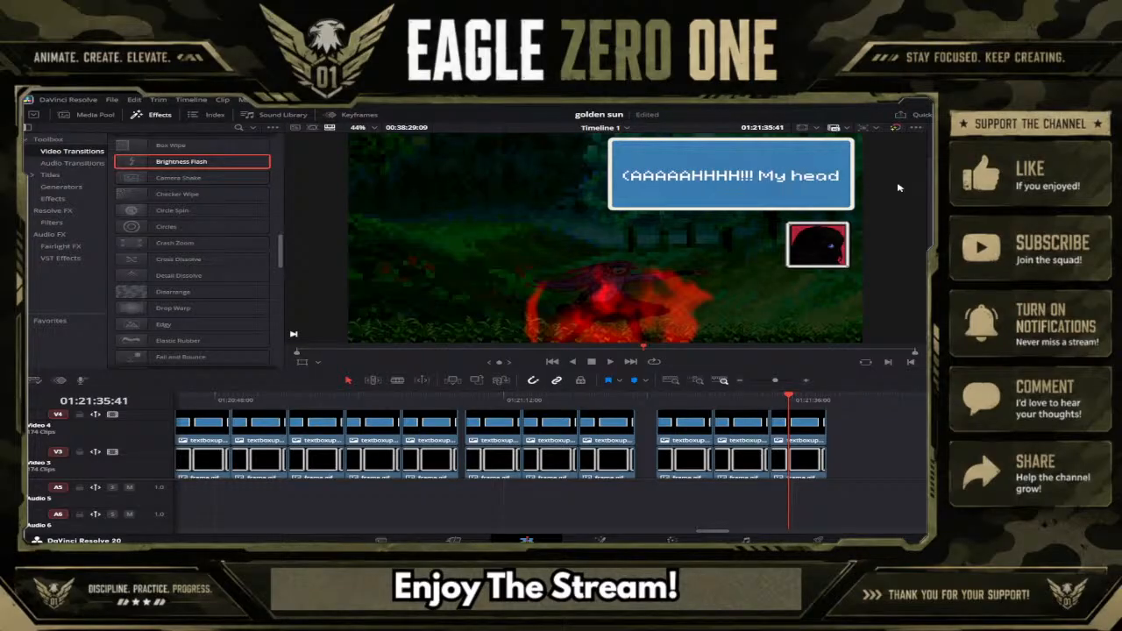
type("!")
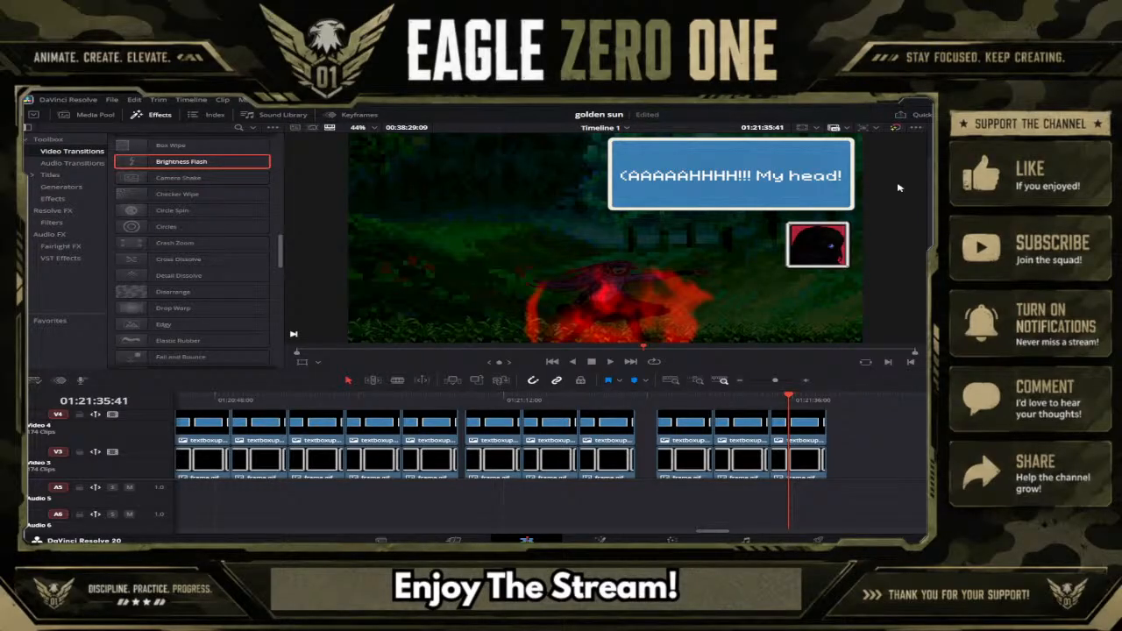
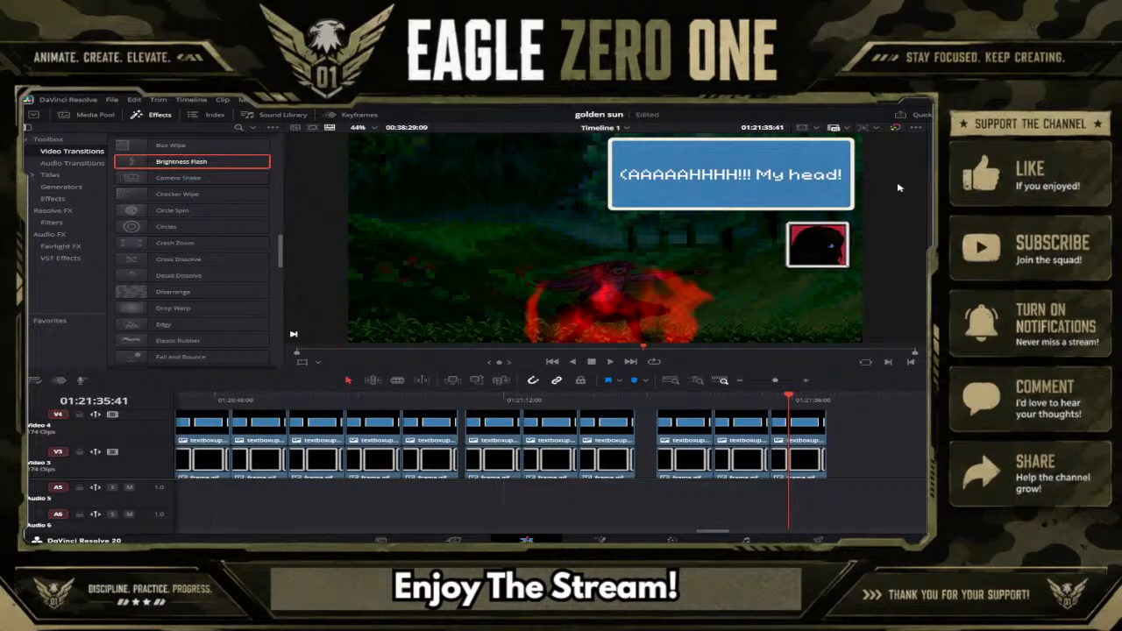
key("Return")
type("Again")
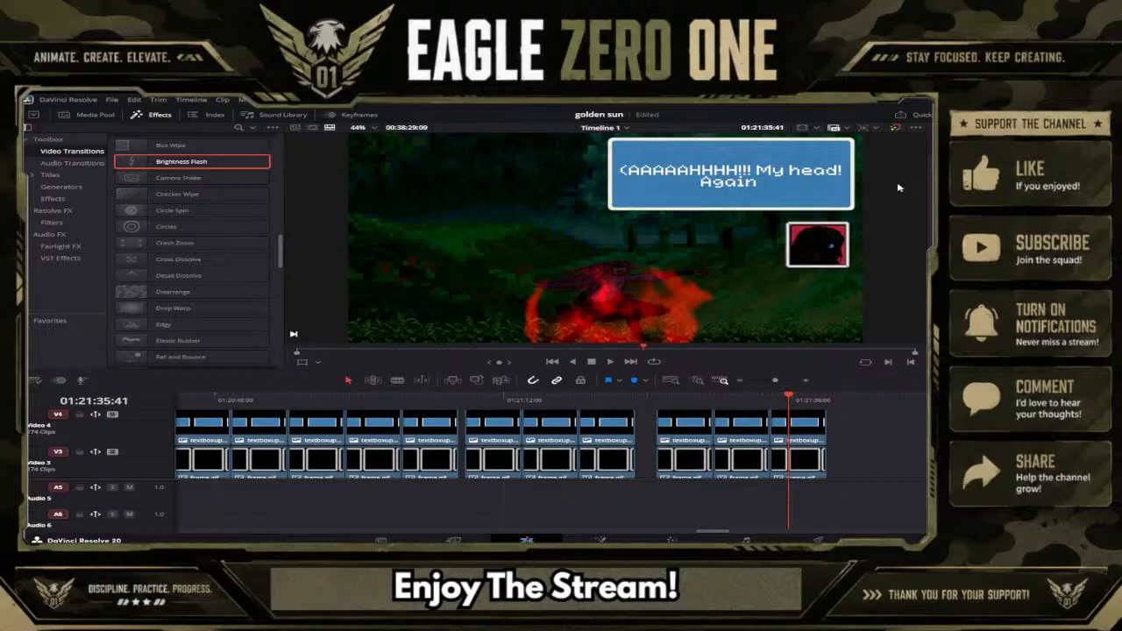
Step: Continue the title after "Again" with ", I need to calm down. This pain i"
type(", I need")
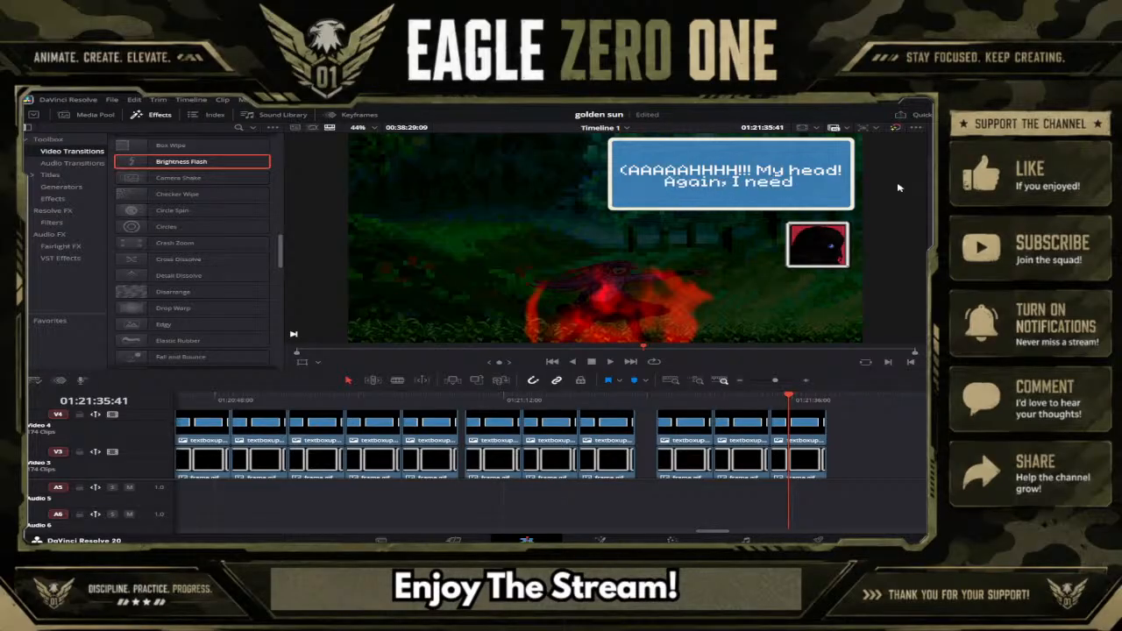
type(" to")
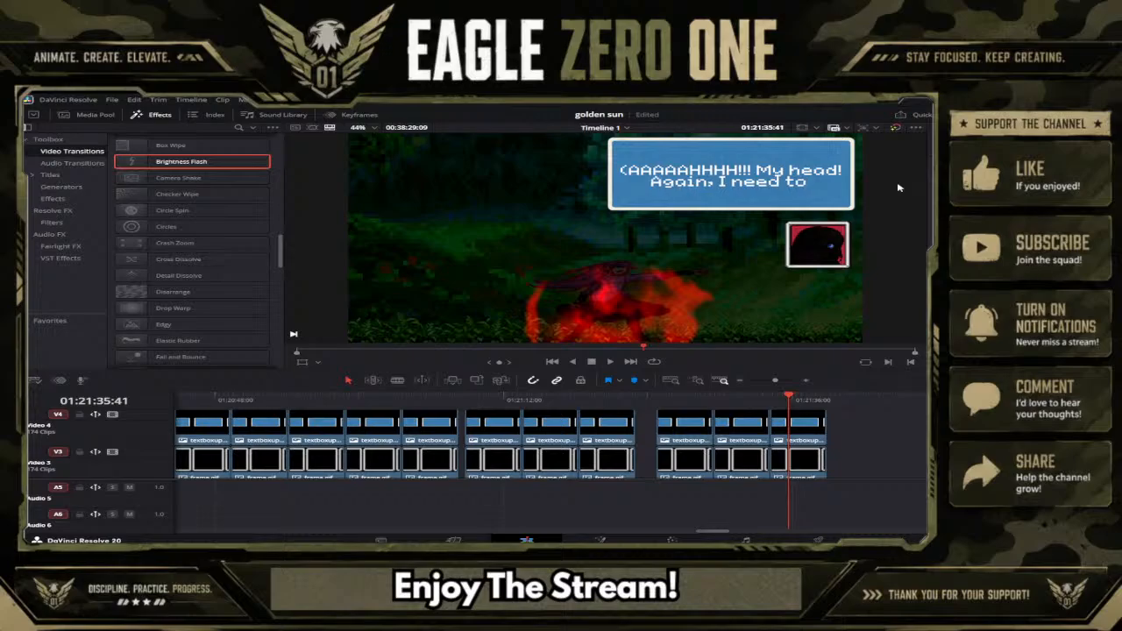
type(" calm do")
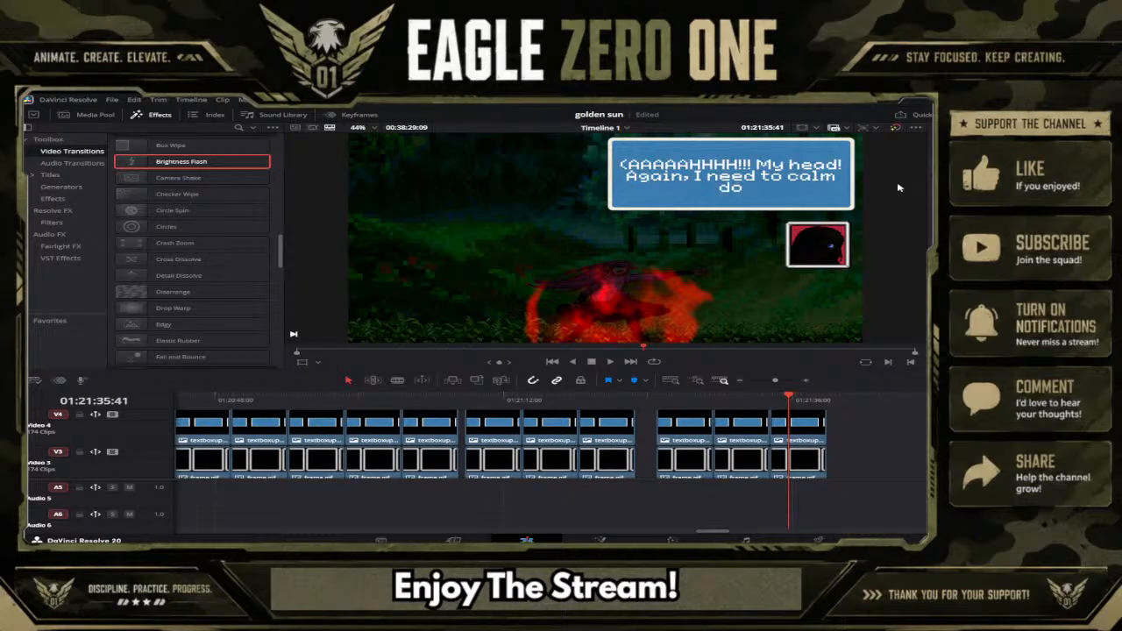
type("wn")
type(". This p")
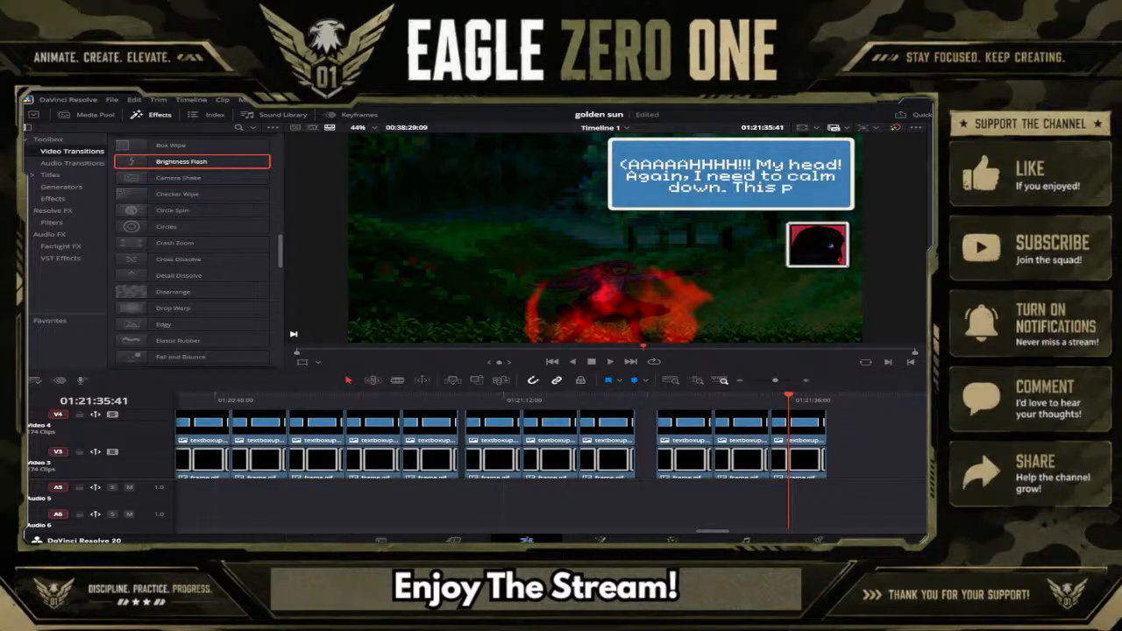
type("ain")
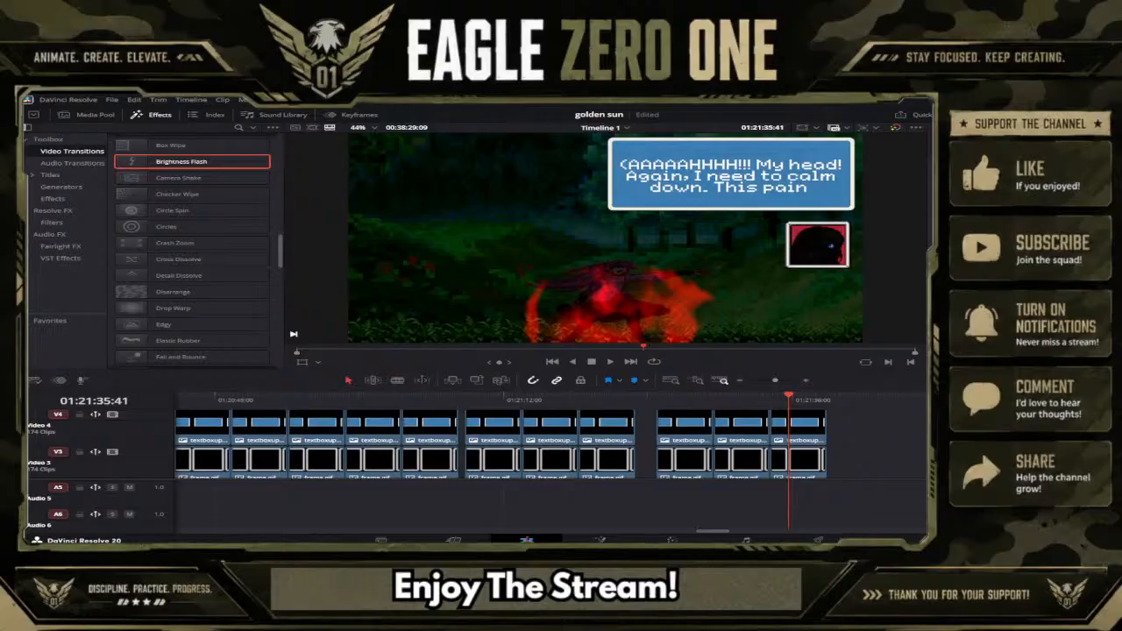
type("i")
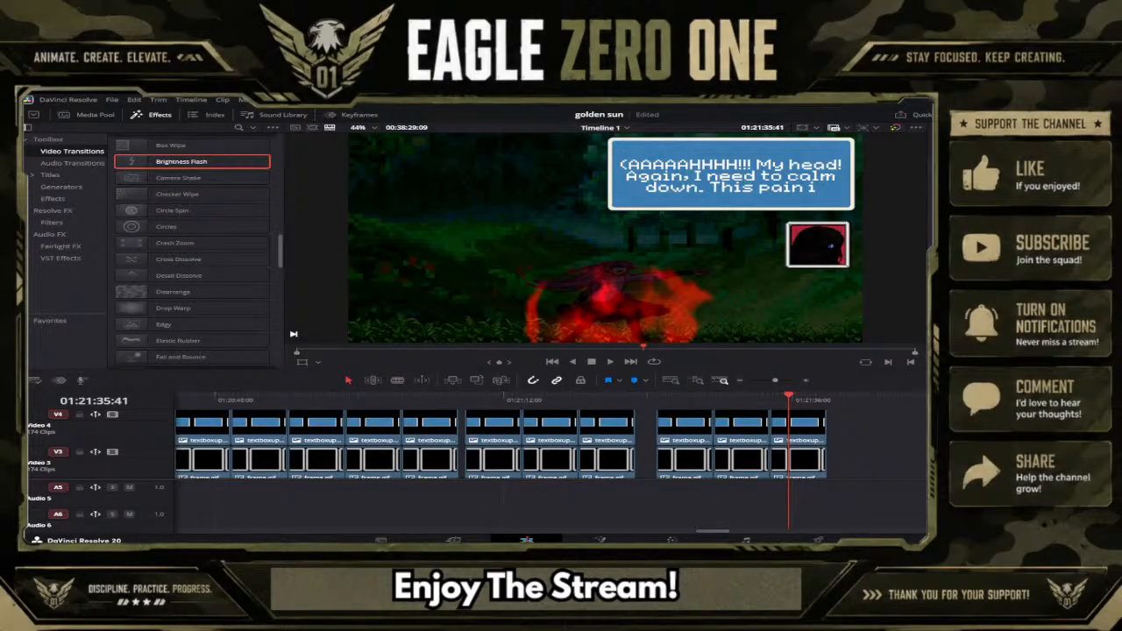
Step: Delete the title's wording after "down." and rewrite it as "This pain"
key("BackSpace")
key("BackSpace")
key("BackSpace")
key("BackSpace")
key("BackSpace")
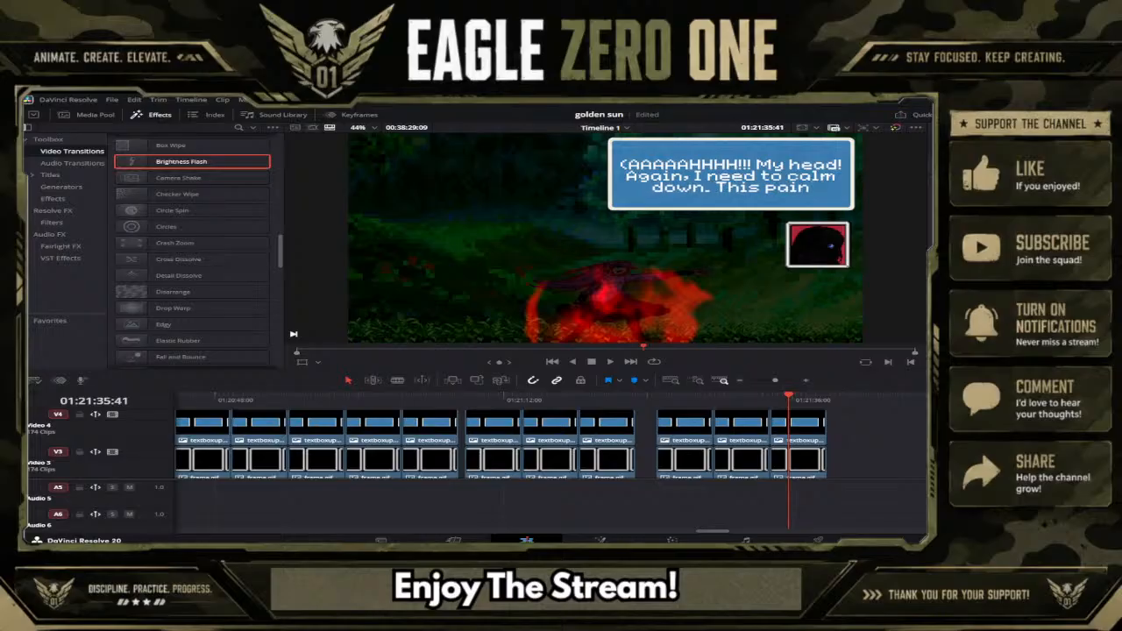
key("BackSpace")
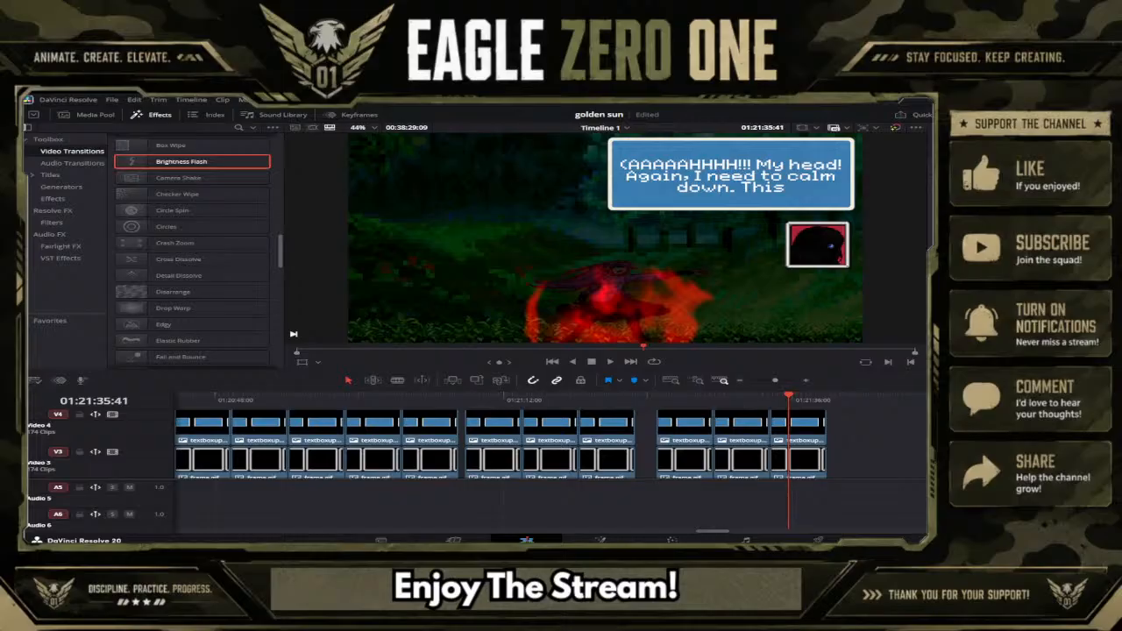
key("BackSpace")
key("BackSpace")
key("BackSpace")
key("BackSpace")
key("BackSpace")
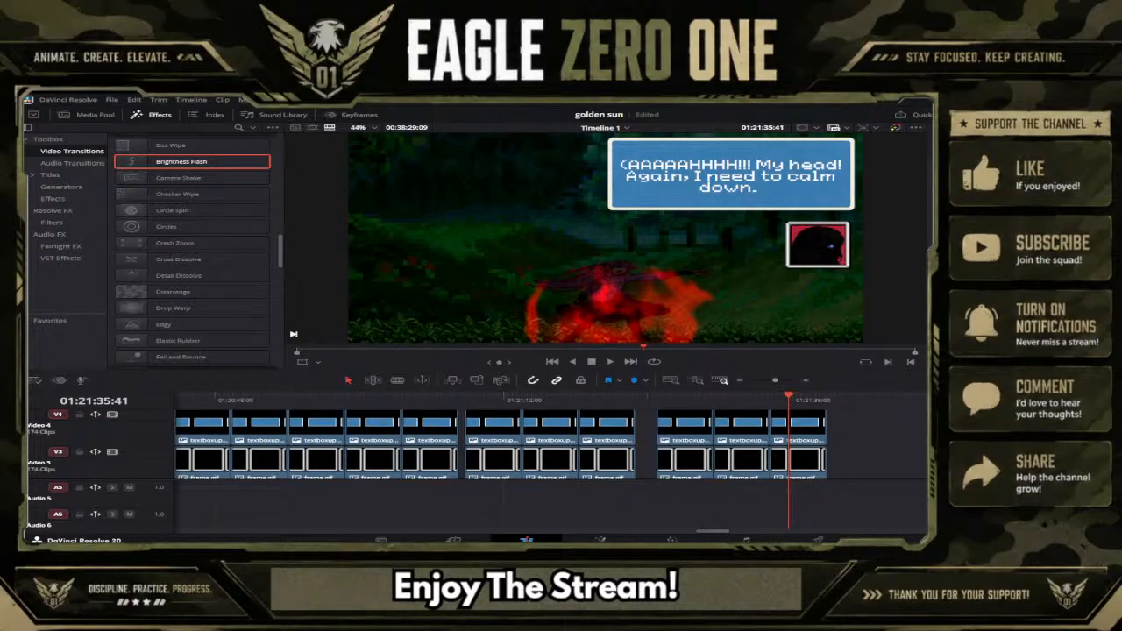
type("This pain")
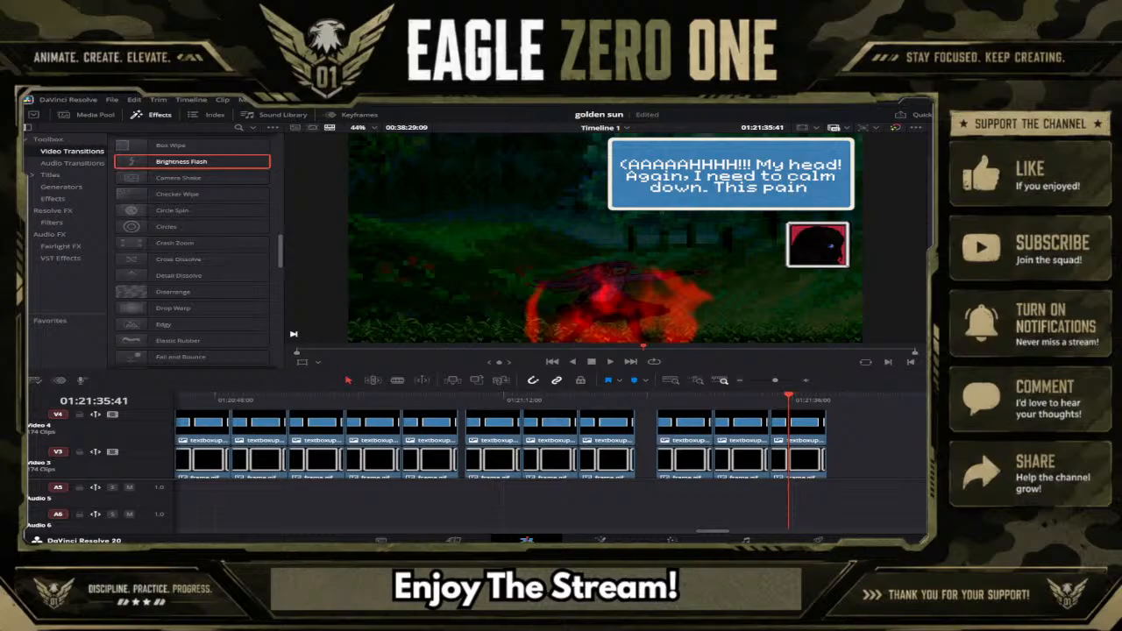
Step: Delete all of the title's wording after "(AAAAAHHHH!!! My head!"
key("BackSpace")
key("BackSpace")
key("BackSpace")
key("BackSpace")
key("BackSpace")
key("BackSpace")
key("BackSpace")
key("BackSpace")
key("BackSpace")
key("BackSpace")
key("BackSpace")
key("BackSpace")
key("BackSpace")
key("BackSpace")
key("BackSpace")
key("BackSpace")
key("BackSpace")
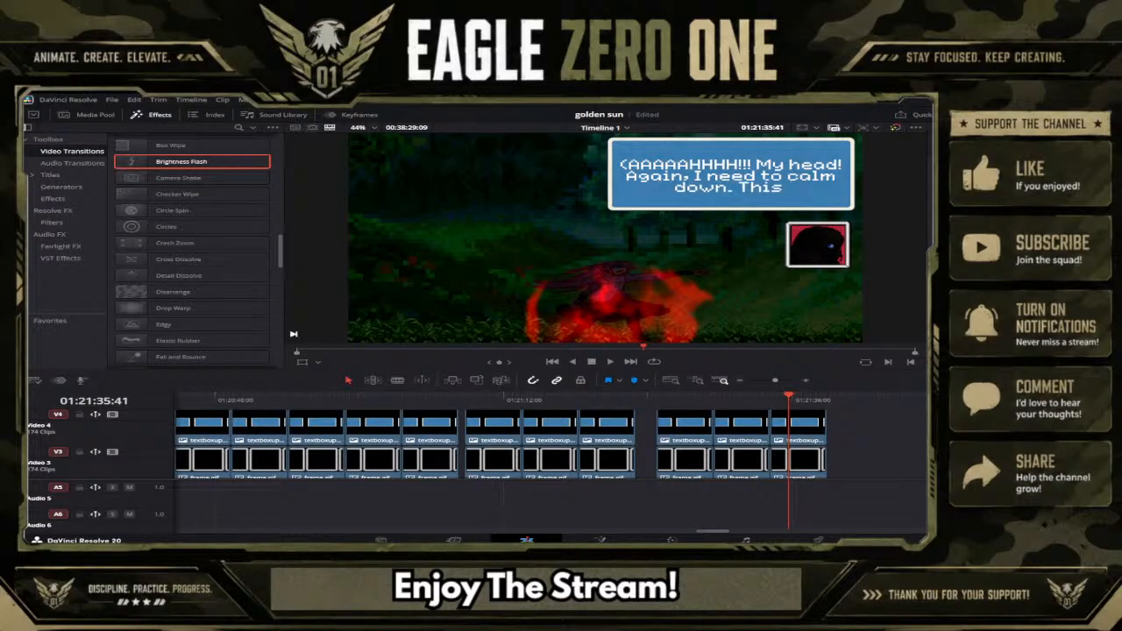
key("BackSpace")
key("BackSpace")
key("BackSpace")
key("BackSpace")
key("BackSpace")
key("BackSpace")
key("BackSpace")
key("BackSpace")
key("BackSpace")
key("BackSpace")
key("BackSpace")
key("BackSpace")
key("BackSpace")
key("BackSpace")
key("BackSpace")
key("BackSpace")
key("BackSpace")
key("BackSpace")
key("BackSpace")
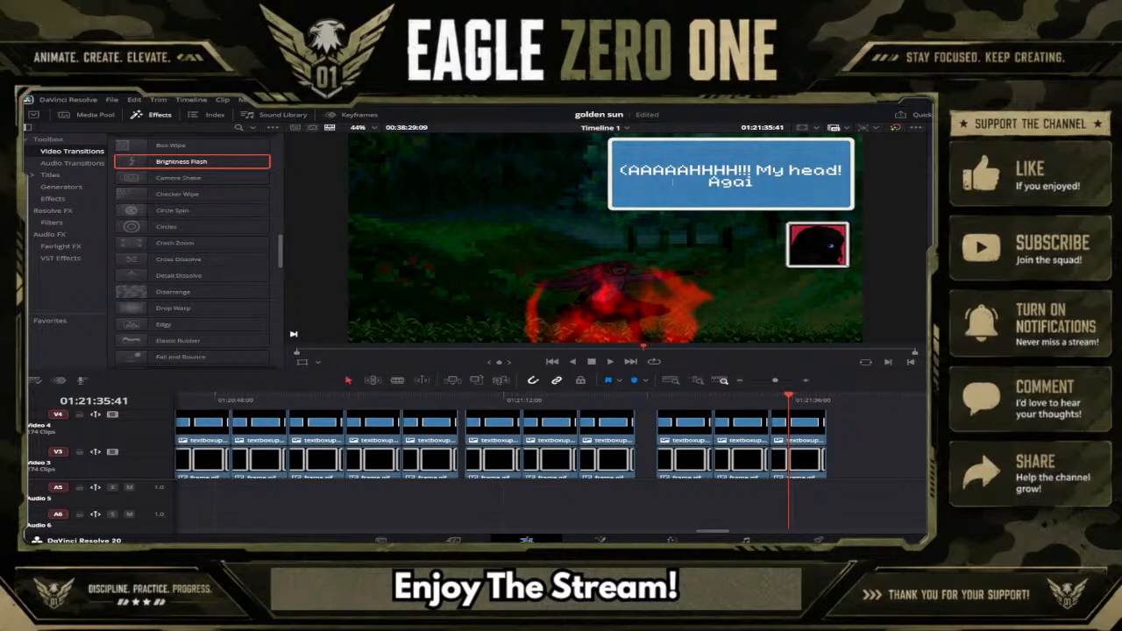
key("BackSpace")
key("BackSpace")
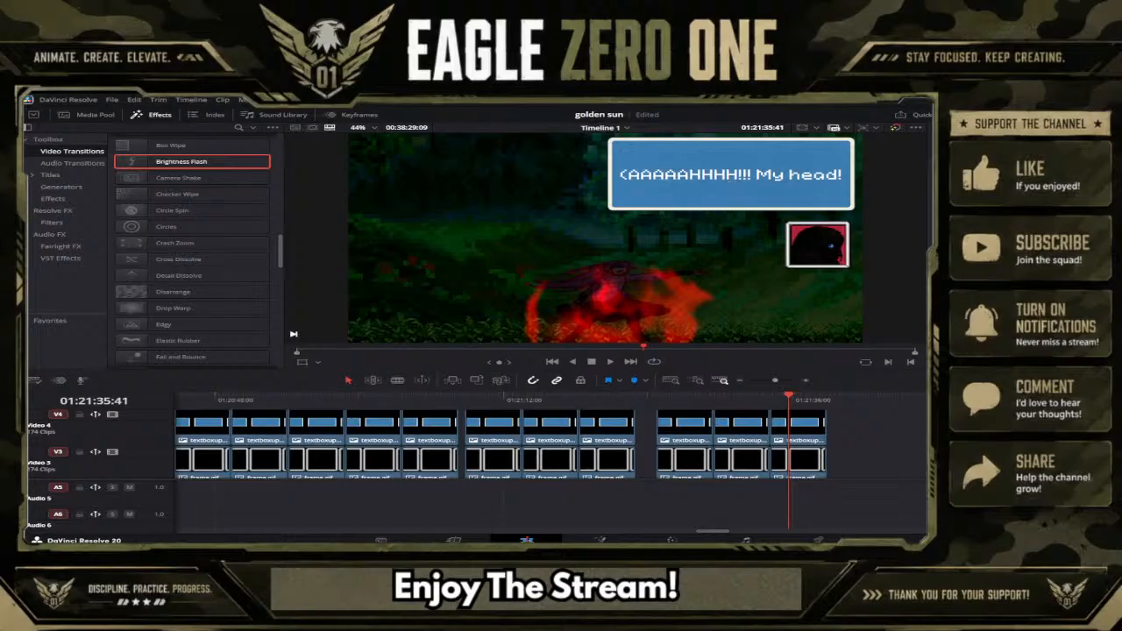
key("Return")
type("Th")
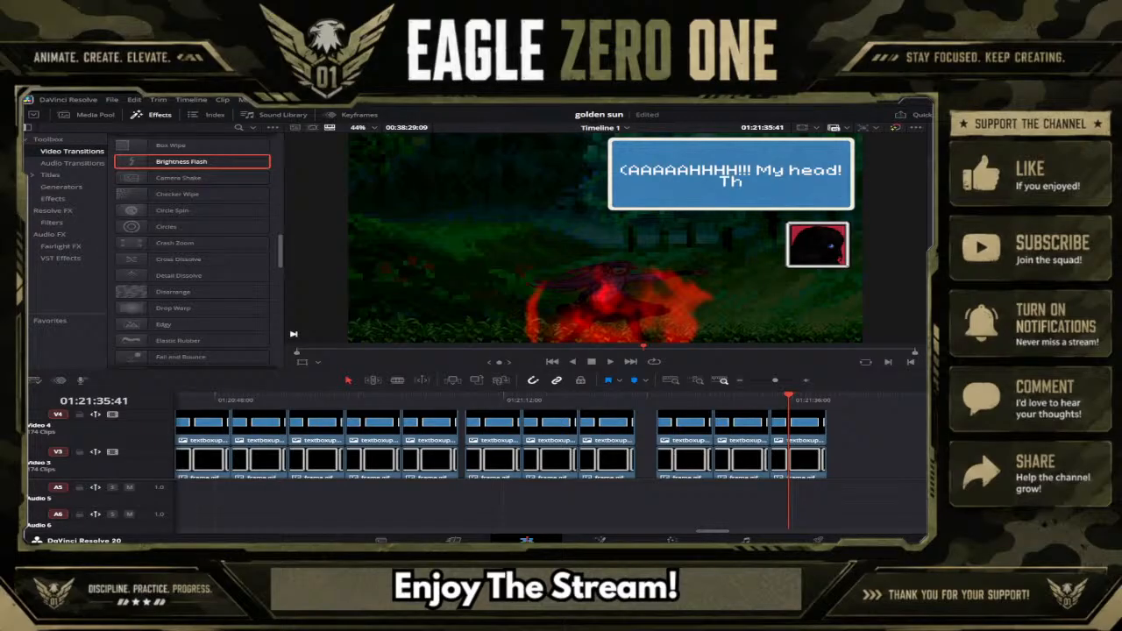
key("BackSpace")
key("BackSpace")
key("BackSpace")
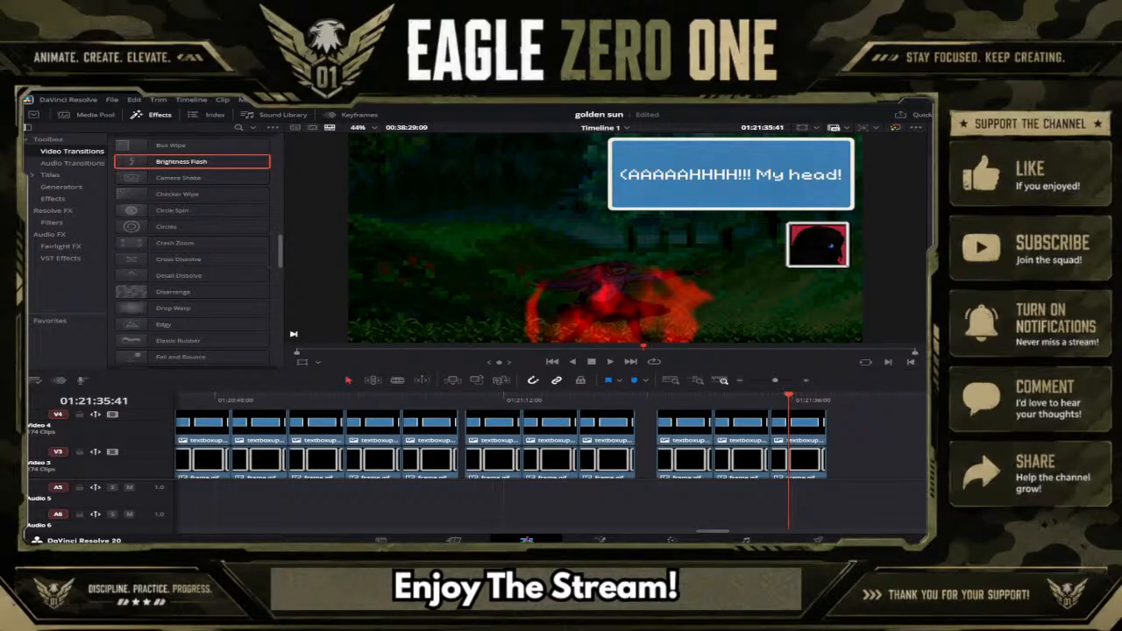
Step: Finish the title so it reads "(AAAAAHHHH!!! My head!!!)"
type("!!")
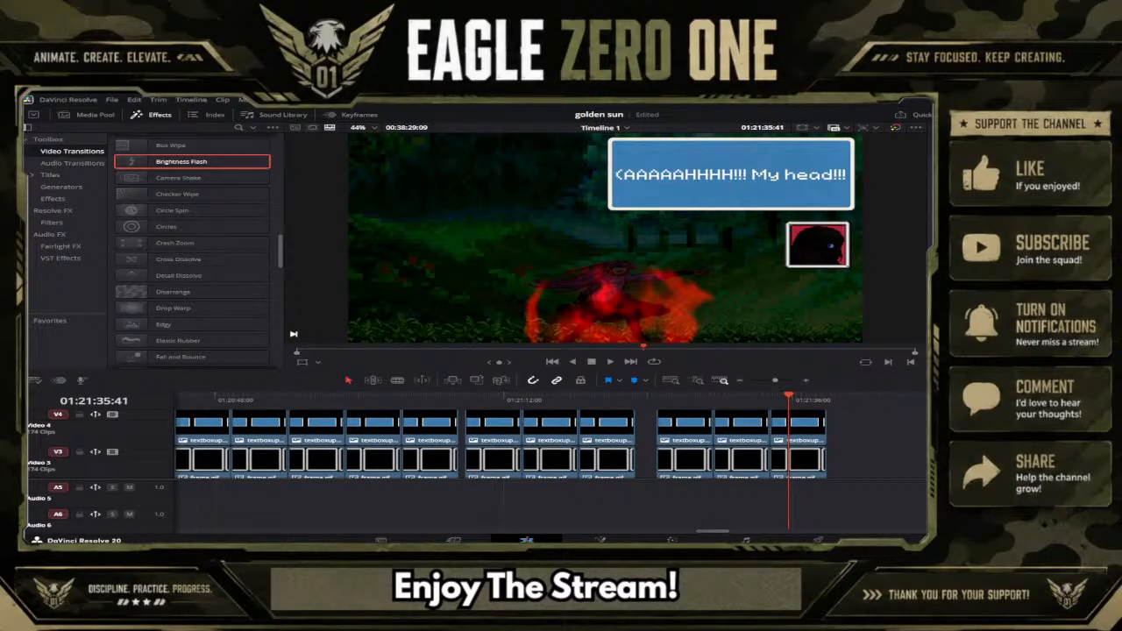
type(")")
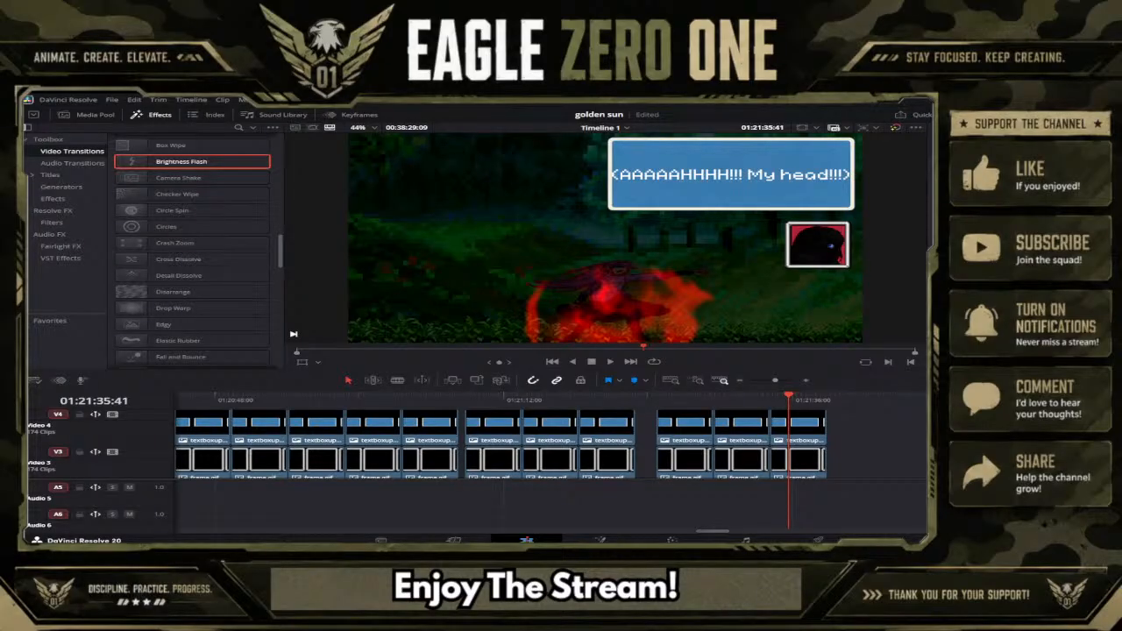
Step: Duplicate the last three background clips on Video 1, placing the copies at 01:21:38:55
scroll(902, 436, "down", 2)
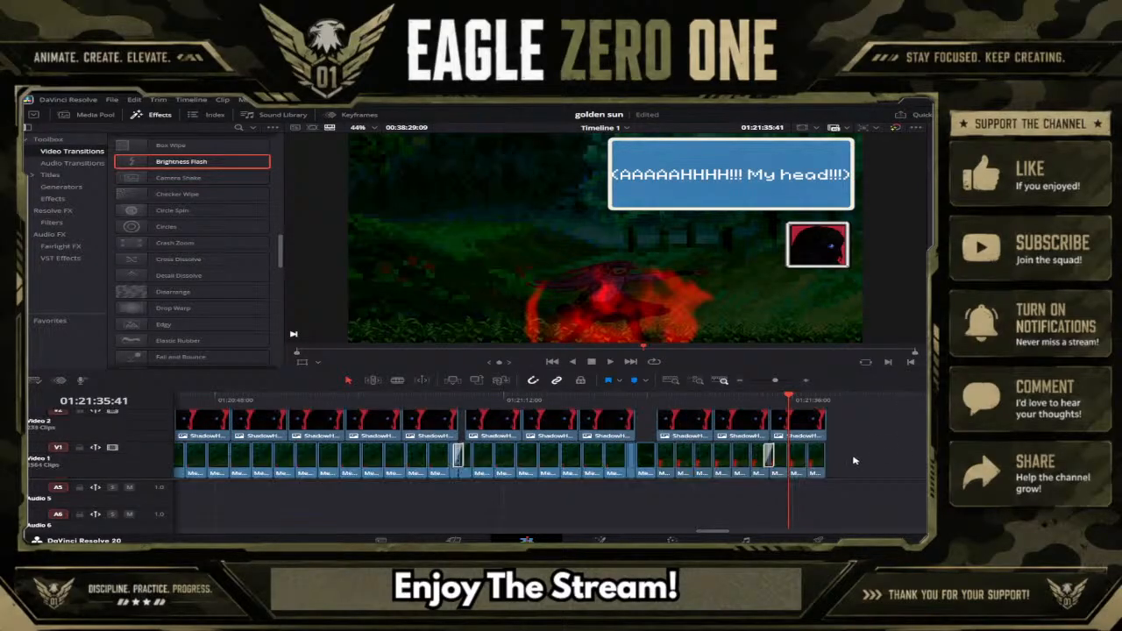
left_click_drag(845, 462, 784, 456)
left_click(830, 402)
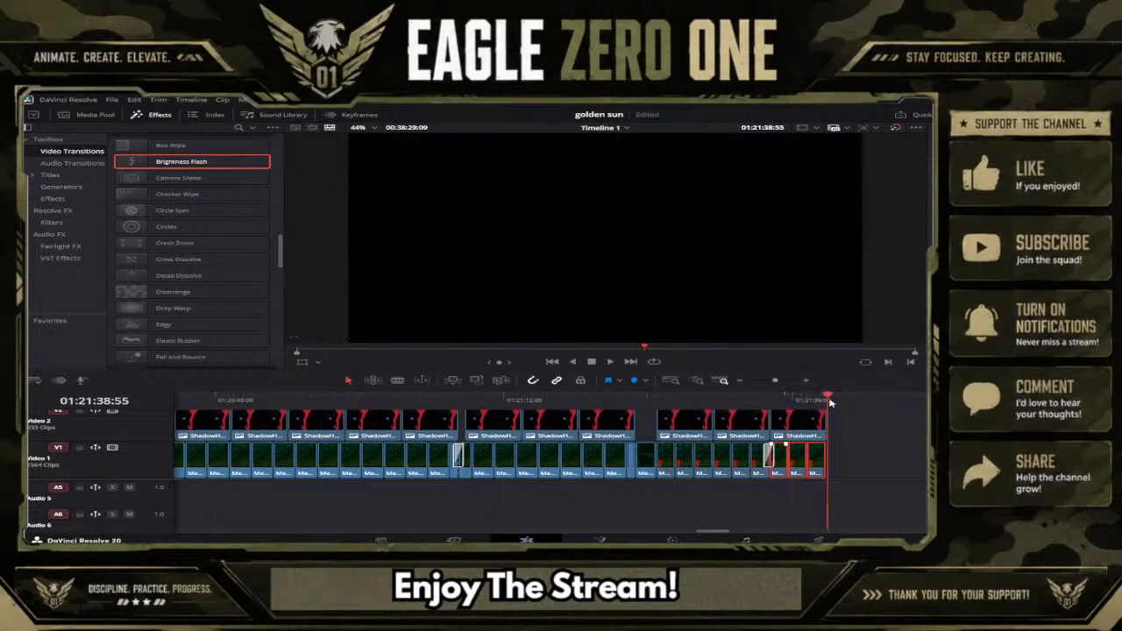
key("ctrl+v")
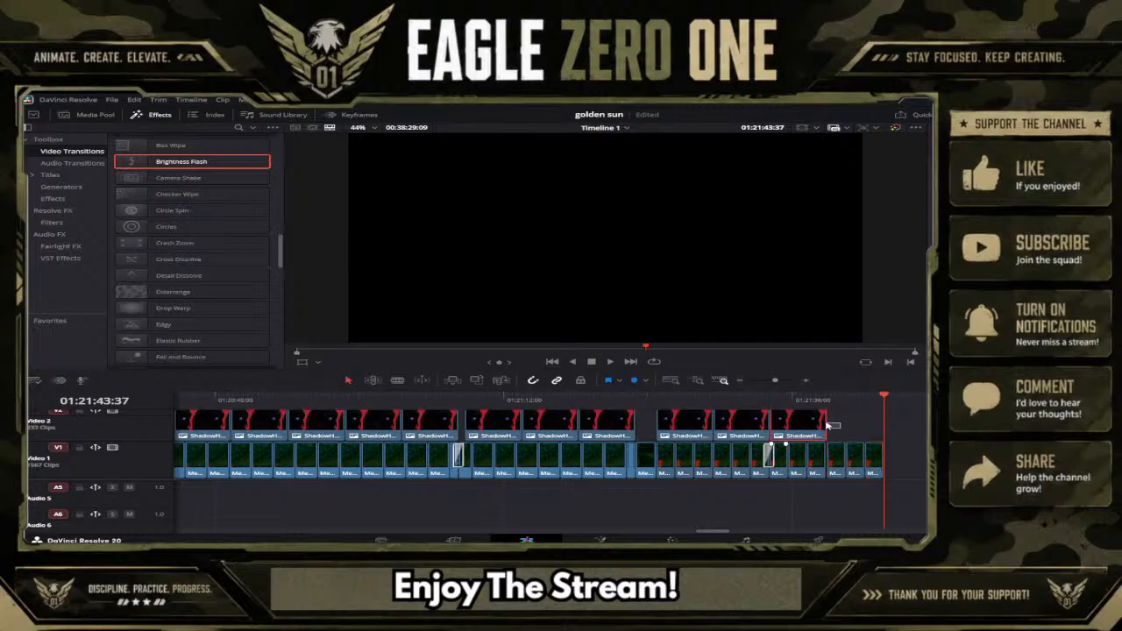
Step: Duplicate the "My head!!!" dialogue stack from Video 2 to Video 5, placing the copy at 01:21:38:55
scroll(829, 425, "up", 3)
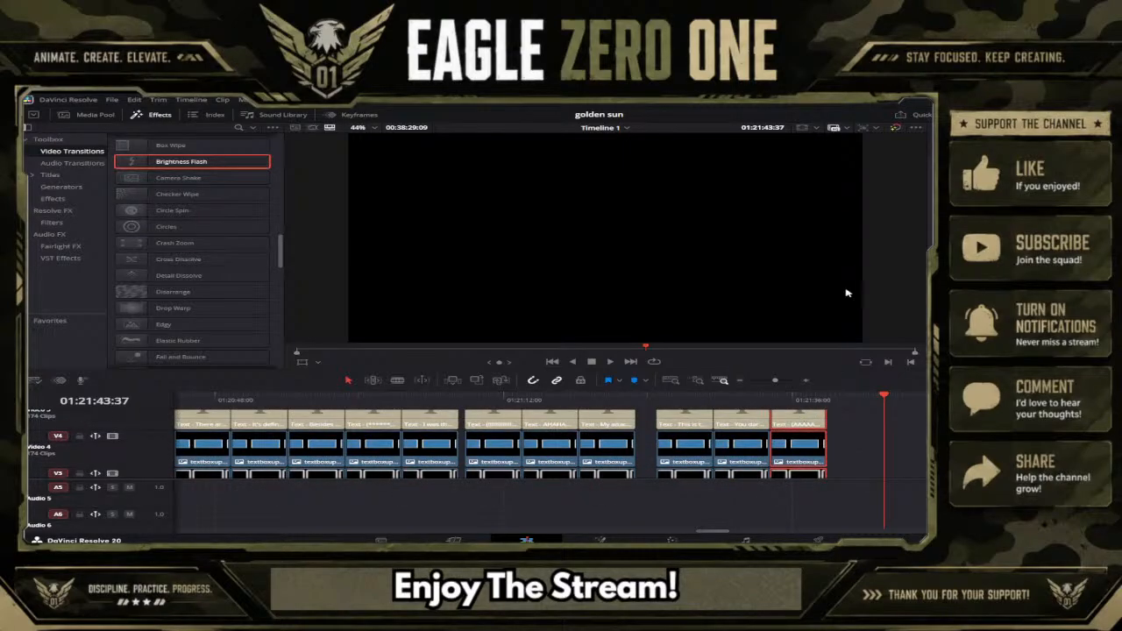
left_click(829, 400)
left_click(846, 434)
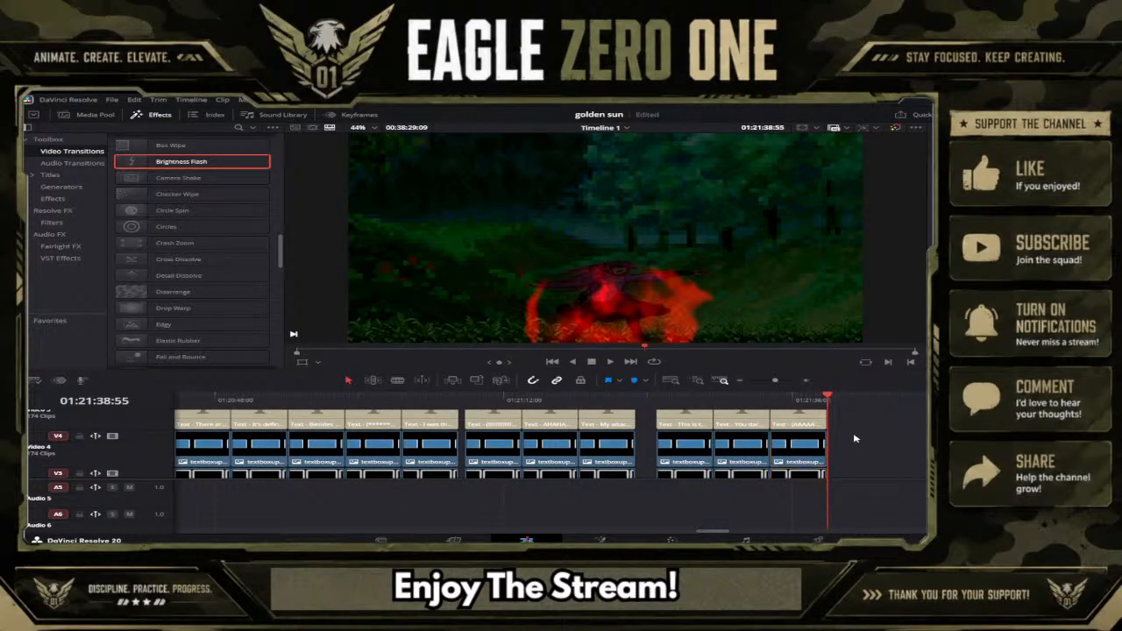
key("End")
scroll(854, 438, "down", 3)
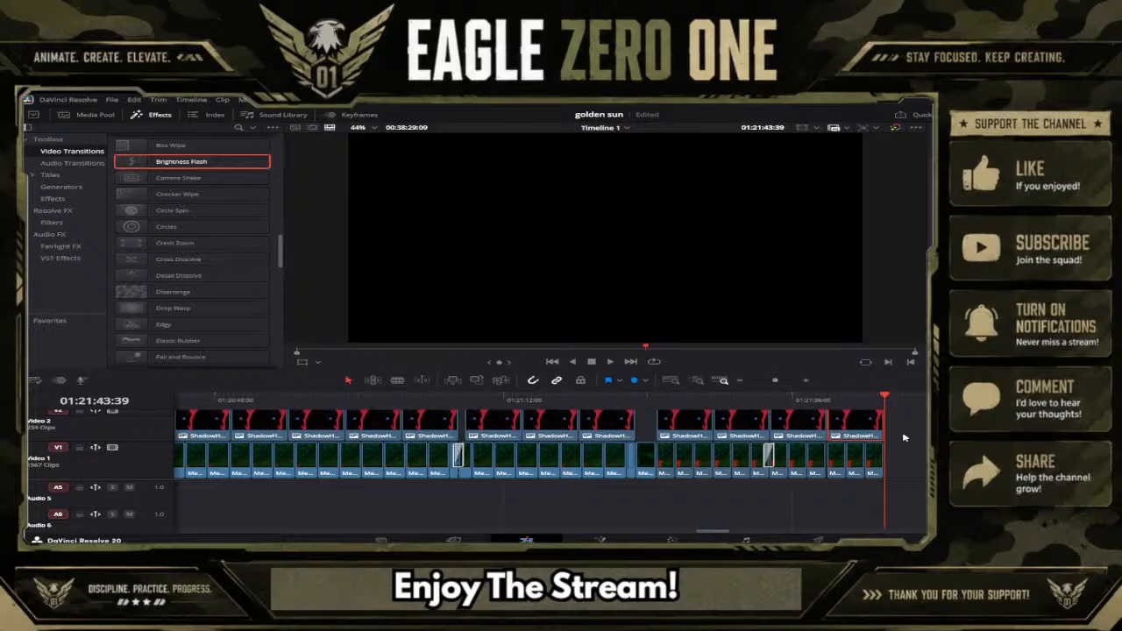
Step: Replace the new copy's title with a row of asterisks in parentheses, "(*****************)"
scroll(857, 438, "up", 5)
left_click(857, 462)
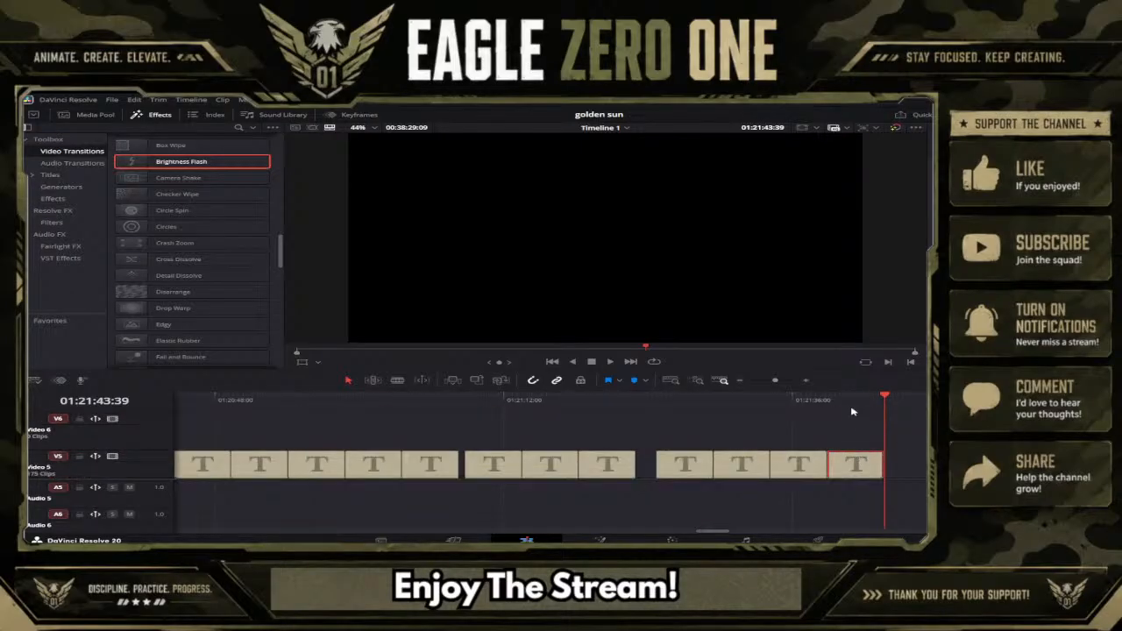
left_click(845, 401)
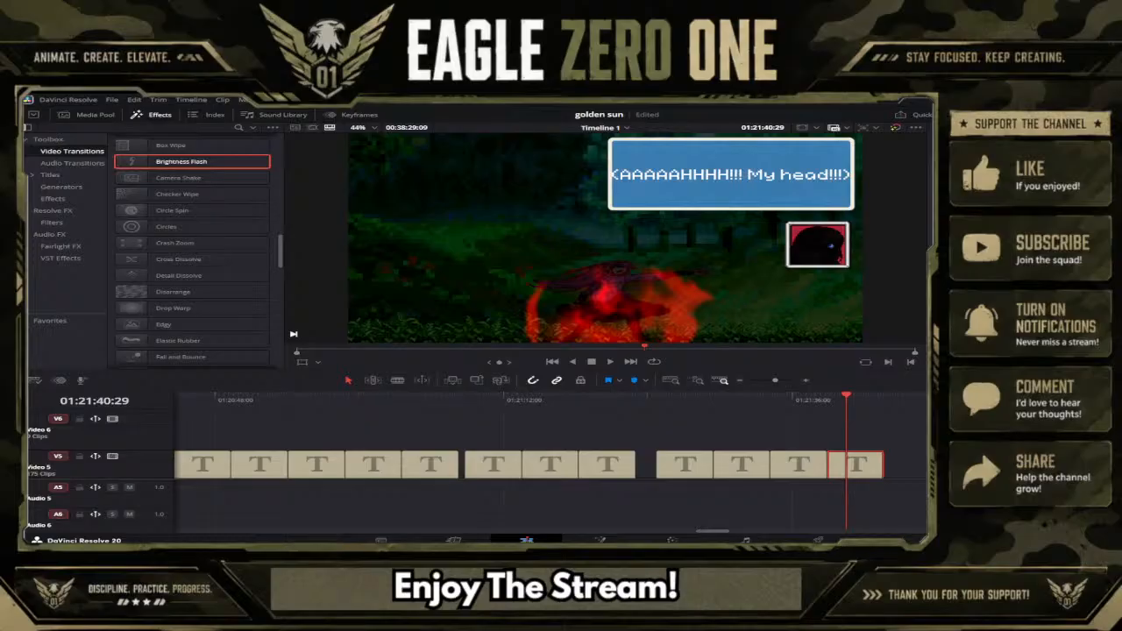
type("(>")
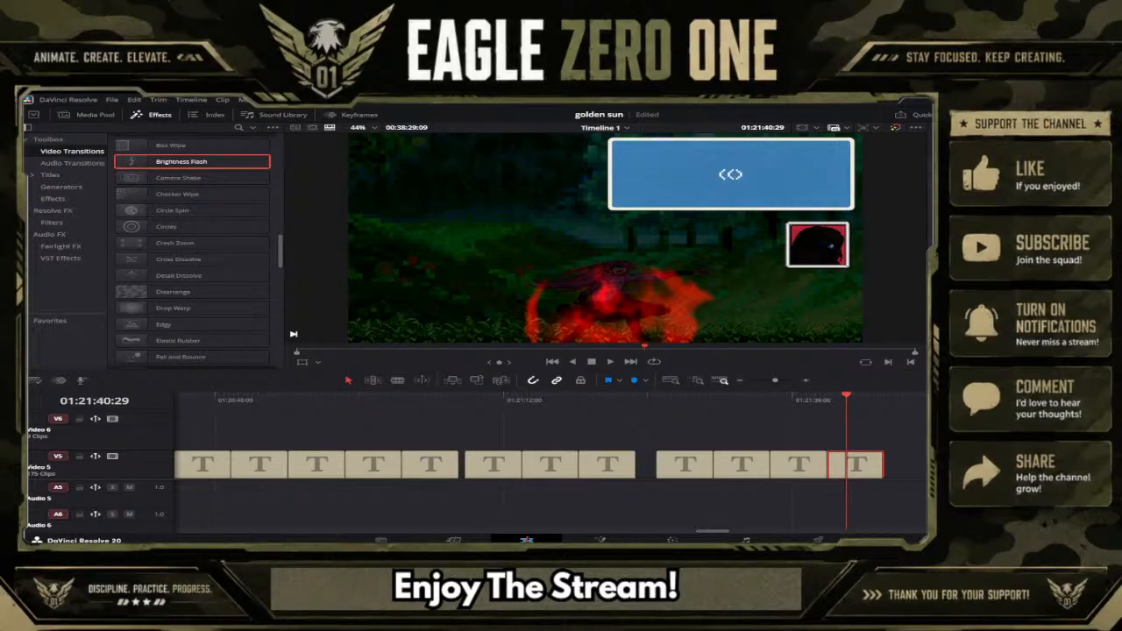
key("BackSpace")
type("*****************")
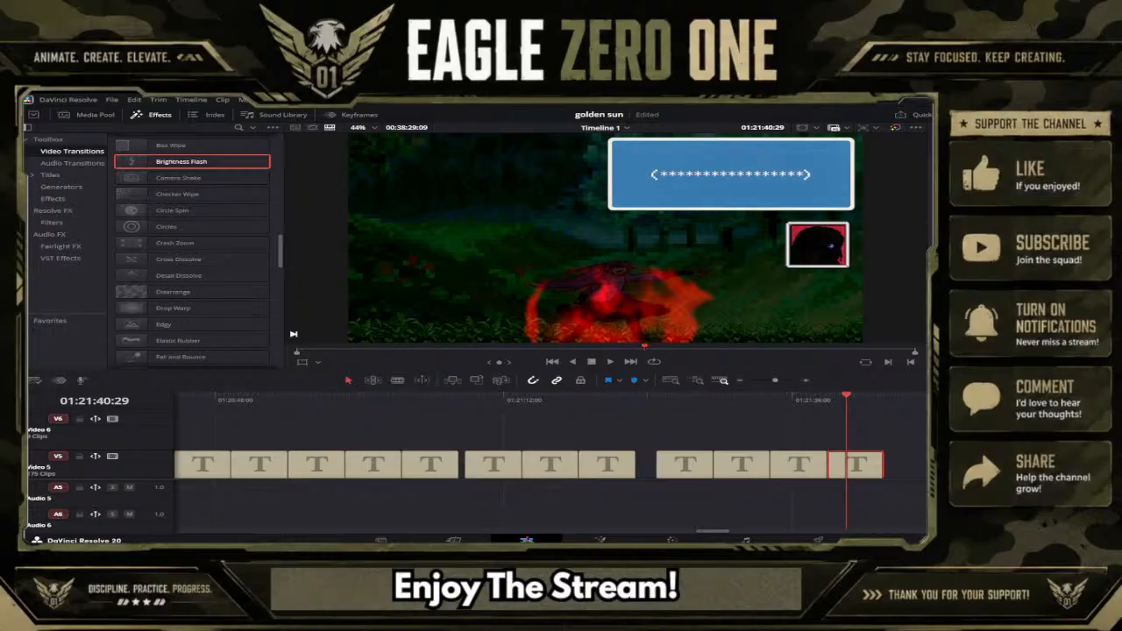
Step: Extend the background clip before the newest three on Video 1 to close the small gap between them
scroll(789, 447, "down", 4)
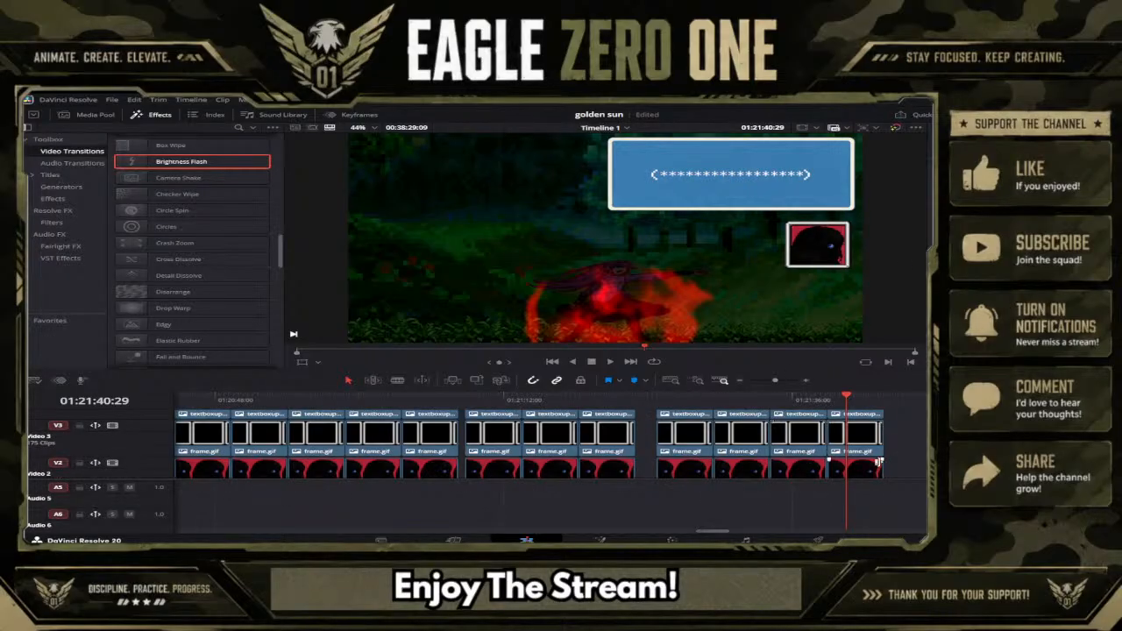
left_click_drag(917, 471, 837, 455)
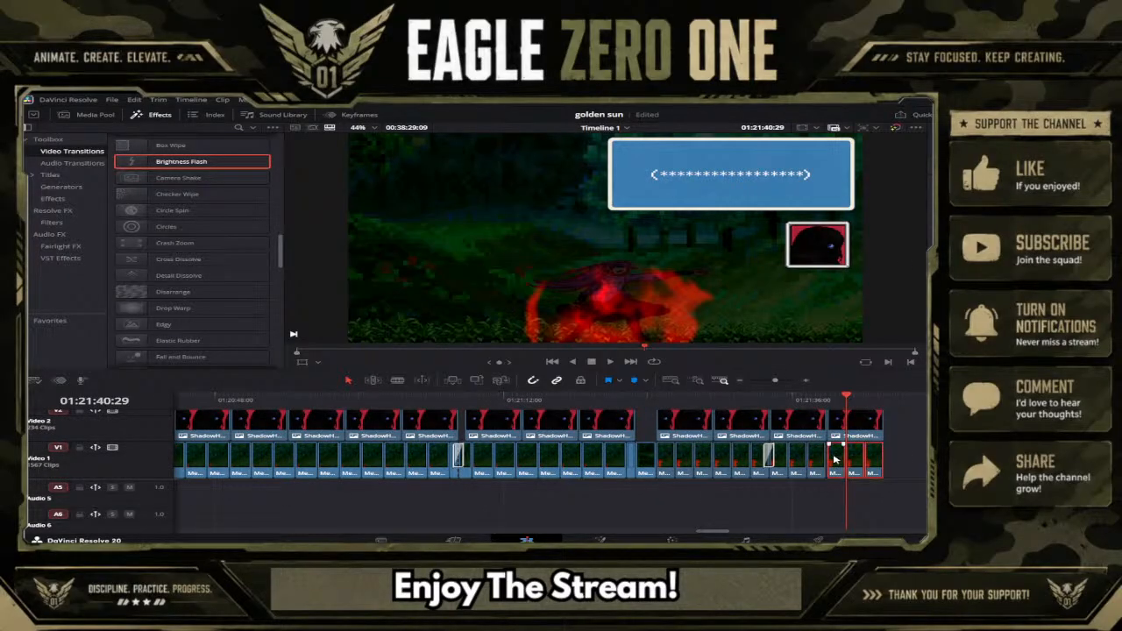
left_click_drag(786, 380, 783, 381)
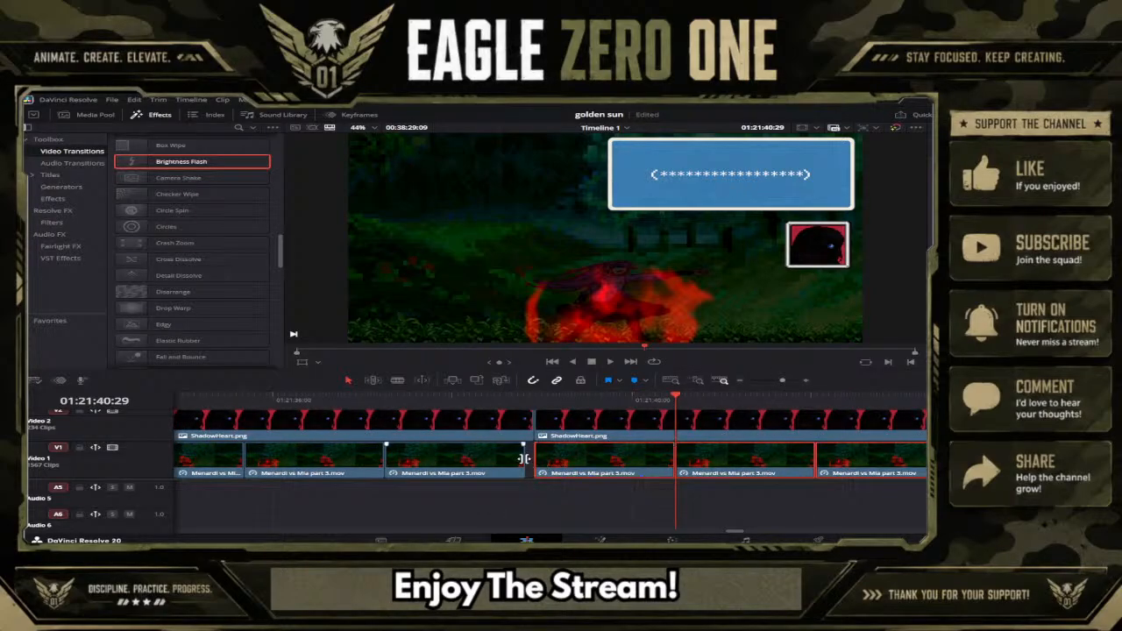
left_click_drag(524, 457, 532, 457)
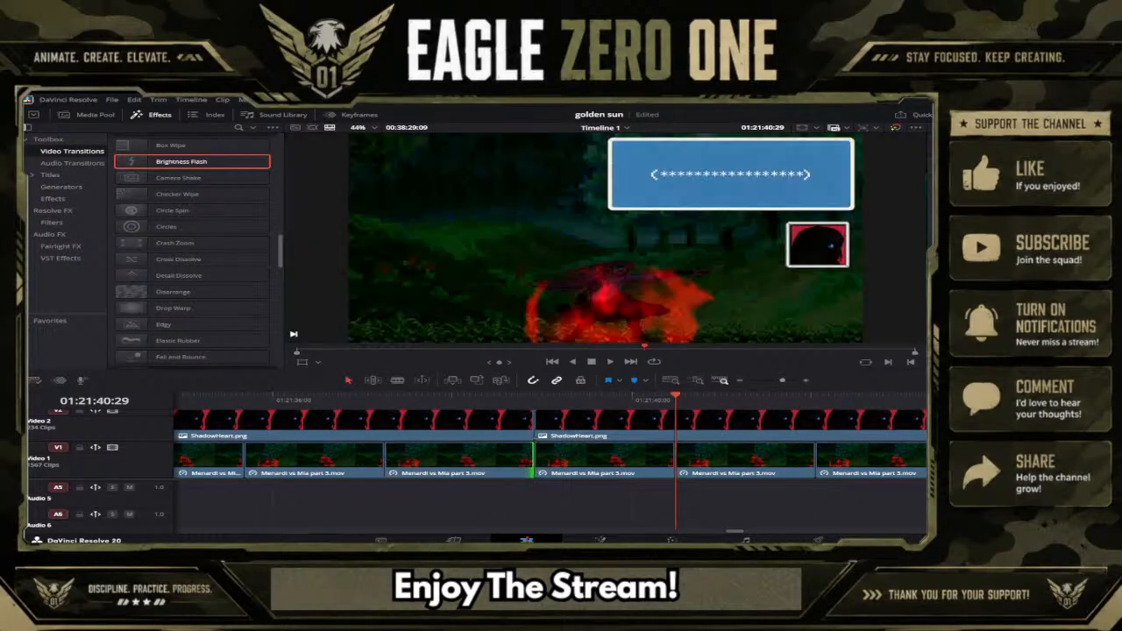
Step: Duplicate the last three "Menardi vs Mia part 3.mov" clips on Video 1, placing the copies at 01:21:43:39
left_click(817, 449)
left_click(728, 458, "ctrl")
left_click(638, 461, "ctrl")
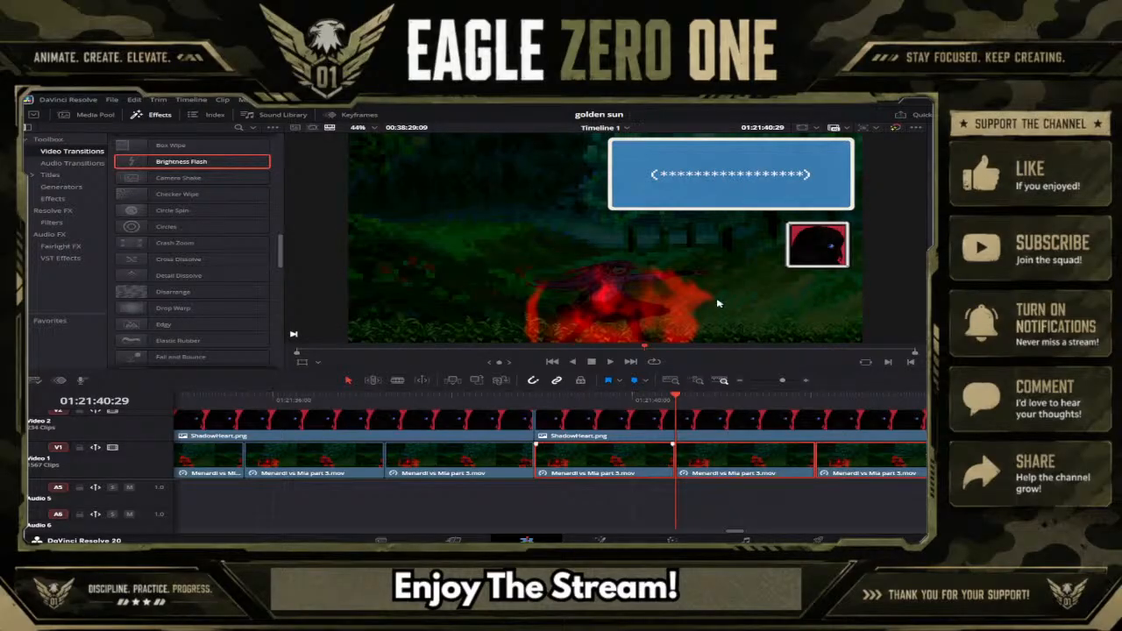
key("Down")
key("Down")
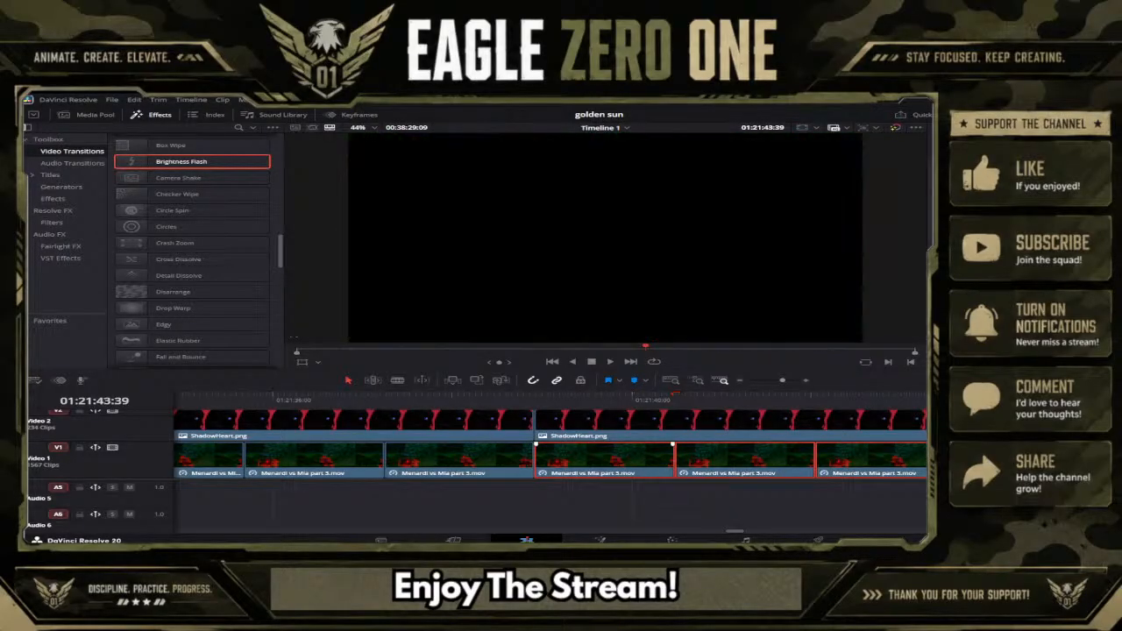
key("ctrl+v")
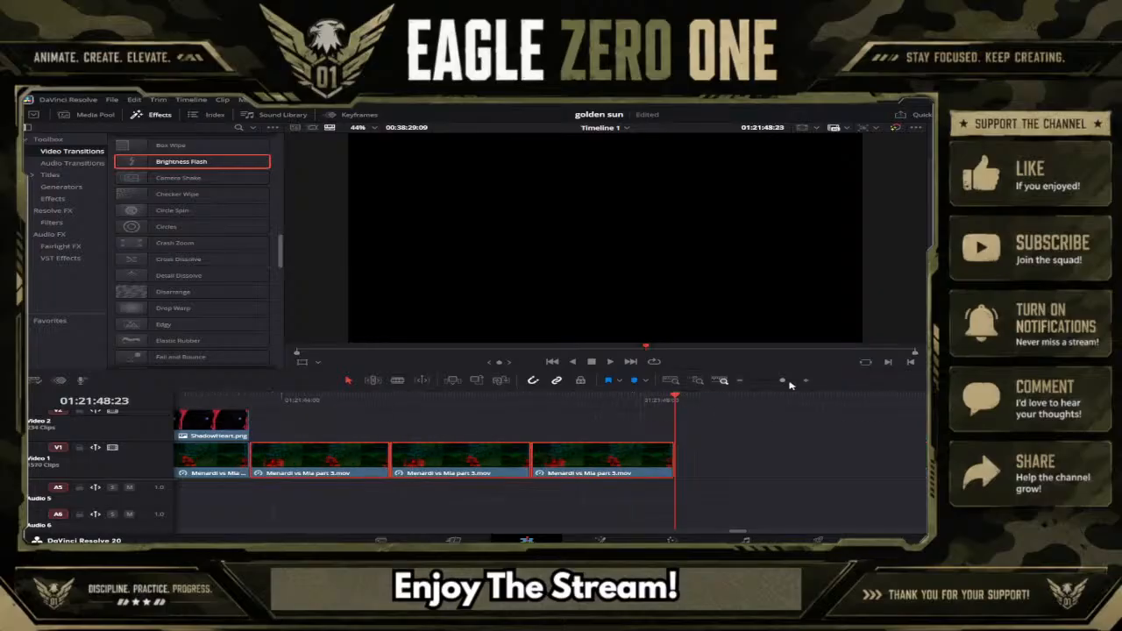
left_click_drag(782, 380, 776, 381)
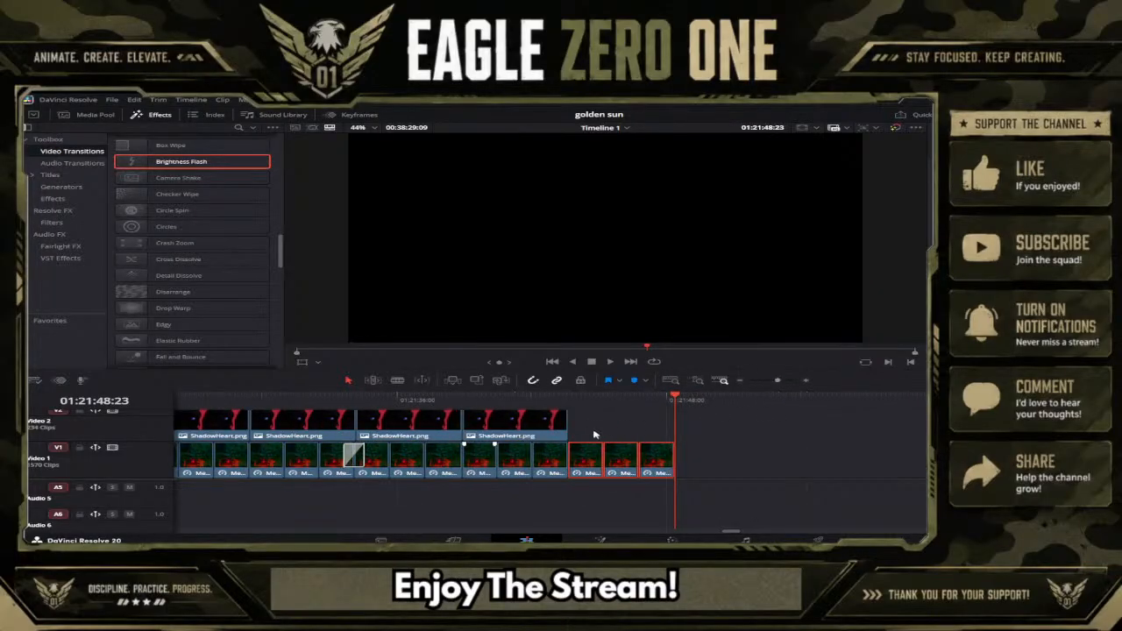
Step: Duplicate the asterisk dialogue stack across its video tracks, placing the copy directly after the original
left_click(537, 424)
scroll(538, 424, "up", 3)
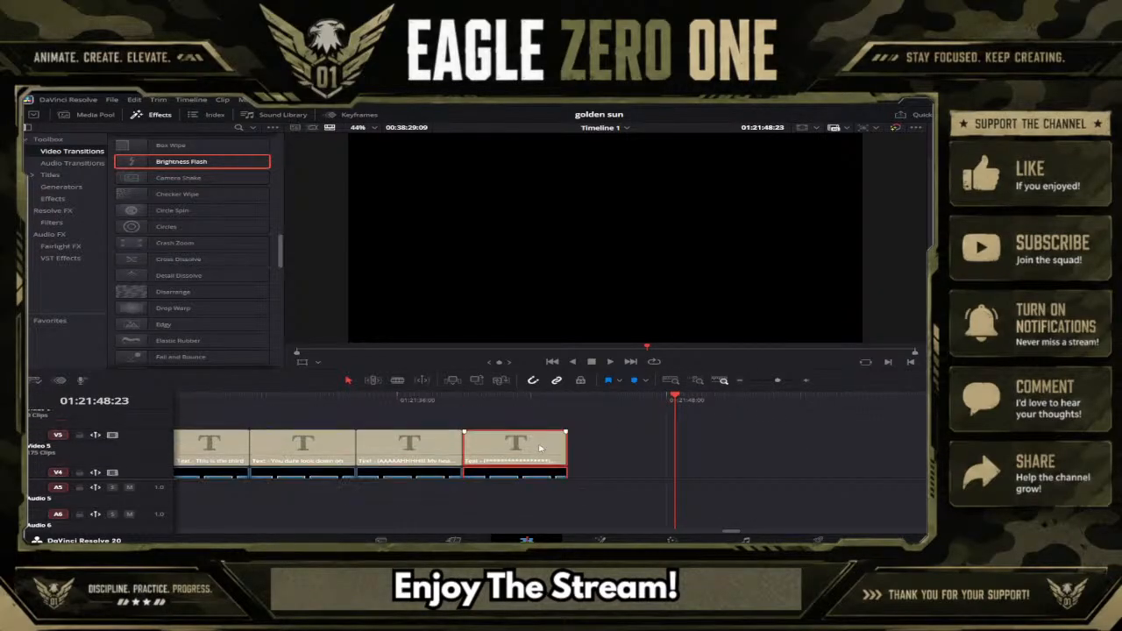
left_click(571, 399)
key("End")
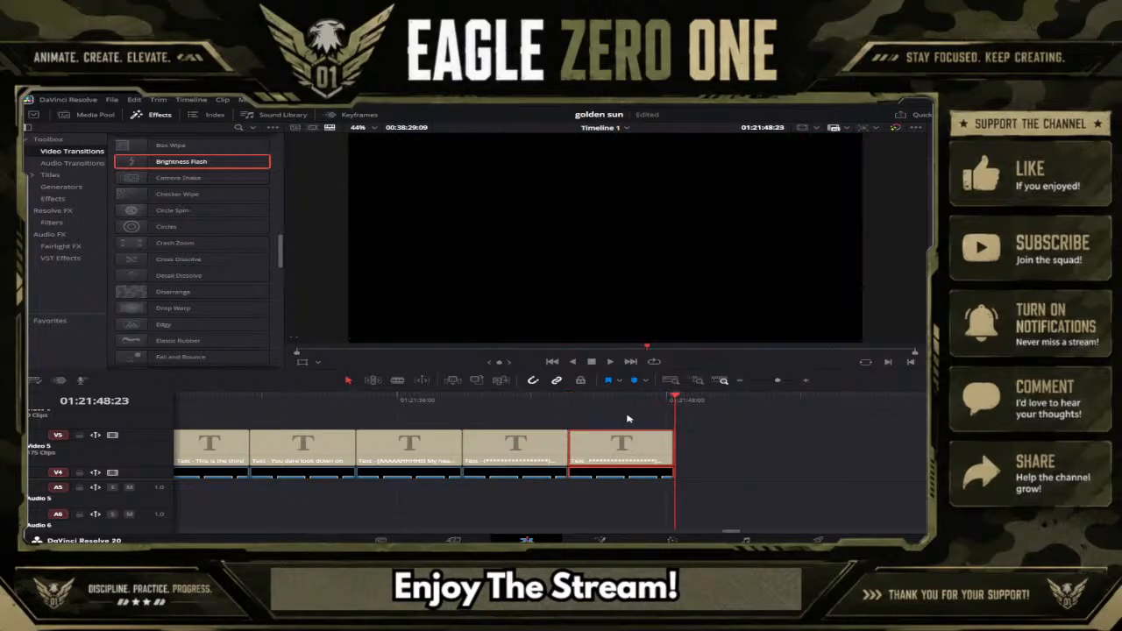
scroll(628, 418, "down", 2)
Step: Replace the newest copy's title with "(This pain again.)"
scroll(627, 418, "up", 3)
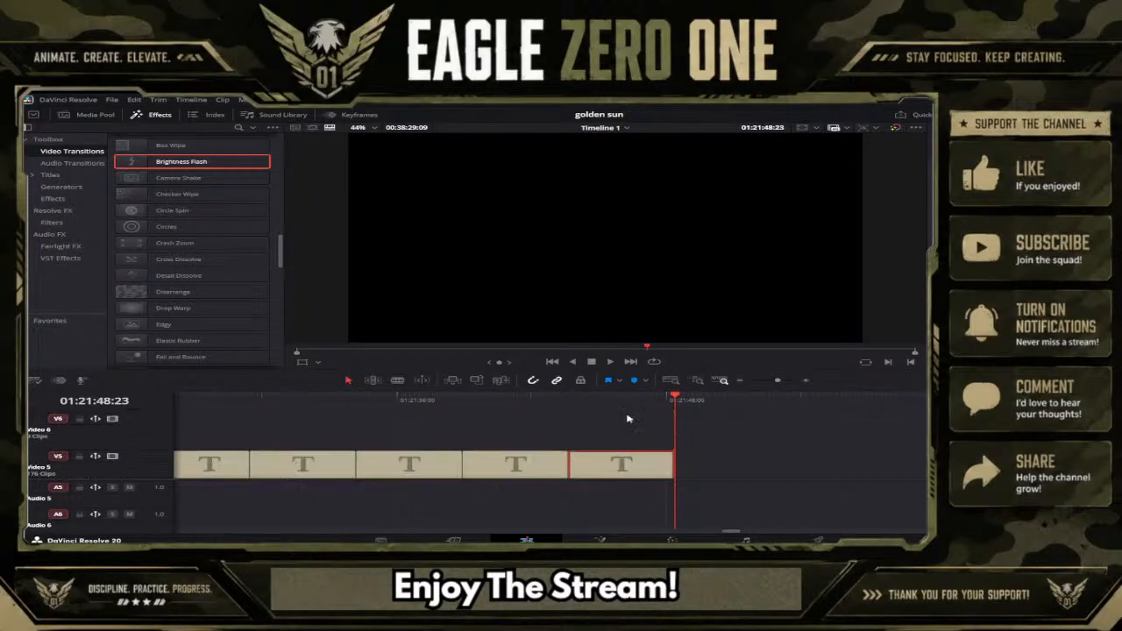
left_click(620, 400)
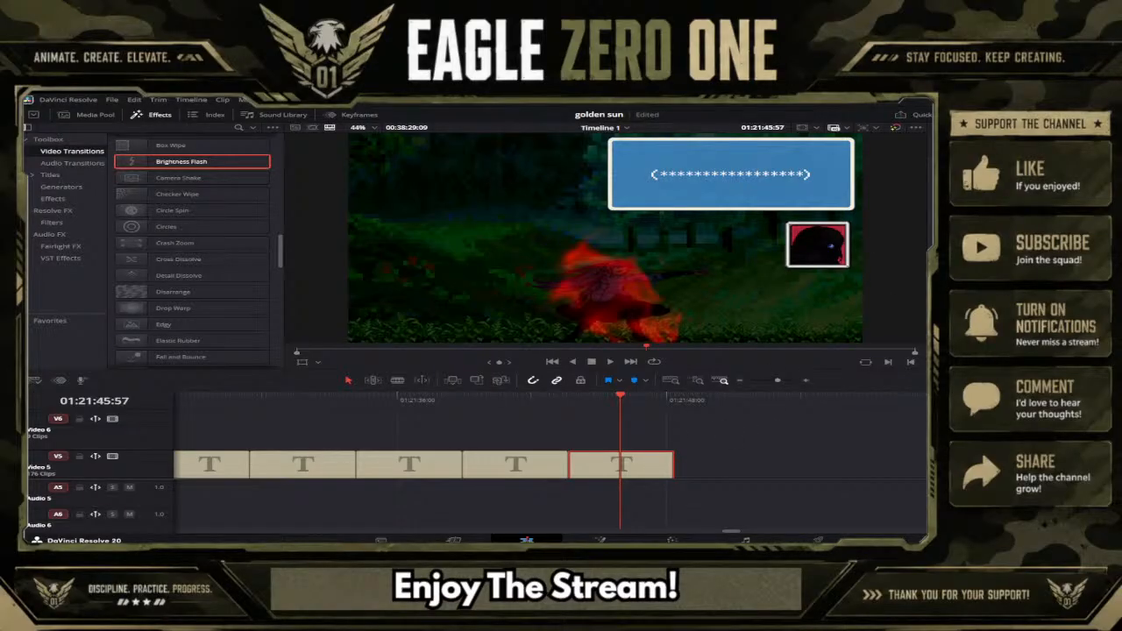
type("T>")
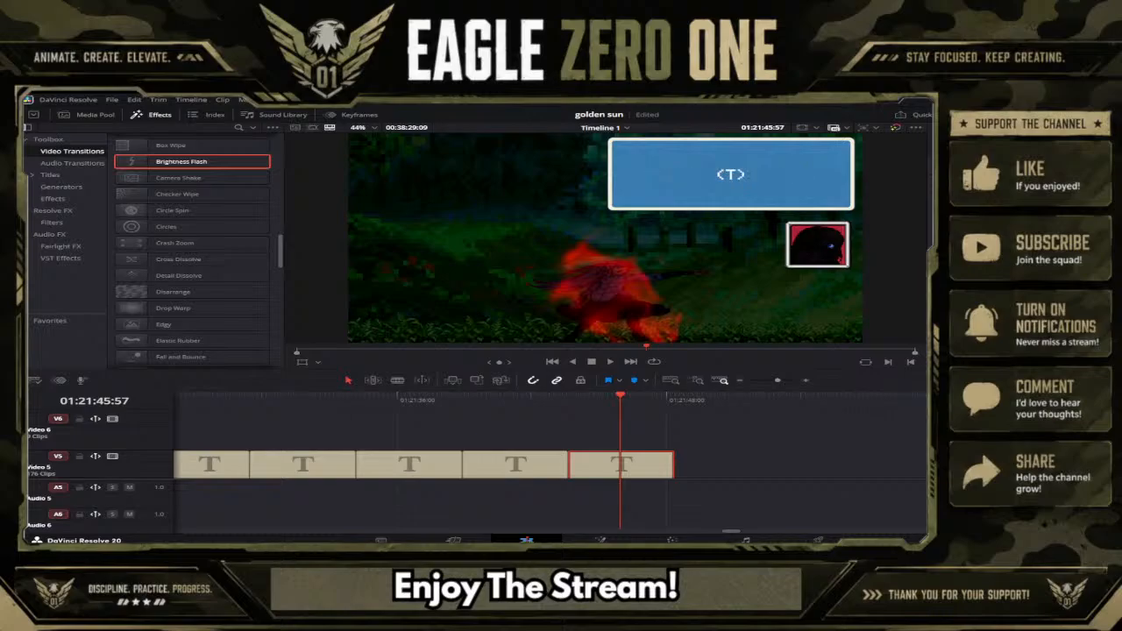
type("he")
key("BackSpace")
key("BackSpace")
type("his pain a")
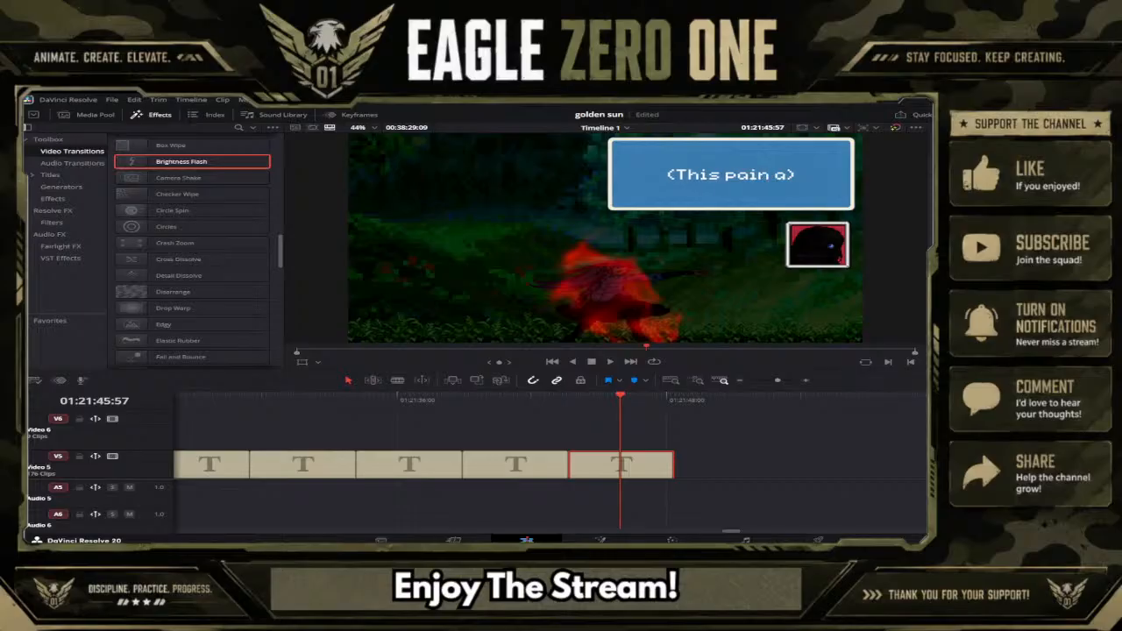
type("gain.")
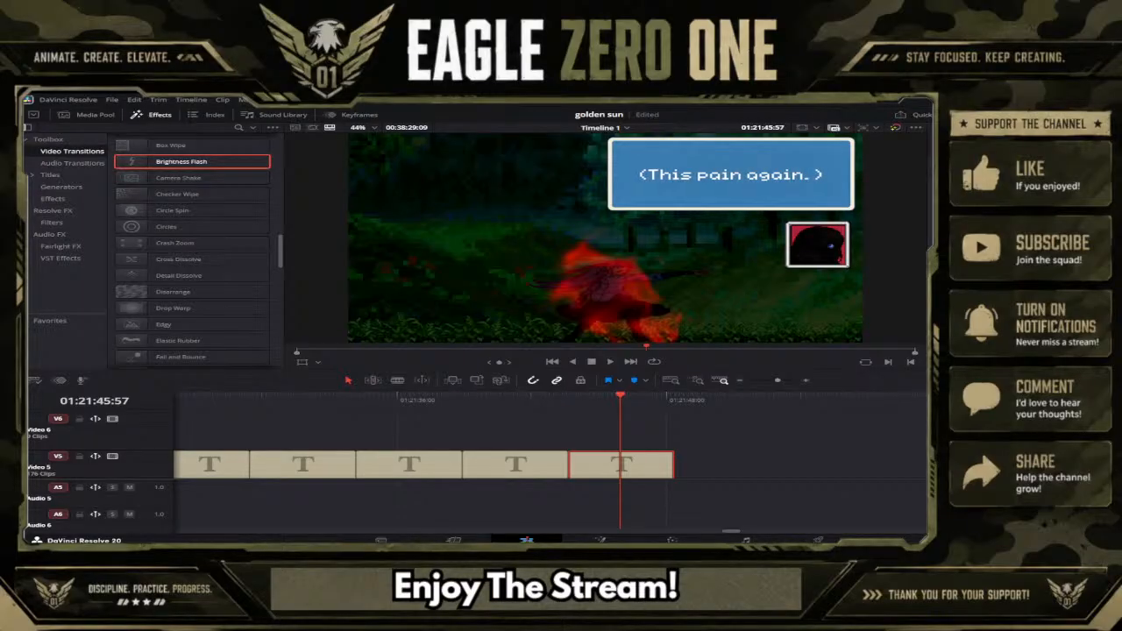
type(" I re")
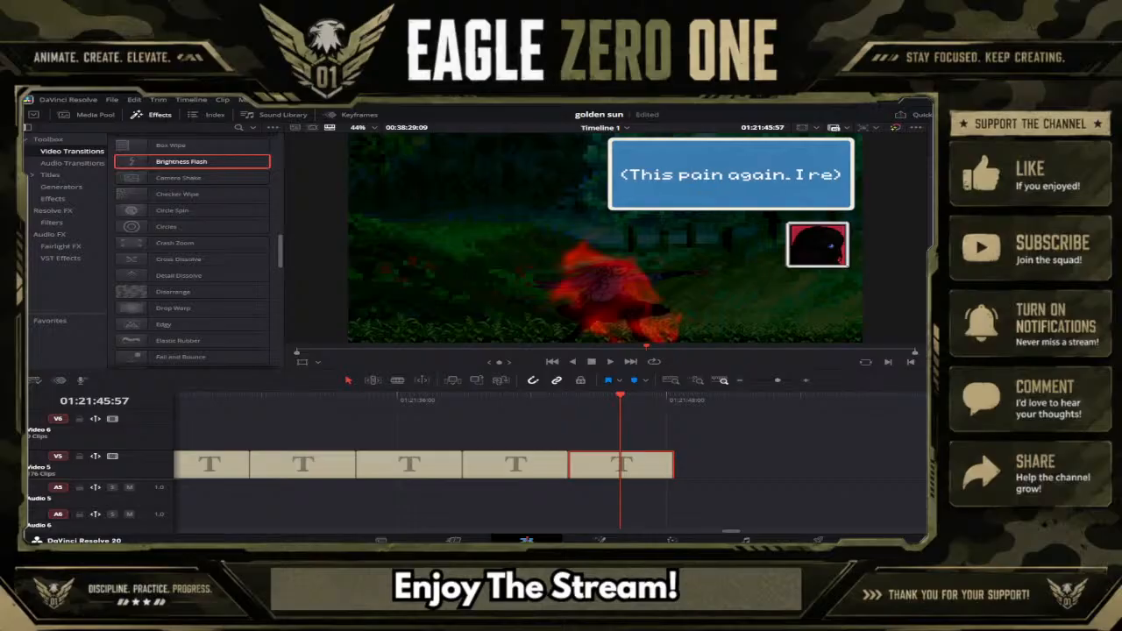
key("BackSpace")
key("BackSpace")
key("BackSpace")
type("need")
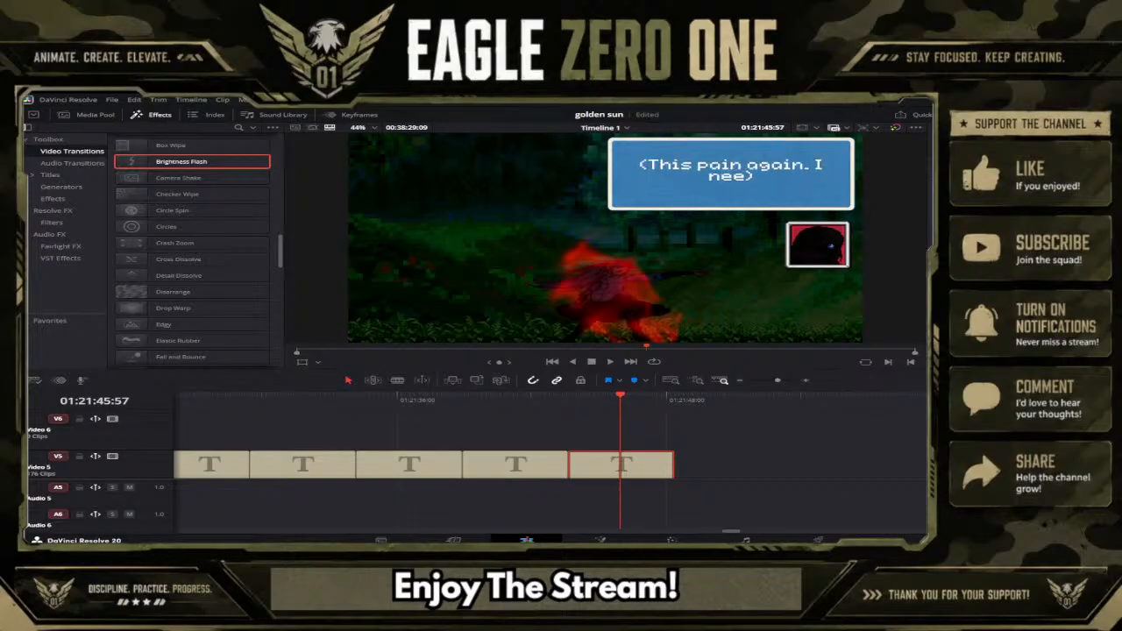
type(" to st")
type("op")
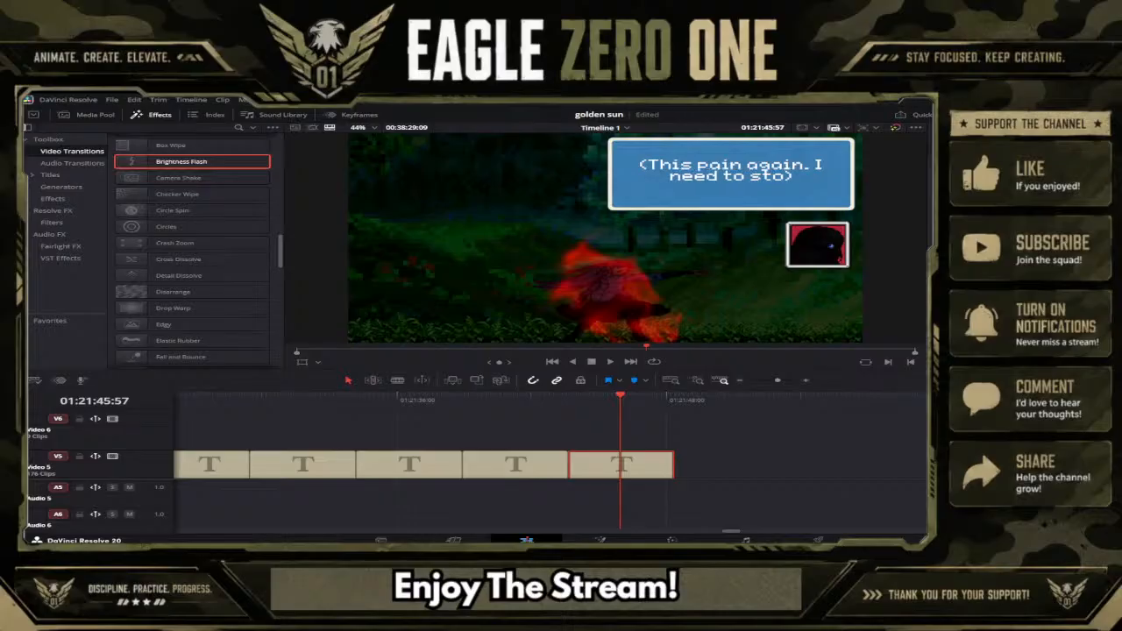
type(" with")
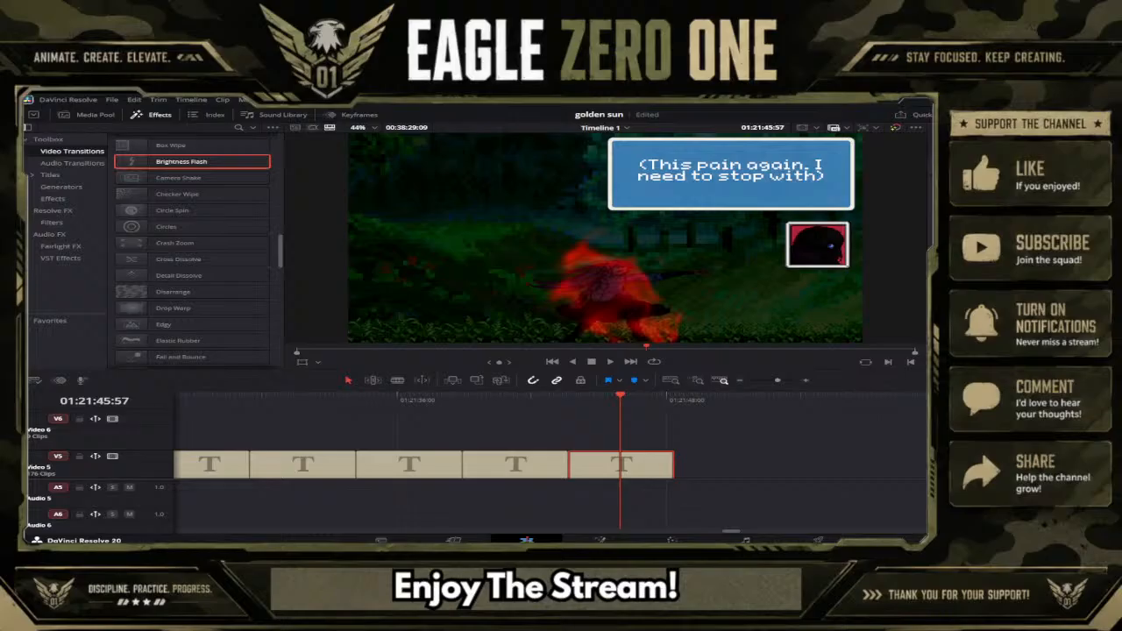
key("BackSpace")
key("BackSpace")
key("BackSpace")
key("BackSpace")
key("BackSpace")
key("BackSpace")
key("BackSpace")
key("BackSpace")
key("BackSpace")
key("BackSpace")
key("BackSpace")
key("BackSpace")
key("BackSpace")
key("BackSpace")
key("BackSpace")
key("BackSpace")
key("BackSpace")
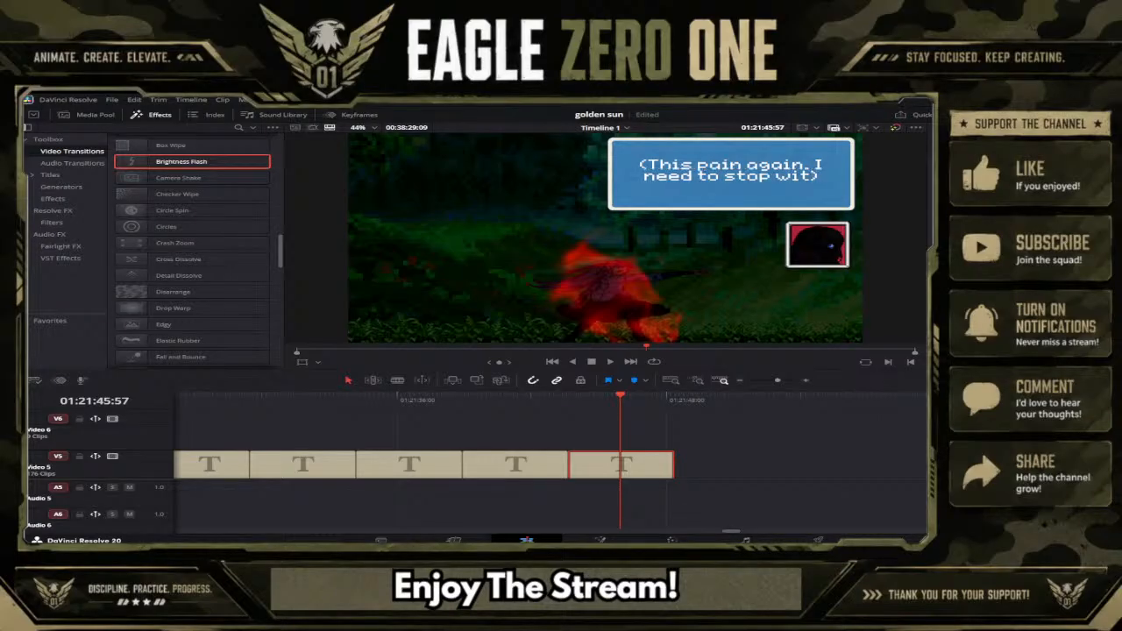
key("BackSpace")
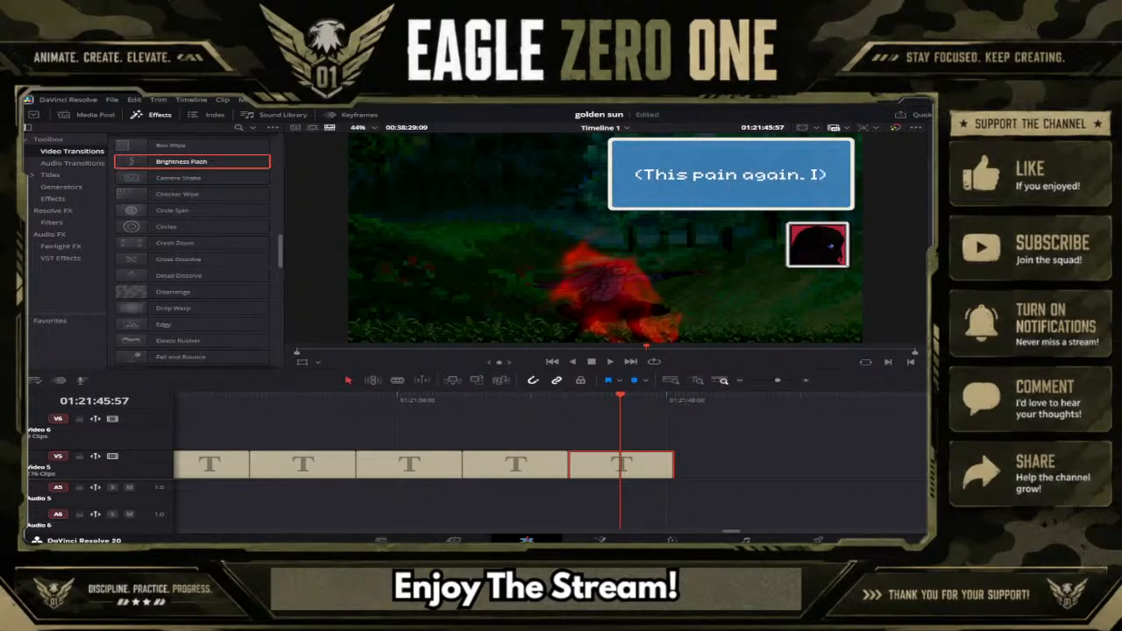
key("BackSpace")
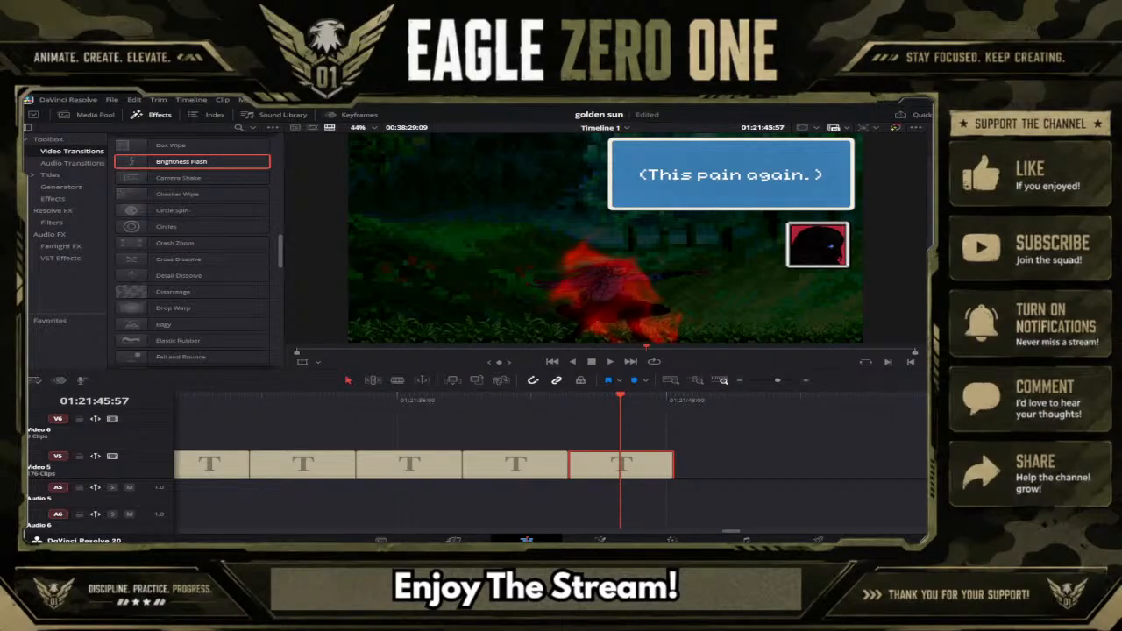
Step: Extend the newest title to read "(This pain again. Another painful reminder of the past...)" and shift the text slightly down in its box
type("Anoth")
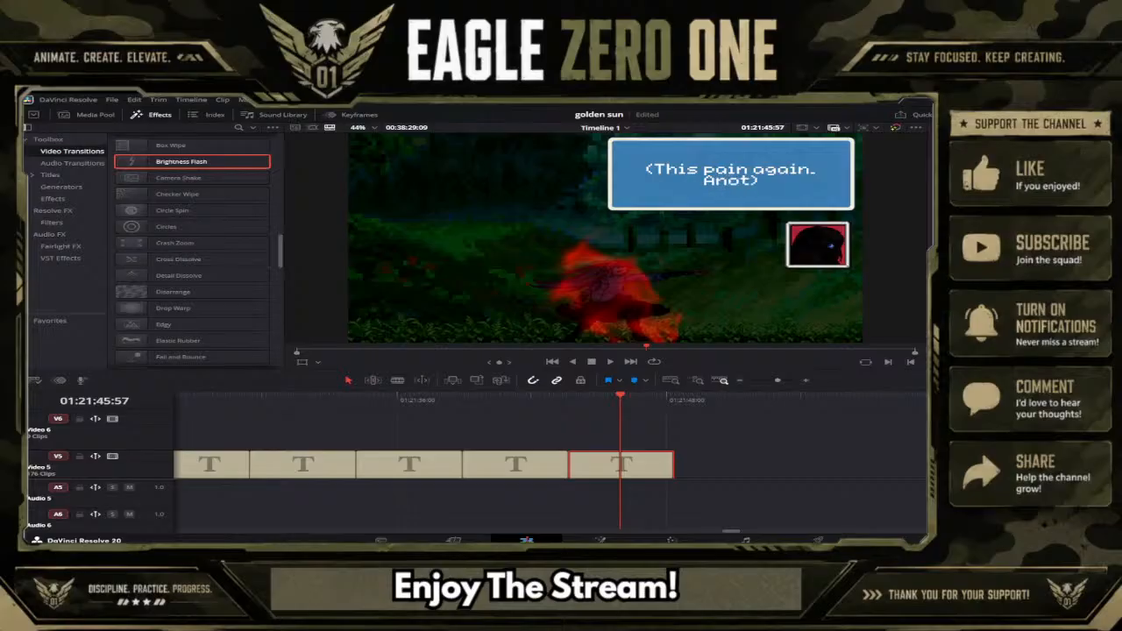
type("er op")
key("BackSpace")
key("BackSpace")
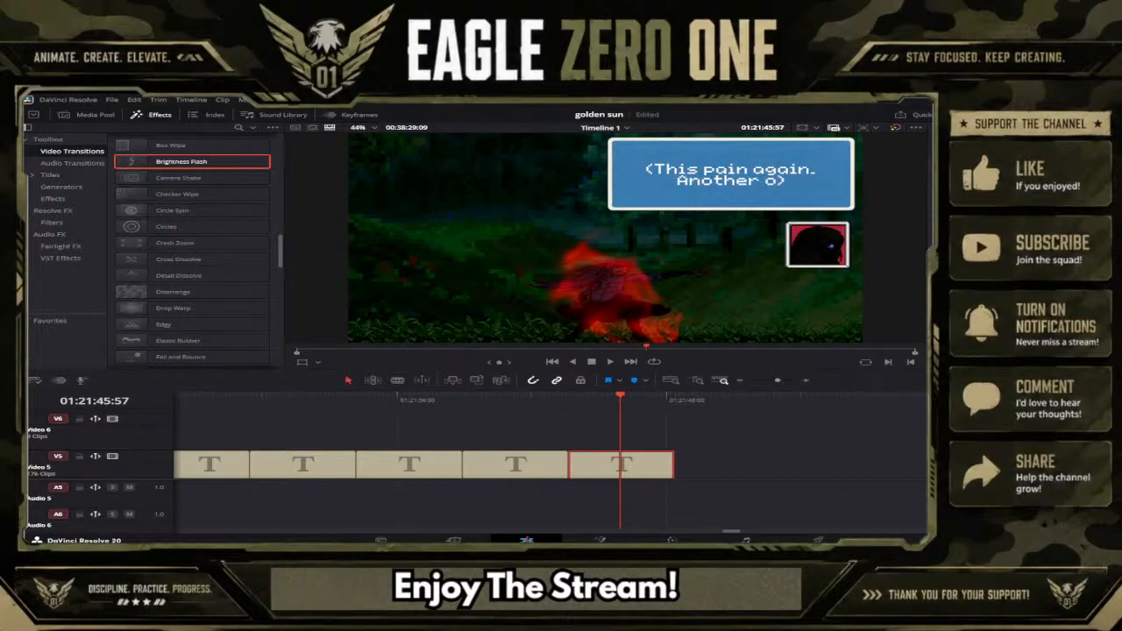
type("painful")
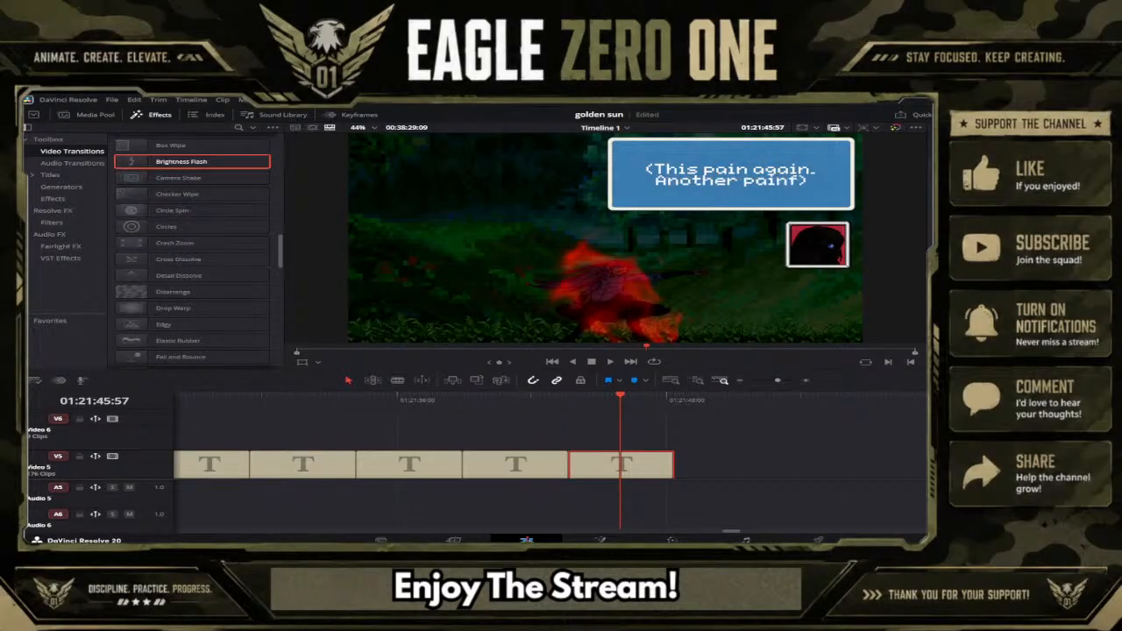
type(" remind")
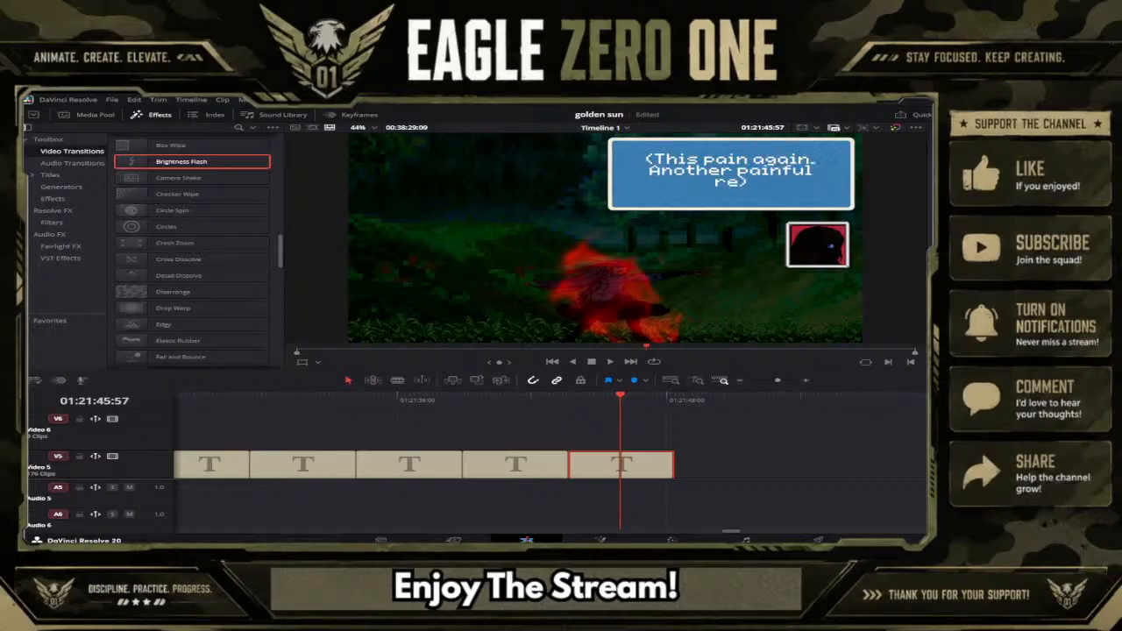
type("er")
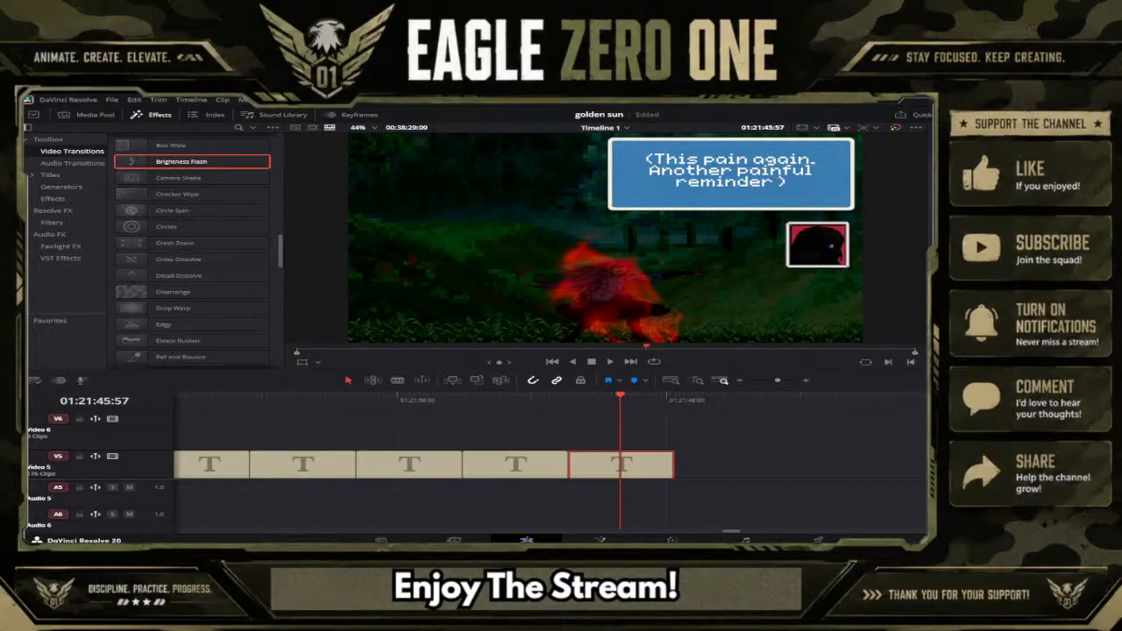
type(" of the ")
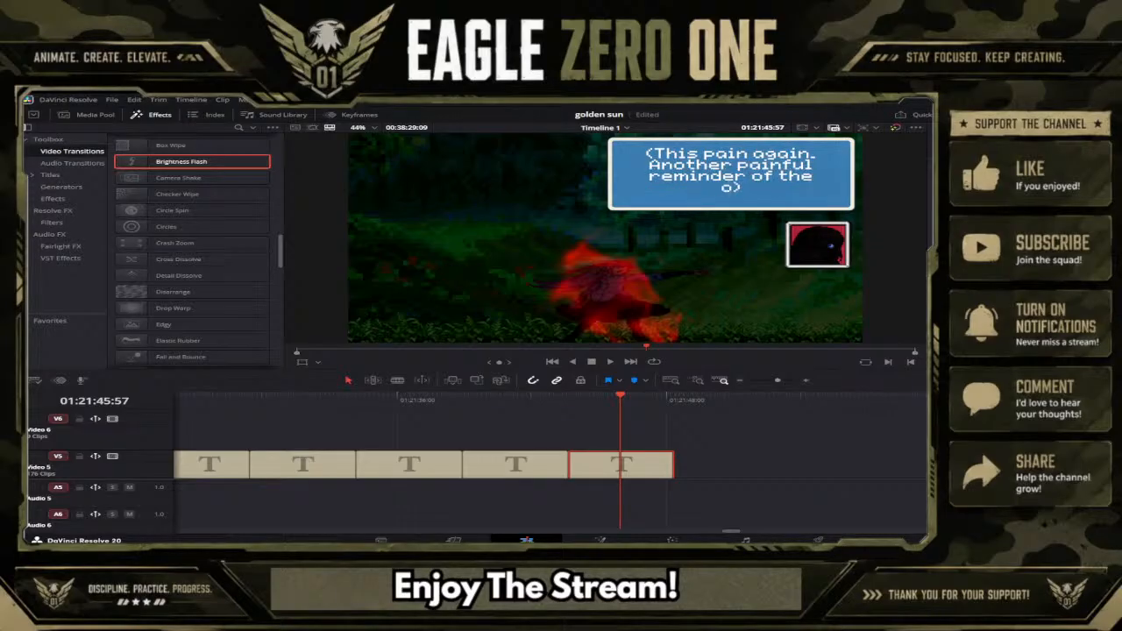
type("past...")
left_click_drag(679, 168, 678, 174)
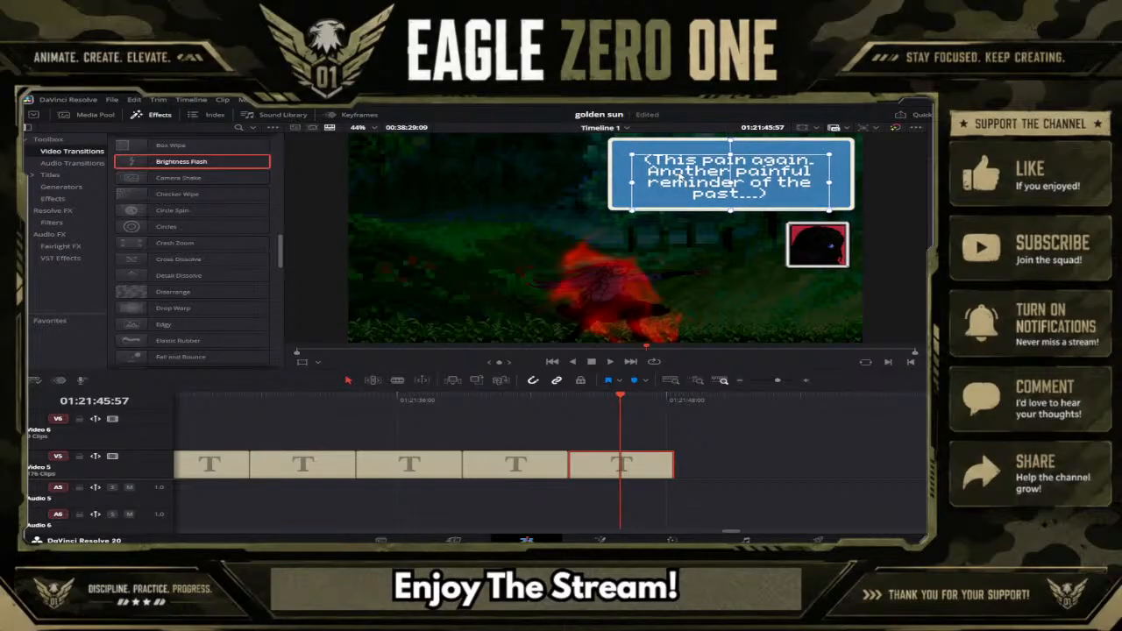
Step: Play back the dialogue scene from about 01:17:22 through its end to review the titles, portraits and background clips
left_click(770, 381)
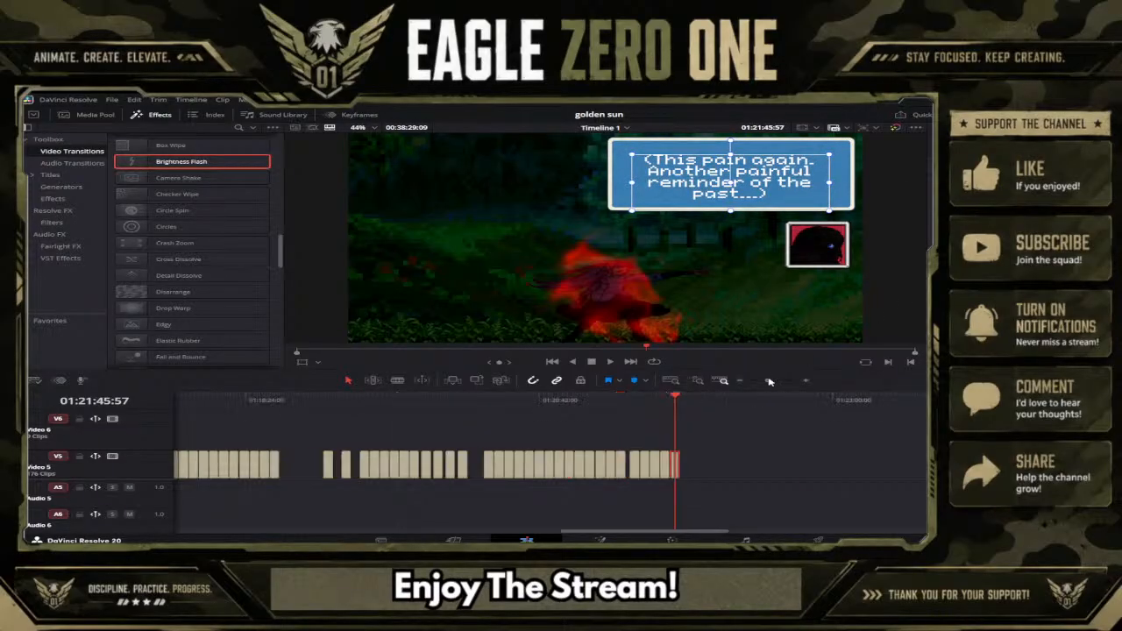
left_click(437, 397)
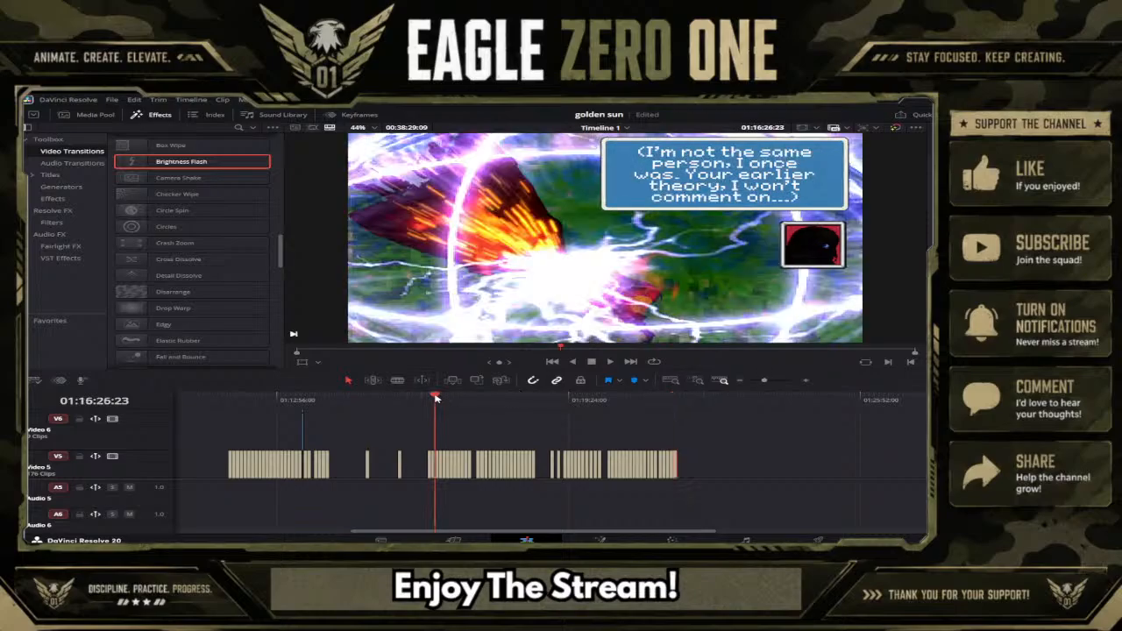
left_click_drag(436, 397, 492, 387)
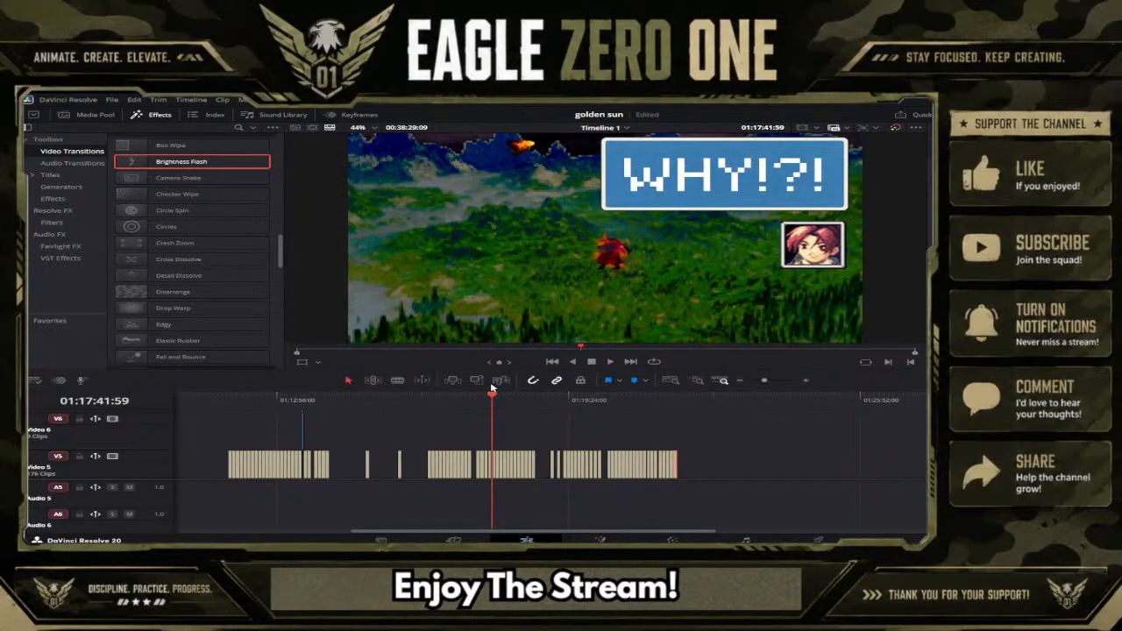
left_click(610, 361)
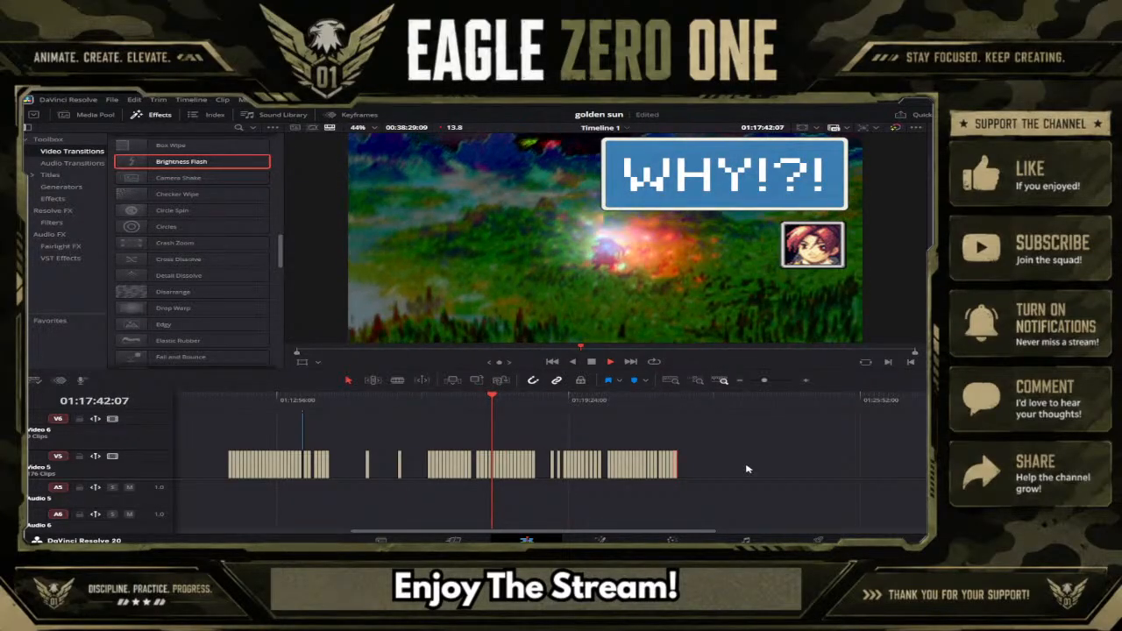
scroll(745, 469, "down", 3)
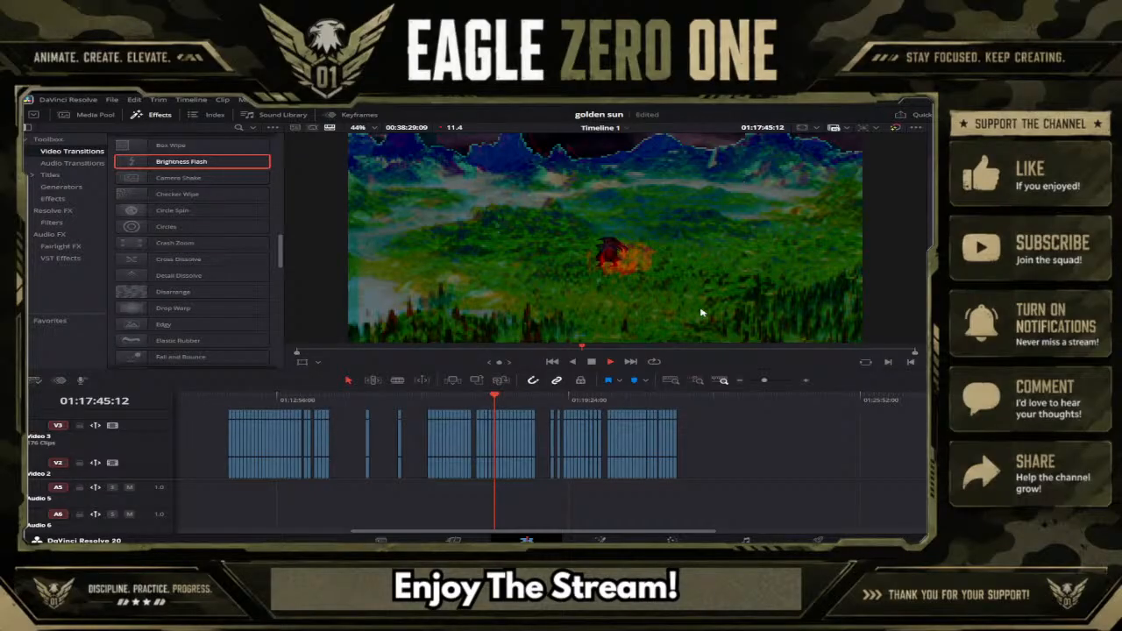
left_click(765, 380)
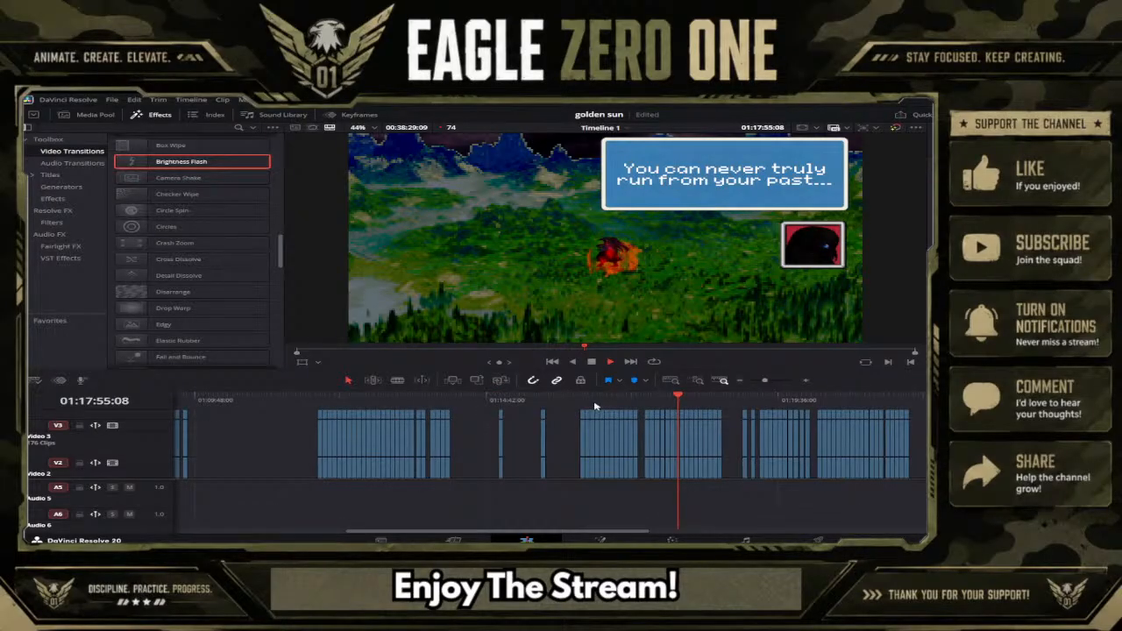
left_click(642, 399)
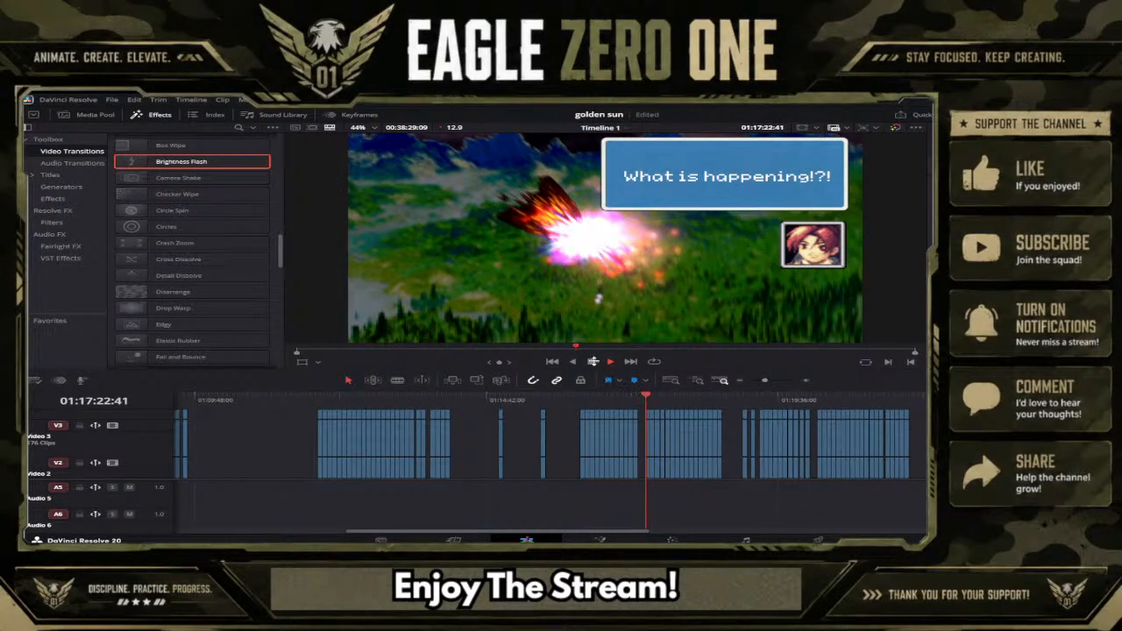
left_click(590, 352)
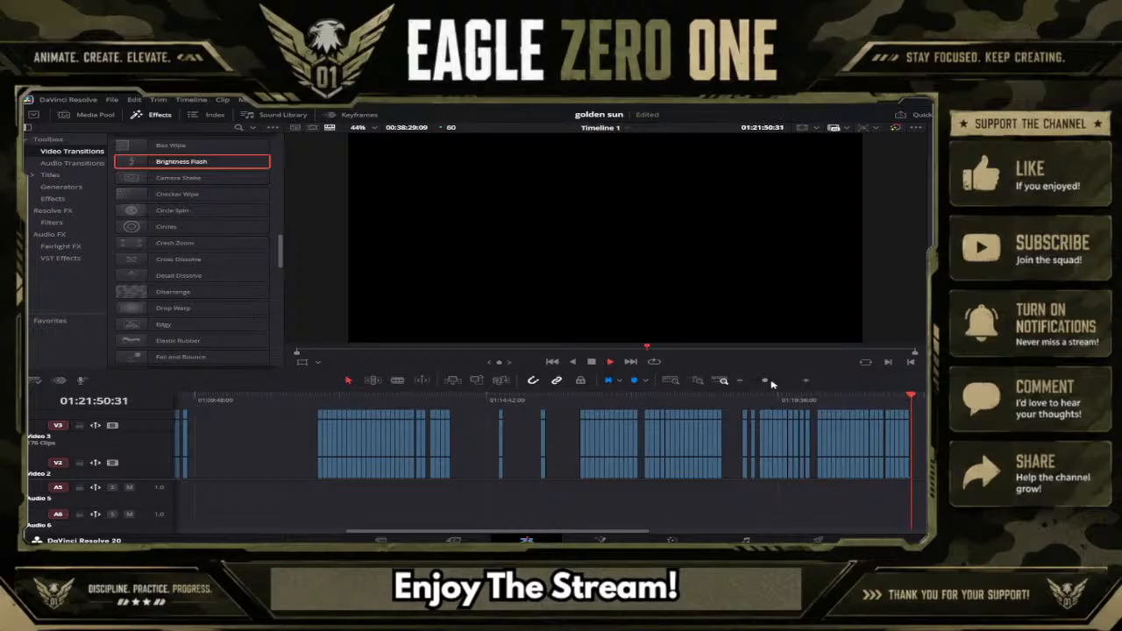
Step: Preview the start of the separate clip group on Video 1 at about 01:25:03 and examine how its clips are arranged
left_click_drag(765, 381, 763, 381)
scroll(767, 424, "down", 2)
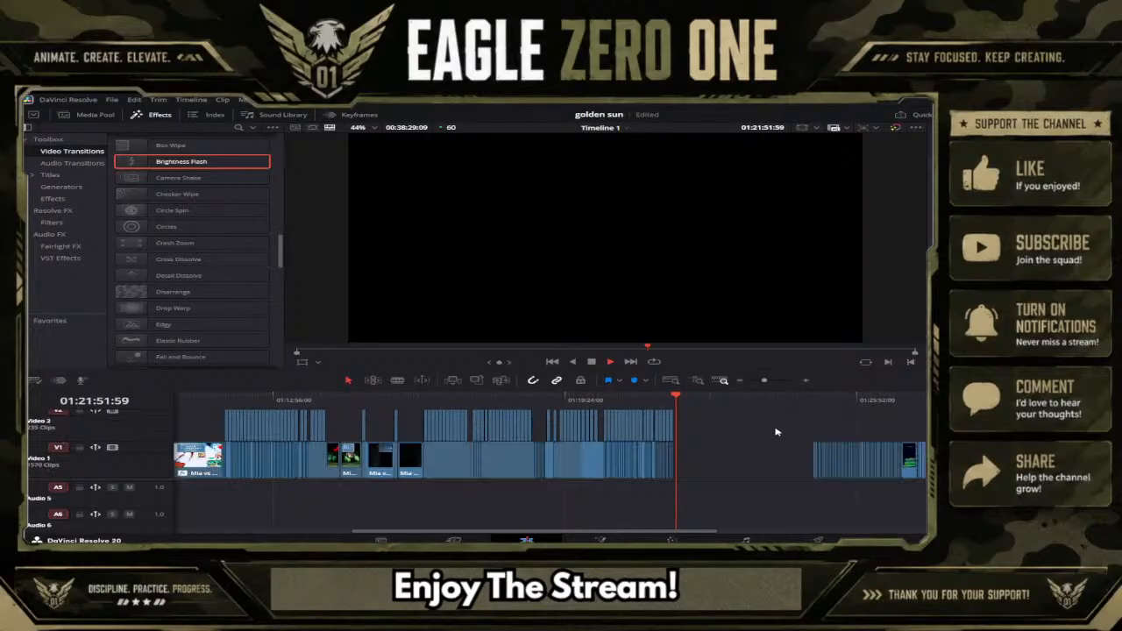
left_click(820, 402)
key("space")
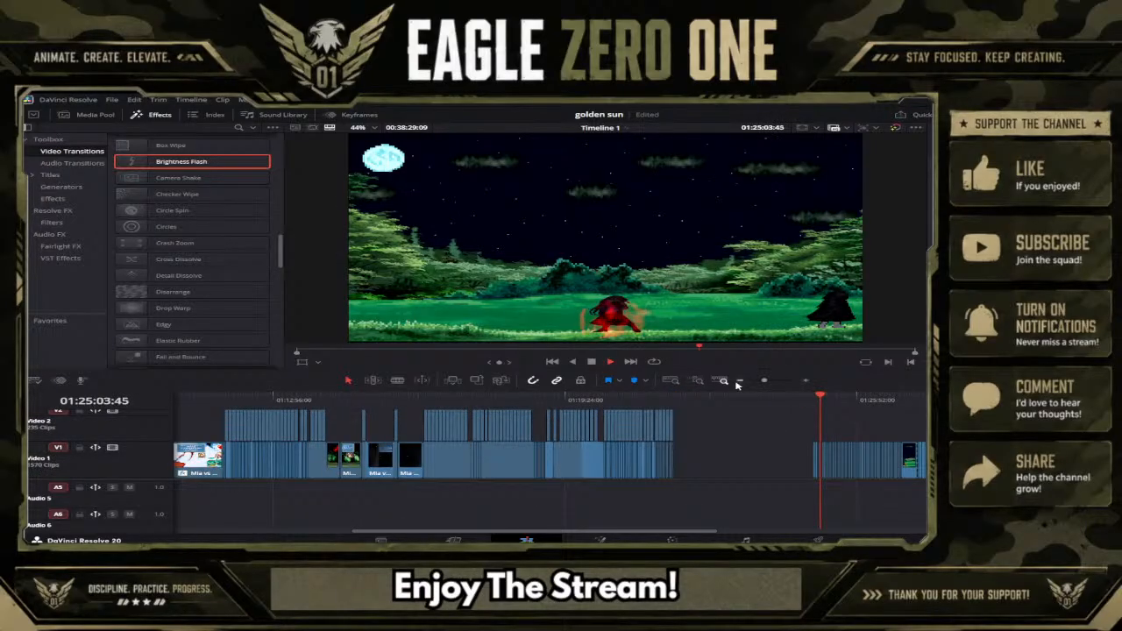
left_click(612, 362)
left_click(776, 382)
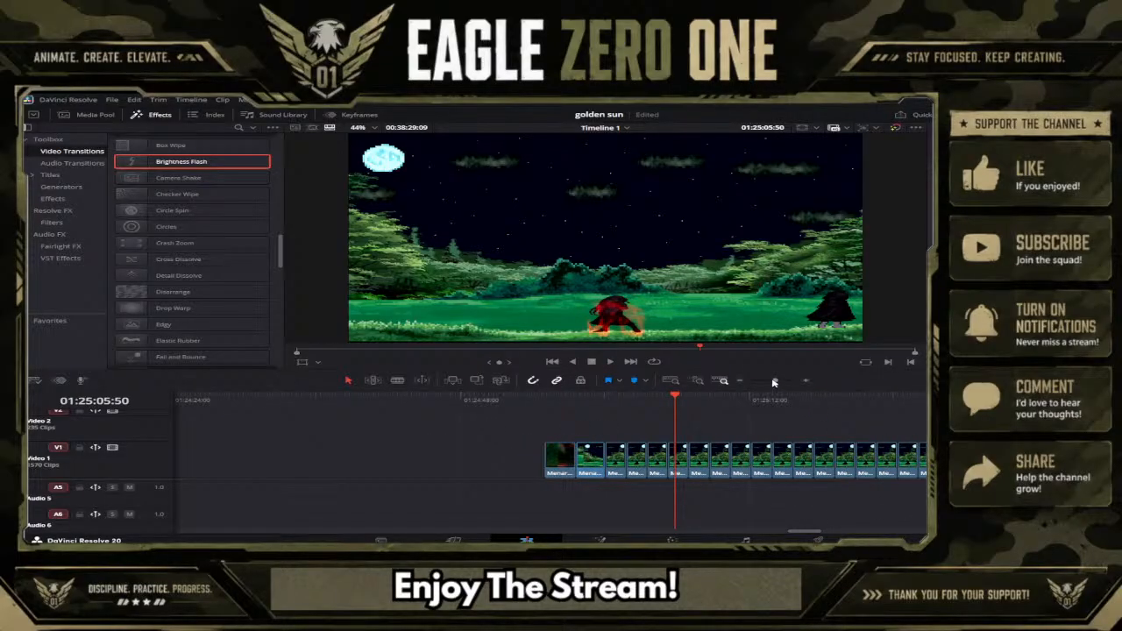
left_click_drag(774, 380, 769, 380)
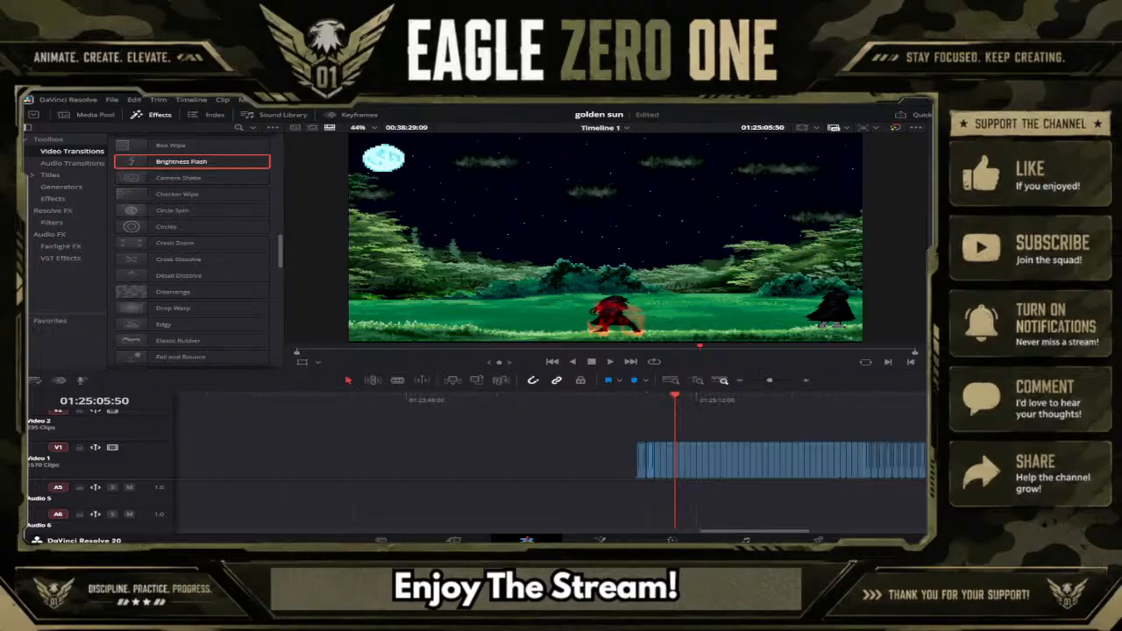